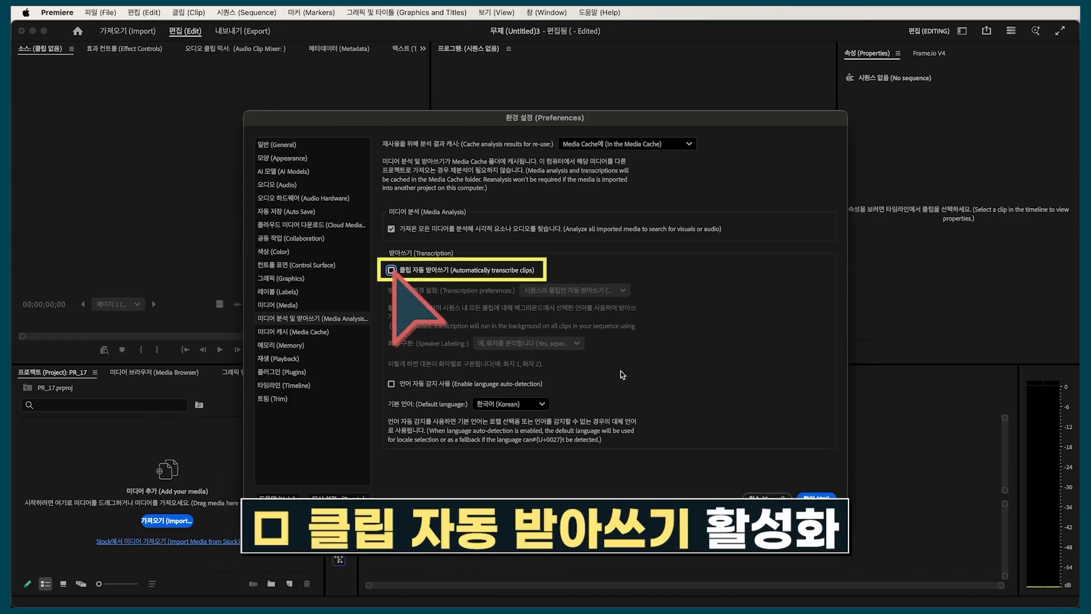
- Enable automatic clip transcription and limit it to auto-transcribing only clips in sequence
left_click(391, 270)
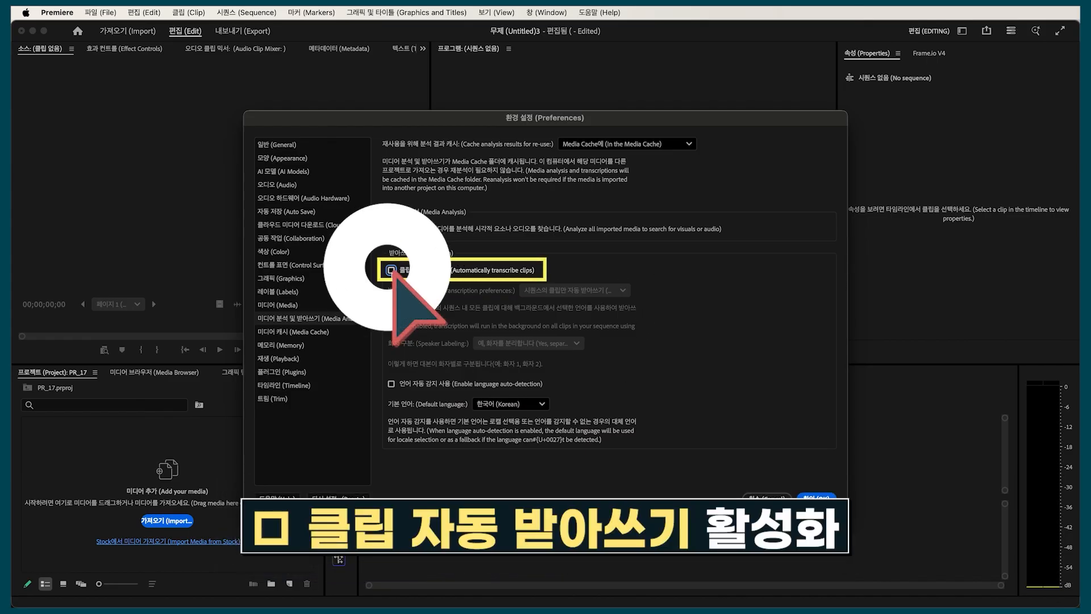
left_click(625, 295)
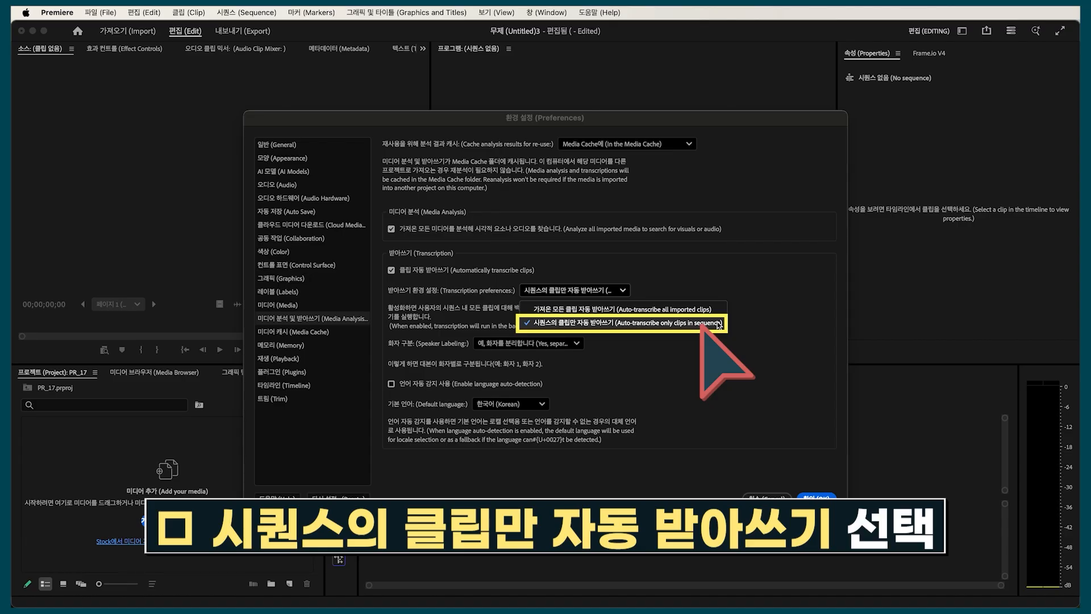
left_click(719, 325)
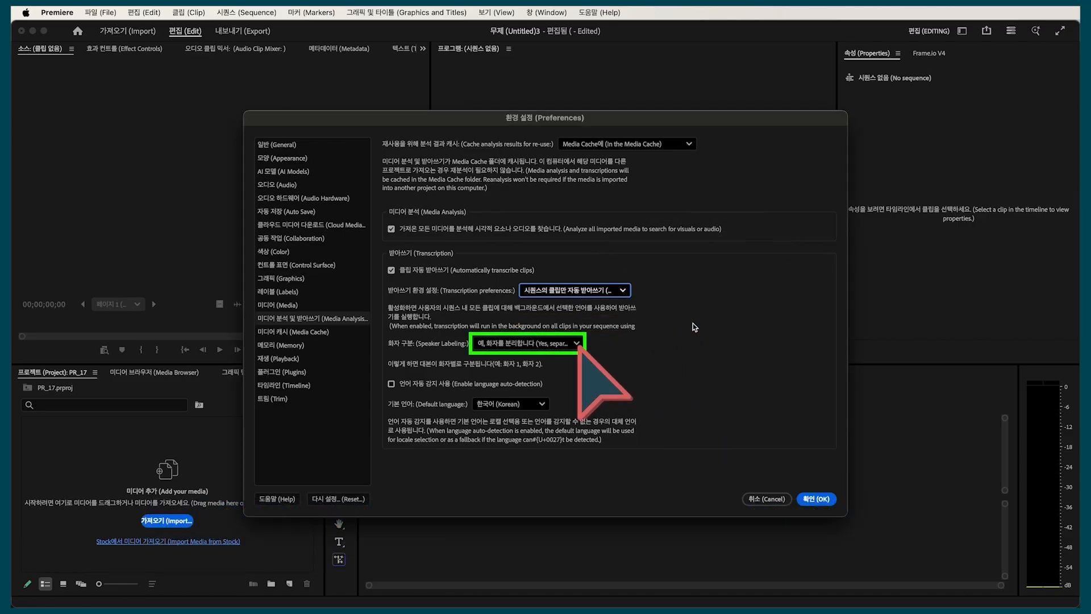
- Set speaker labeling to separate speakers and the default transcription language to Korean, and save the preferences
left_click(577, 345)
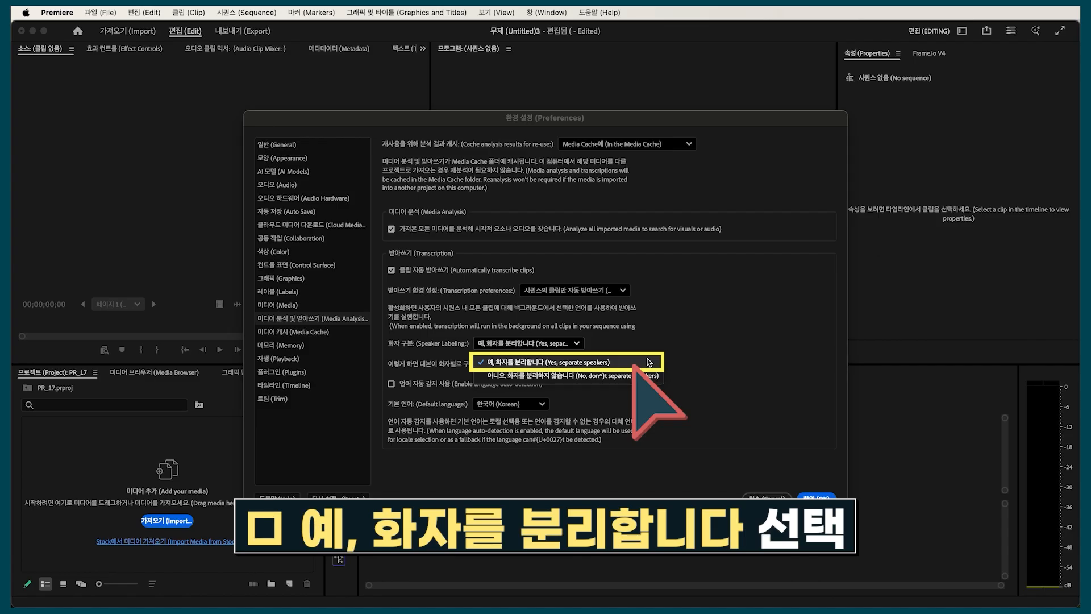
left_click(648, 362)
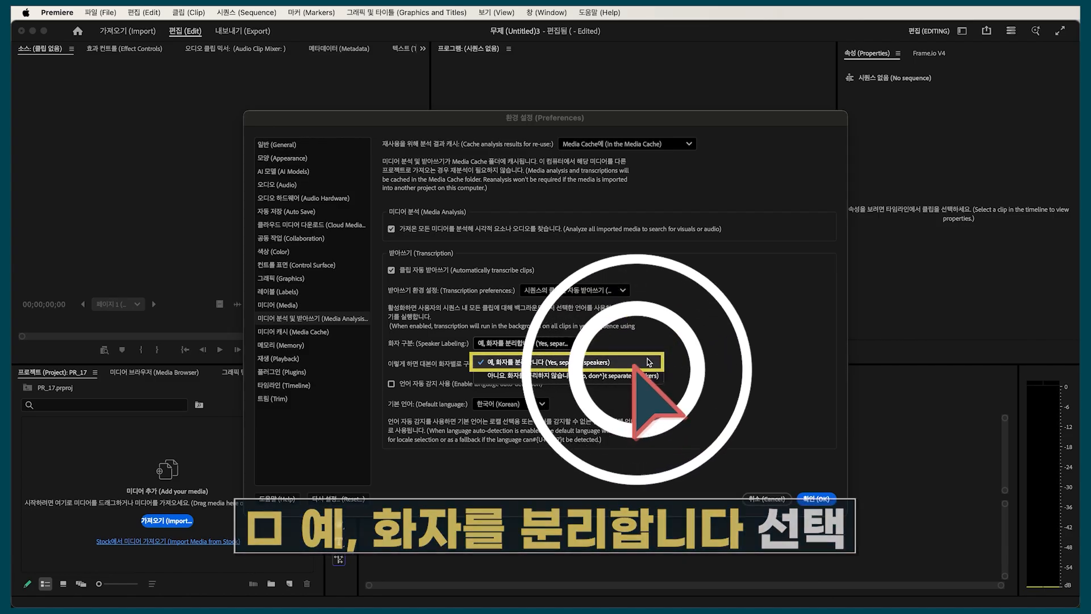
left_click(545, 404)
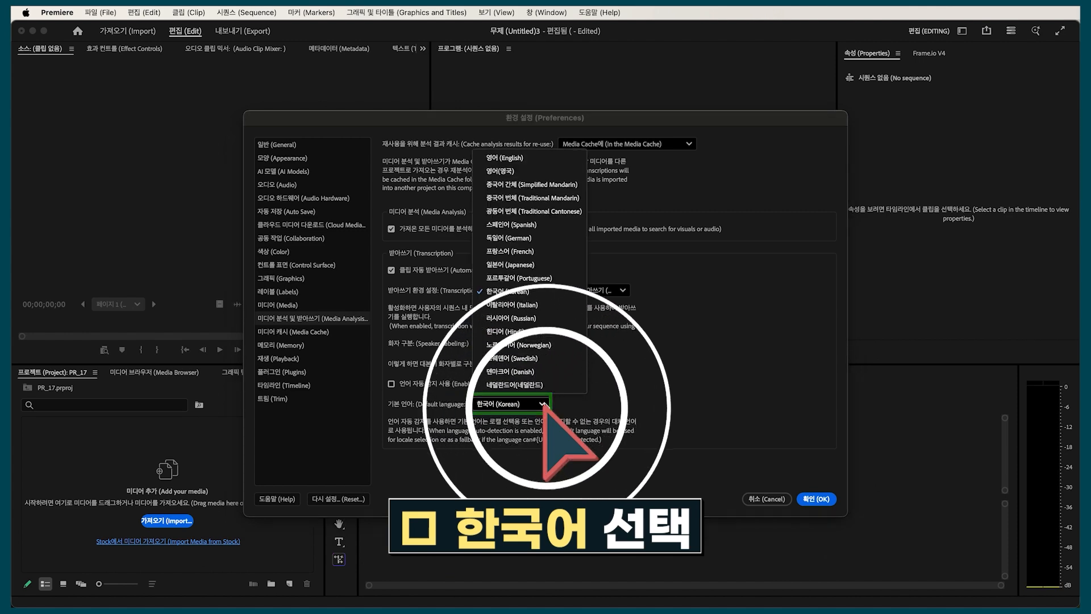
left_click(555, 292)
left_click(813, 497)
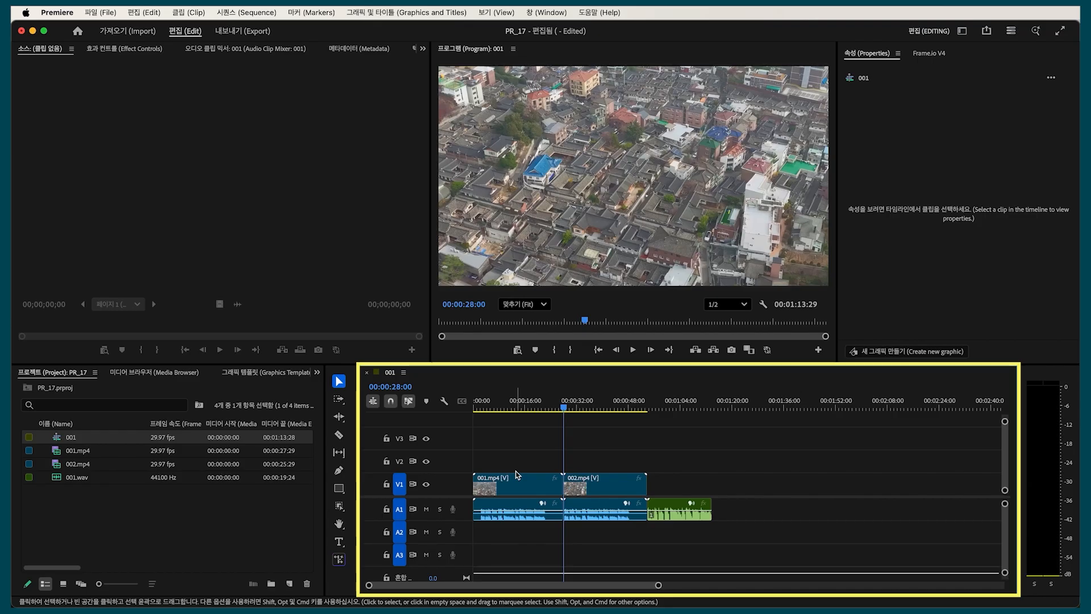
- Stack the clips from the sequence start: 001.mp4 on V2/A1, 002.mp4 on V1/A2 and 001.wav on A3
left_click_drag(517, 475, 518, 455)
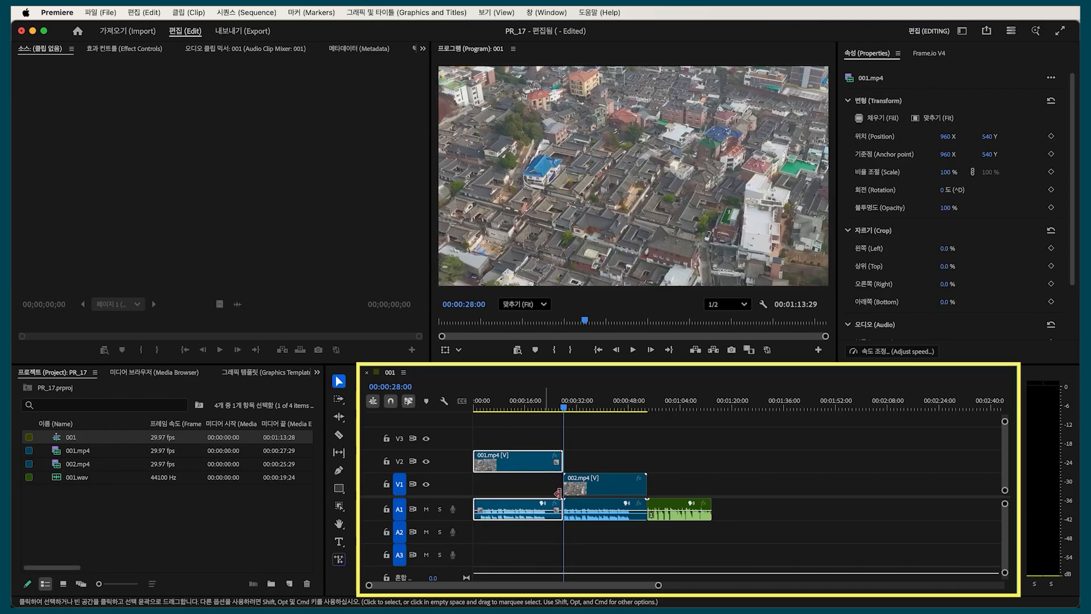
left_click_drag(603, 510, 603, 533)
left_click_drag(699, 509, 687, 557)
left_click_drag(615, 484, 525, 487)
left_click_drag(702, 556, 527, 556)
- Synchronize all the stacked clips by audio track channel 1
left_click_drag(650, 439, 431, 563)
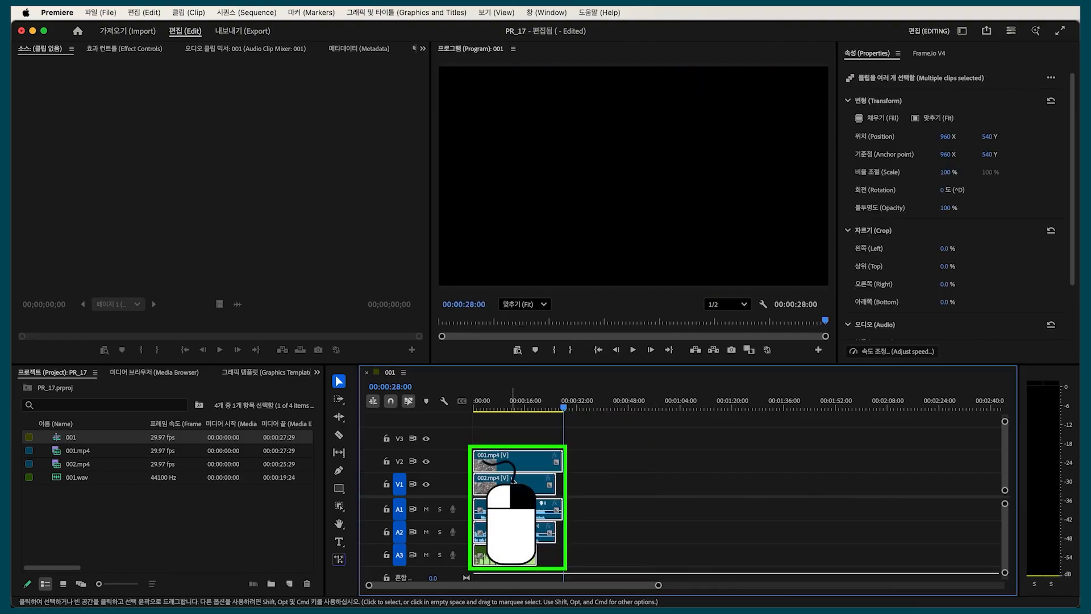
right_click(513, 480)
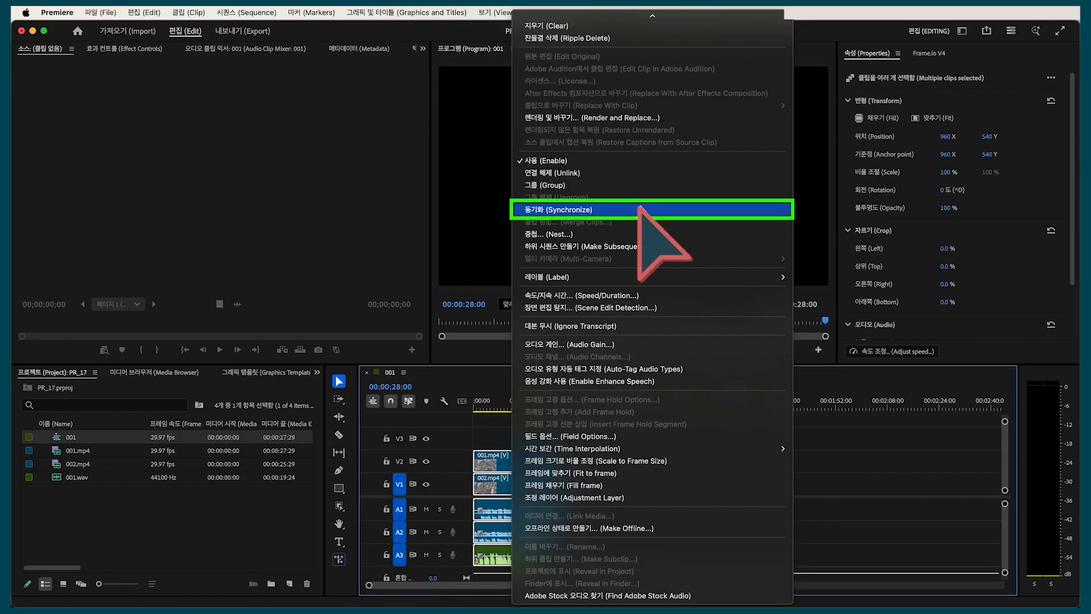
left_click(640, 209)
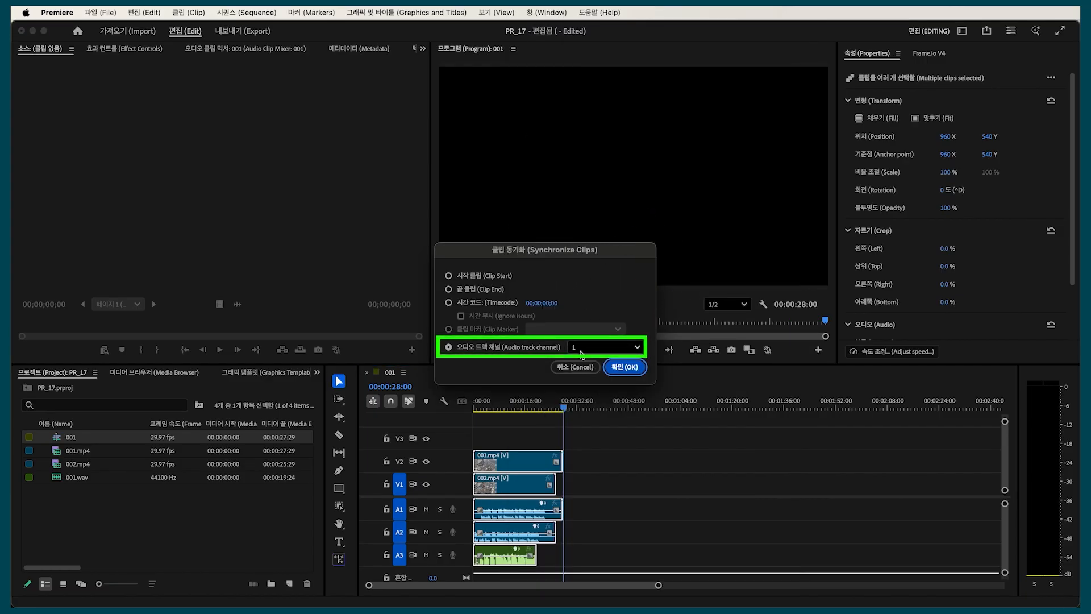
left_click(625, 368)
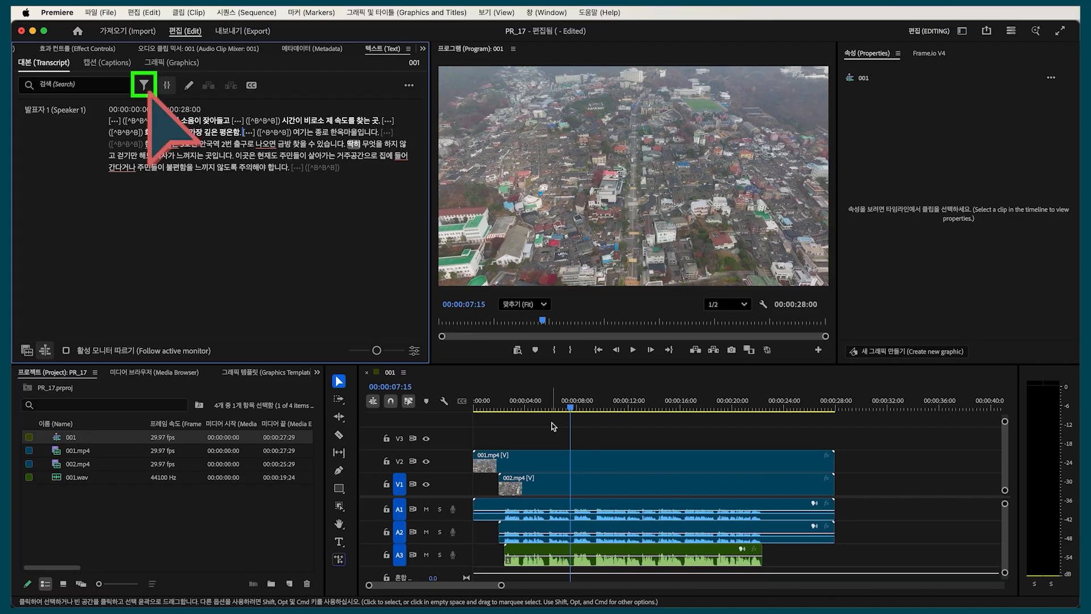
- Set the transcript view's minimum pause length to 0.19 seconds and save the view options
left_click(144, 85)
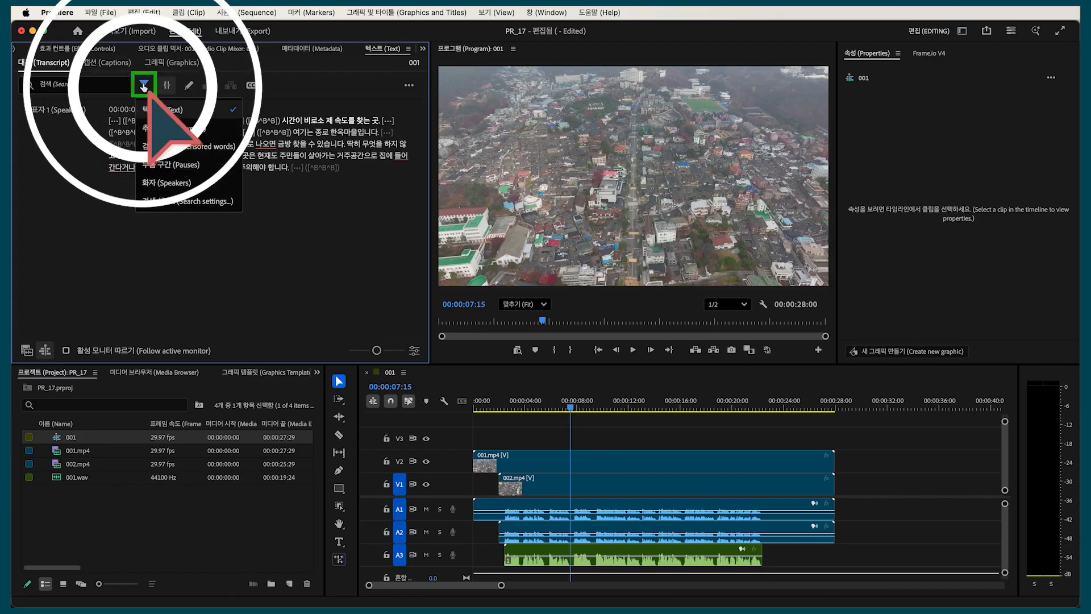
left_click(230, 202)
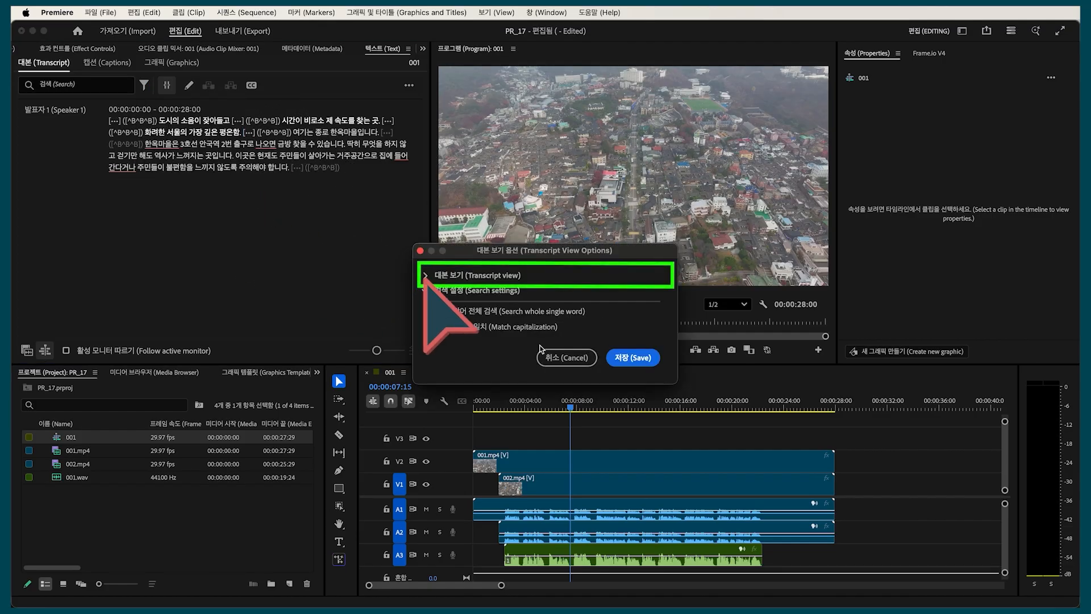
left_click(425, 275)
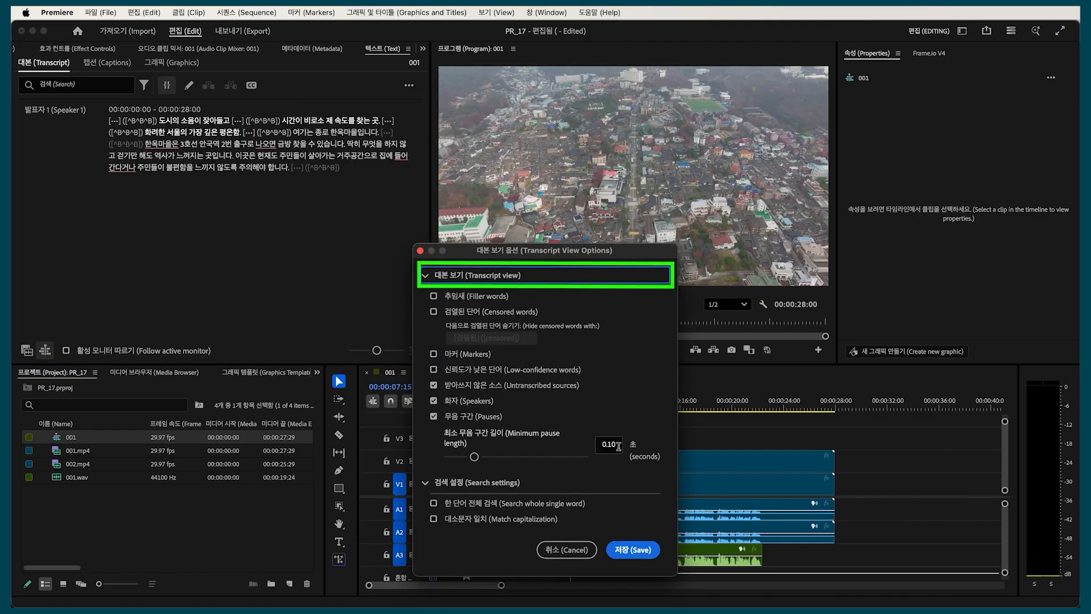
left_click_drag(474, 456, 484, 457)
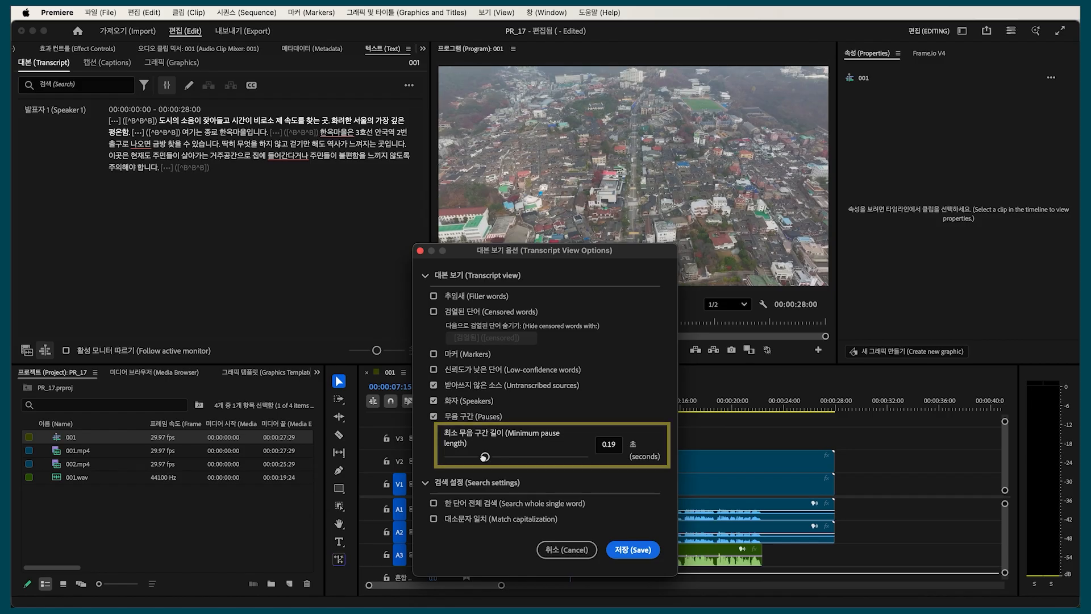
left_click(636, 549)
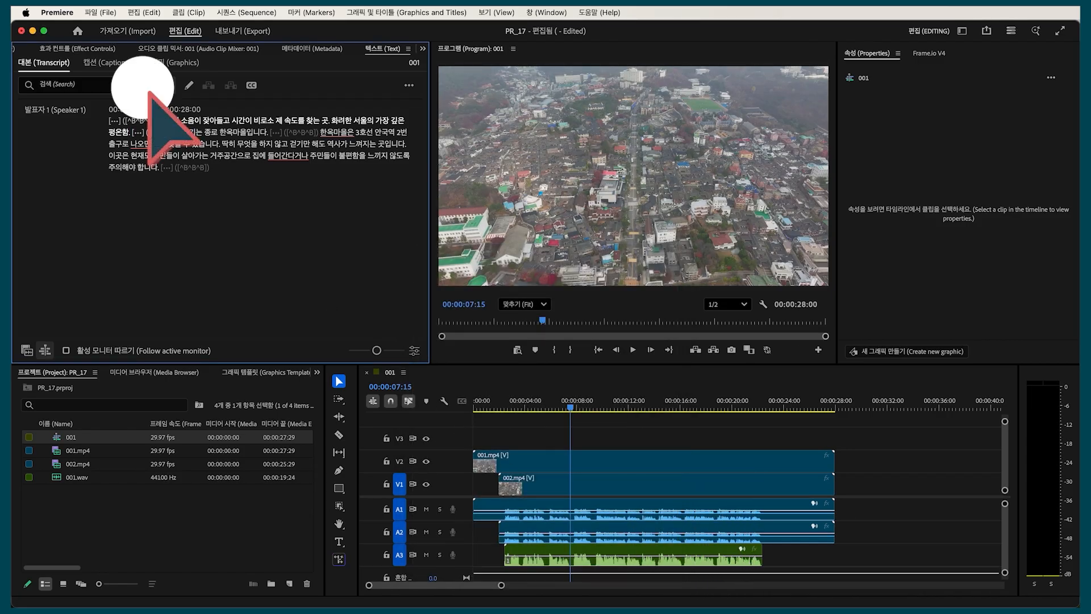
- Filter the transcript for pauses and delete all of them with the Extract option
left_click(143, 86)
left_click(223, 167)
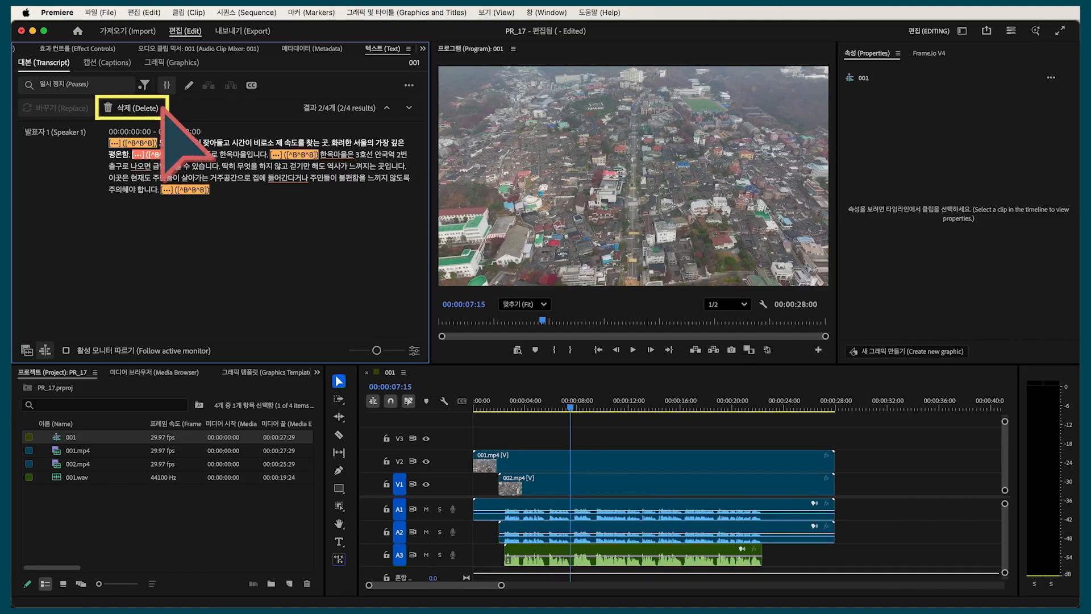
left_click(132, 107)
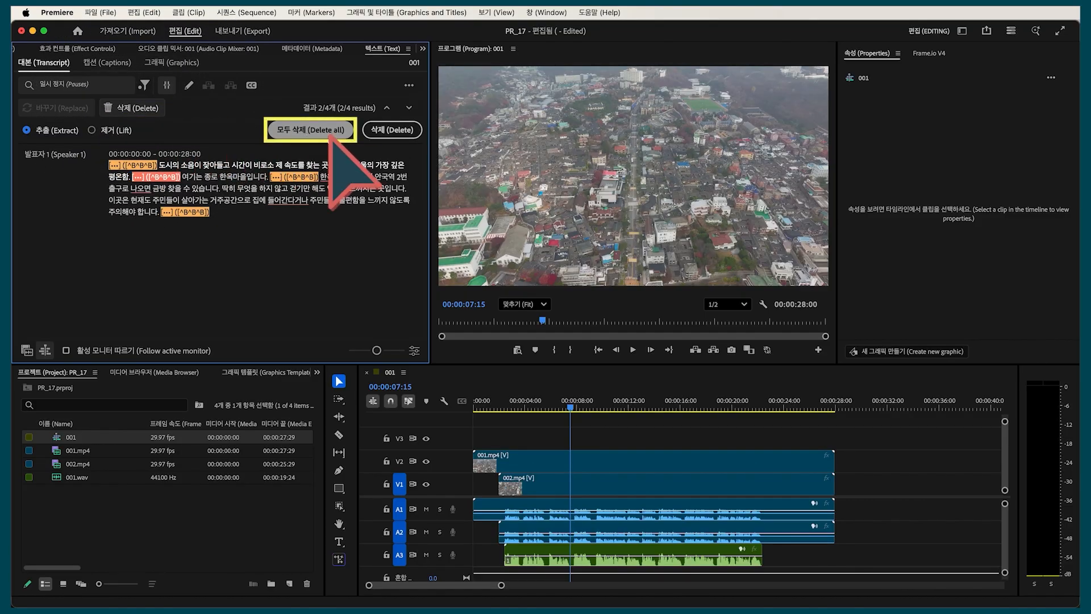
left_click(310, 129)
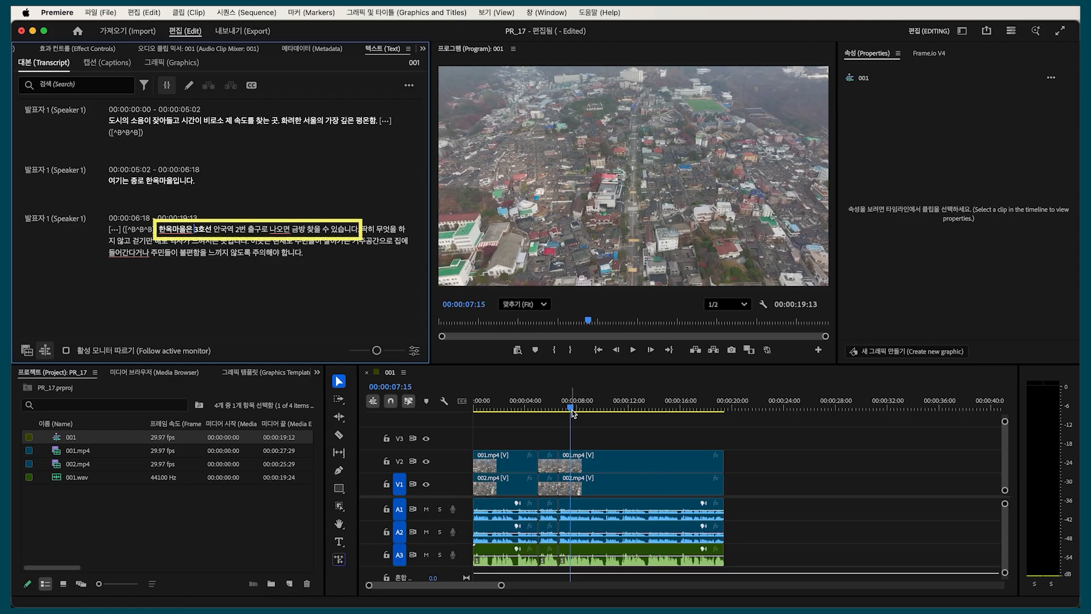
- Delete the transcript sentence starting "한옥마을은 3호선", and move the one starting "이곳은 현재도" right after "여기는 종로 한옥마을입니다."
left_click_drag(160, 232, 362, 233)
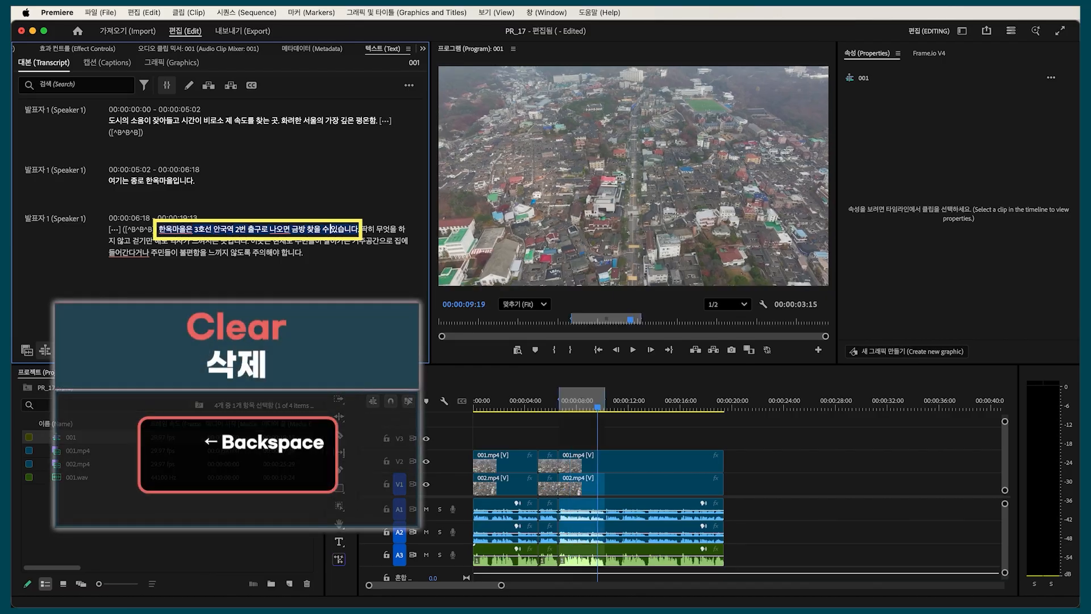
key("BackSpace")
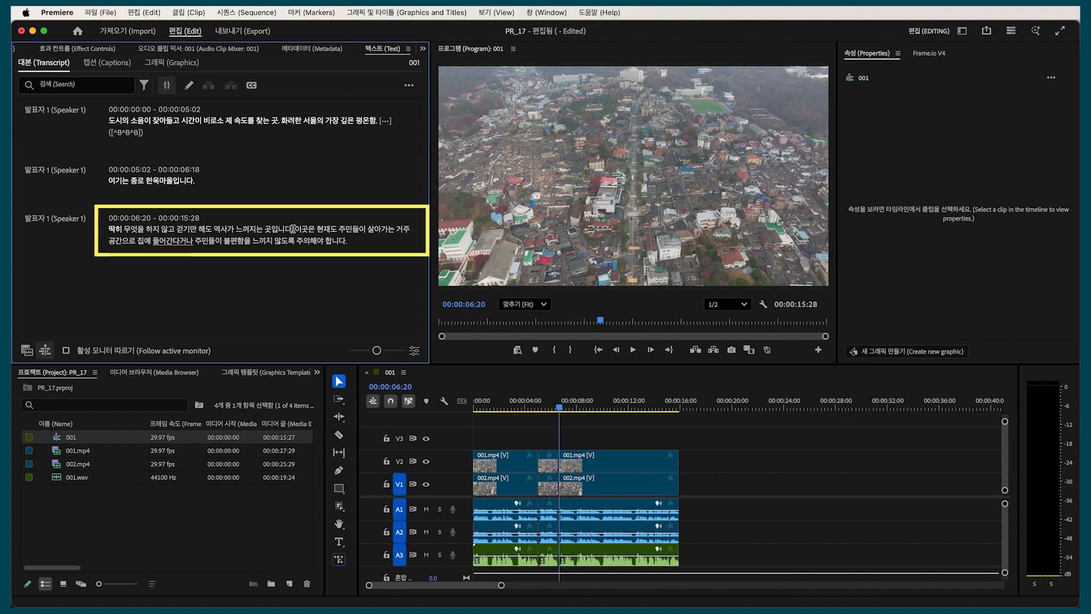
left_click_drag(295, 229, 328, 243)
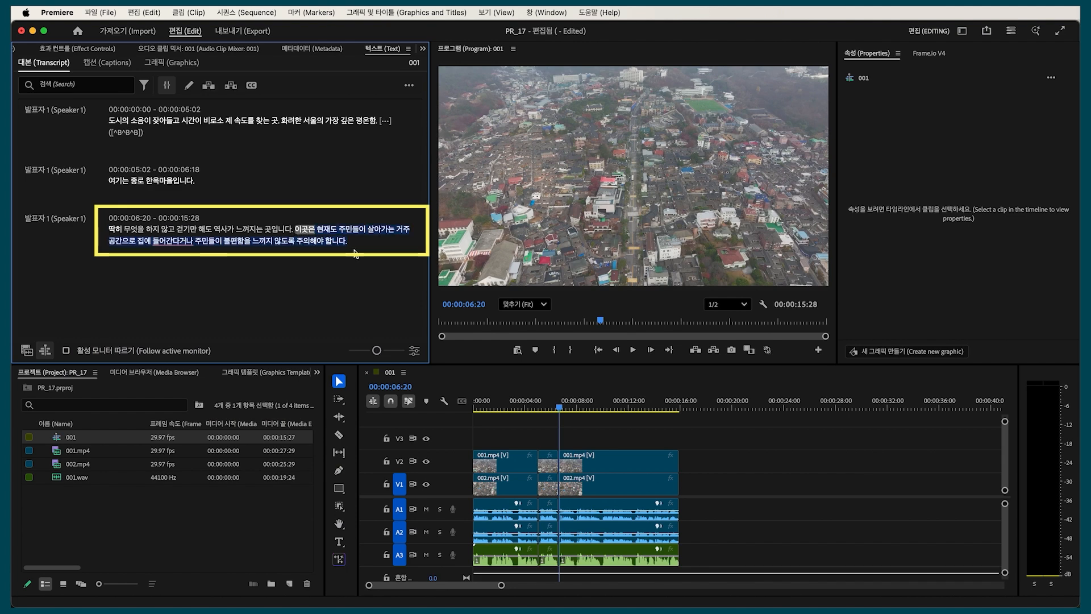
key("super+x")
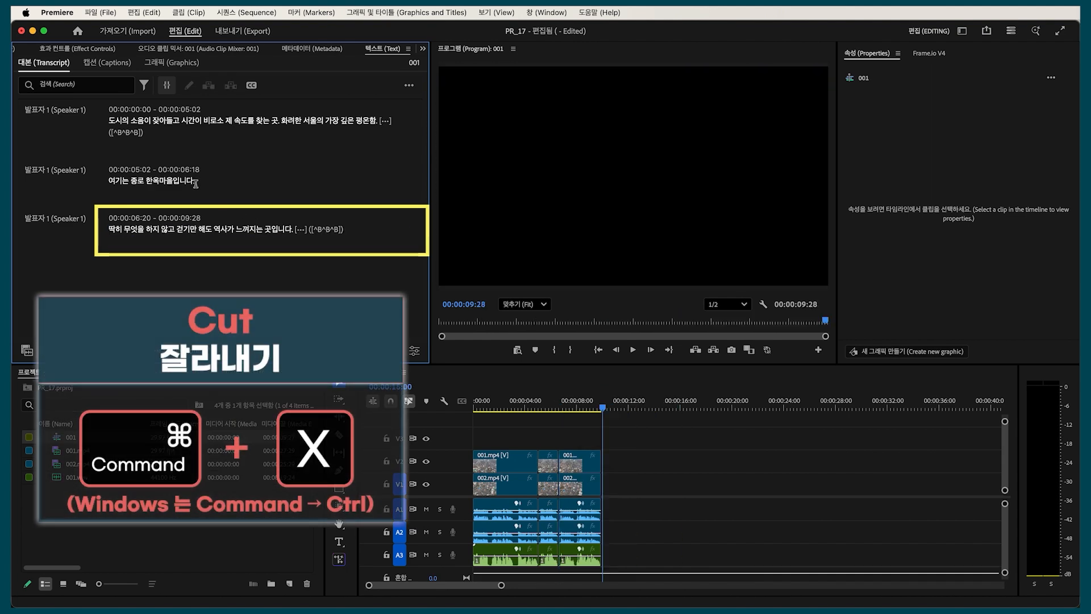
left_click(196, 182)
key("super+v")
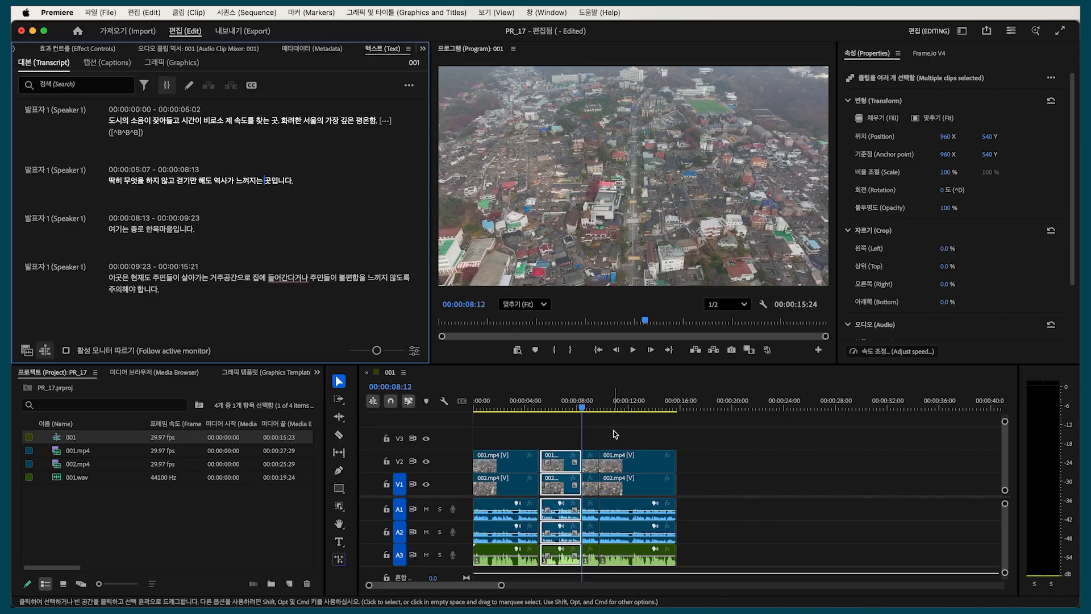
- Create captions from the transcript with the Subtitle default preset
left_click(251, 85)
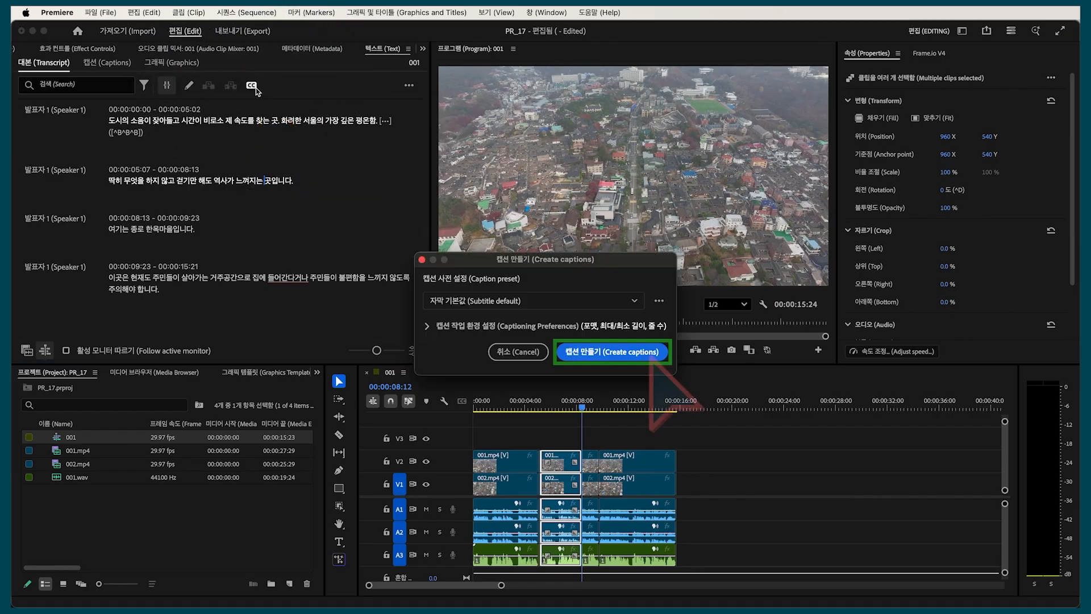
left_click(623, 353)
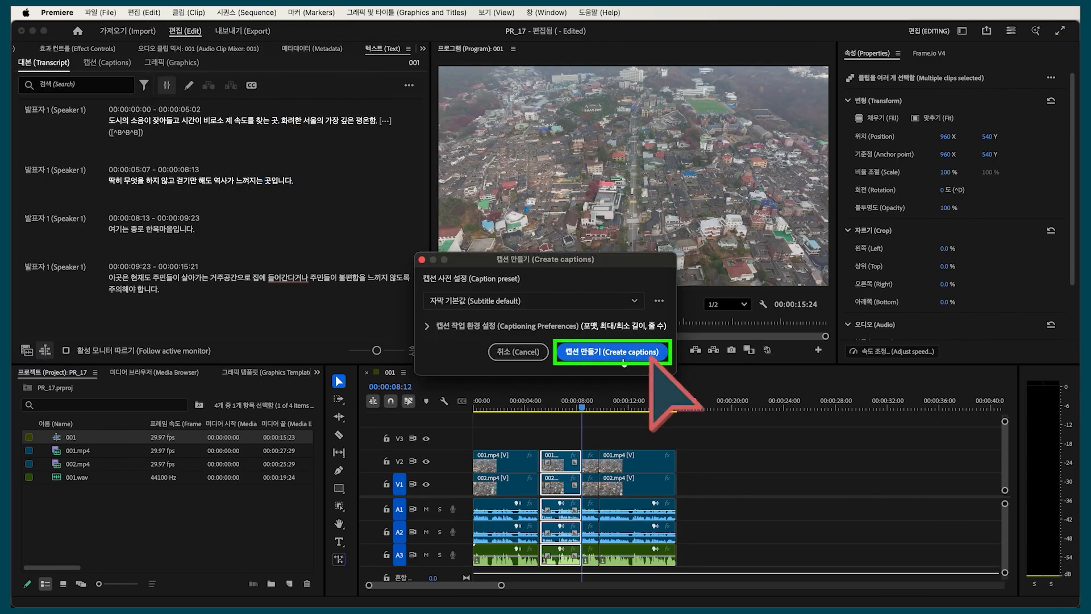
left_click(623, 352)
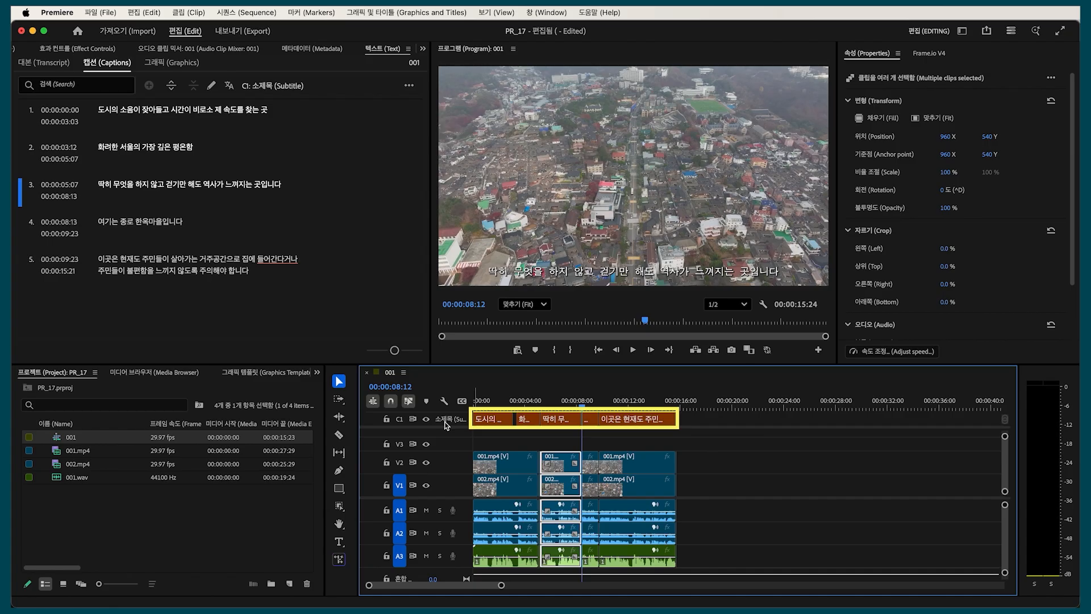
- Select all captions on the C1 track and set their font to G마켓 산스 Light
left_click_drag(709, 421, 483, 422)
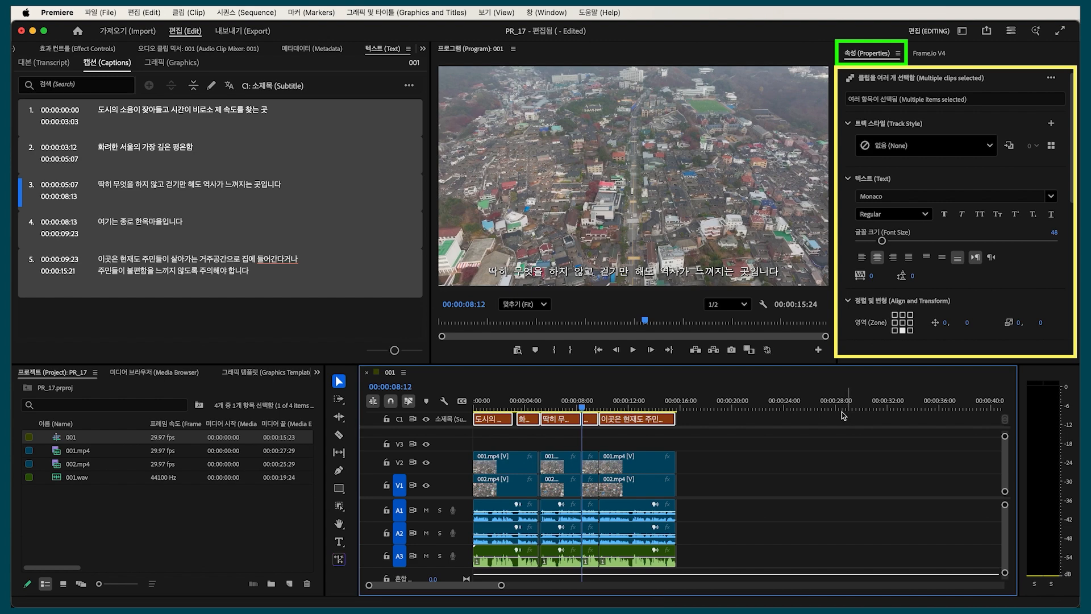
left_click(1050, 196)
left_click_drag(1062, 276, 1063, 208)
left_click(975, 229)
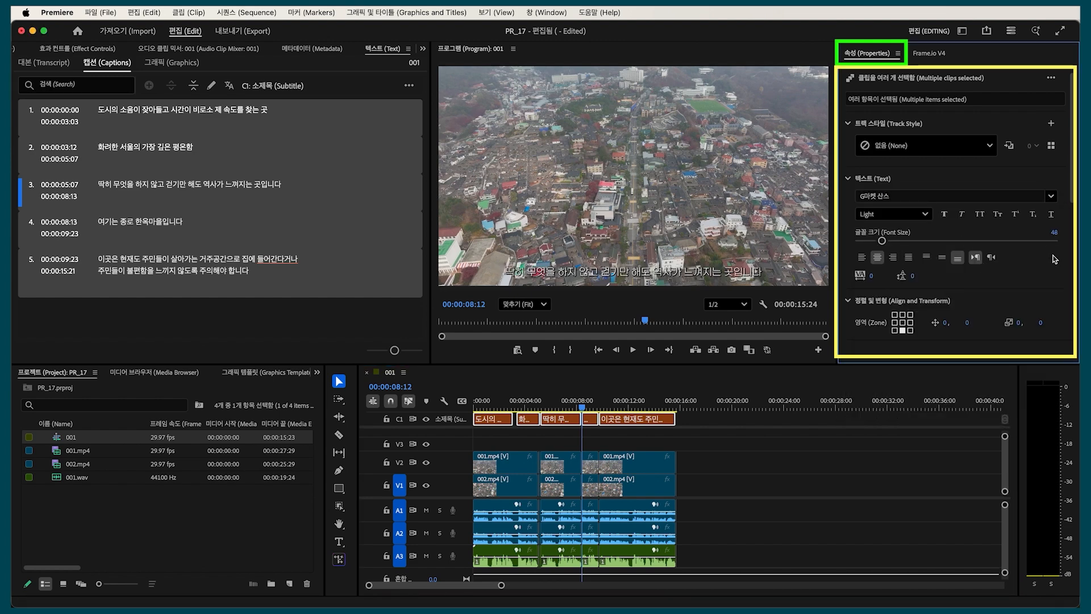
- Give the captions a background with opacity 92 and size 10.3, and check them at other points in the sequence
scroll(1070, 274, "down", 4)
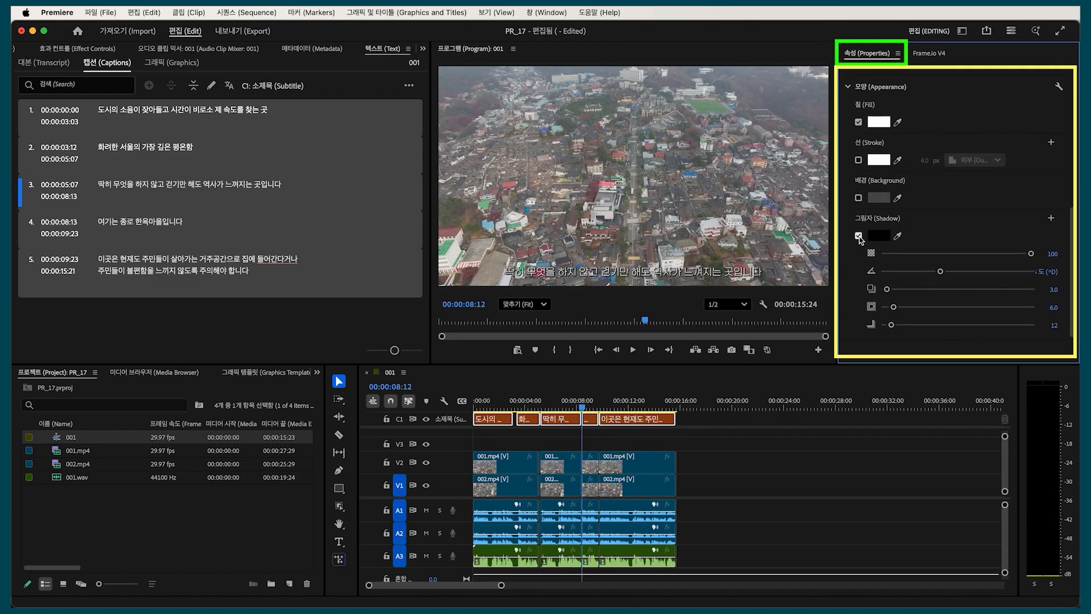
left_click(858, 285)
left_click_drag(996, 303, 1019, 303)
left_click_drag(884, 321, 899, 322)
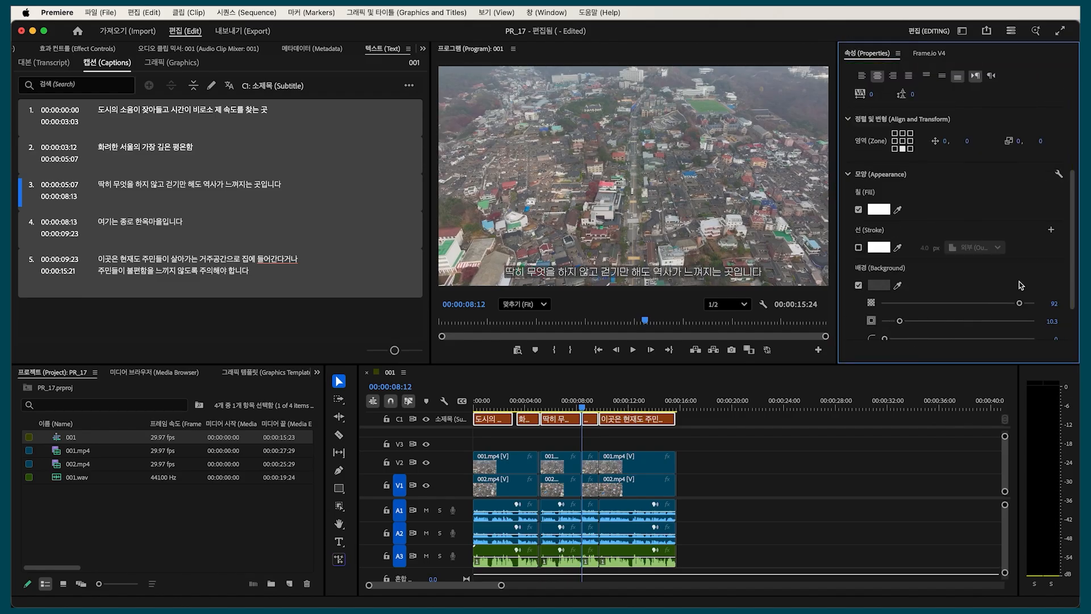
left_click_drag(526, 406, 643, 408)
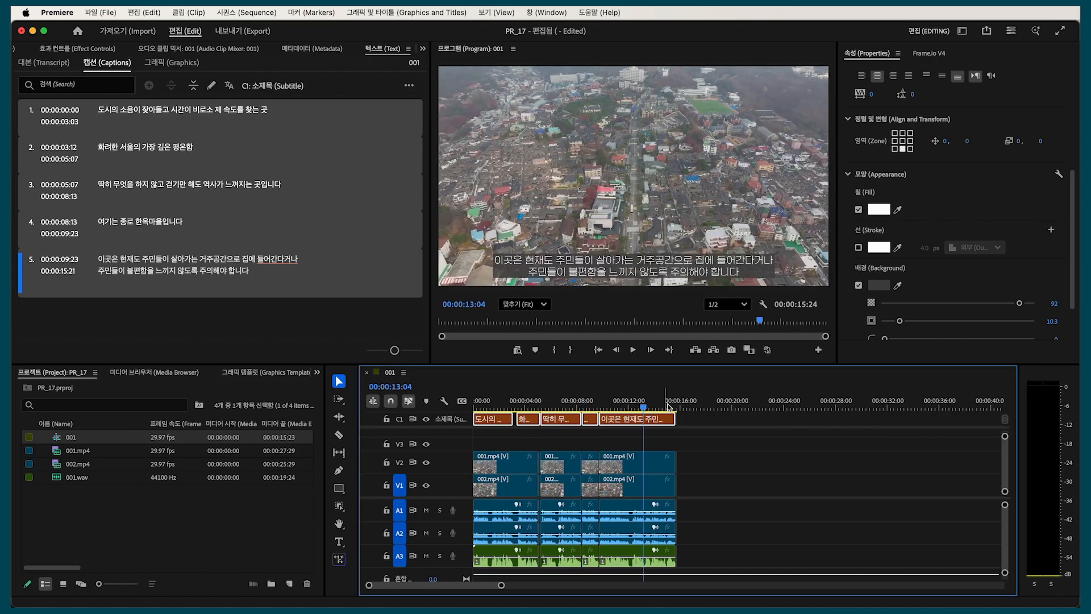
left_click(664, 409)
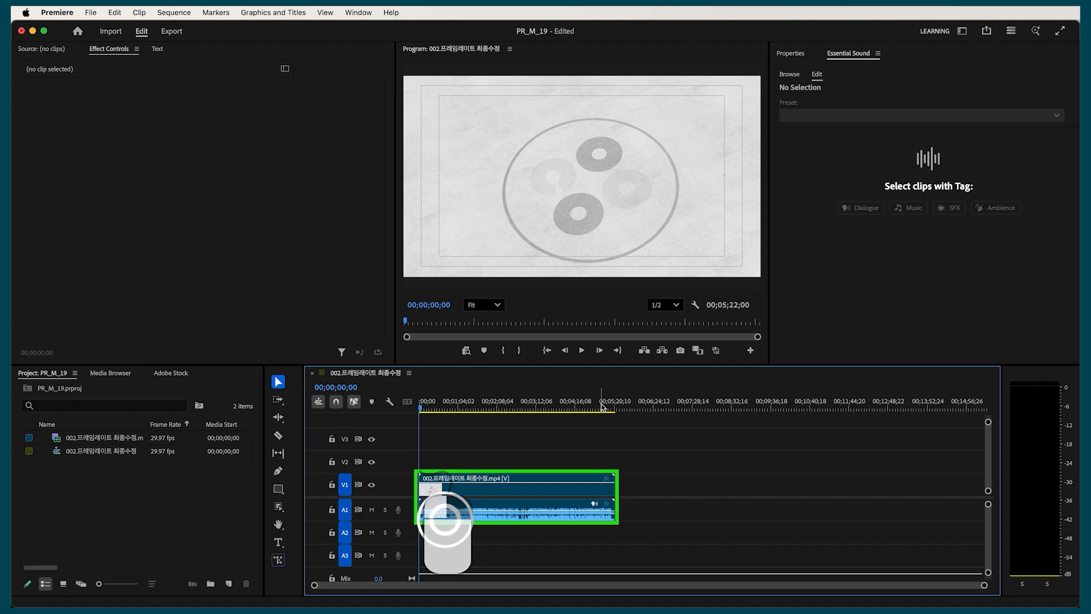
- Run Scene Edit Detection on the clip in the timeline, applying a cut at each detected cut point
right_click(465, 489)
left_click(603, 289)
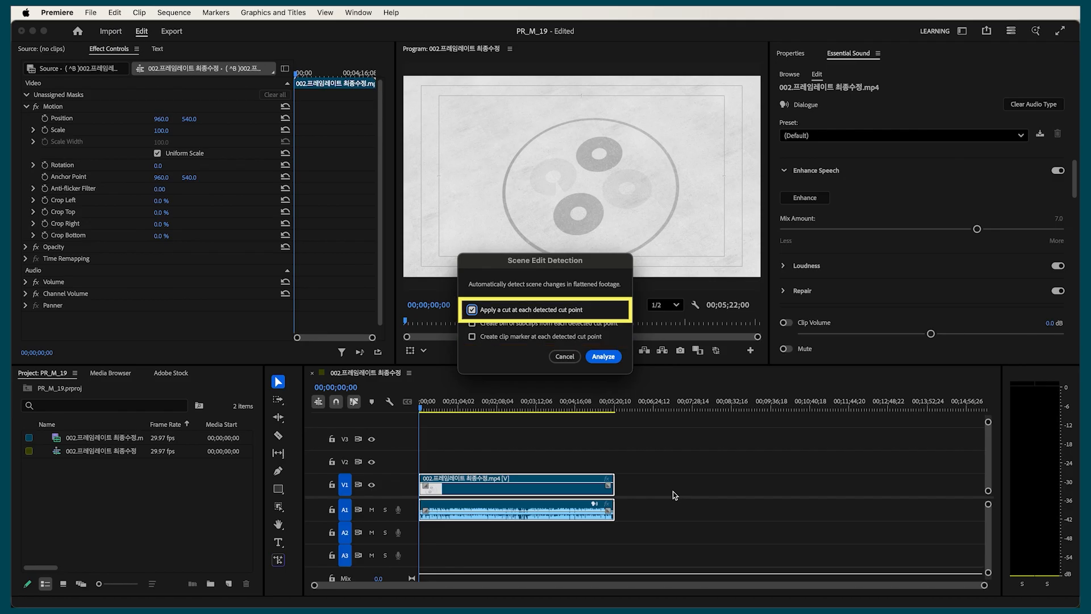
left_click(603, 356)
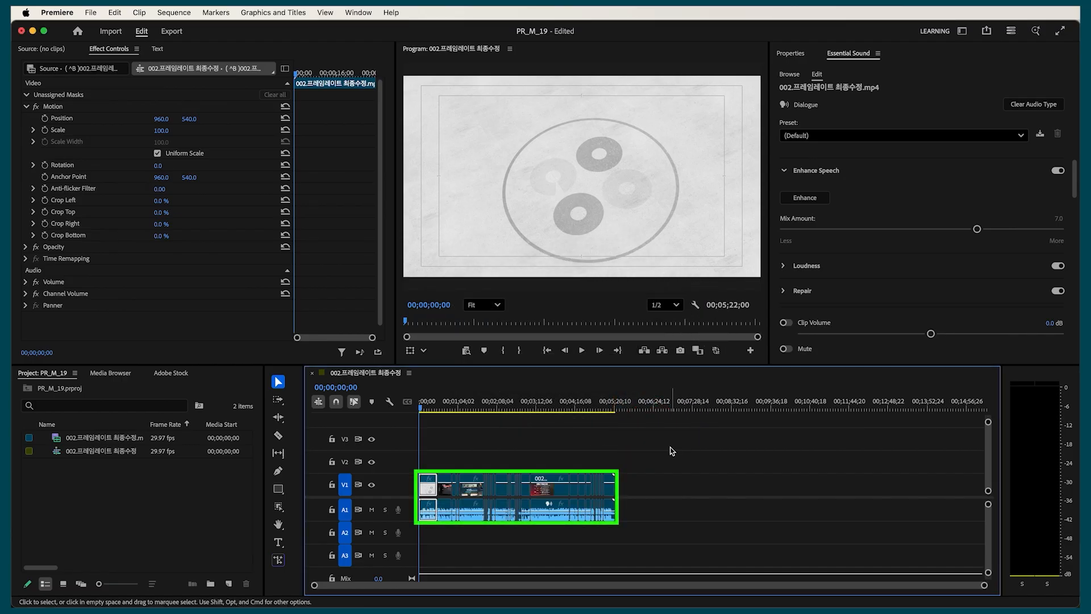
left_click(529, 444)
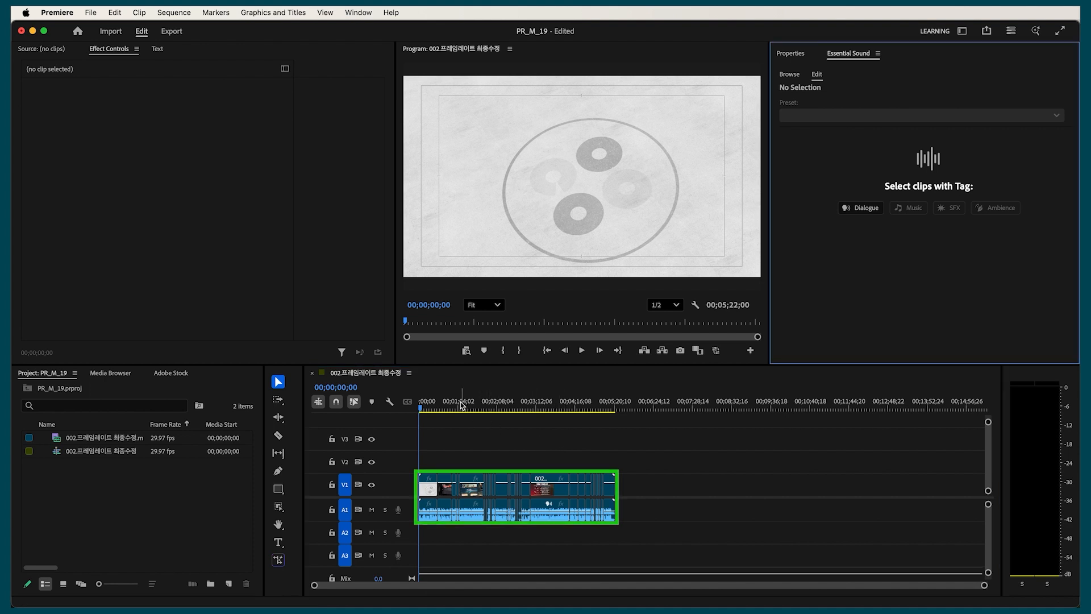
- Examine the detected cuts along the sequence, up to the scene change around 00;04;22
key("=")
left_click(452, 422)
key("=")
key("=")
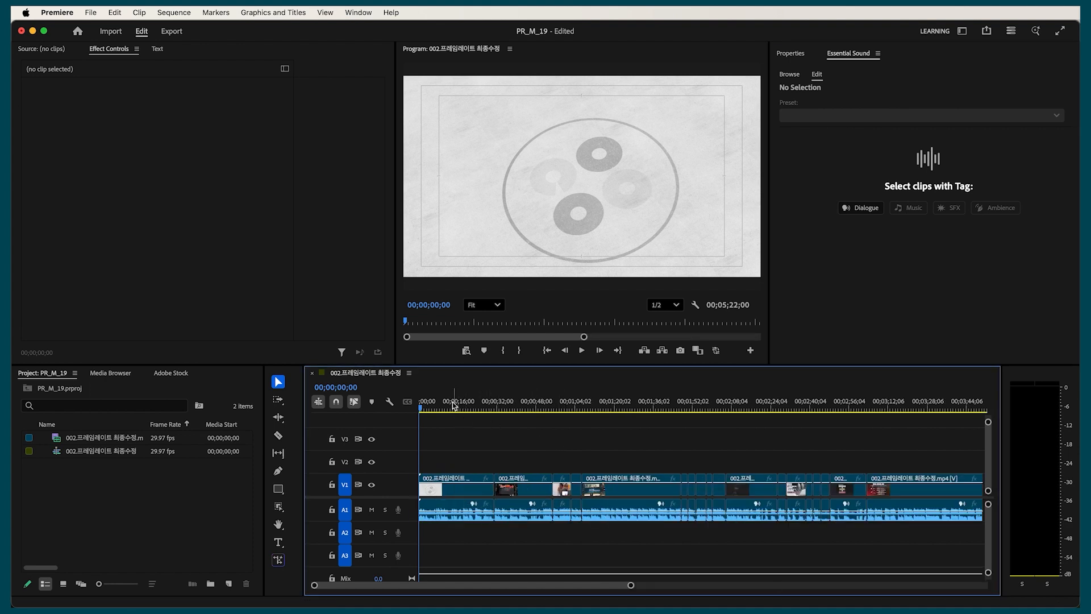
left_click(437, 405)
left_click_drag(437, 405, 546, 407)
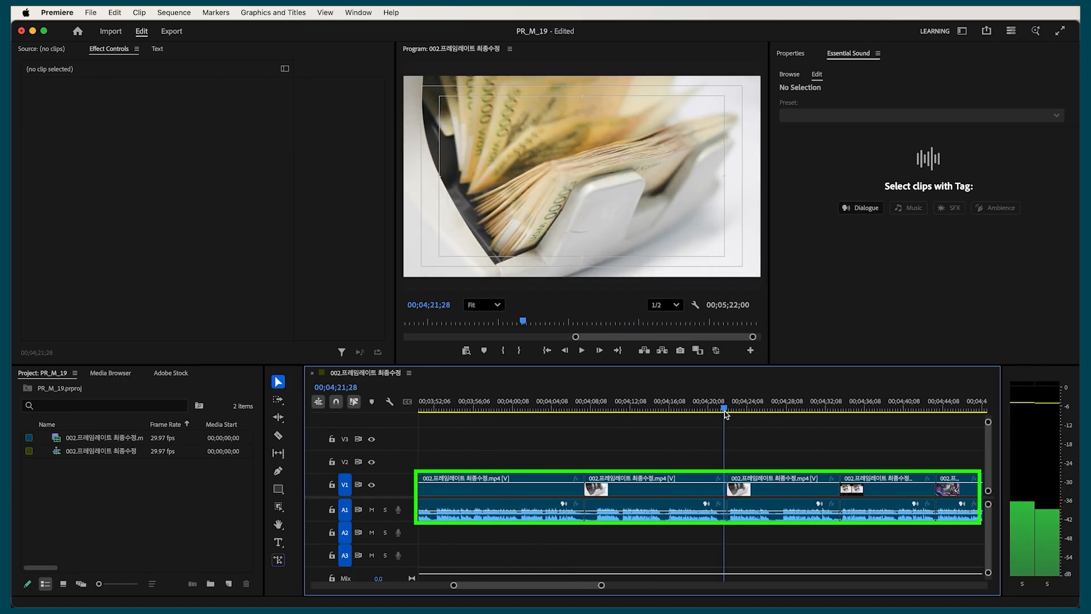
left_click_drag(725, 411, 728, 411)
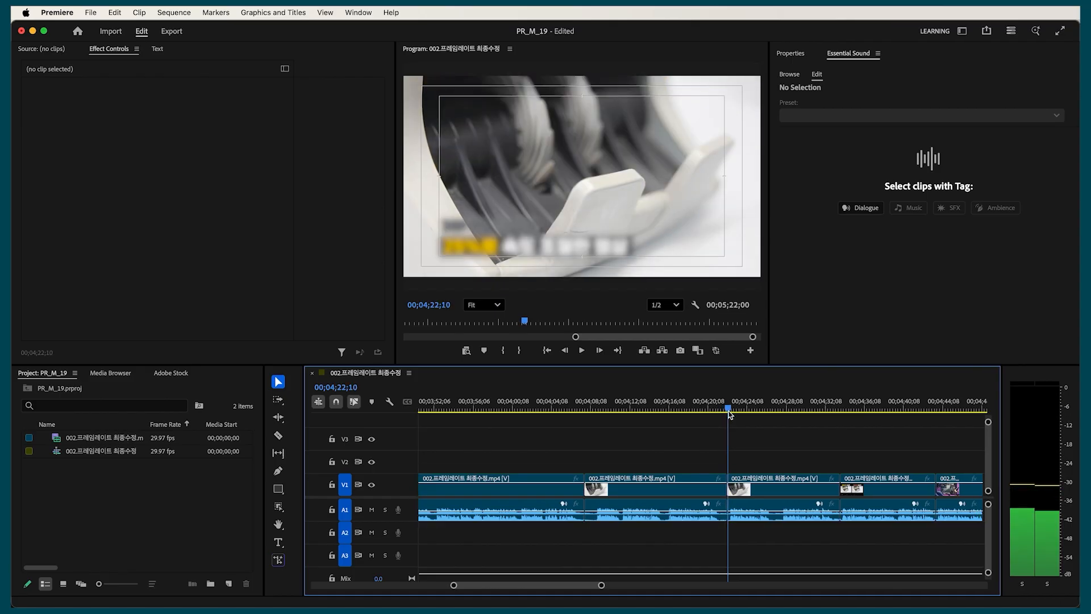
- Move all clips after 00;04;22;03 about 21 seconds later to leave a gap behind the preceding clip
key("minus")
key("minus")
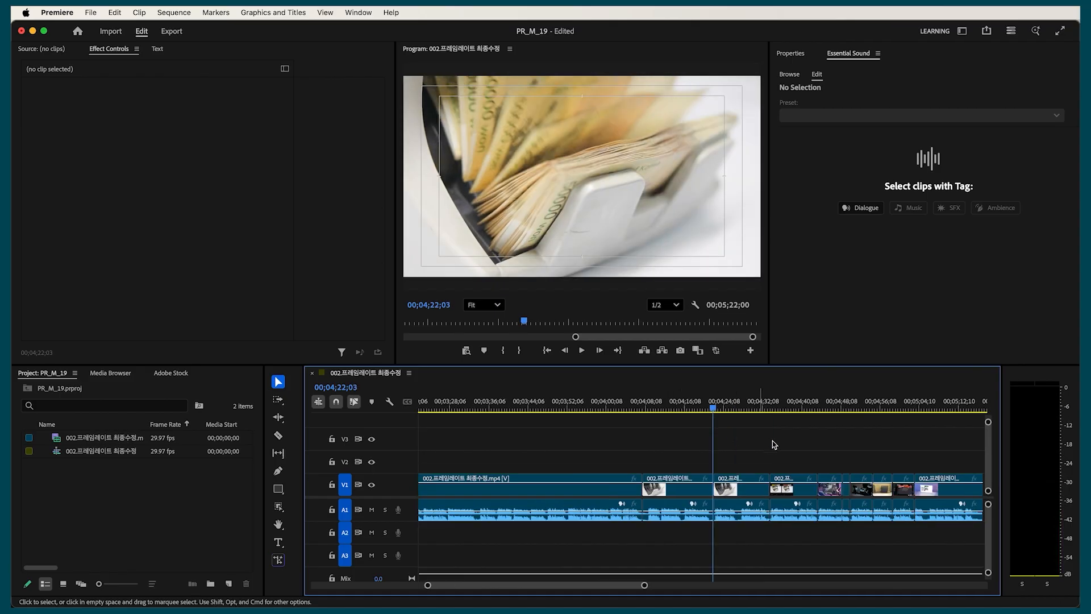
left_click_drag(884, 462, 708, 524)
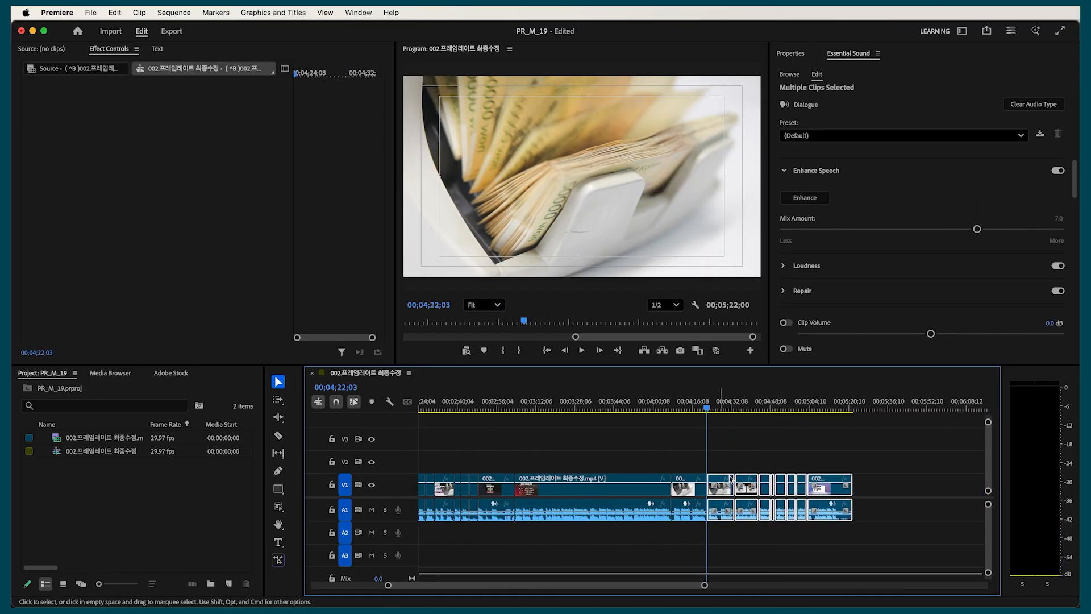
left_click_drag(730, 479, 782, 480)
left_click(749, 459)
- Extend the end of the clip before the gap by about 2 seconds with Generative Extend, and check the extended part
key("equal")
key("equal")
key("equal")
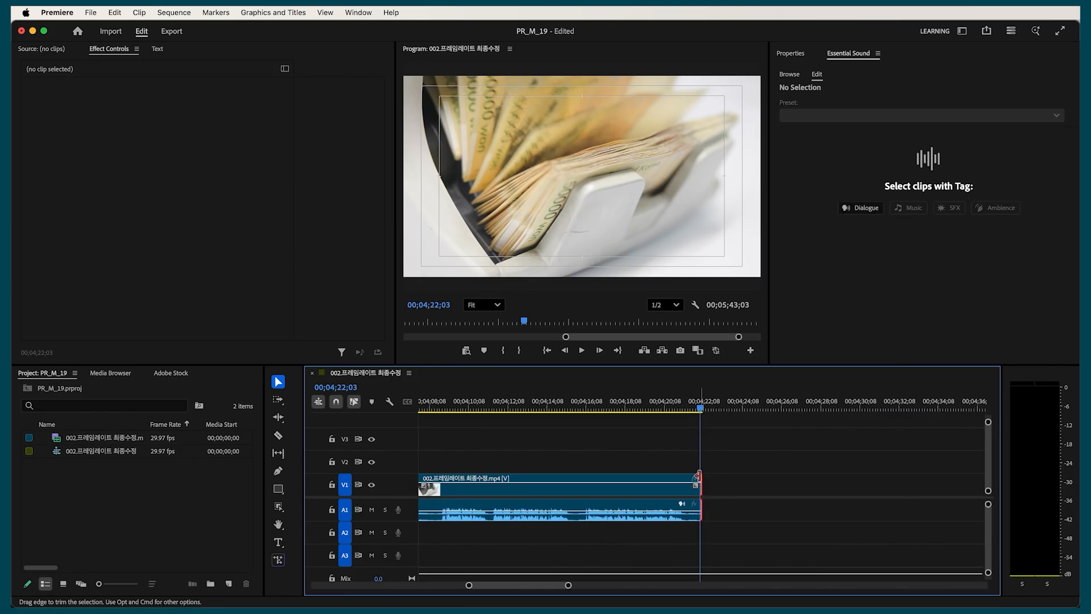
left_click(277, 559)
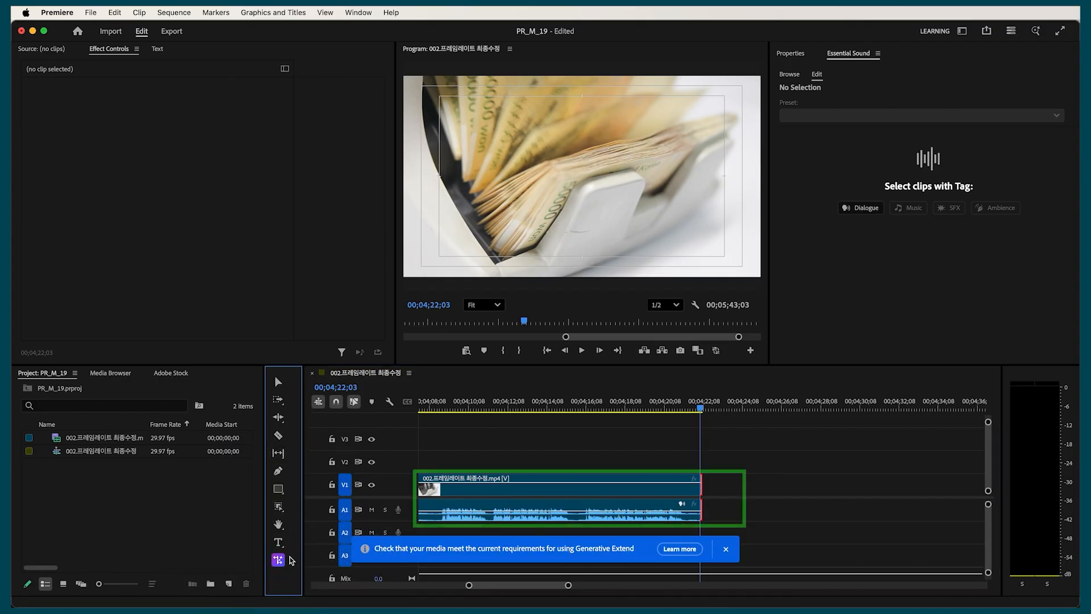
left_click(703, 480)
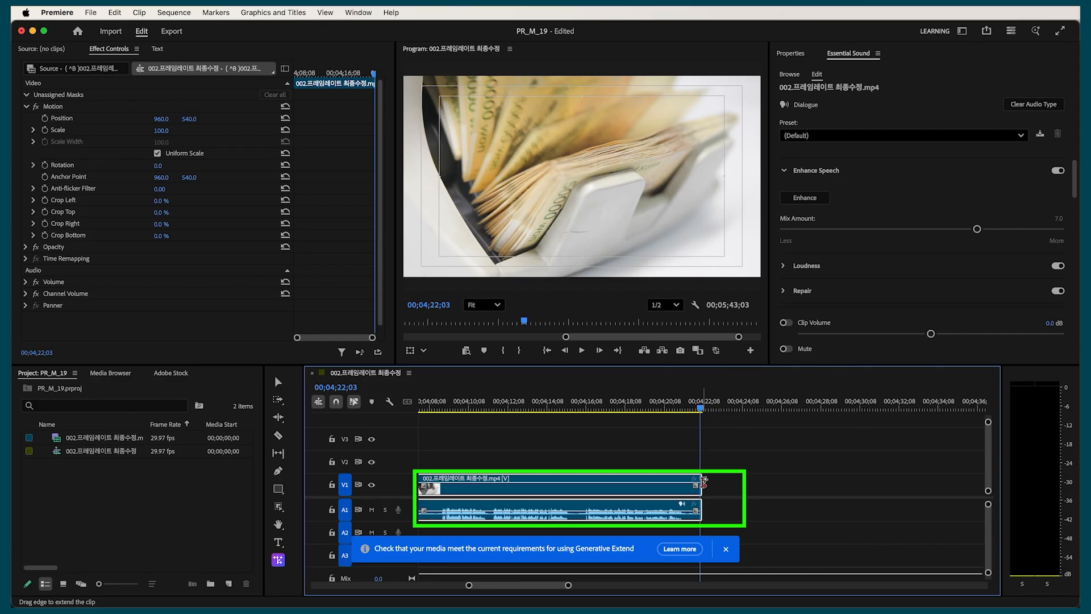
left_click_drag(704, 480, 787, 481)
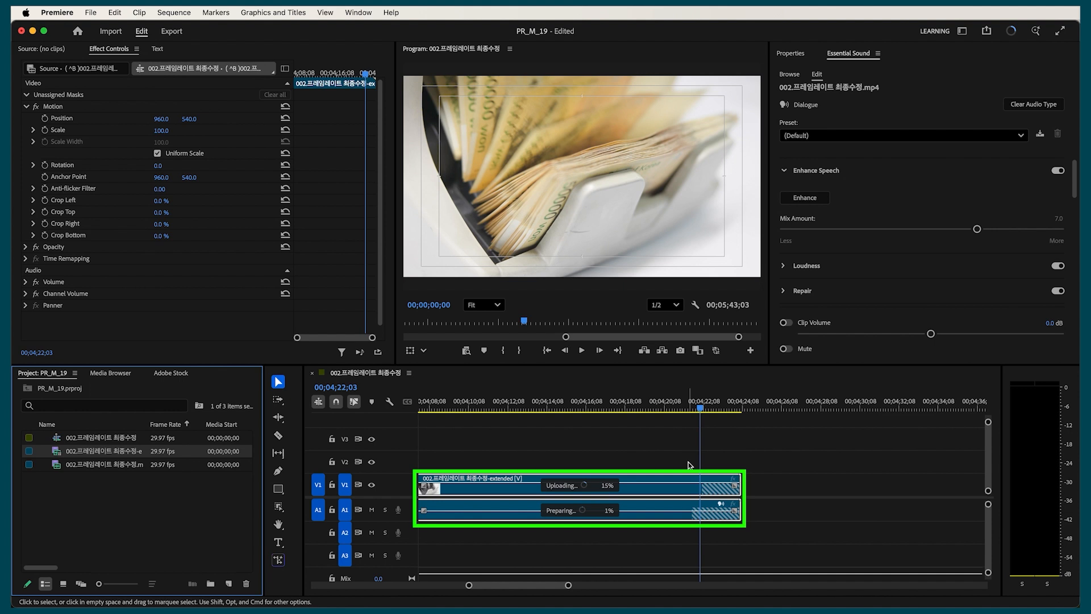
left_click_drag(672, 406, 739, 408)
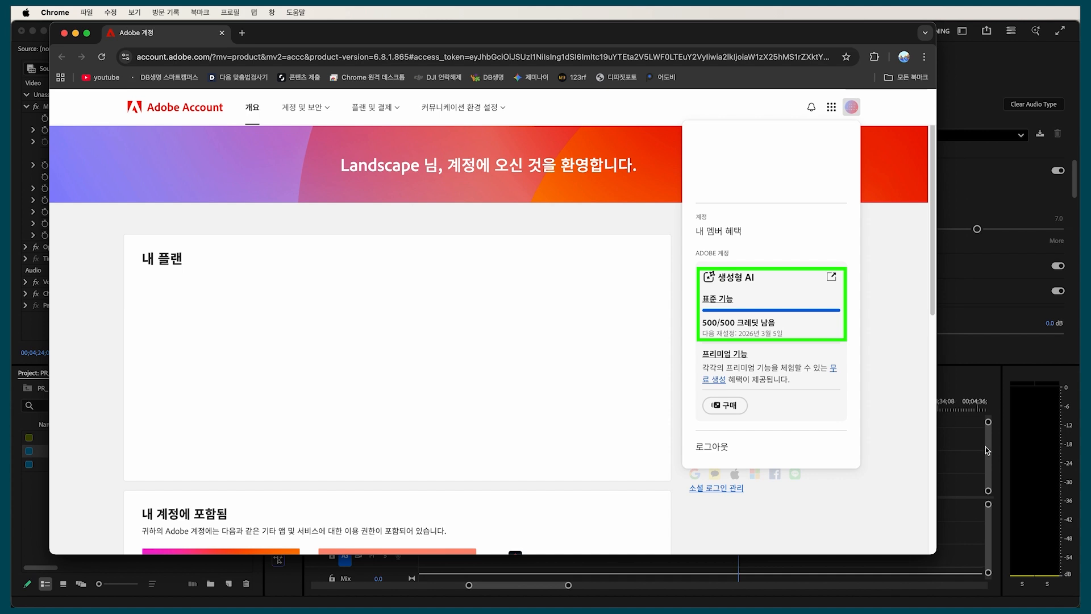
left_click(983, 480)
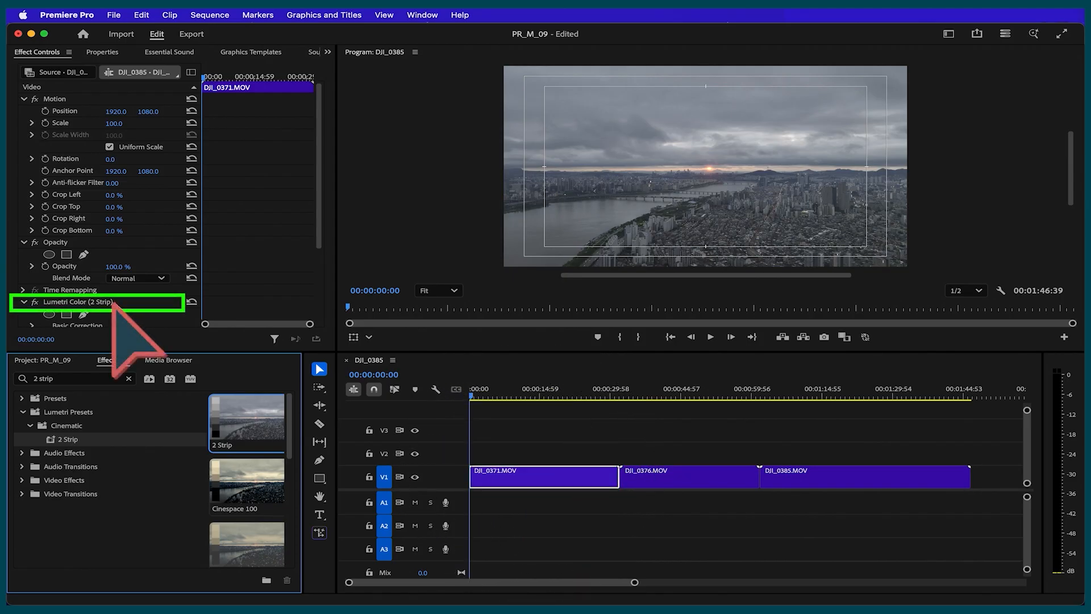
- Copy the Lumetri Color (2 Strip) effect from DJI_0371.MOV and paste it onto DJI_0376.MOV
left_click(114, 302)
key("super+c")
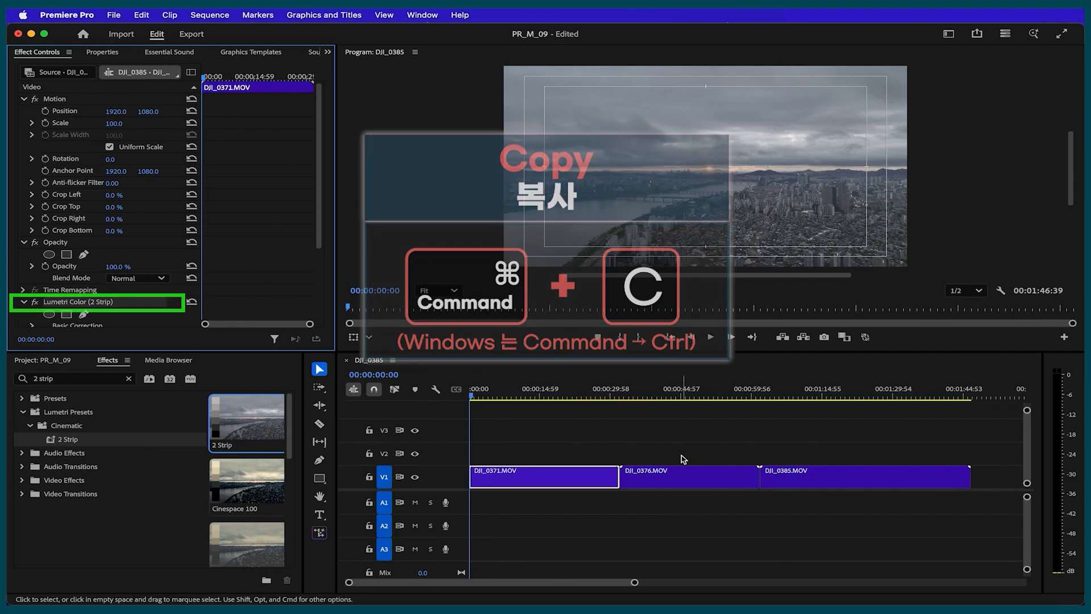
left_click(686, 476)
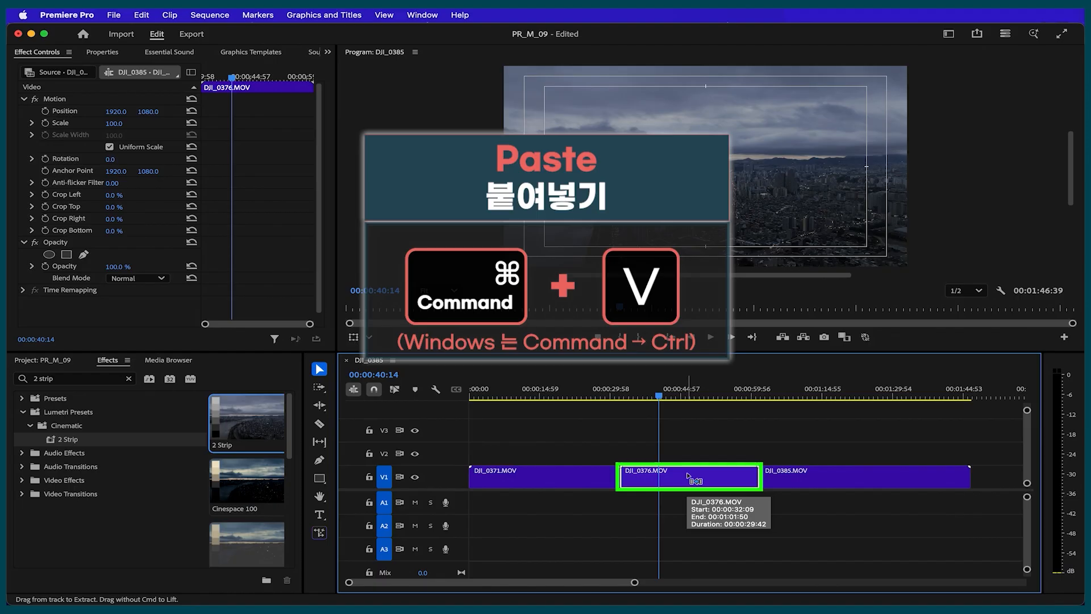
key("cmd+v")
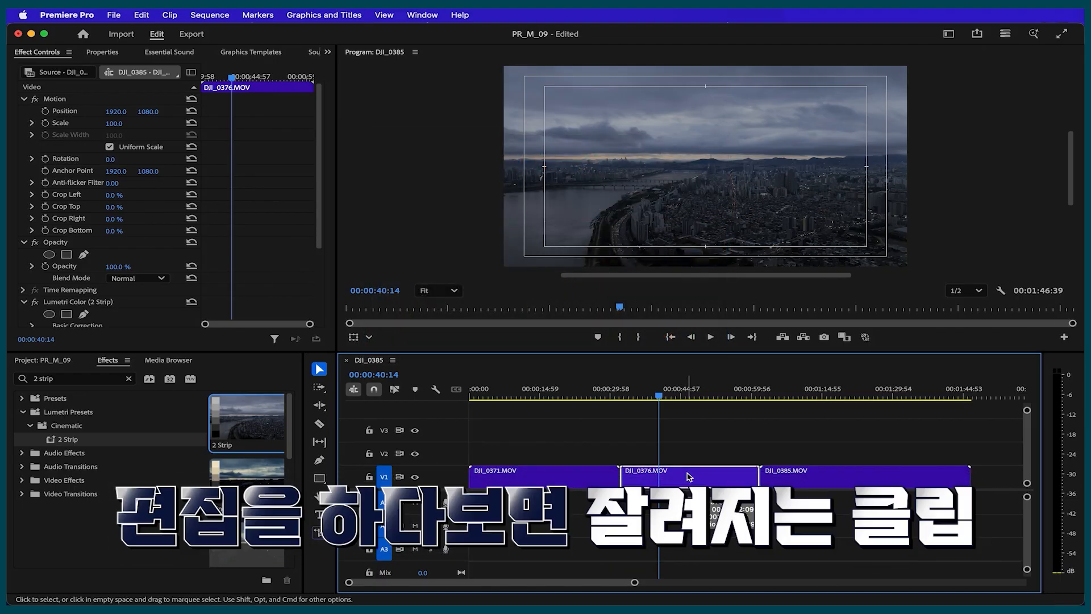
- Split DJI_0371.MOV and DJI_0376.MOV at two points each, including cuts at 00:00:22:06 and 00:00:51:17
left_click(495, 385)
left_click_drag(548, 438, 601, 510)
key("super+k")
left_click(574, 384)
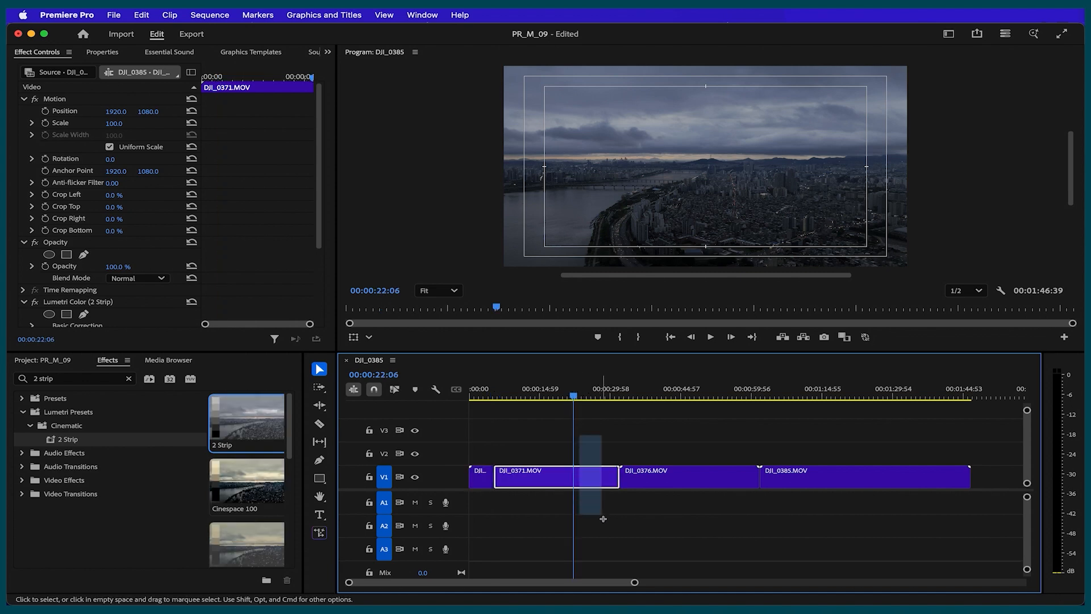
key("super+k")
left_click(637, 391)
left_click_drag(669, 438, 691, 504)
key("super+k")
left_click(710, 392)
left_click_drag(725, 456, 732, 495)
key("super+k")
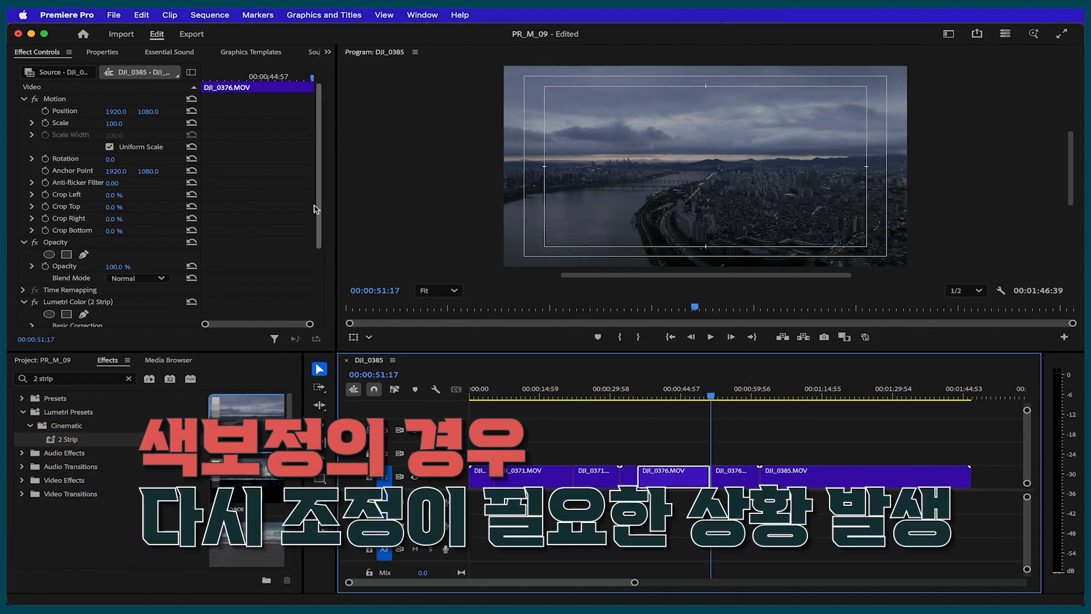
- Brighten the middle DJI_0376.MOV segment by raising its Lumetri RGB curve in the midtones and highlights
left_click_drag(317, 209, 319, 310)
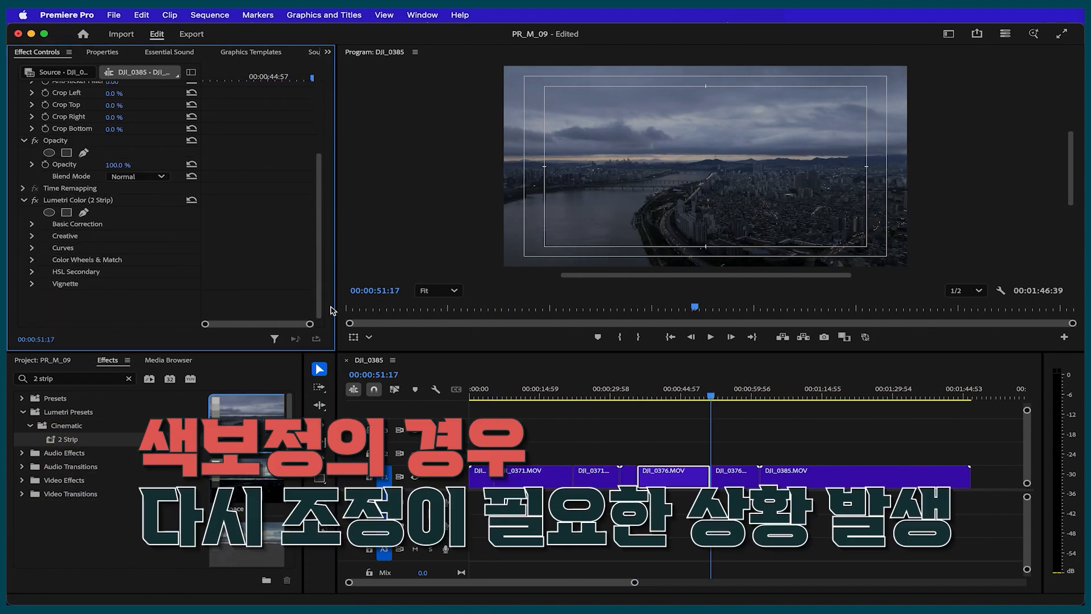
left_click(31, 248)
left_click_drag(318, 111, 318, 144)
left_click_drag(106, 190, 148, 143)
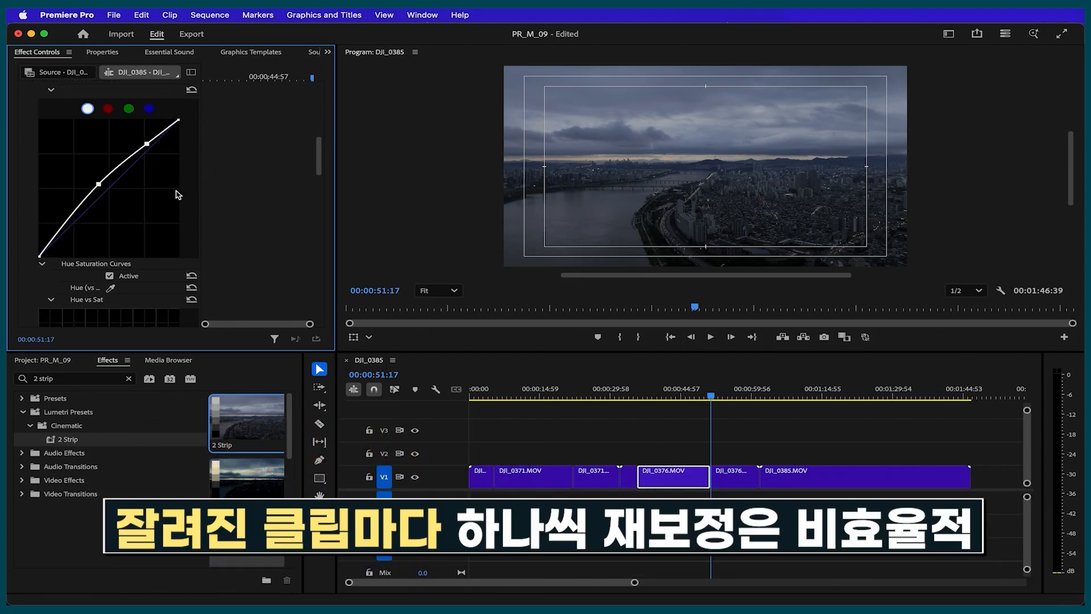
- Show the Lumetri Curves settings of the last DJI_0376.MOV segment
left_click(733, 477)
left_click_drag(319, 211, 319, 289)
left_click(31, 248)
scroll(316, 134, "down", 3)
- Apply the 2 Strip Lumetri preset to the source of DJI_0385.MOV instead of the sequence clip
left_click(845, 479)
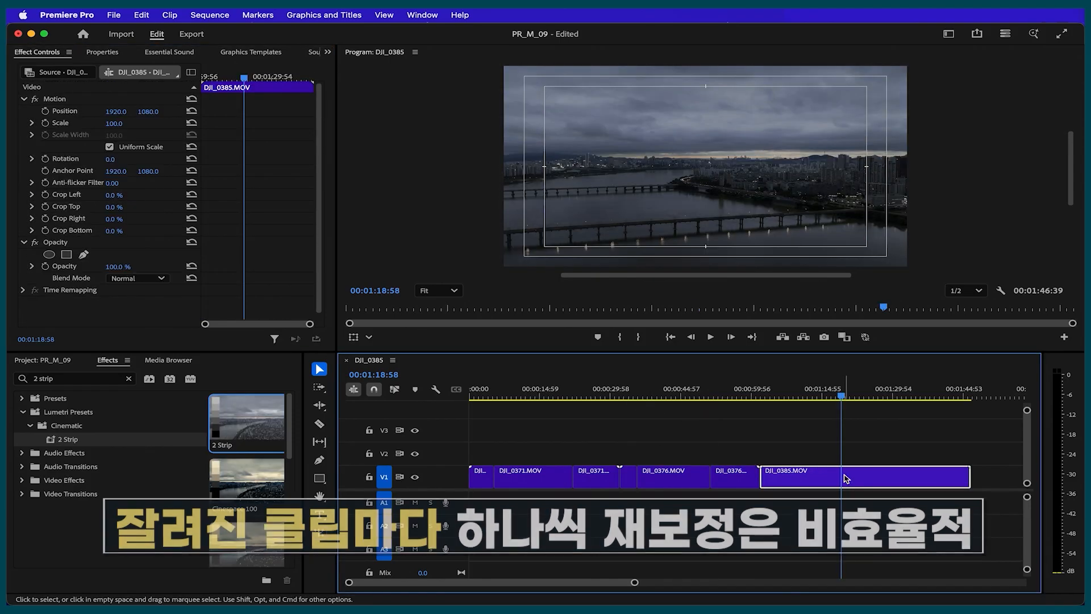
left_click(77, 74)
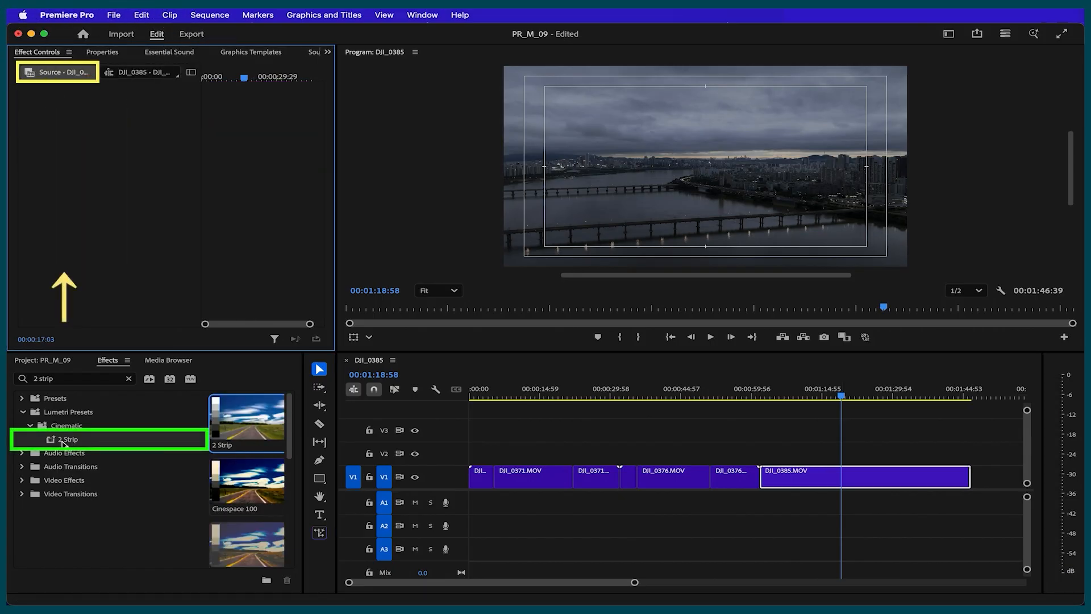
left_click_drag(64, 444, 167, 202)
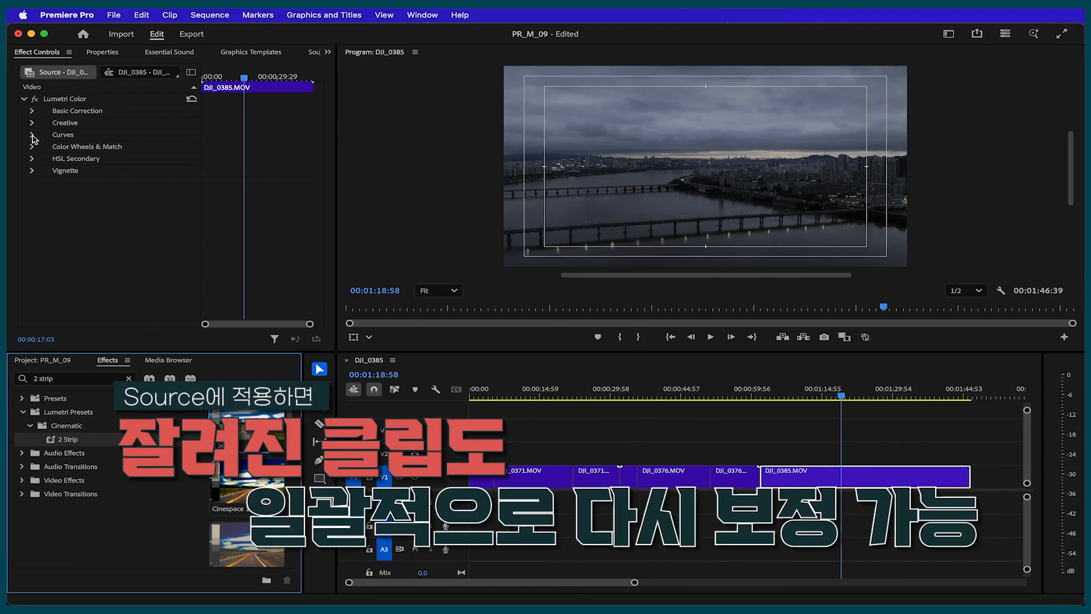
- Raise the midtones of the source RGB curve for DJI_0385.MOV and set its Basic Correction temperature to 20
left_click(33, 137)
left_click_drag(317, 118, 324, 142)
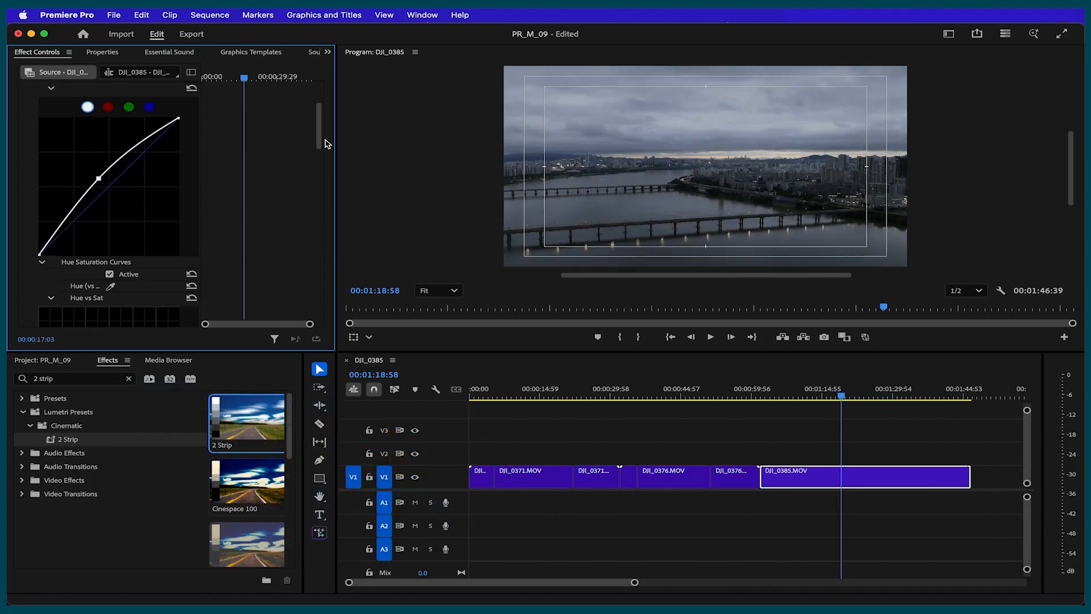
left_click_drag(326, 142, 327, 124)
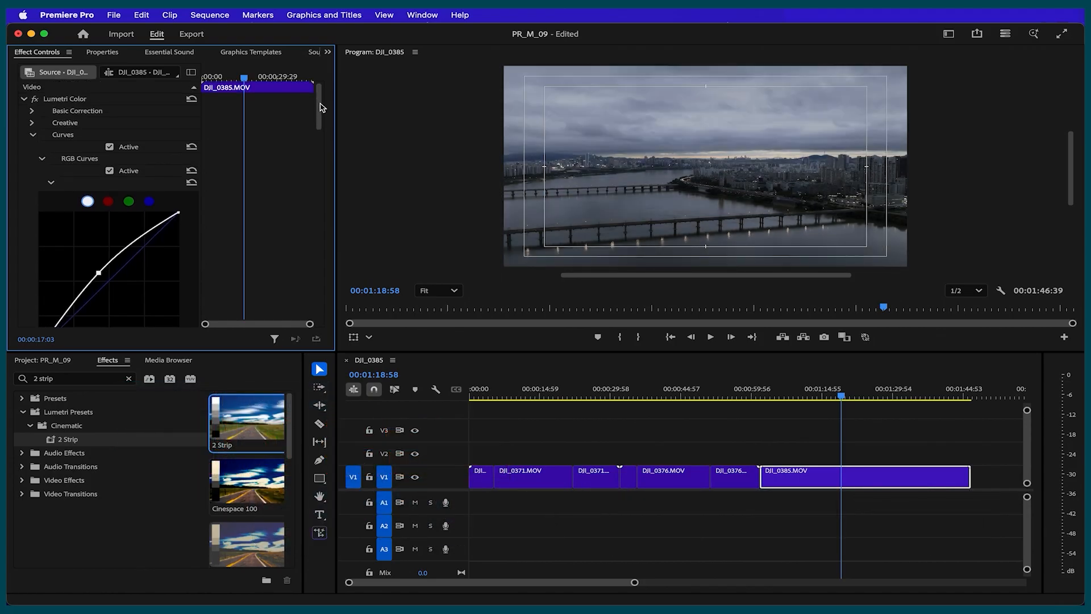
left_click(32, 113)
- Split DJI_0385.MOV at 00:01:18:58 and 00:01:31:06
left_click(830, 482)
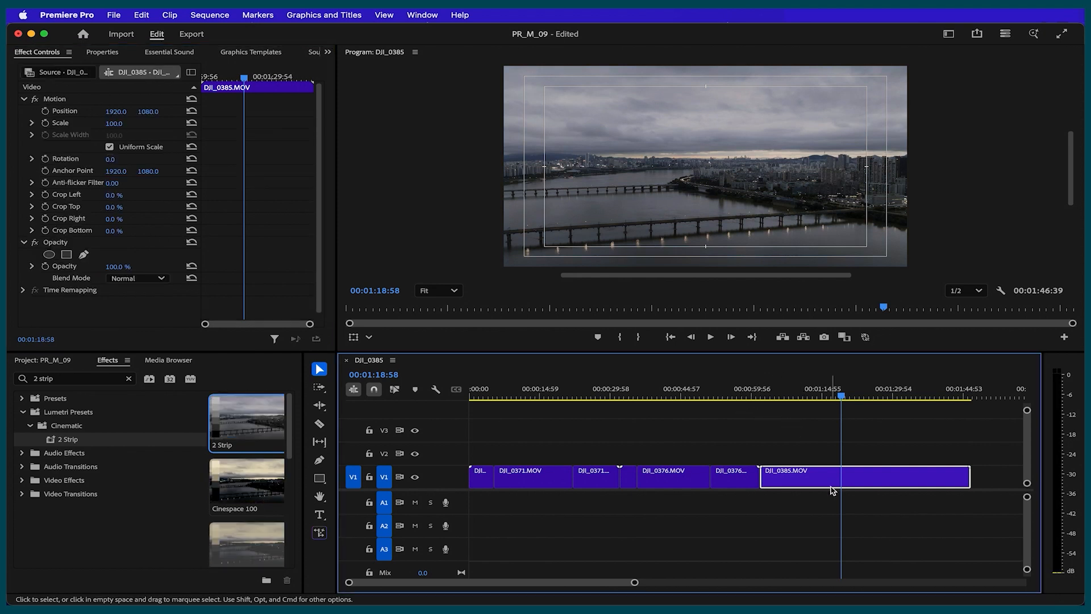
key("super+k")
left_click(898, 392)
left_click(906, 475)
key("super+k")
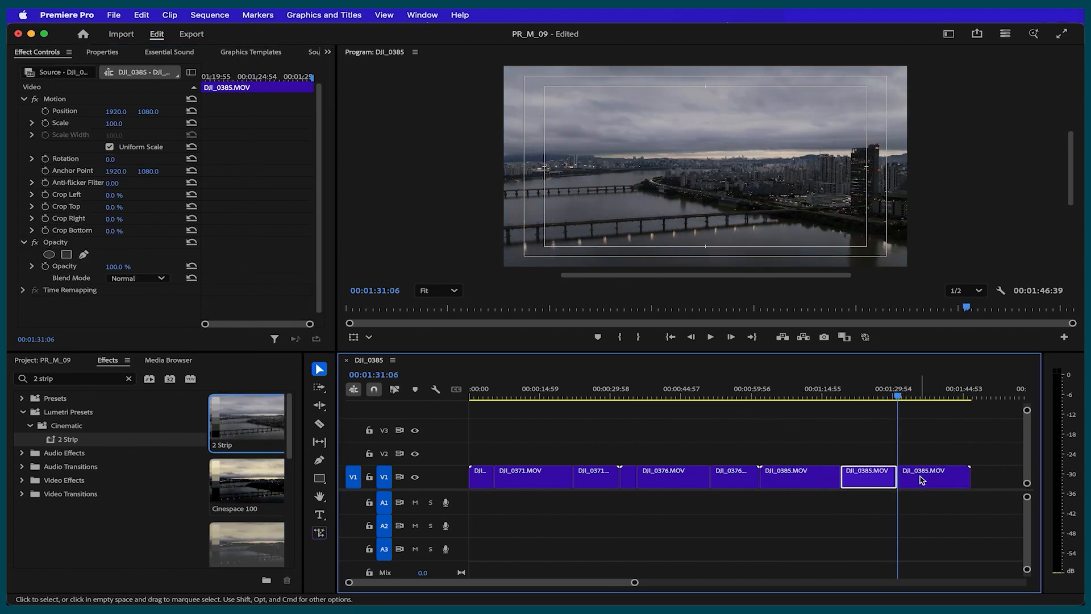
- Set the source Lumetri temperature of the last DJI_0385.MOV segment to -81, and check the other segments of that clip
left_click(916, 480)
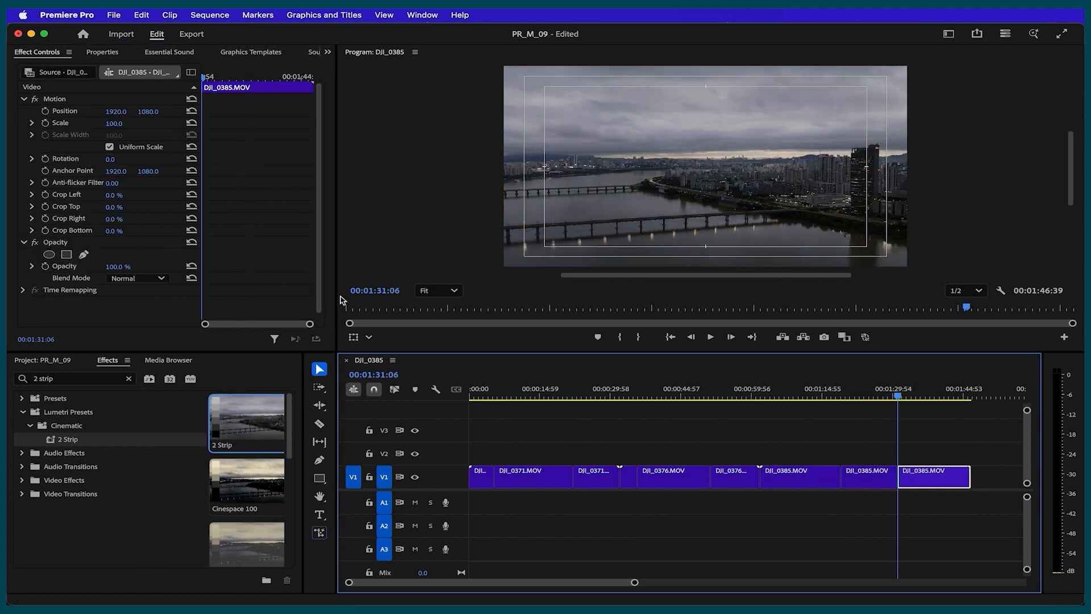
left_click(59, 72)
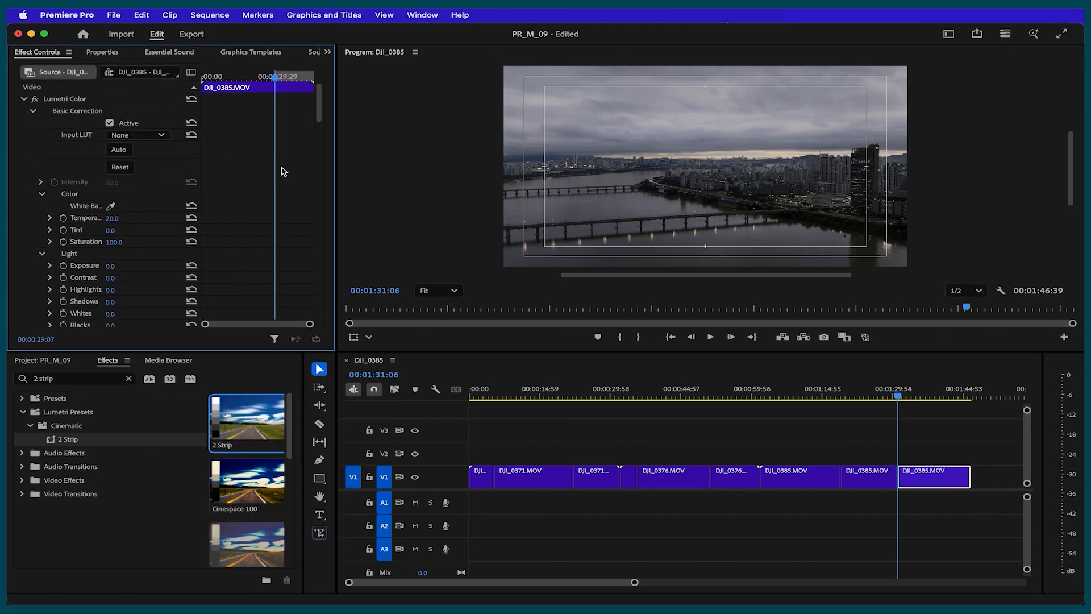
scroll(122, 116, "down", 8)
scroll(122, 116, "up", 4)
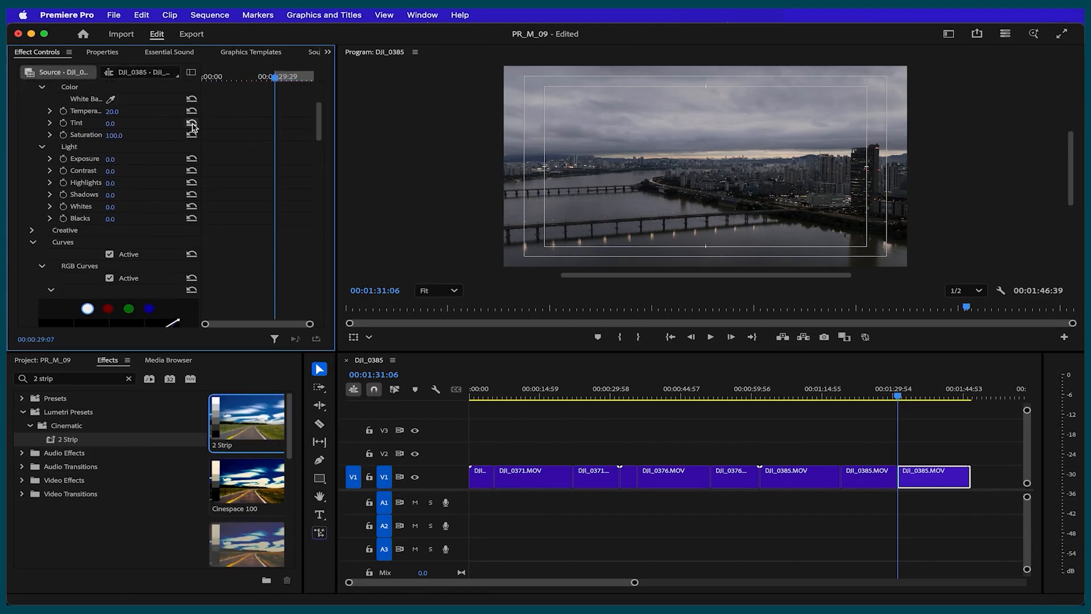
left_click_drag(122, 117, 66, 116)
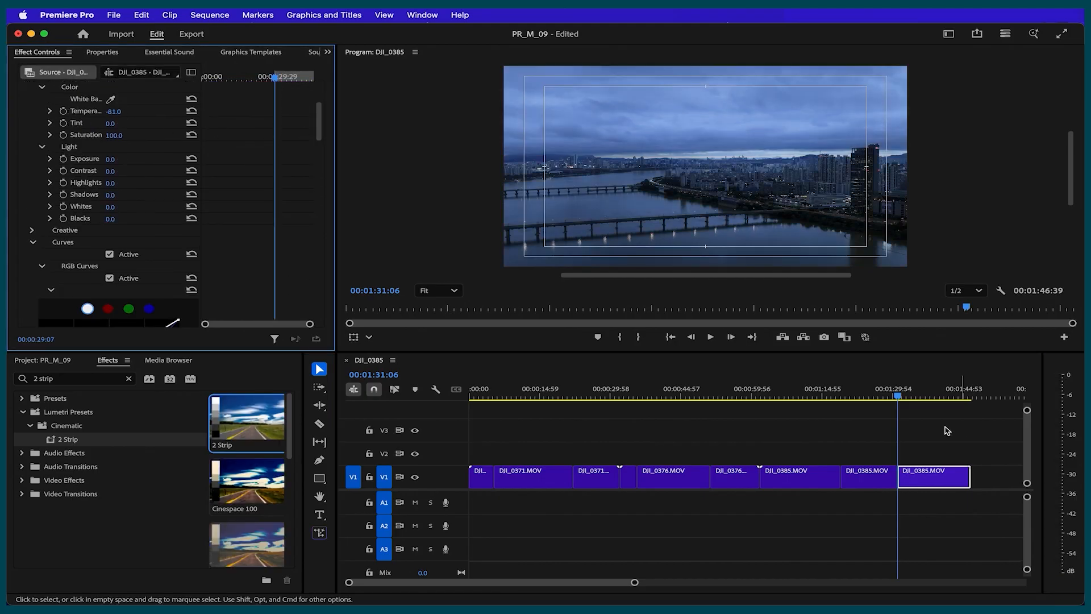
left_click(868, 399)
left_click(869, 398)
left_click(814, 397)
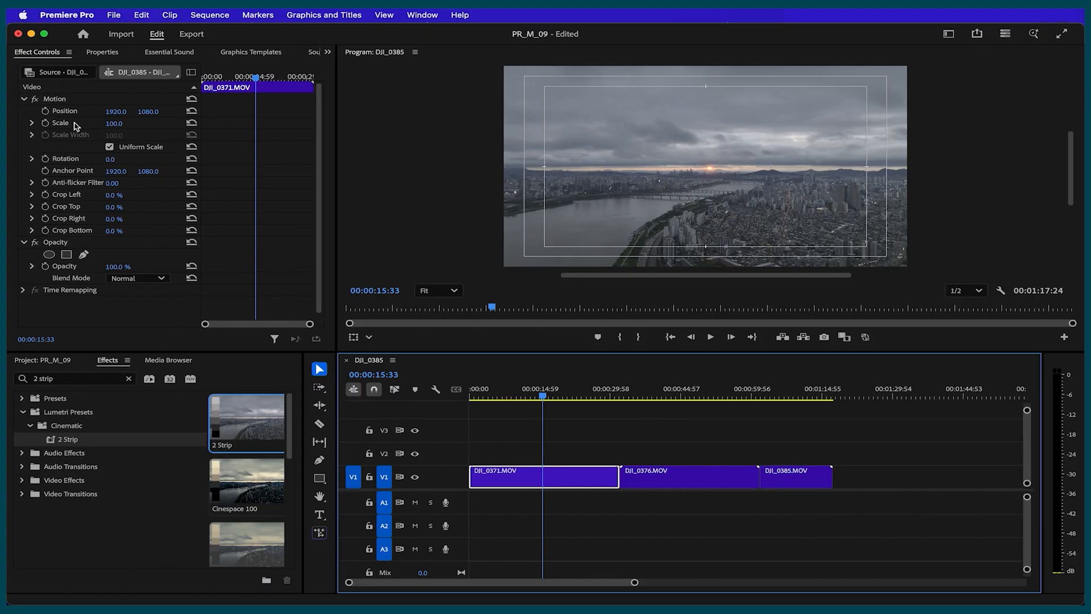
- Apply the 2 Strip Lumetri preset to the source of DJI_0371.MOV
left_click_drag(67, 439, 114, 258)
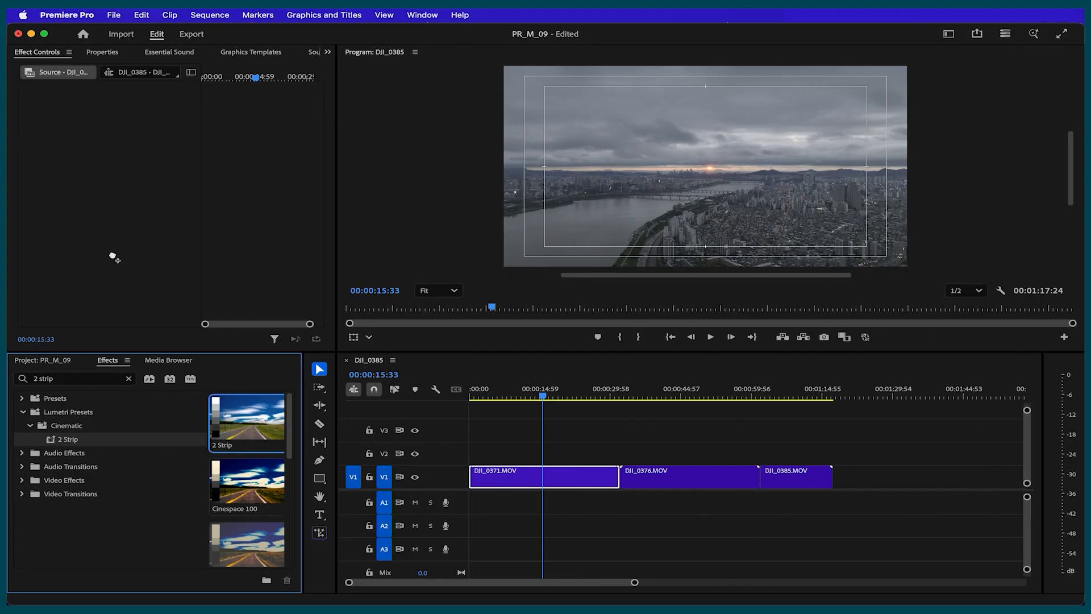
left_click_drag(114, 258, 115, 255)
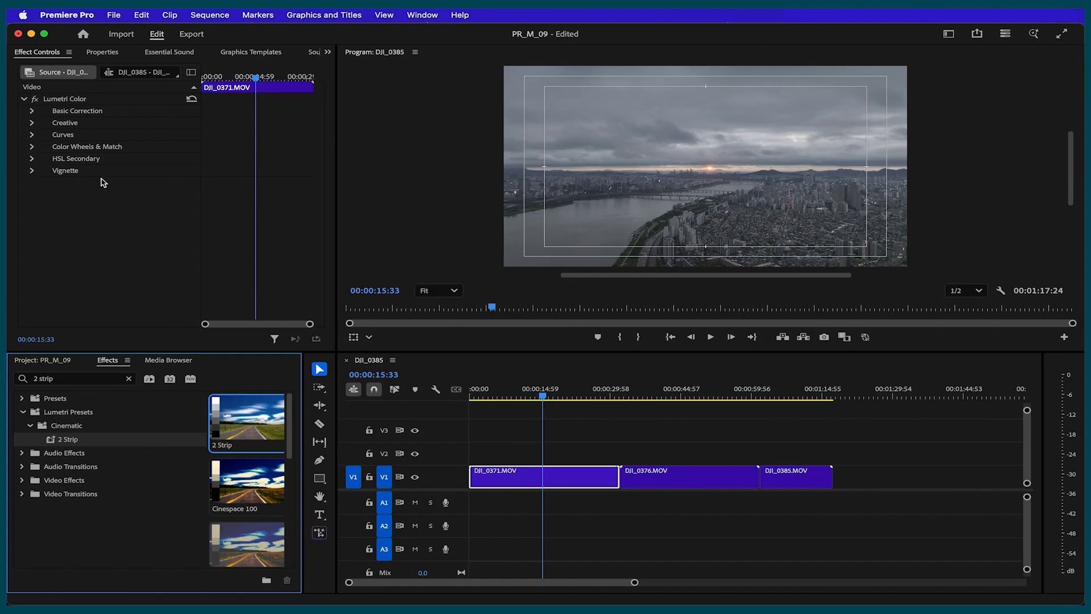
- Raise the midtones of the source RGB curve for DJI_0371.MOV and expand its Basic Correction settings
left_click(41, 136)
left_click_drag(107, 279, 104, 273)
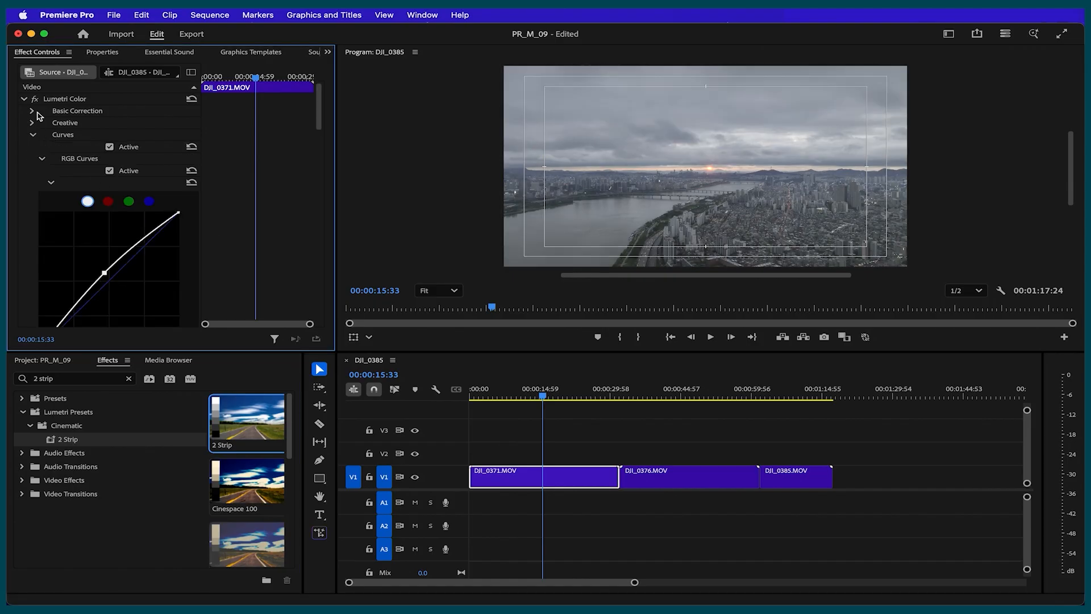
left_click(34, 112)
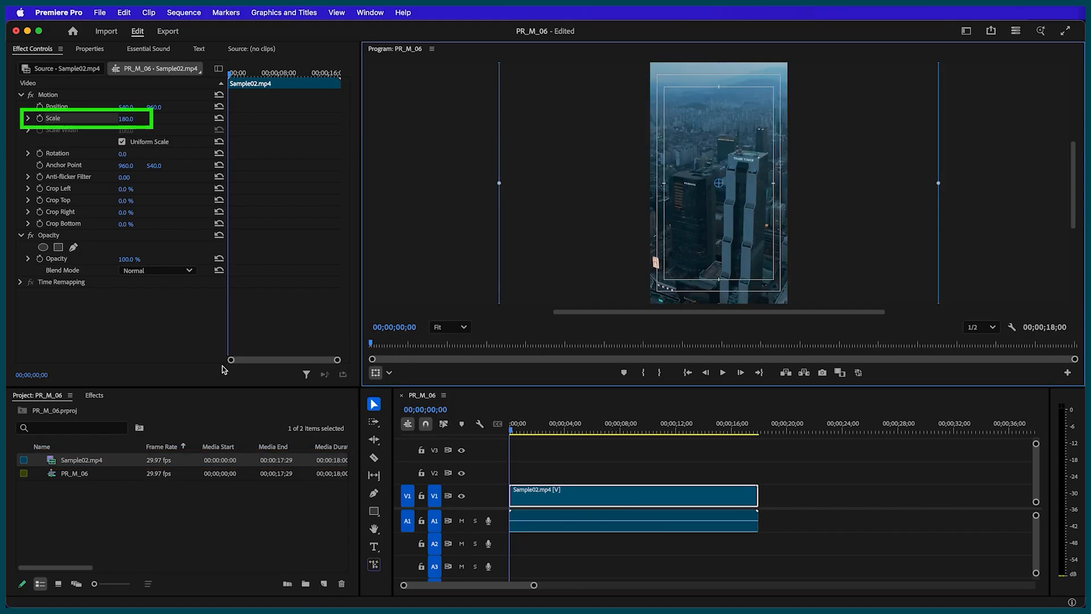
- Find the Mirror video effect and apply it to Sample02.mp4 in the PR_M_06 sequence
left_click(103, 399)
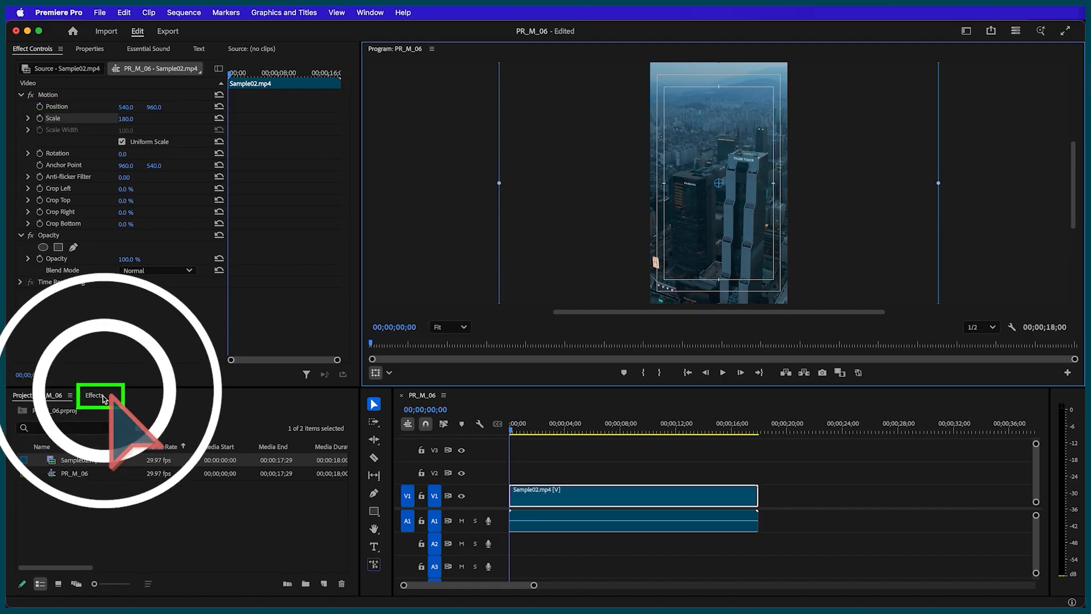
type("mirror")
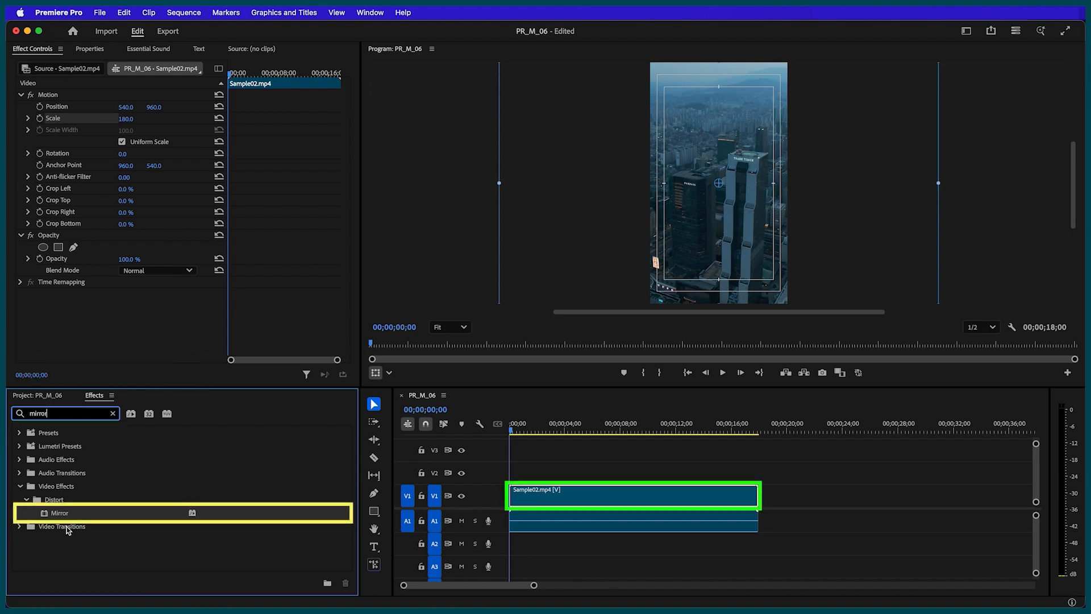
left_click_drag(59, 514, 542, 503)
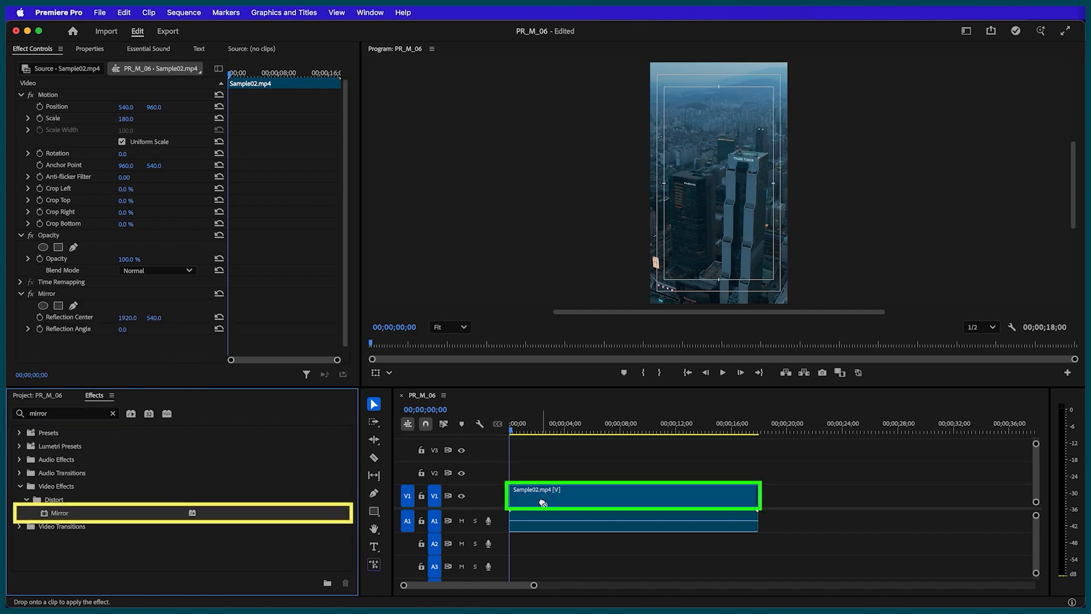
- Move the Mirror reflection center to 960, 540 in the middle of the frame and play the sequence
left_click(67, 320)
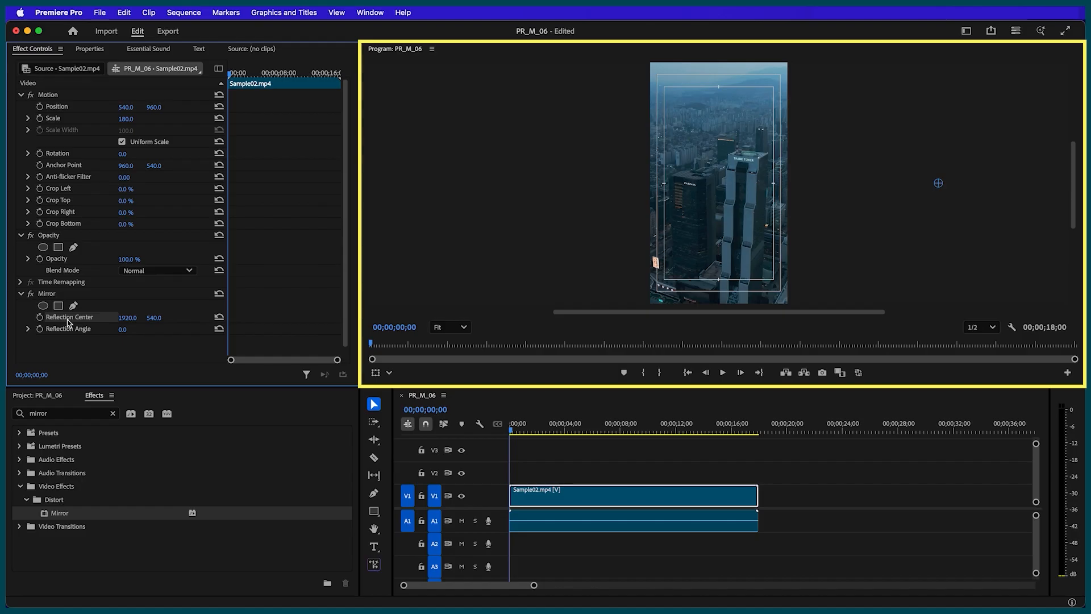
left_click_drag(938, 187, 718, 184)
left_click(192, 353)
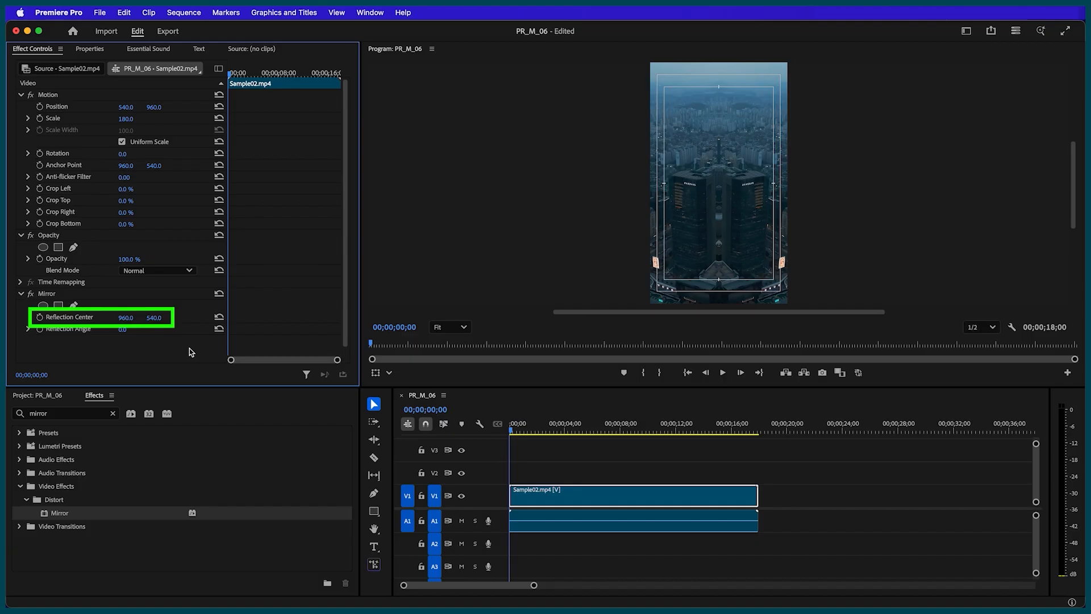
left_click(587, 460)
key("space")
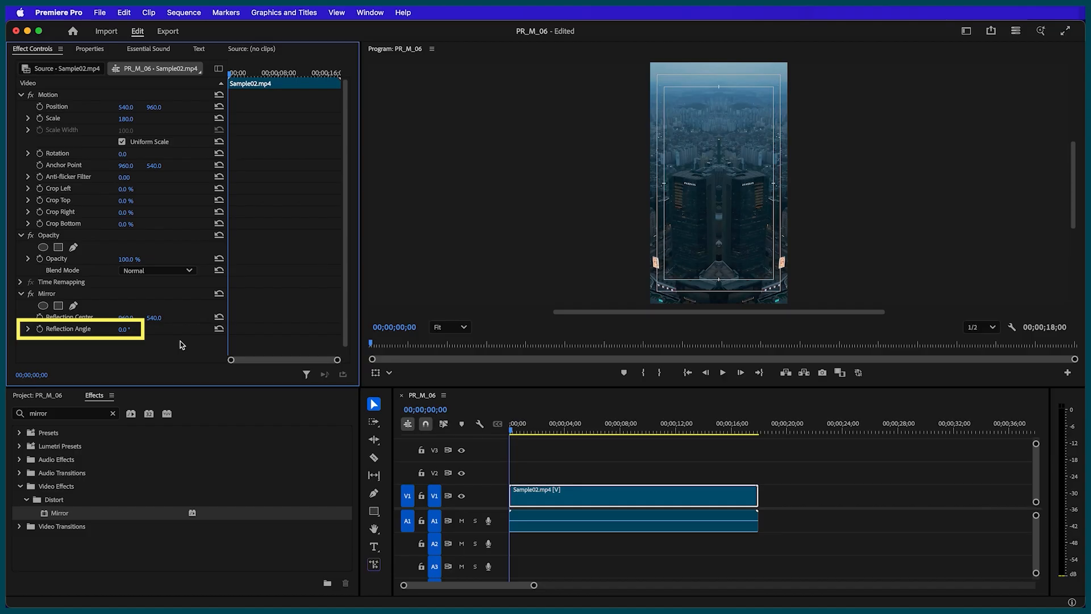
- Set the Mirror reflection angle to -90° and move its reflection center up to about 962.5, 366.3
left_click(130, 329)
type("-90")
key("Return")
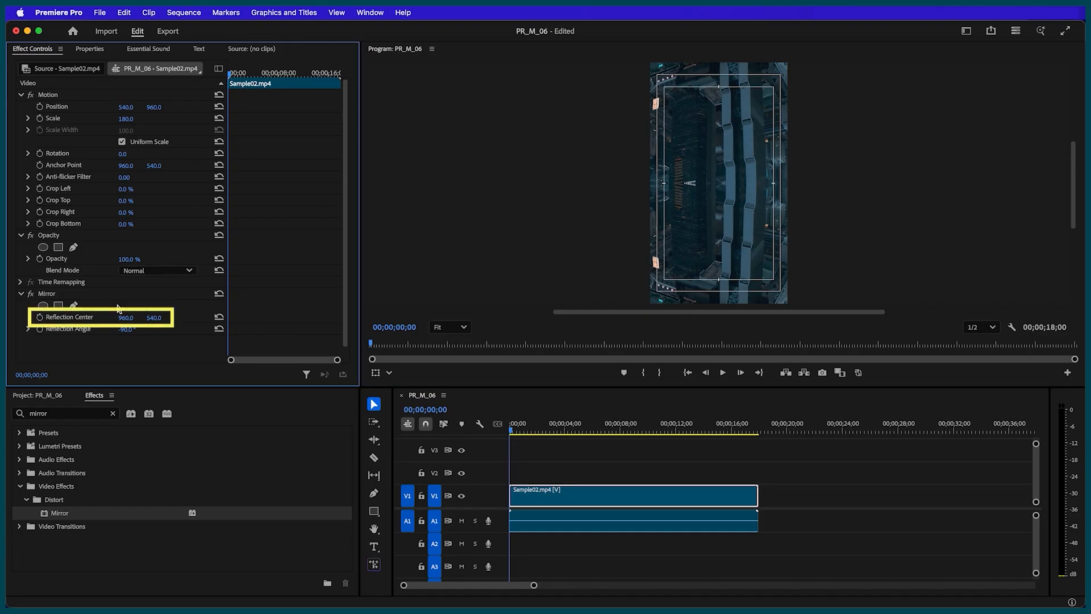
left_click(94, 317)
left_click_drag(719, 183, 718, 146)
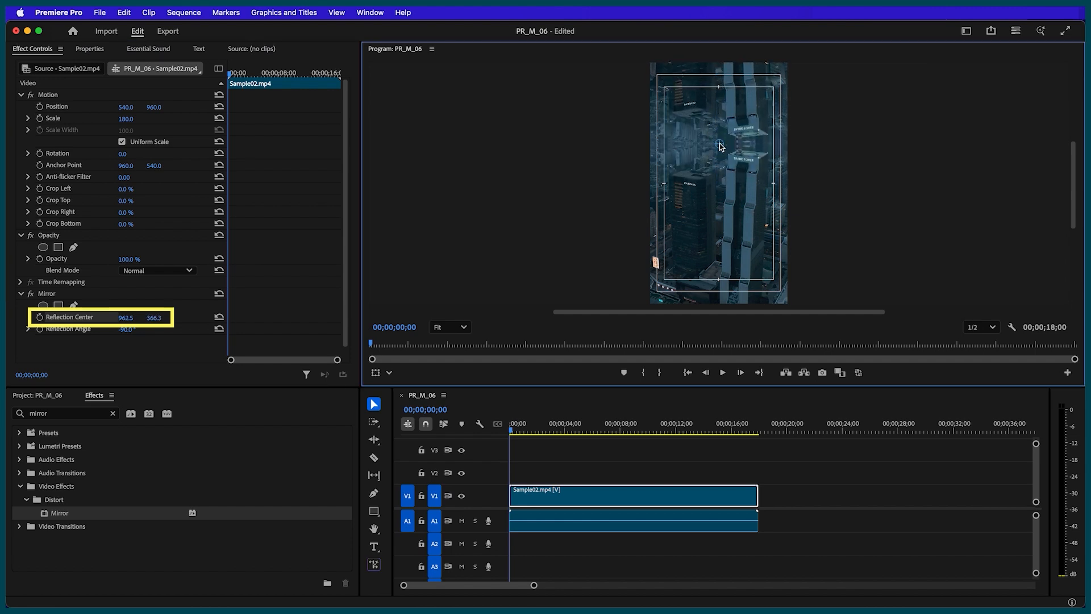
- Move Sample02.mp4 down to position about 540, 1288 and reduce its scale slightly
left_click(75, 95)
left_click_drag(654, 99, 692, 148)
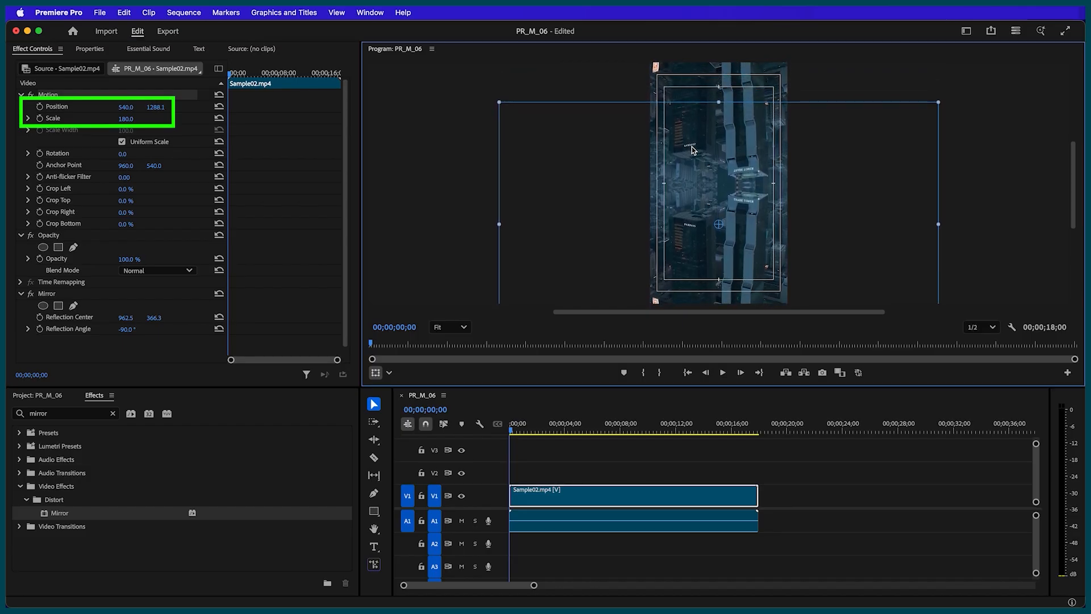
left_click_drag(125, 118, 115, 119)
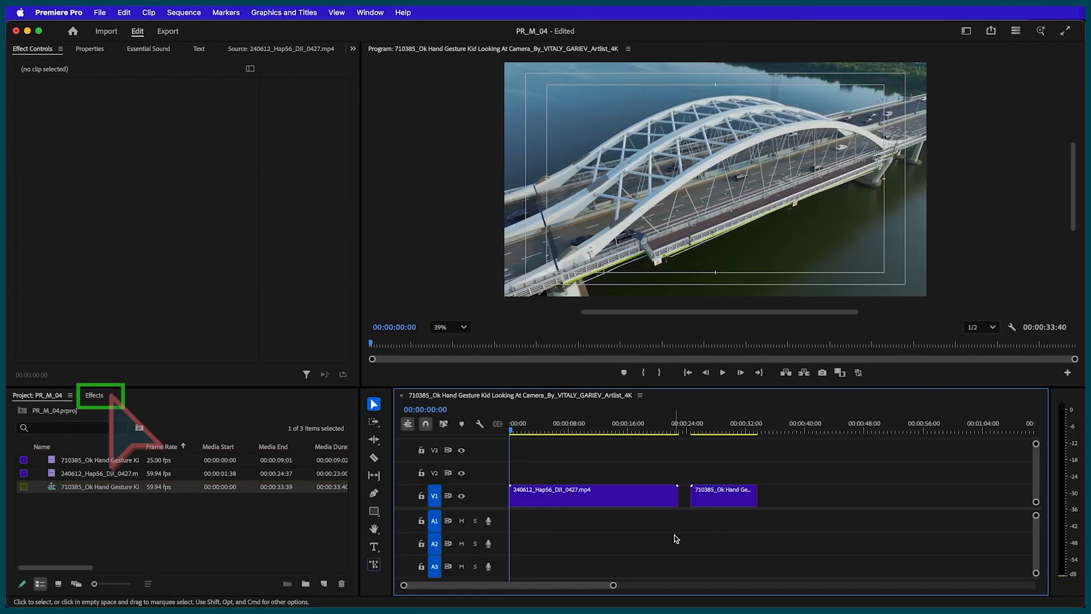
- Find the Find Edges video effect and apply it to the DJI_0427 bridge clip in the PR_M_04 project
left_click(94, 395)
type("find edge")
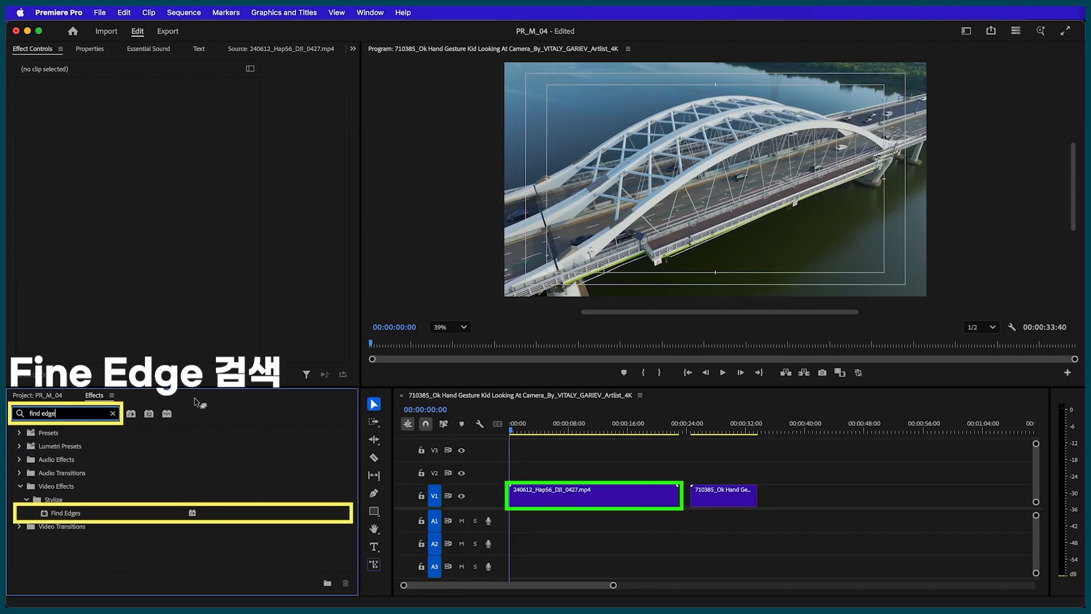
left_click(121, 512)
left_click_drag(337, 511, 545, 504)
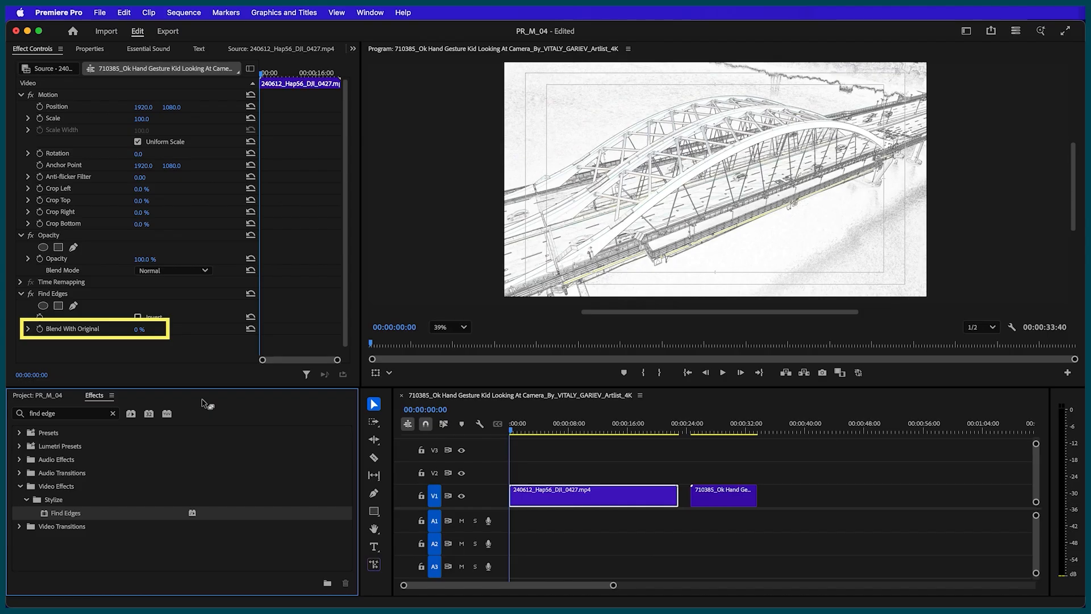
- Set Find Edges' Blend With Original to 50% and preview the Invert option, leaving it off
left_click(139, 329)
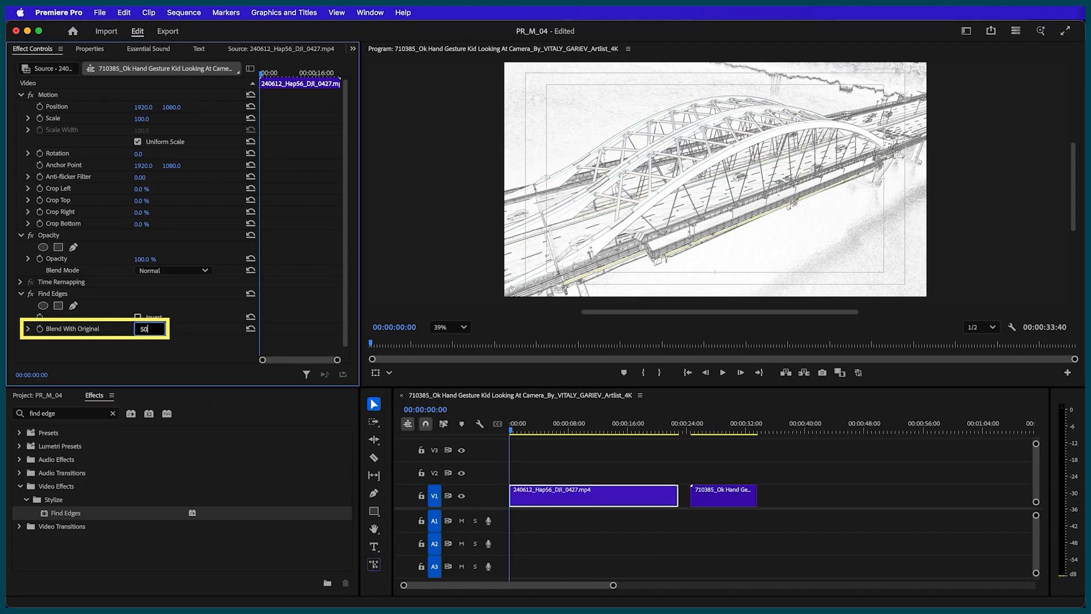
key("Return")
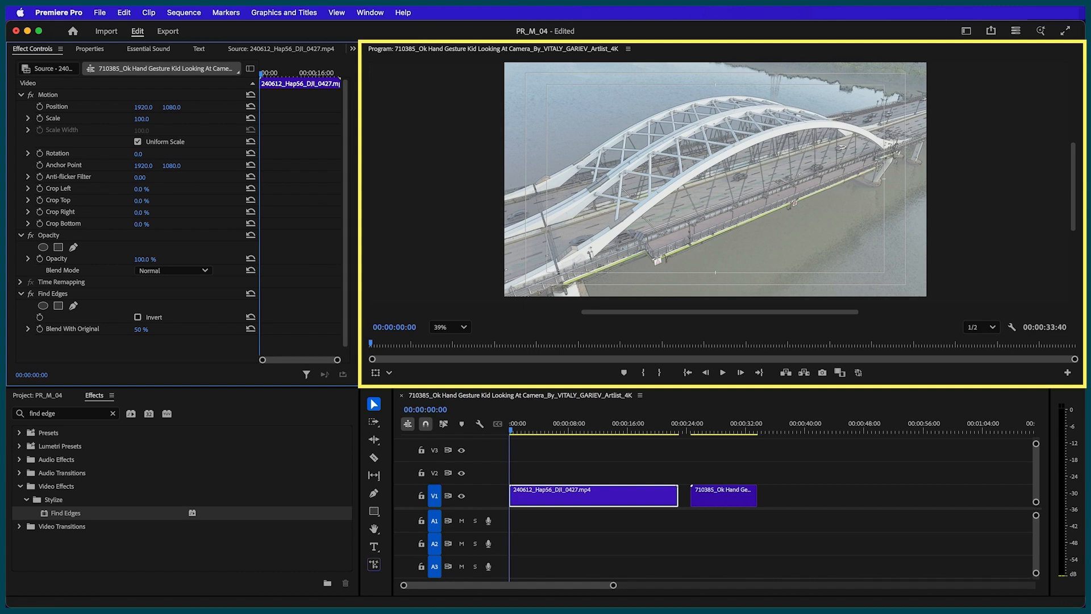
left_click(138, 317)
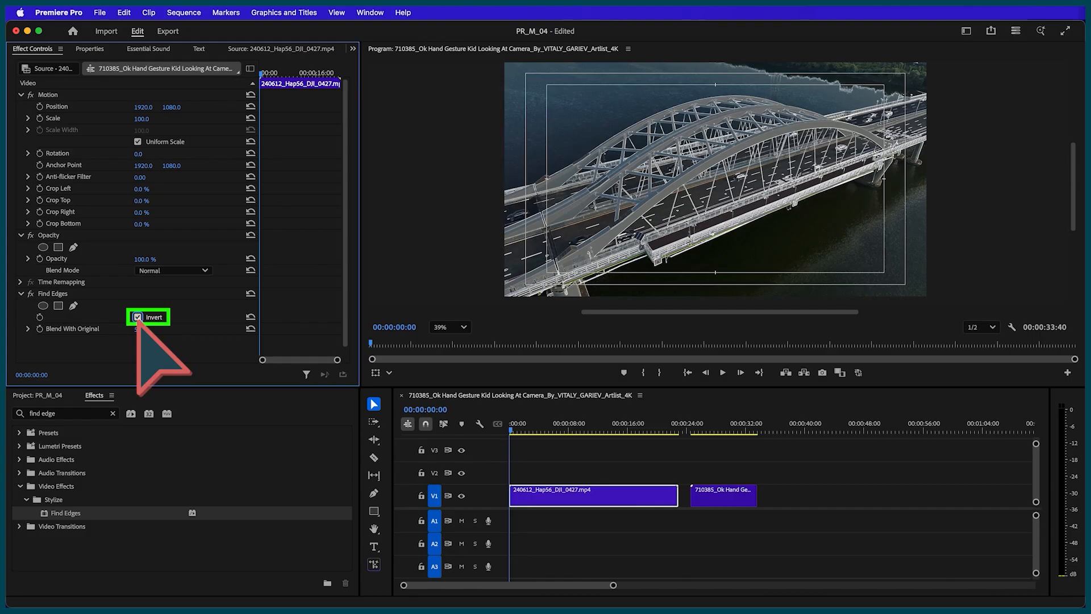
left_click(138, 317)
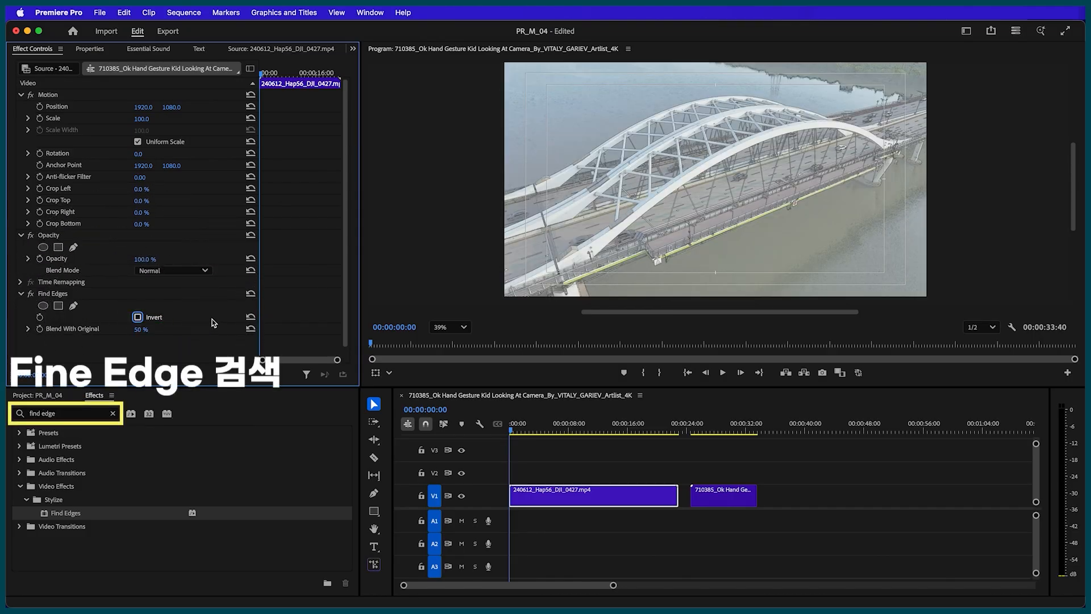
- Find the Lumetri Color effect and apply it to the DJI_0427 bridge clip
left_click(86, 413)
type("lum")
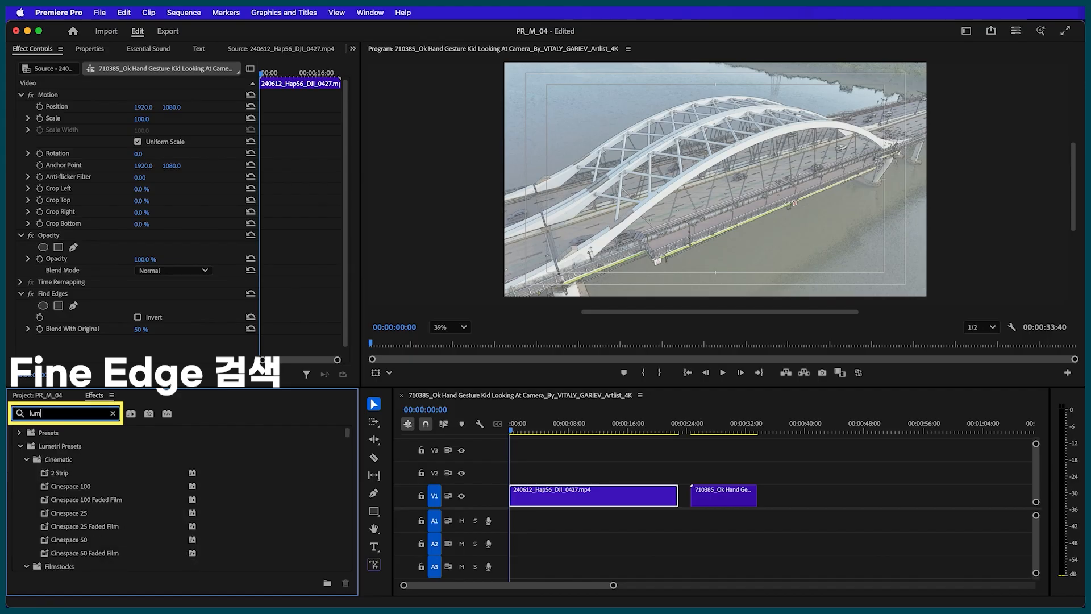
type("etri color")
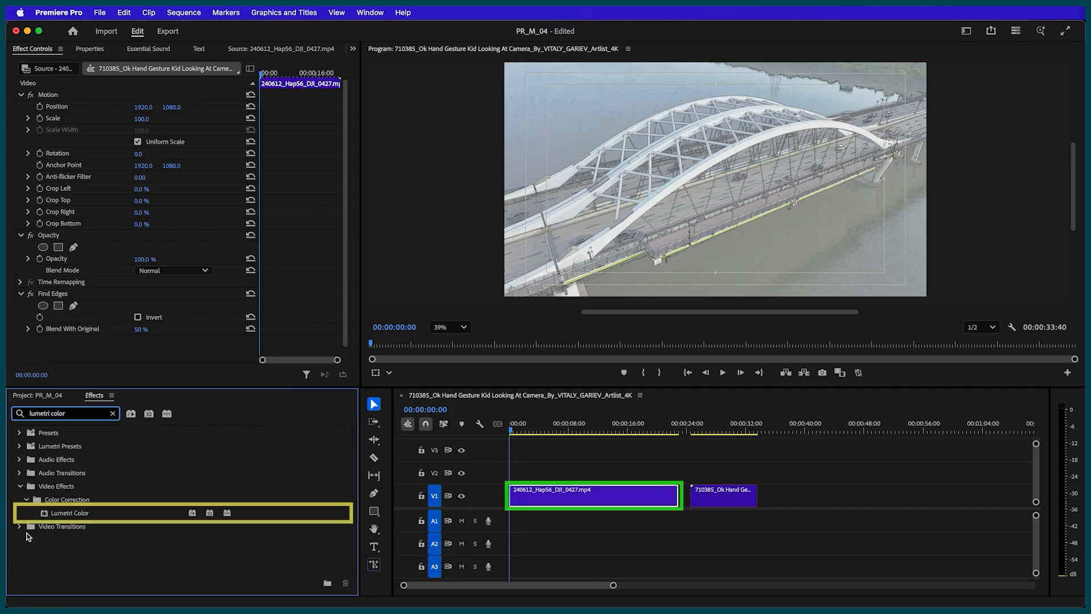
left_click_drag(65, 516, 574, 495)
- In the bridge clip's Lumetri Basic Correction, set the contrast to 30 and the saturation to 200
scroll(239, 341, "down", 5)
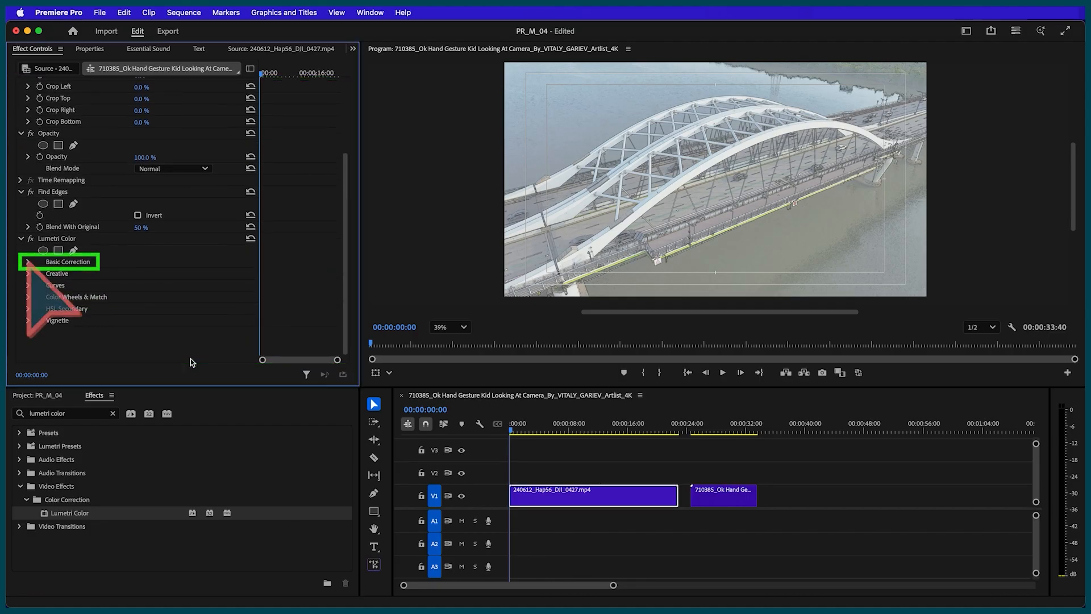
left_click(28, 262)
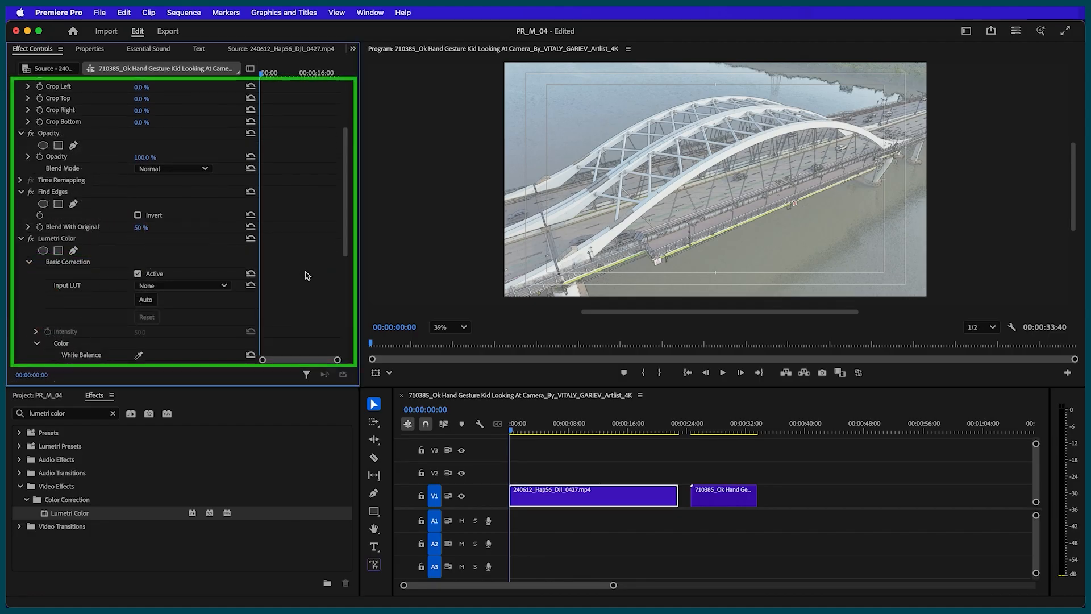
left_click_drag(344, 172, 343, 237)
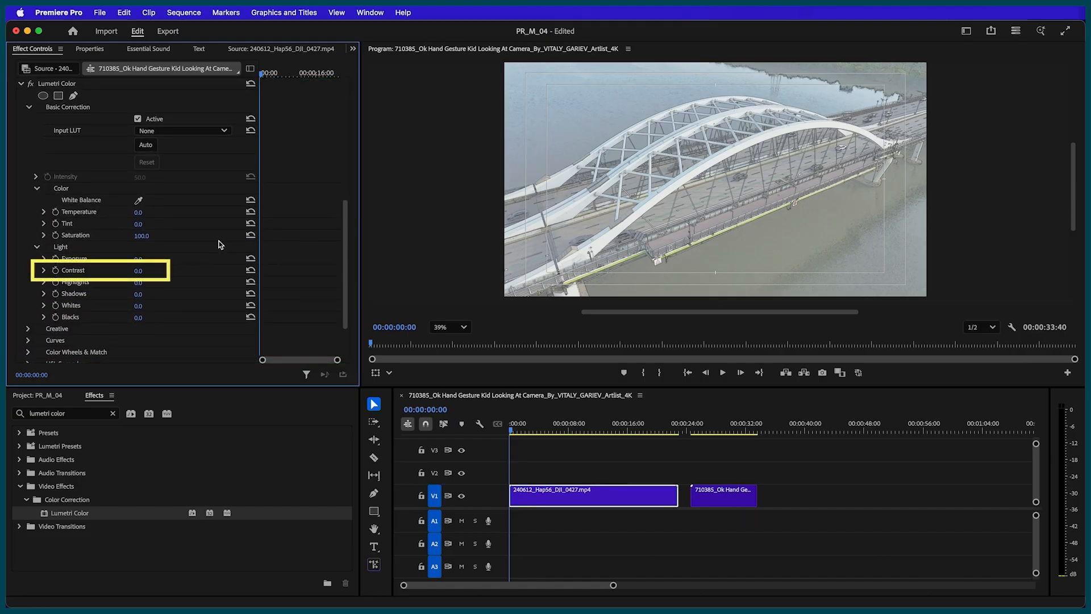
left_click(137, 270)
type("30")
key("Return")
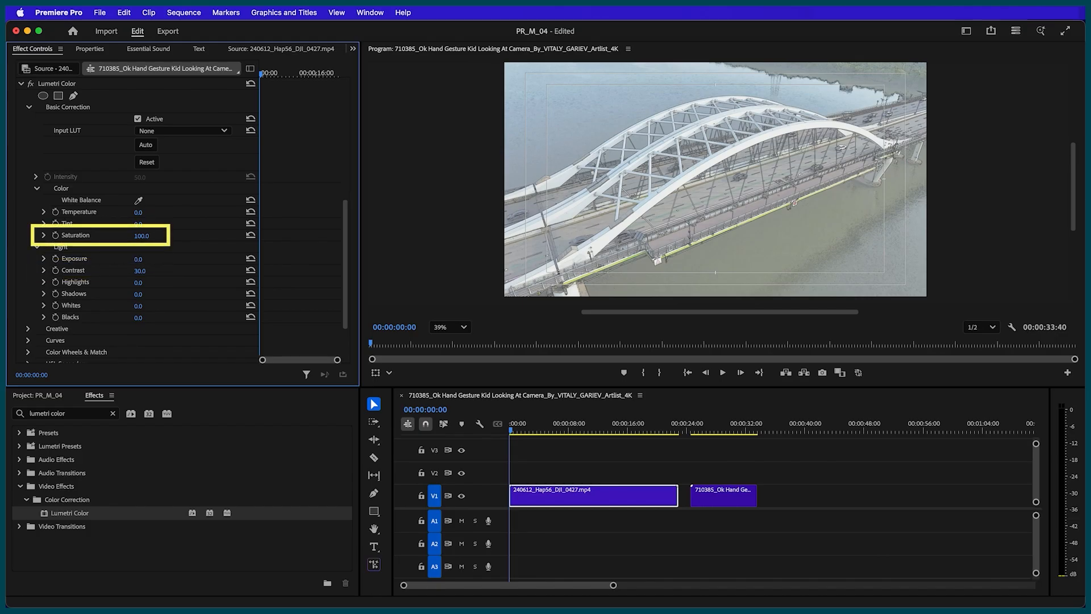
left_click(141, 235)
type("200")
key("Return")
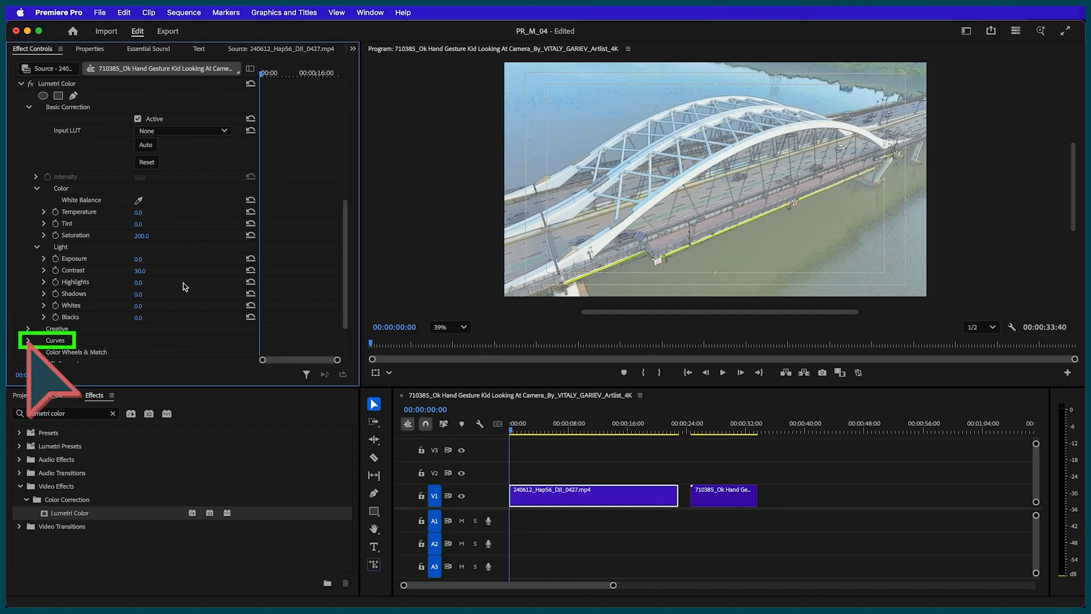
- Lower the white endpoint of the bridge clip's RGB curve slightly
left_click(28, 339)
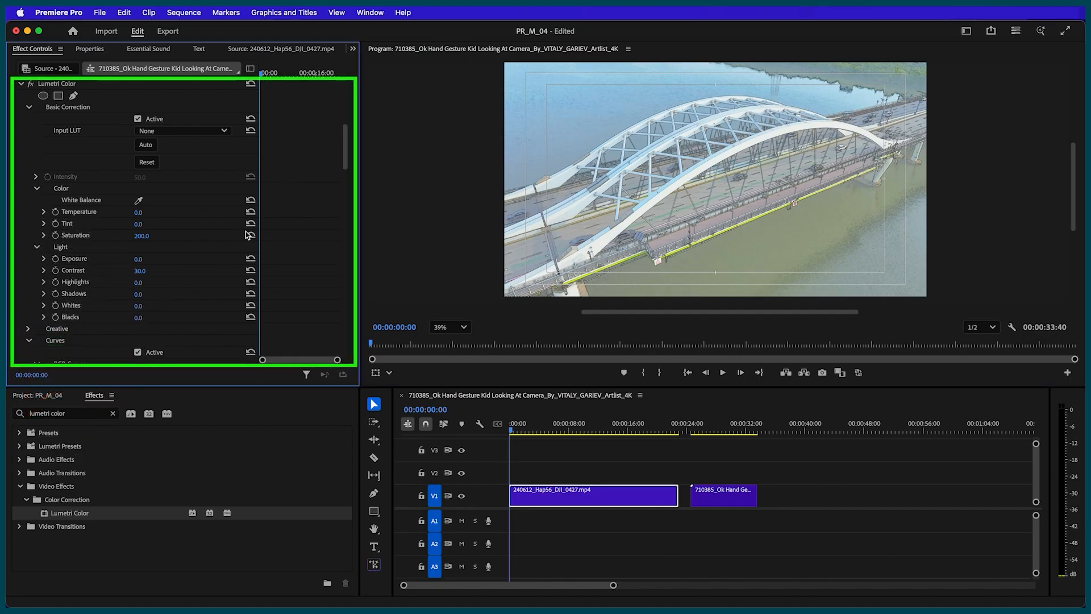
left_click_drag(346, 142, 343, 193)
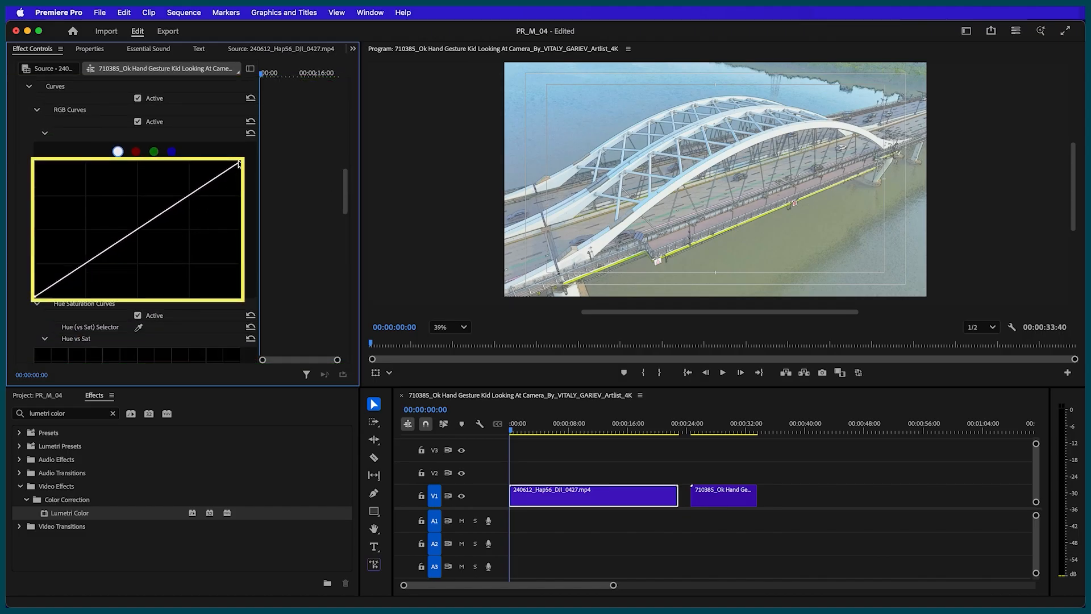
left_click_drag(239, 165, 239, 178)
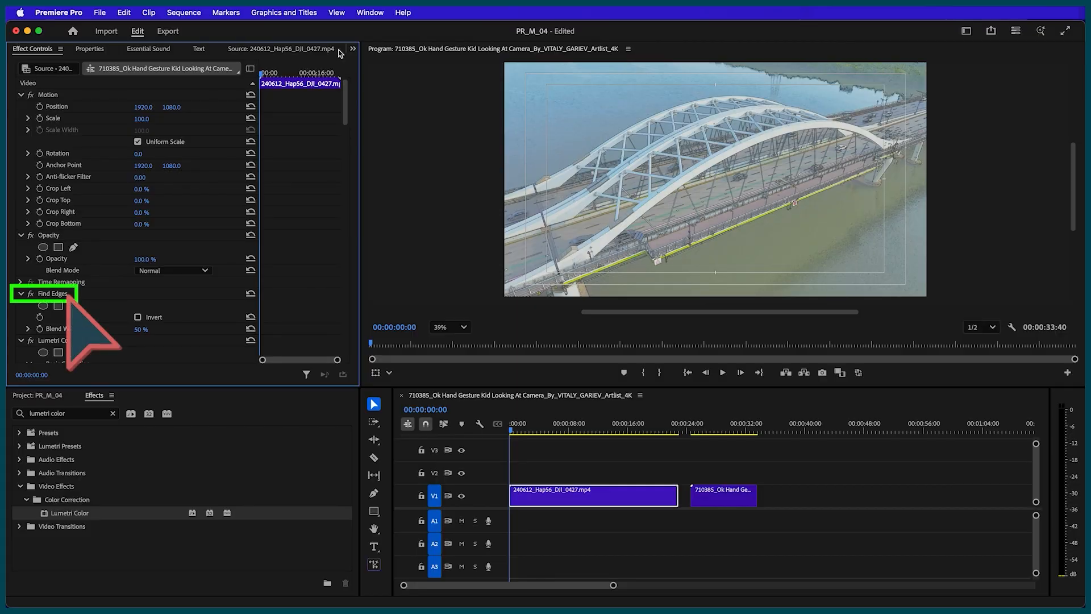
- Copy the Find Edges effect from the bridge clip to the 710385_Ok Hand Gesture clip
left_click(53, 293)
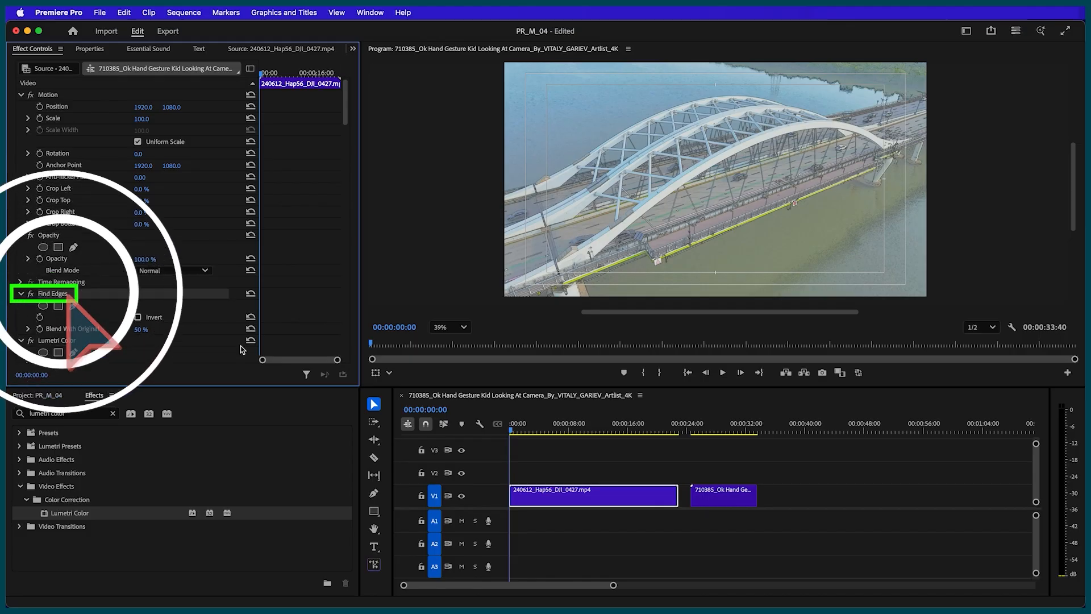
key("super+c")
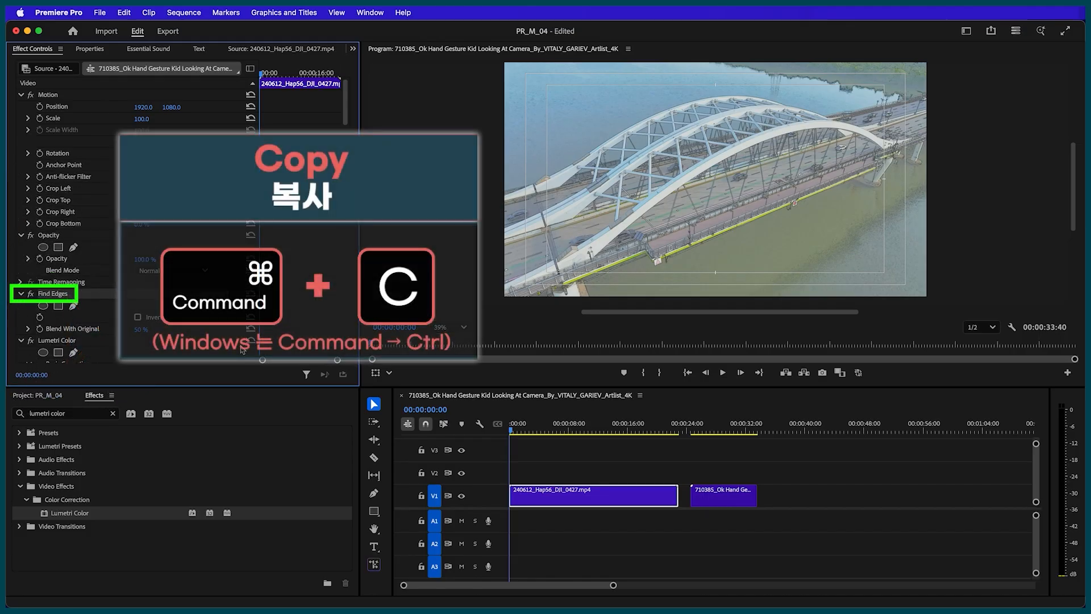
left_click(683, 430)
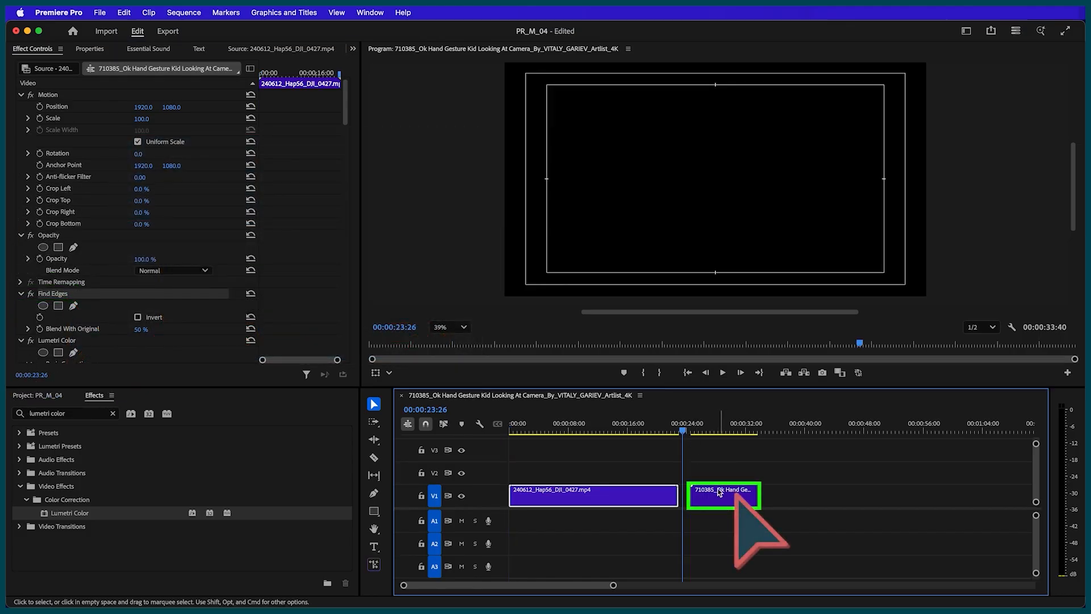
left_click(725, 492)
key("super+v")
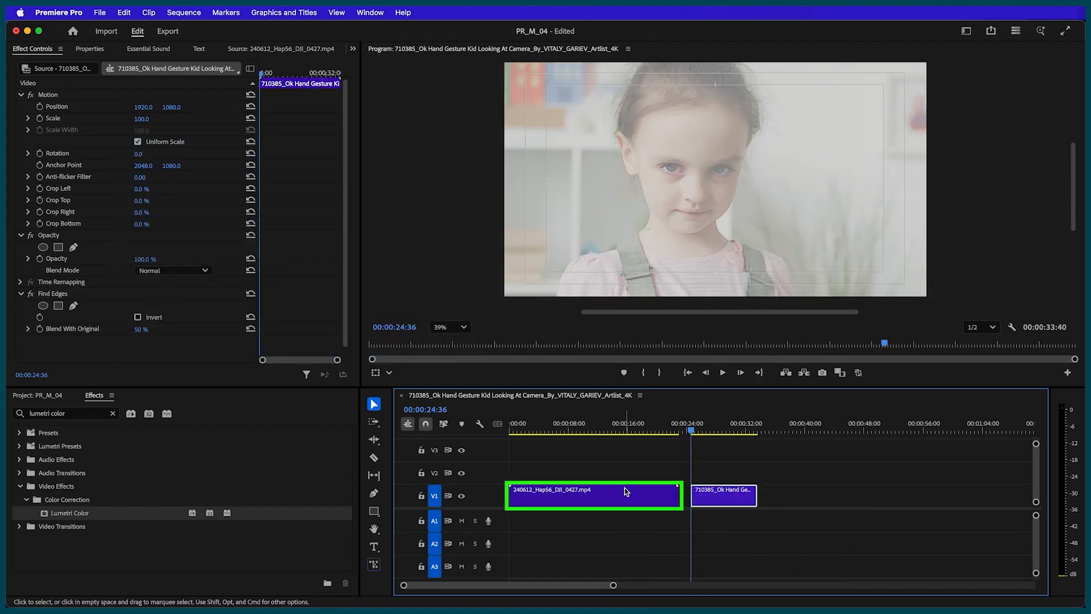
- Copy the Lumetri Color effect from the DJI_0427 bridge clip to the 710385_Ok Hand Gesture clip
left_click(625, 492)
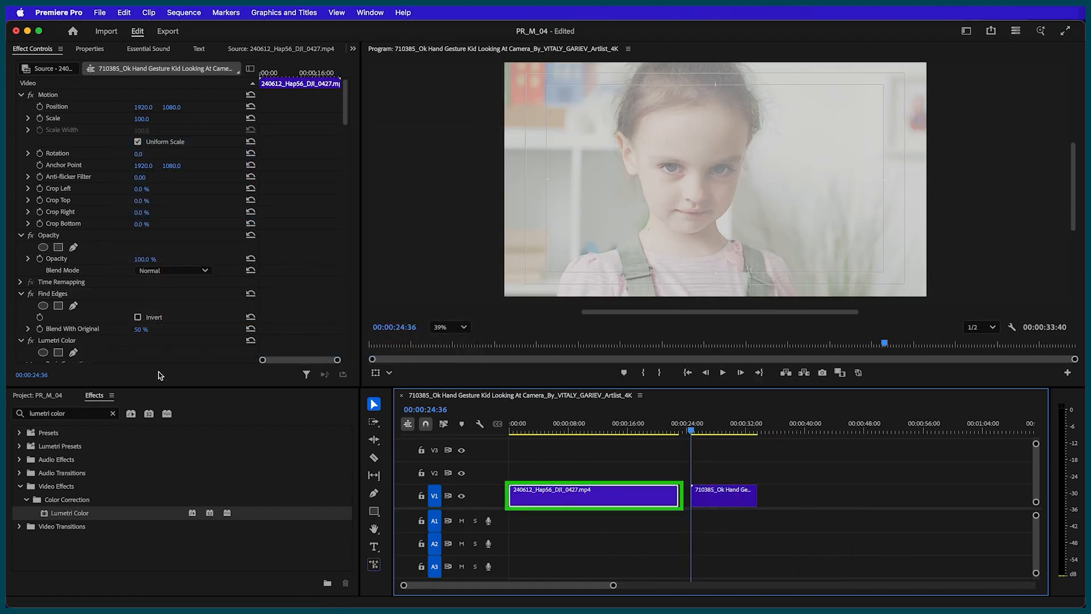
left_click(67, 341)
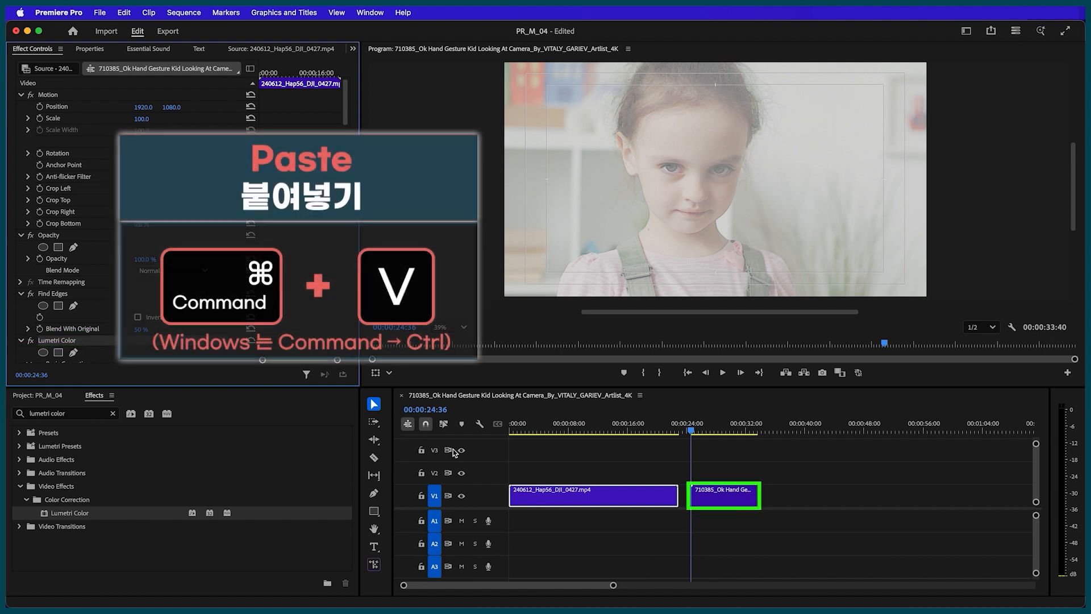
left_click(729, 488)
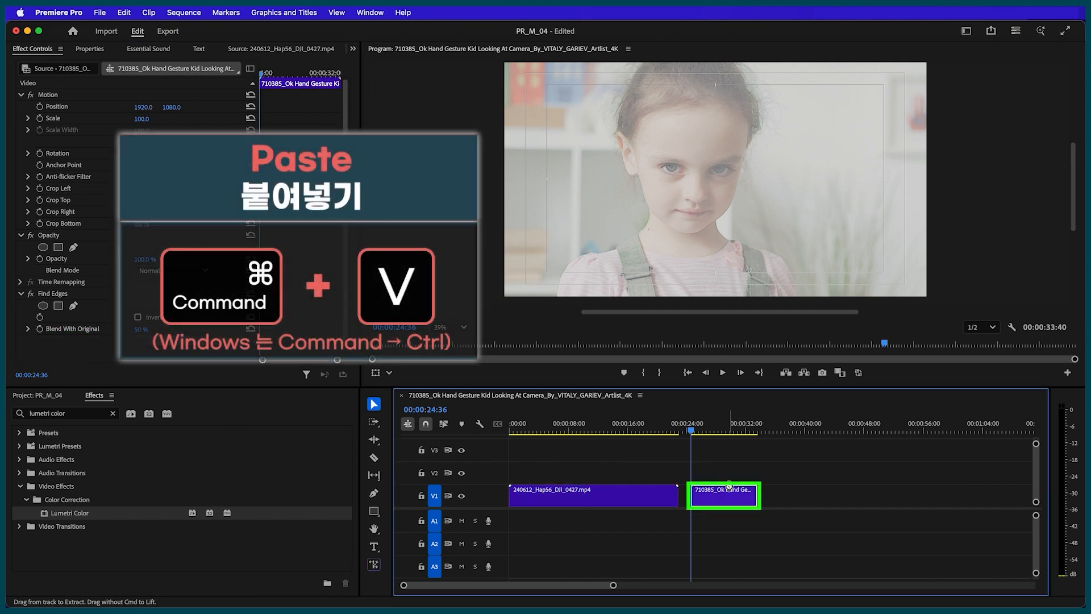
key("super+v")
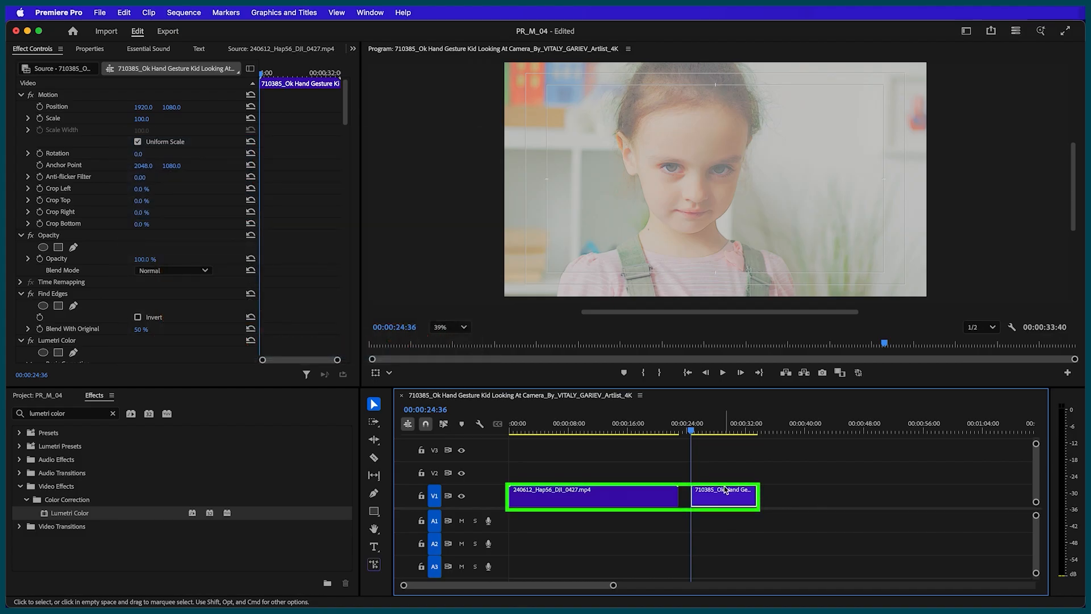
- Duplicate both V1 clips onto V2, directly above the originals
left_click(582, 495, "shift")
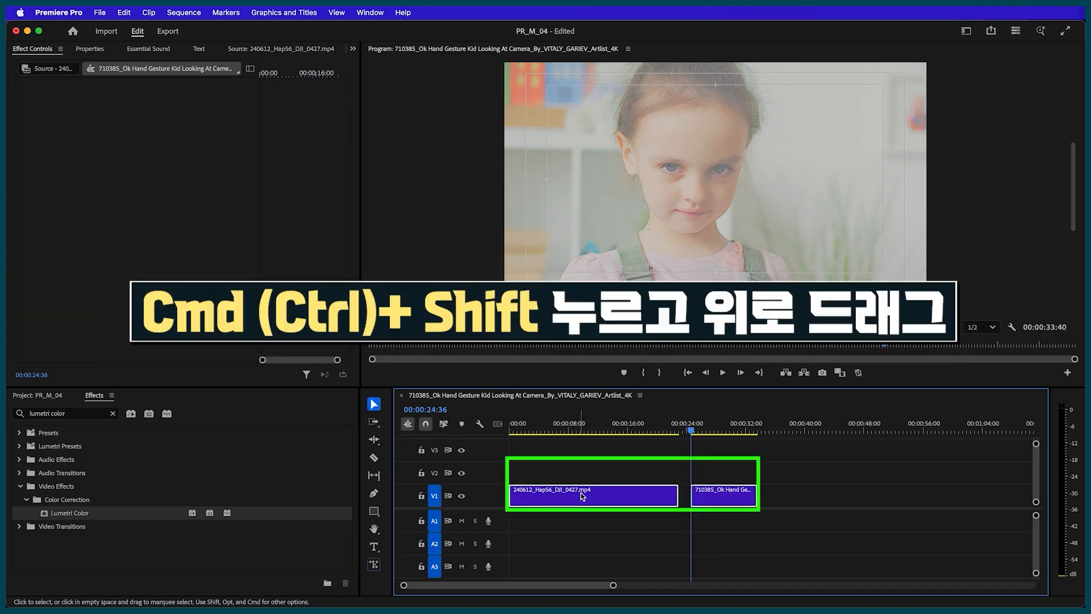
left_click_drag(582, 496, 588, 471)
left_click(804, 501)
- Remove the Find Edges and Lumetri Color effects from the DJI_0427 bridge clip on V1
left_click(657, 503)
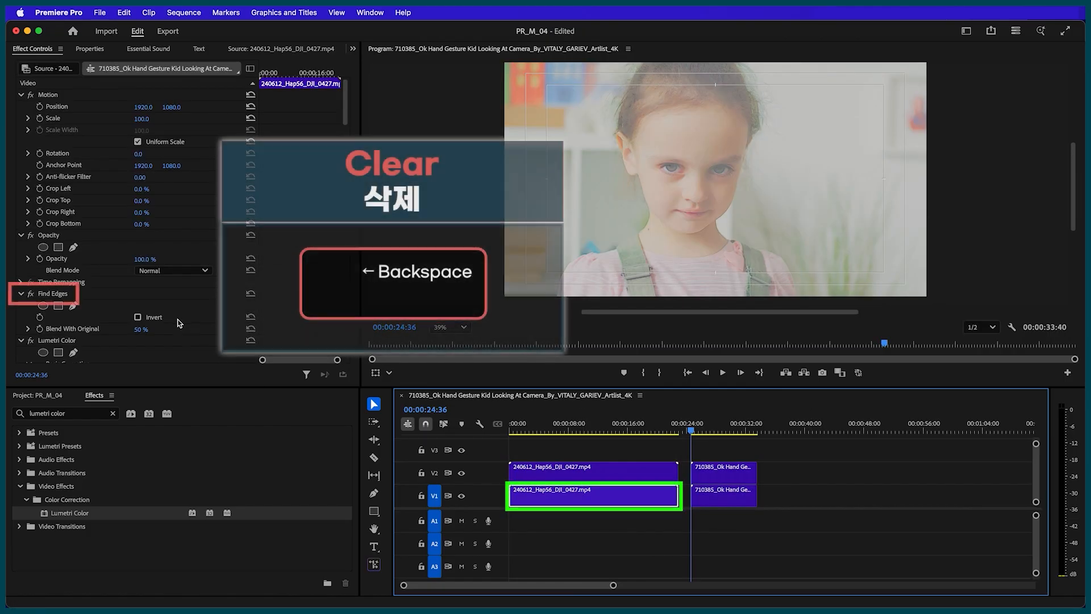
left_click(70, 294)
key("BackSpace")
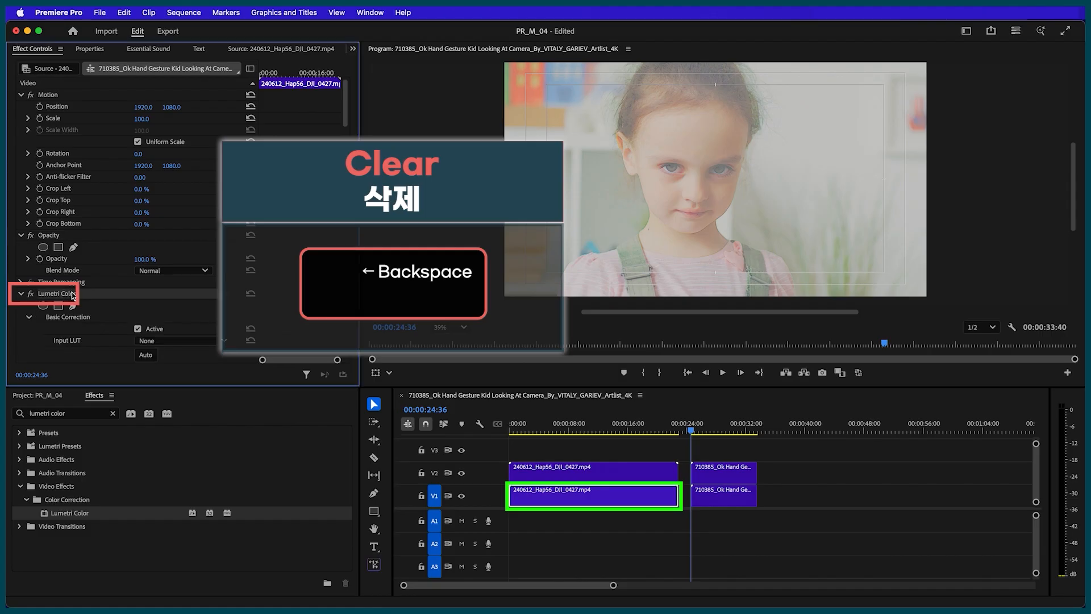
key("BackSpace")
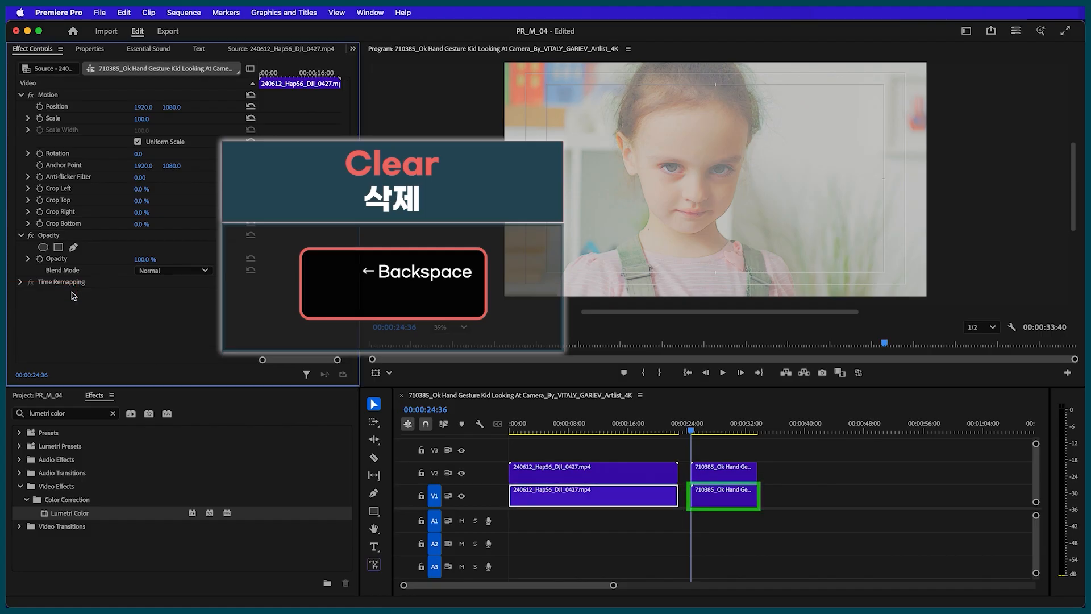
- Remove the Find Edges and Lumetri Color effects from the 710385_Ok Hand Gesture clip on V1
left_click(730, 498)
left_click(90, 296)
key("BackSpace")
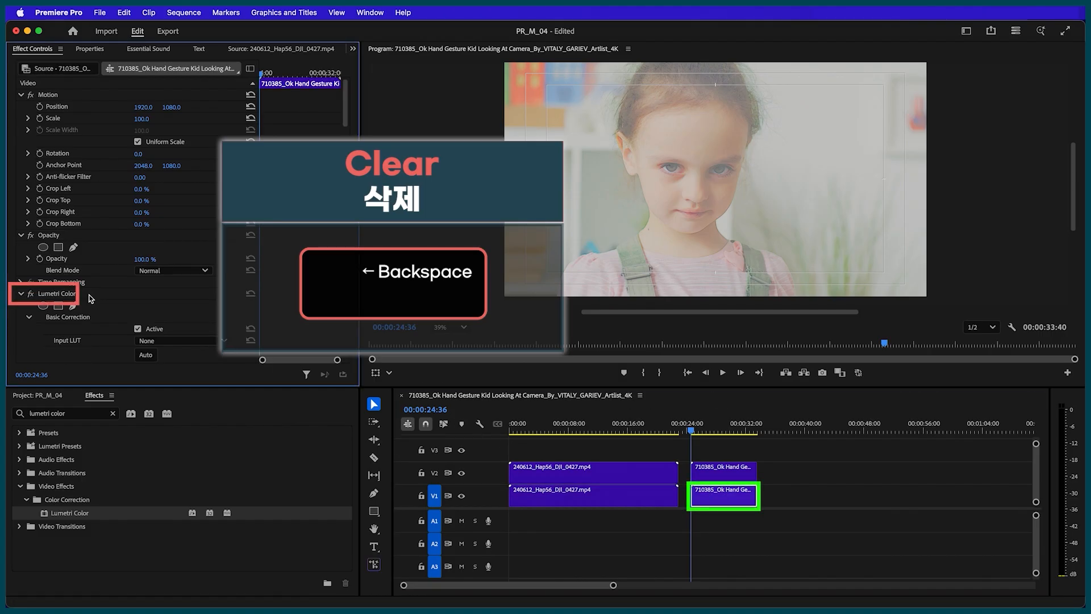
left_click(88, 298)
key("BackSpace")
- Apply the default transition at the start of both V2 clips
left_click(510, 427)
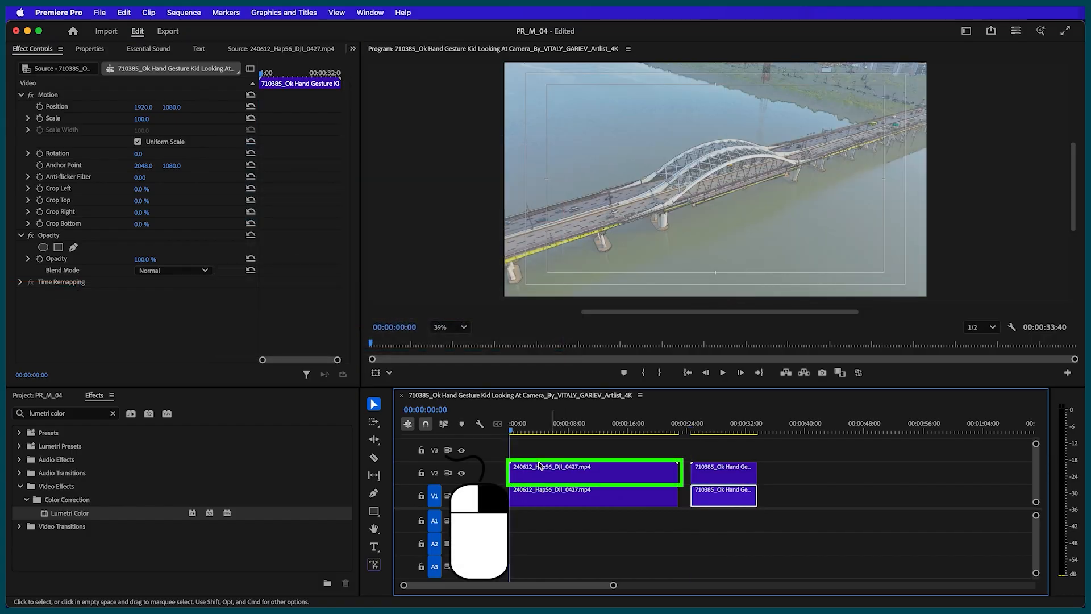
right_click(515, 470)
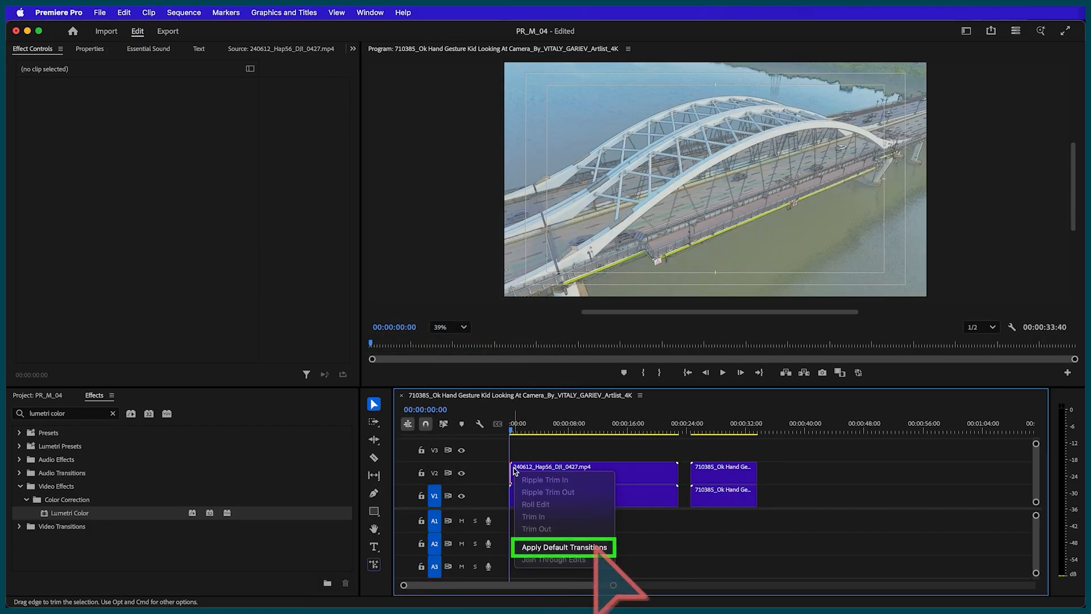
left_click(602, 547)
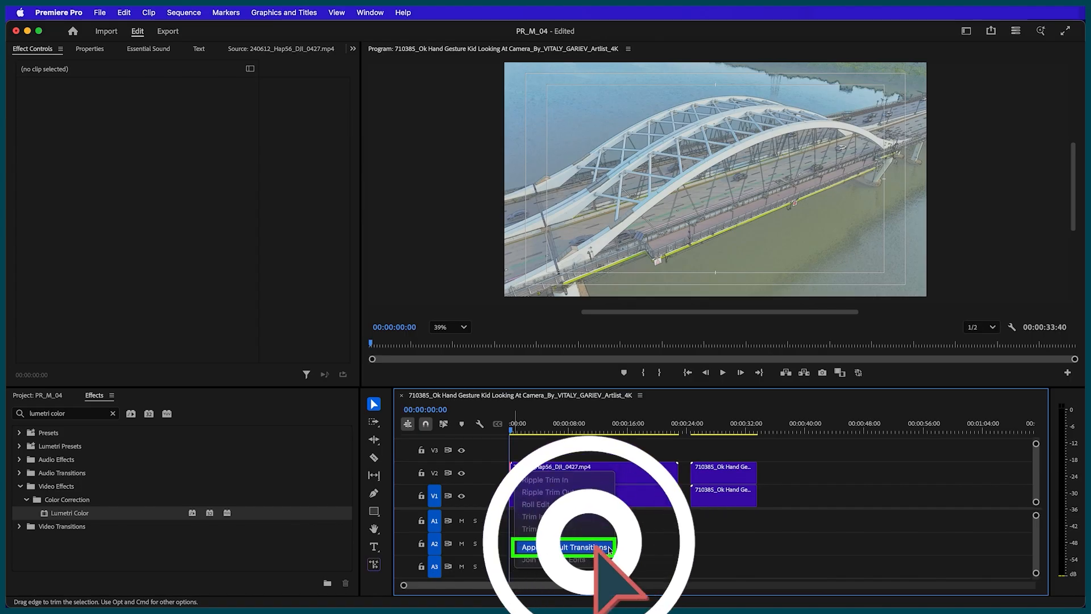
right_click(691, 481)
left_click(722, 556)
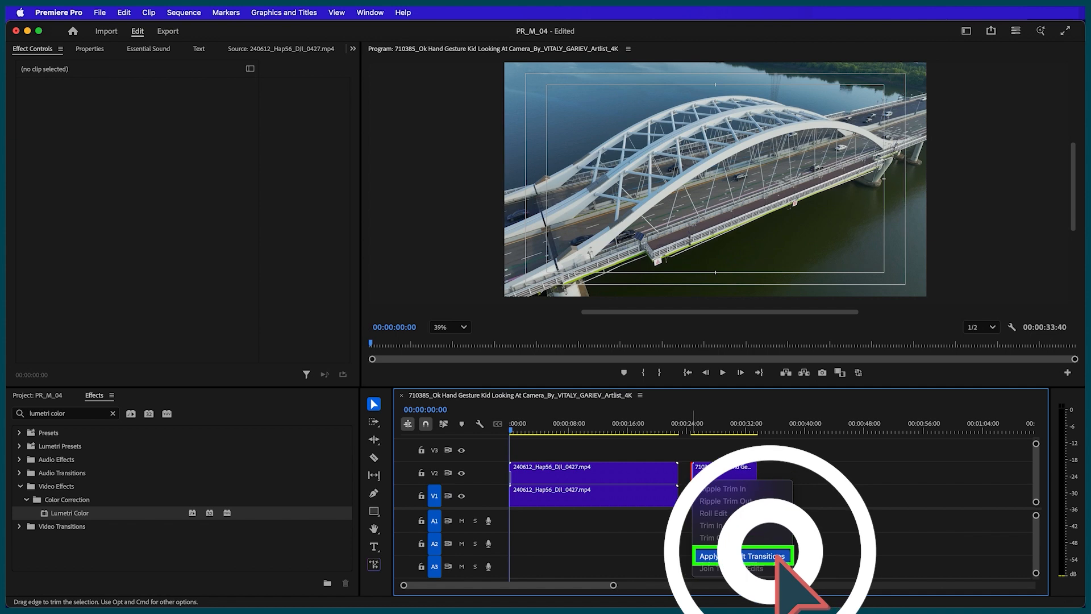
- Set the duration of both V2 Cross Dissolve transitions to 00:00:02:00
key("backslash")
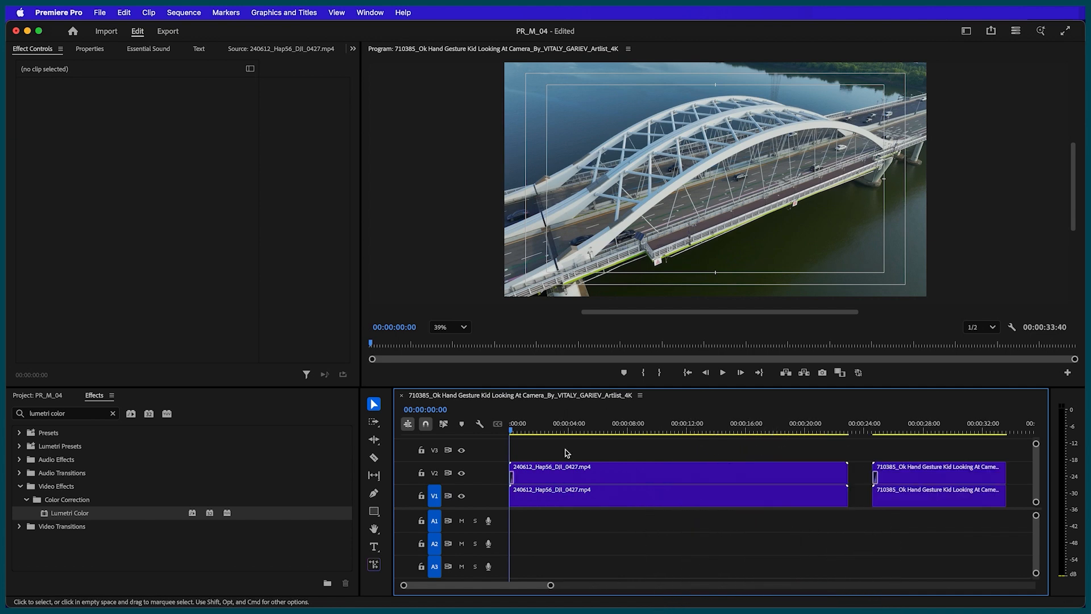
double_click(512, 477)
type("200")
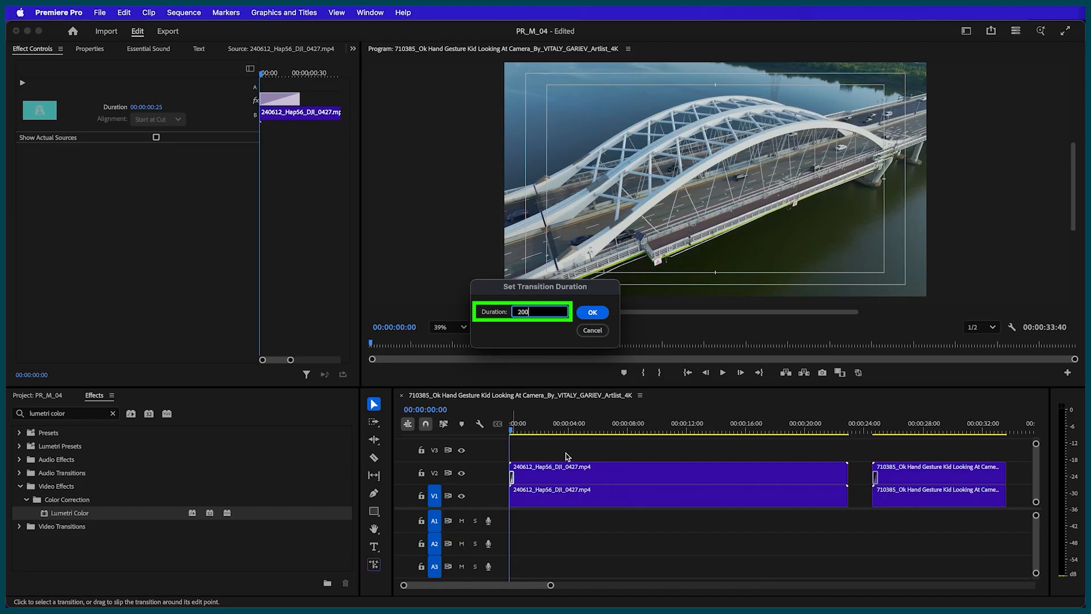
key("Return")
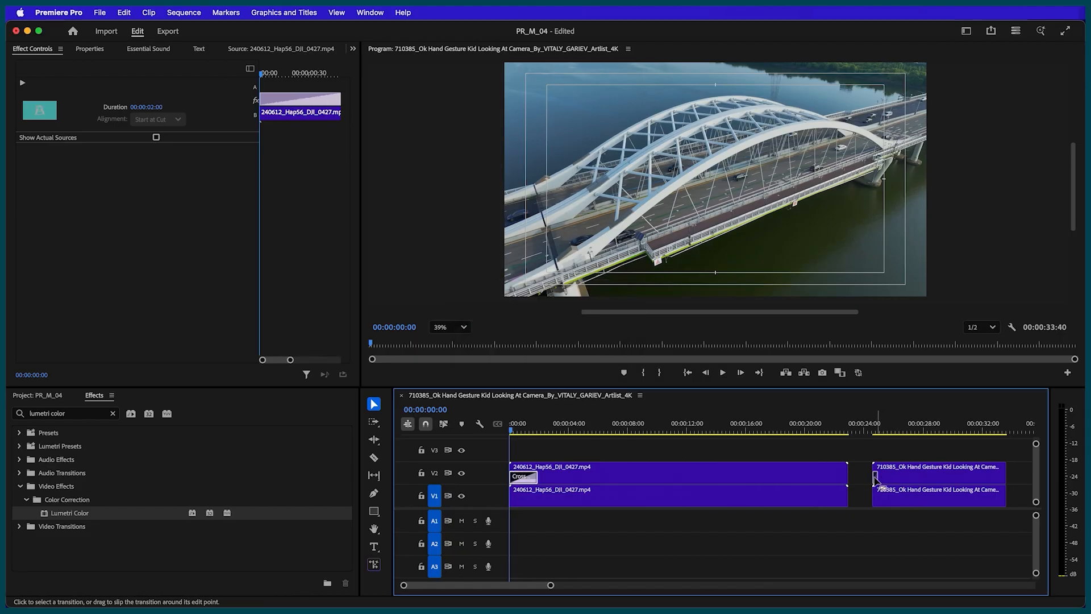
double_click(875, 477)
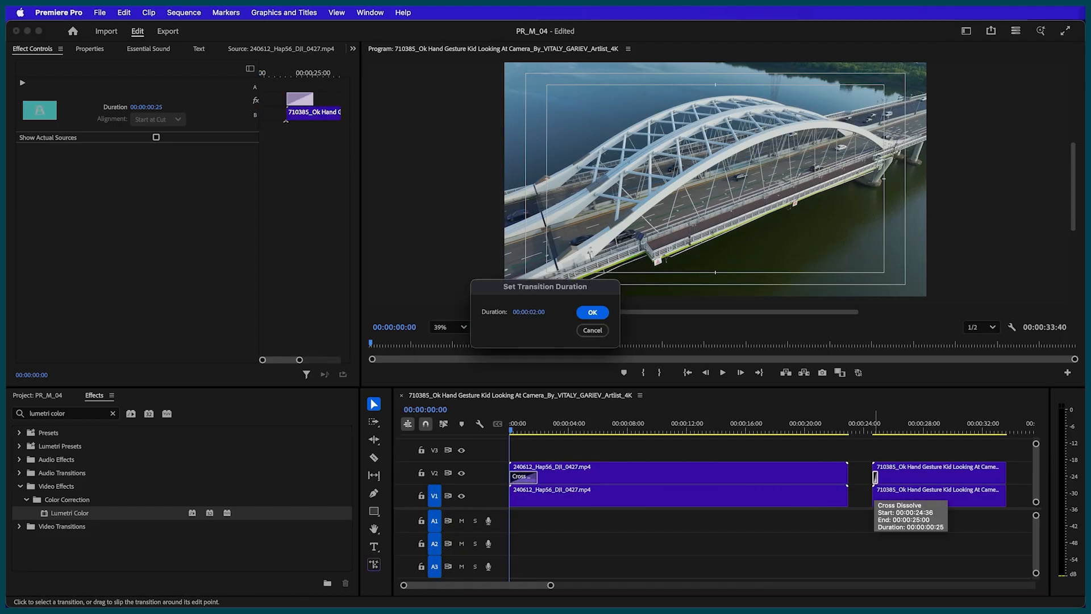
key("Return")
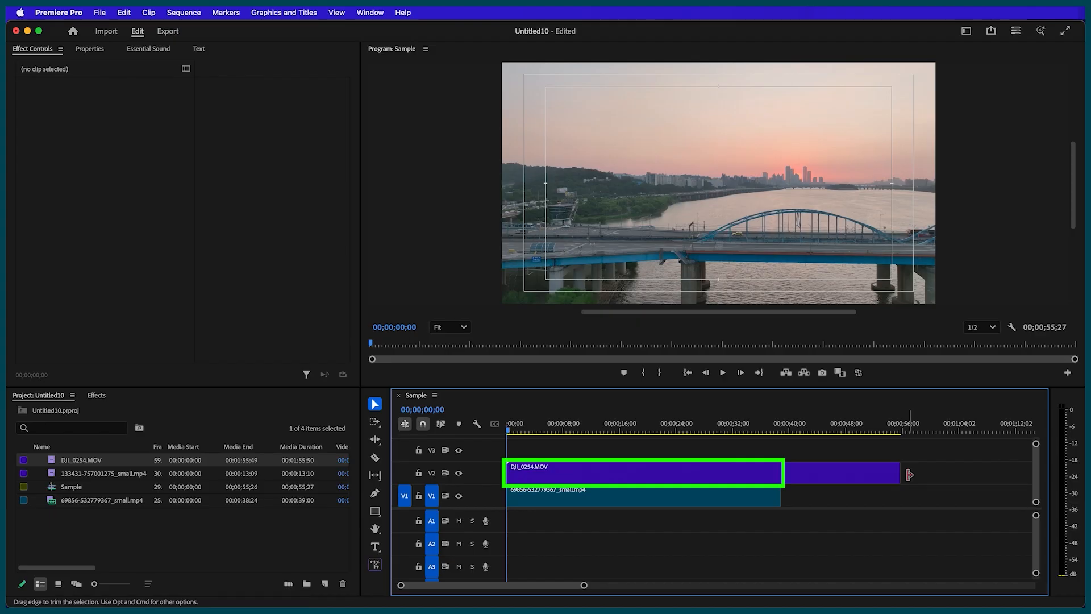
- Trim DJI_0254.MOV on V2 to the end of the clip below it and apply the Corner Pin effect to it
left_click_drag(901, 473, 789, 471)
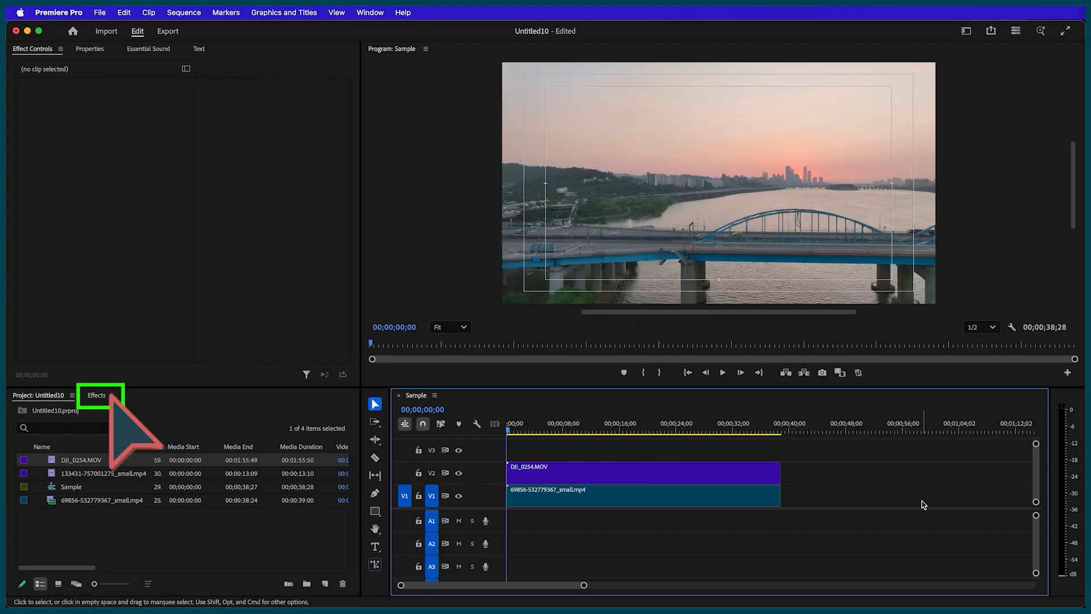
left_click(96, 395)
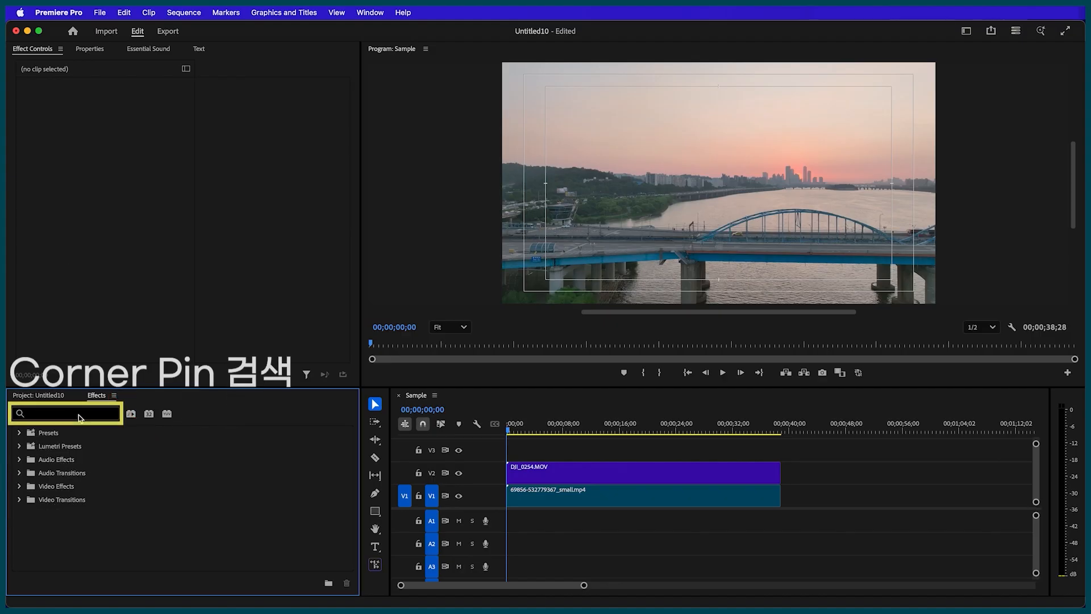
left_click(81, 417)
type("corner pin")
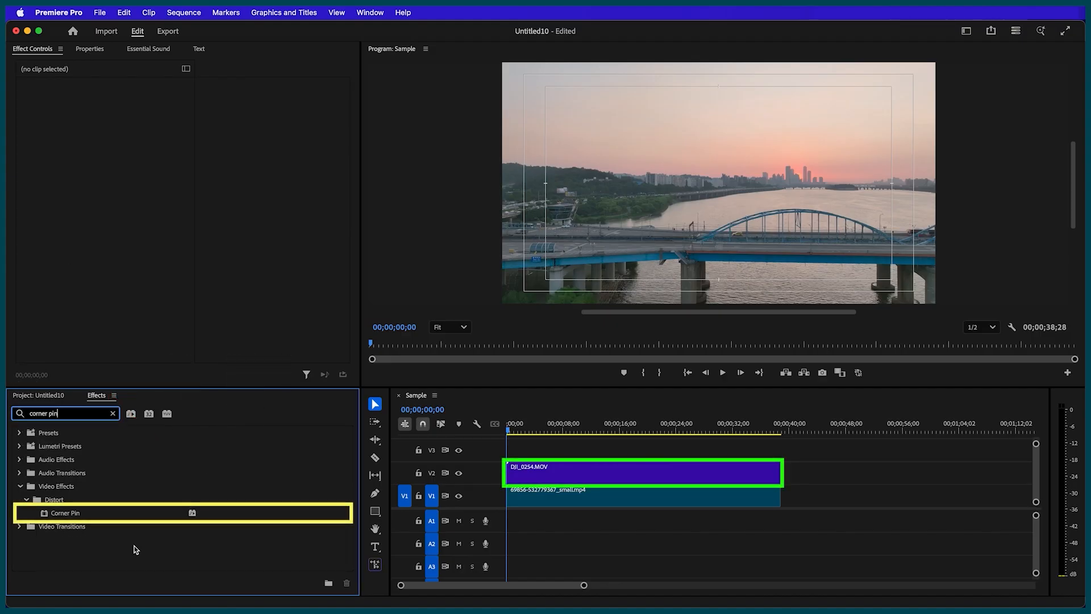
left_click(58, 515)
left_click_drag(421, 492, 531, 471)
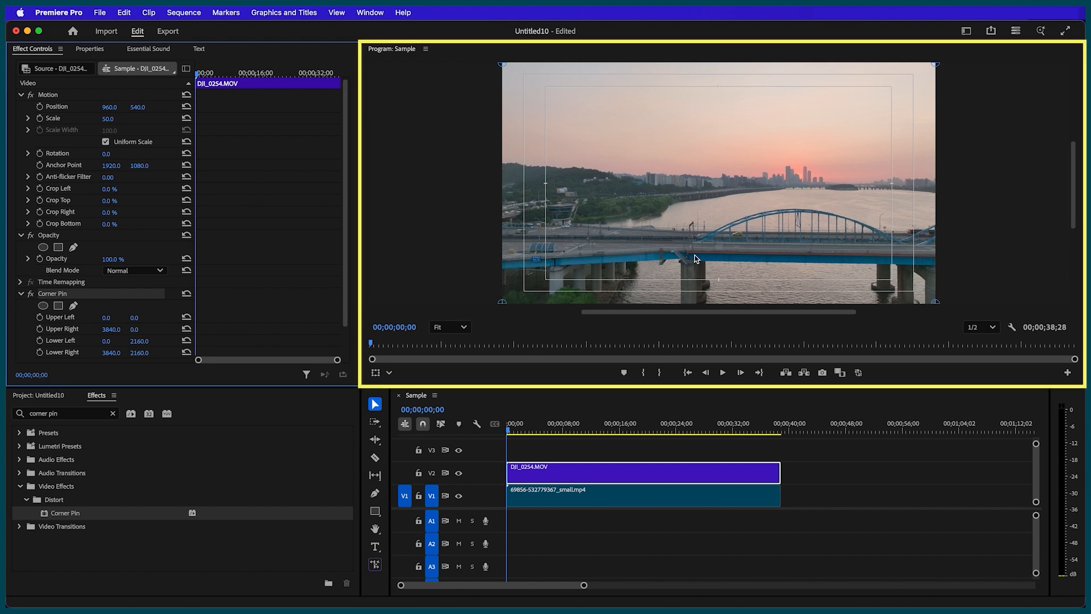
- Move the four Corner Pin points of DJI_0254.MOV onto the corners of the computer monitor in the footage below
scroll(714, 205, "down", 3)
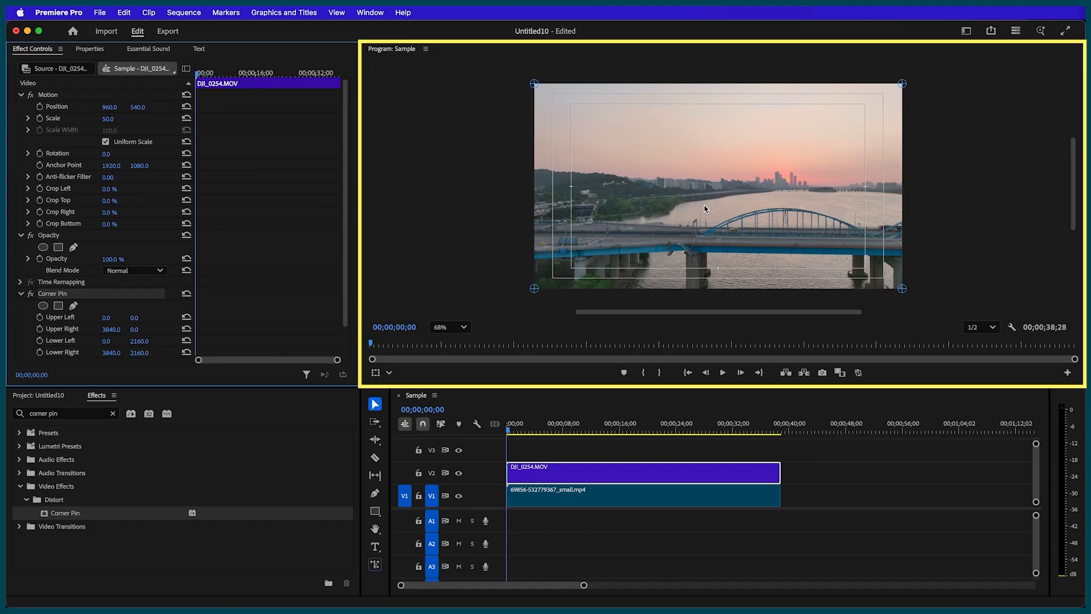
left_click_drag(534, 83, 758, 142)
left_click_drag(901, 84, 873, 136)
left_click_drag(902, 288, 866, 223)
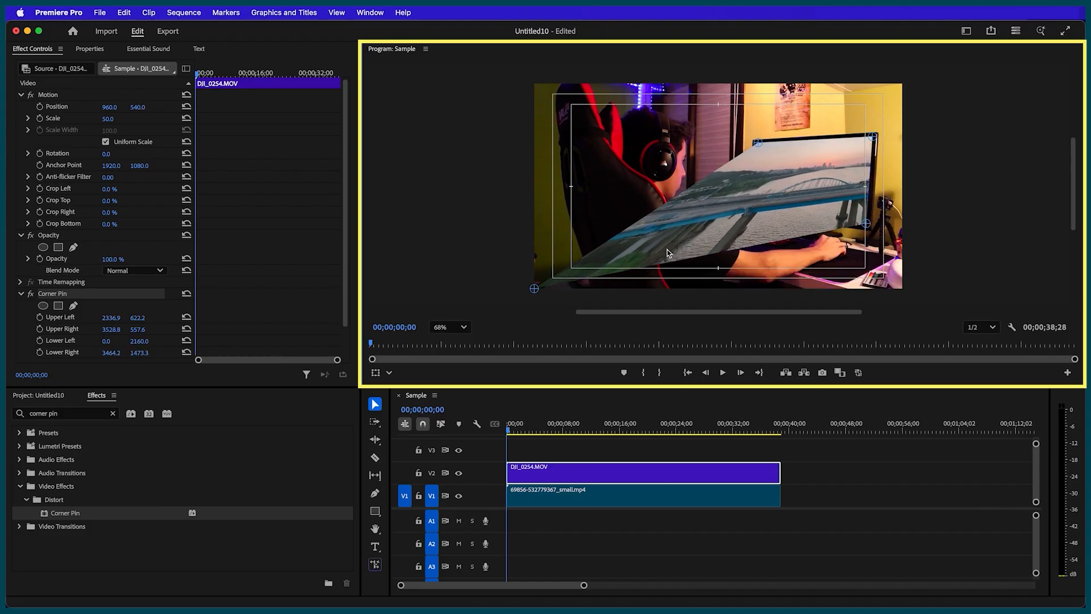
left_click_drag(534, 290, 752, 212)
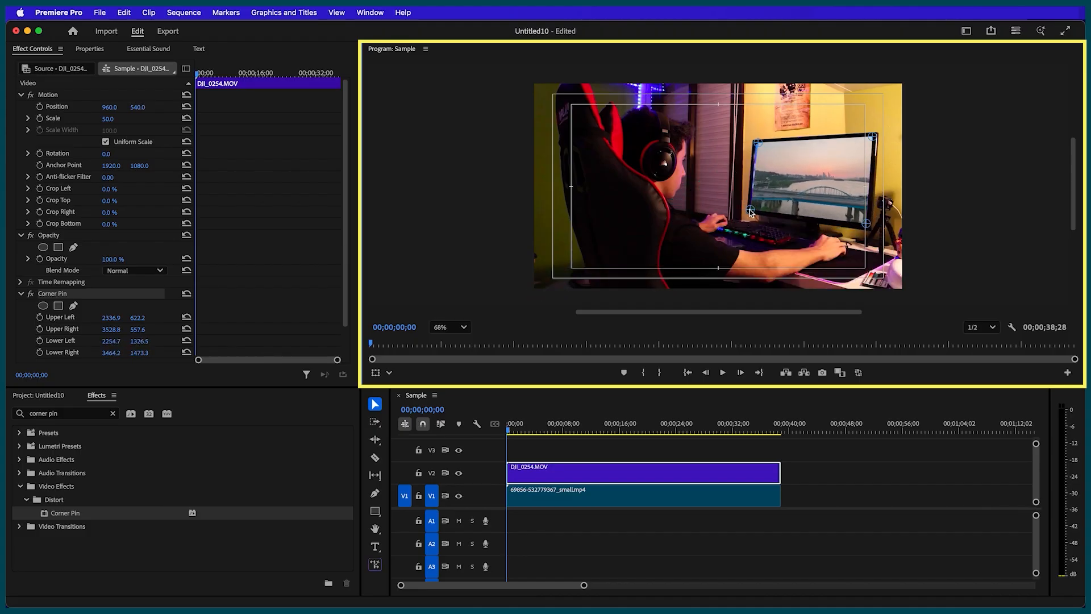
left_click_drag(758, 145, 757, 146)
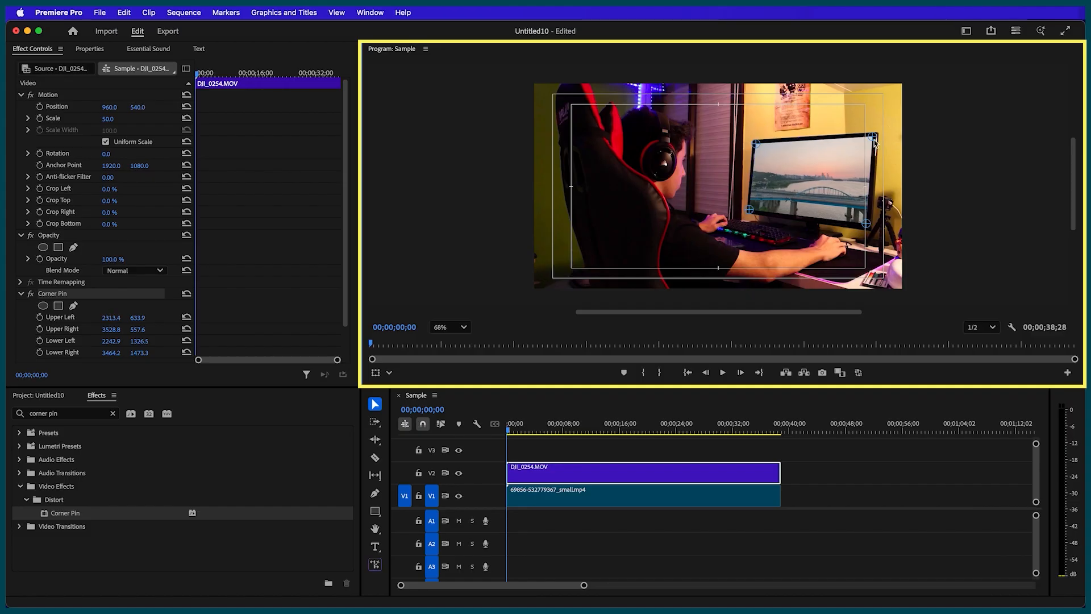
left_click_drag(875, 141, 875, 141)
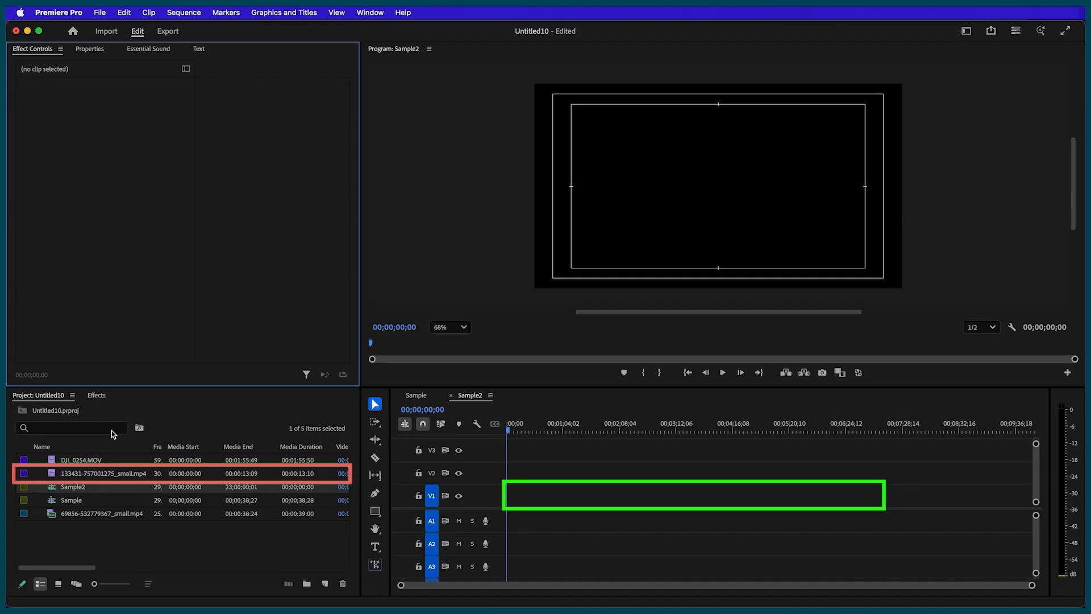
left_click_drag(146, 470, 645, 487)
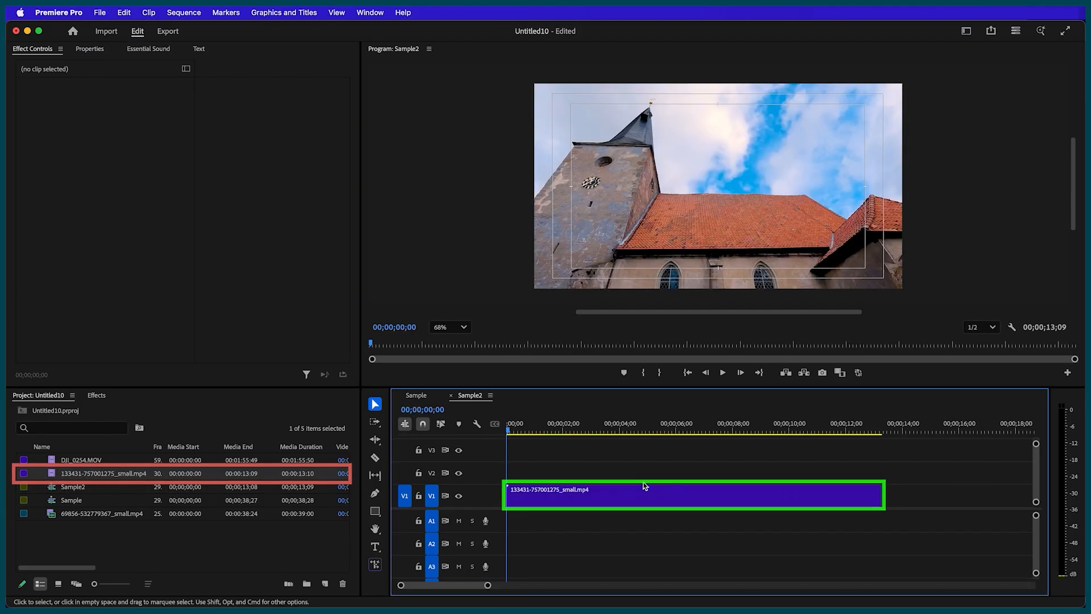
left_click(375, 546)
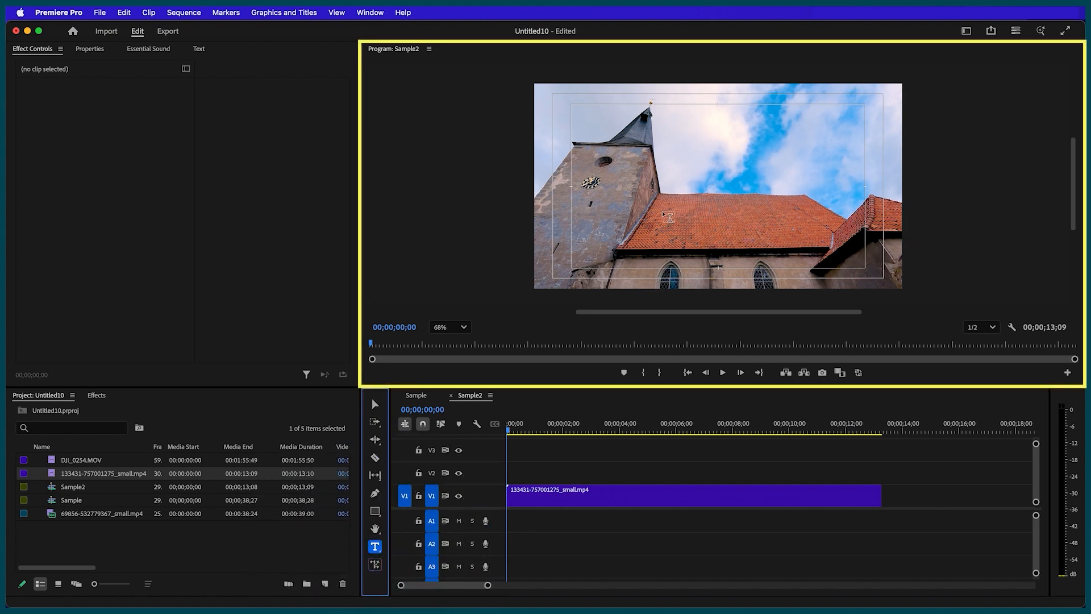
left_click(740, 225)
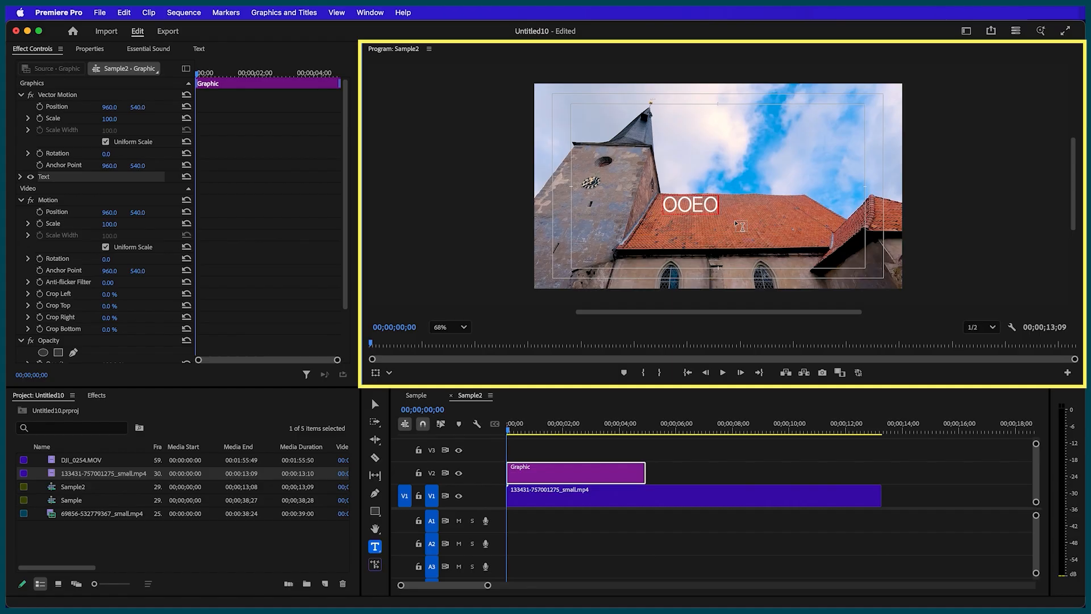
- Give the OOEO text a wide, heavy font, enlarge it to nearly the full frame width and center it in the frame
key("super+a")
left_click(90, 48)
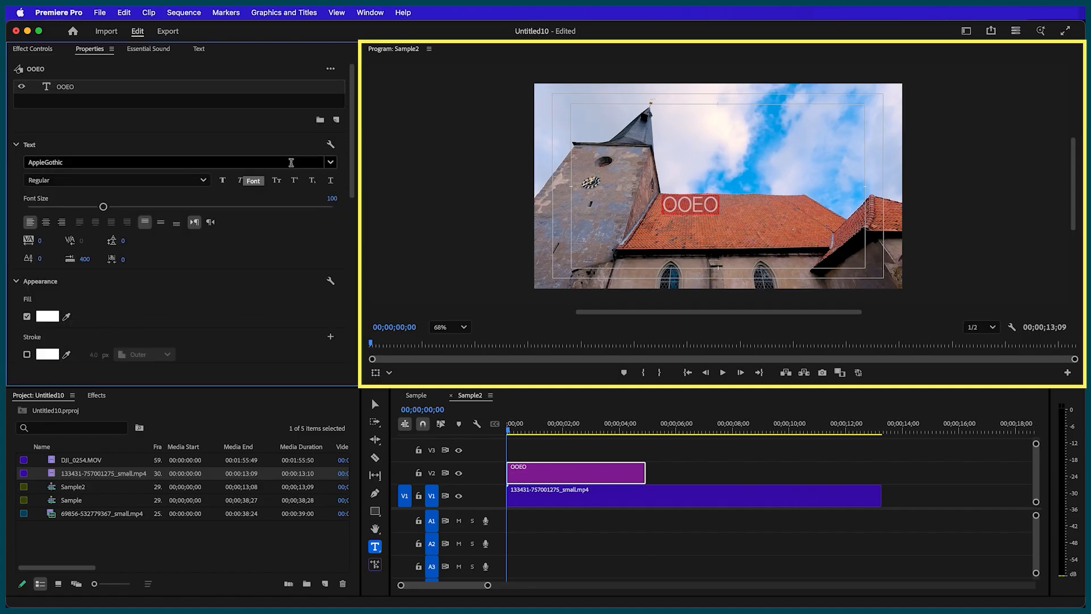
left_click(311, 163)
left_click(164, 244)
left_click_drag(105, 207, 339, 207)
scroll(176, 192, "down", 5)
left_click(175, 186)
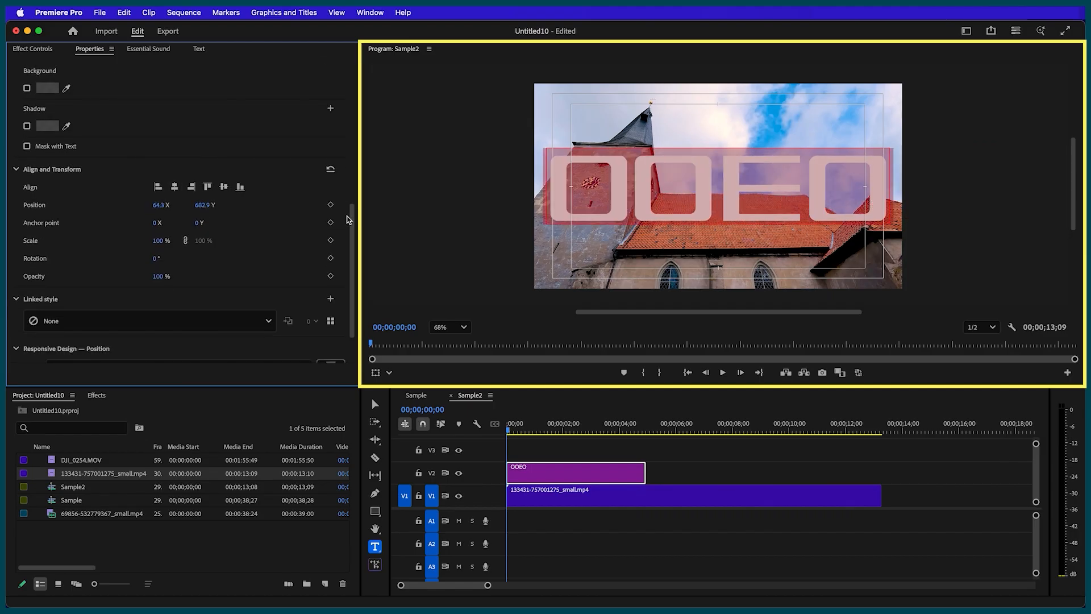
scroll(176, 192, "up", 5)
- Extend the OOEO graphic to the end of the church clip and apply the Corner Pin effect to it
left_click_drag(646, 472, 882, 473)
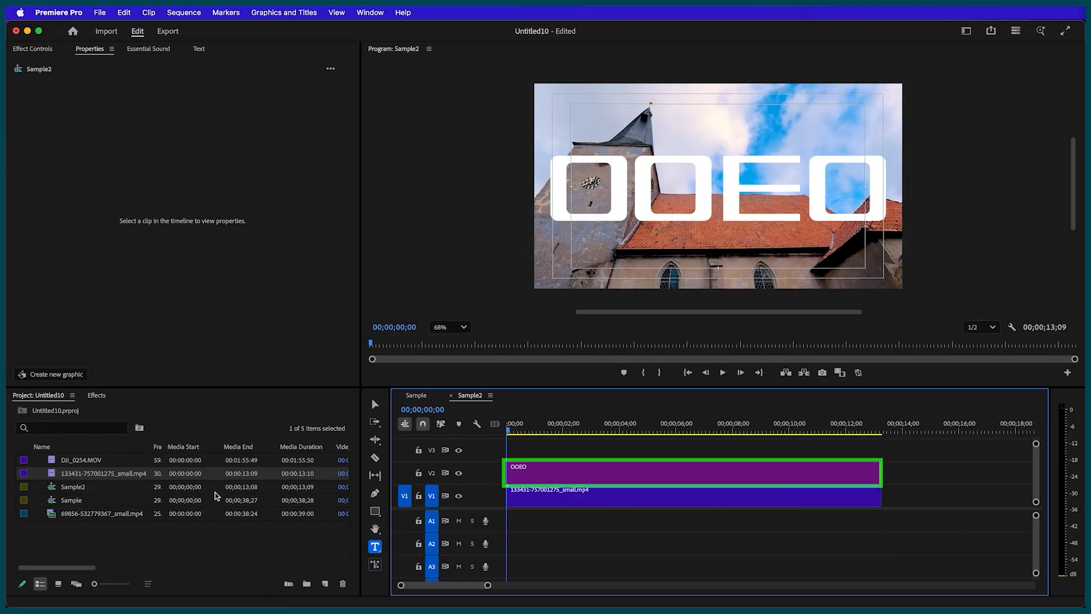
left_click(96, 396)
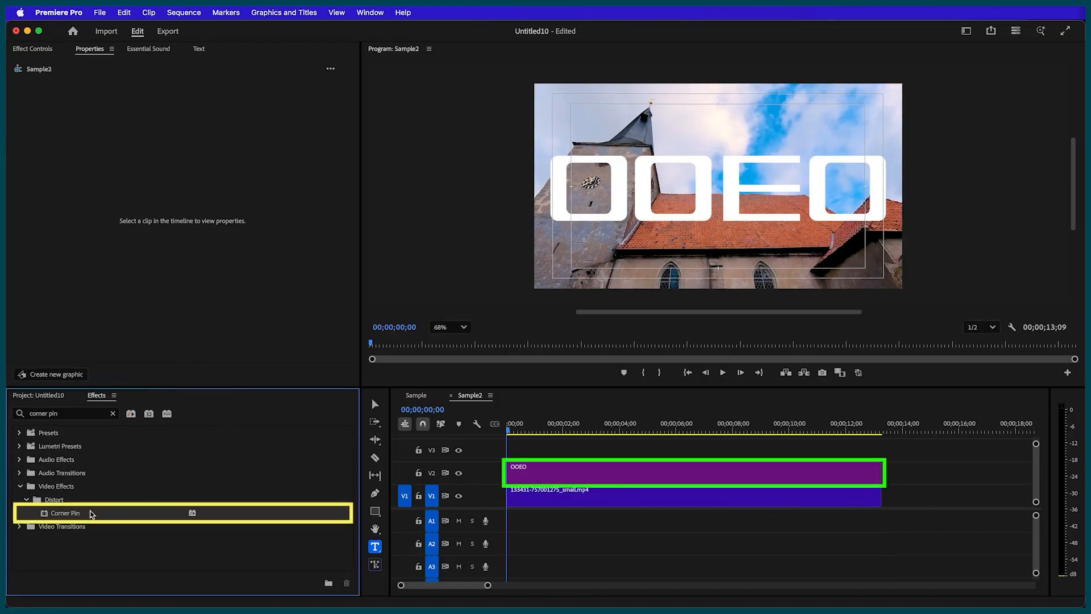
left_click_drag(83, 513, 551, 469)
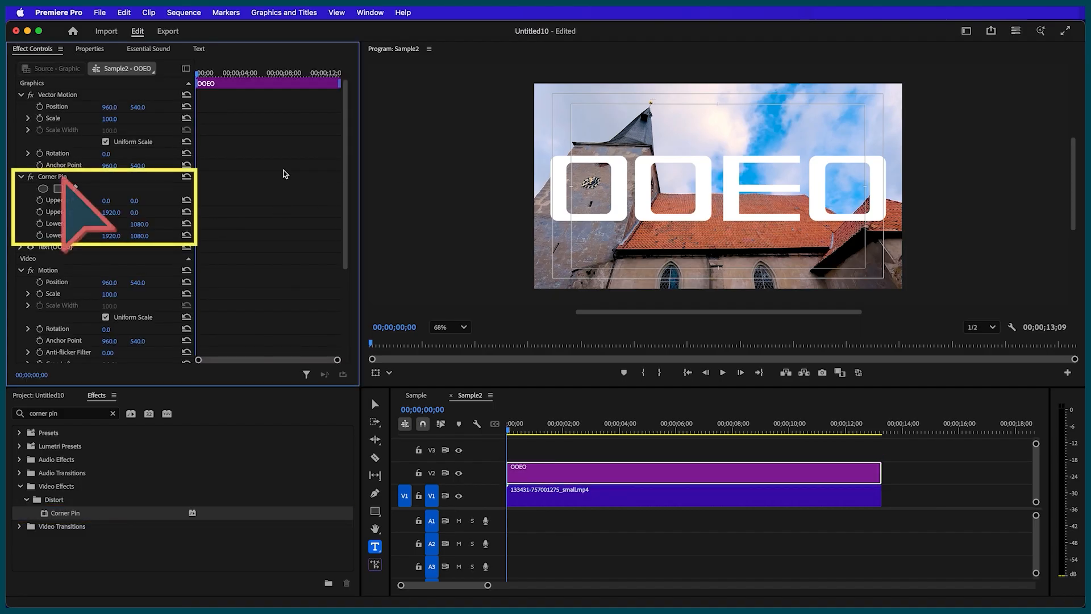
- Move the four Corner Pin points of the OOEO text onto the corners of the orange church roof
left_click(237, 176)
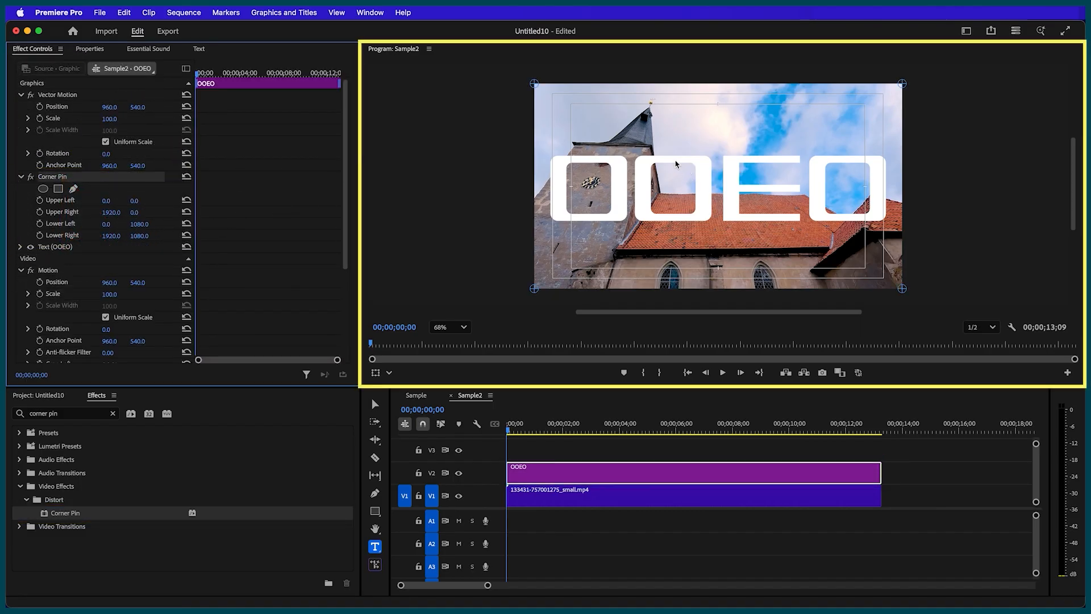
left_click_drag(534, 84, 660, 196)
left_click_drag(901, 86, 805, 196)
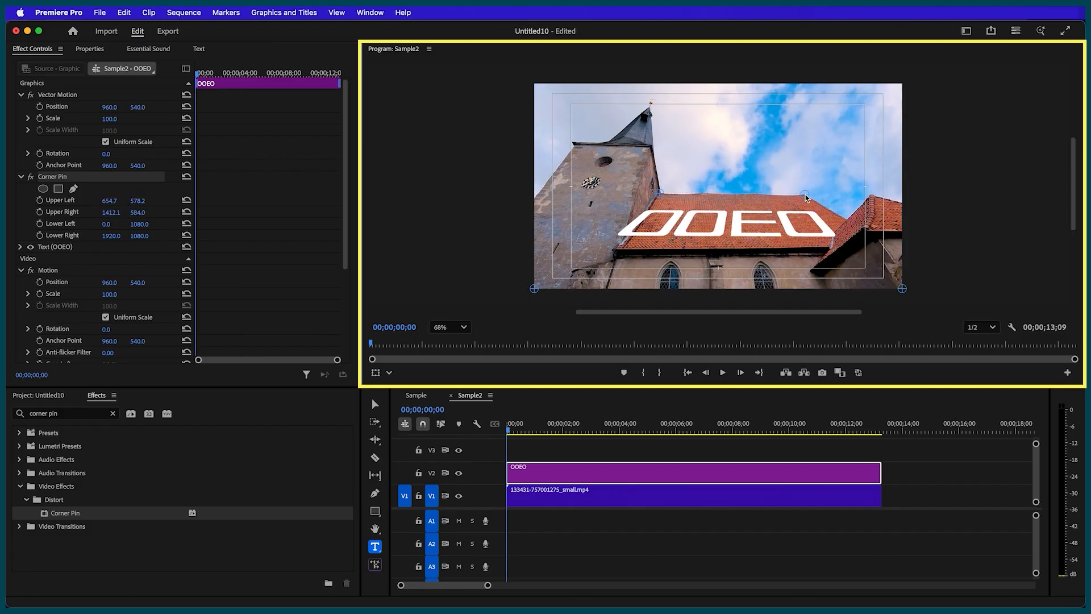
left_click_drag(534, 288, 615, 250)
left_click_drag(901, 289, 868, 242)
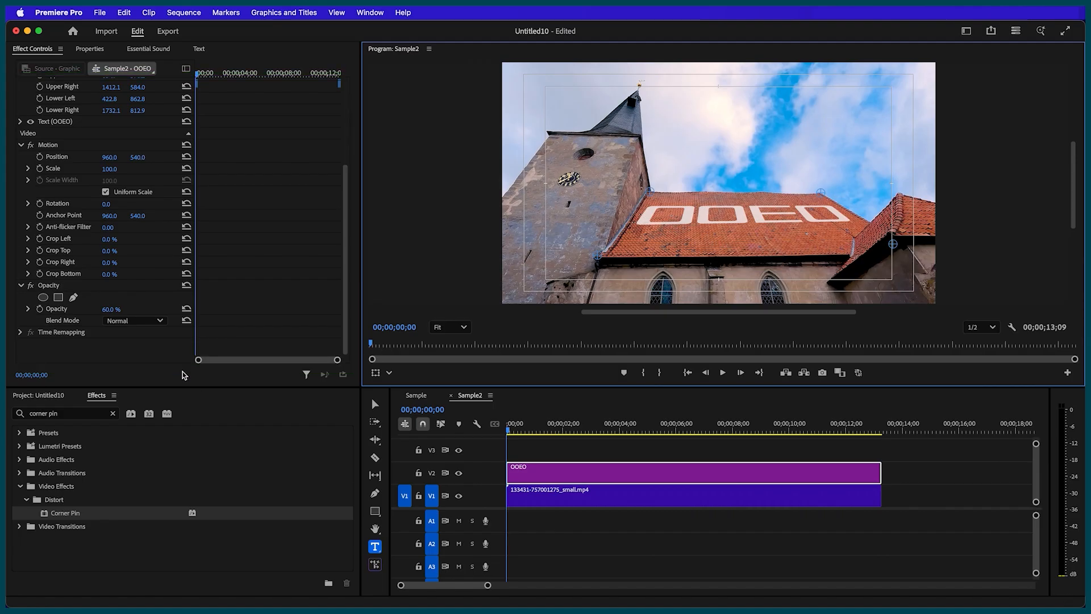
- Set the OOEO graphic's blend mode to Screen and its opacity to 80%
left_click_drag(113, 310, 105, 310)
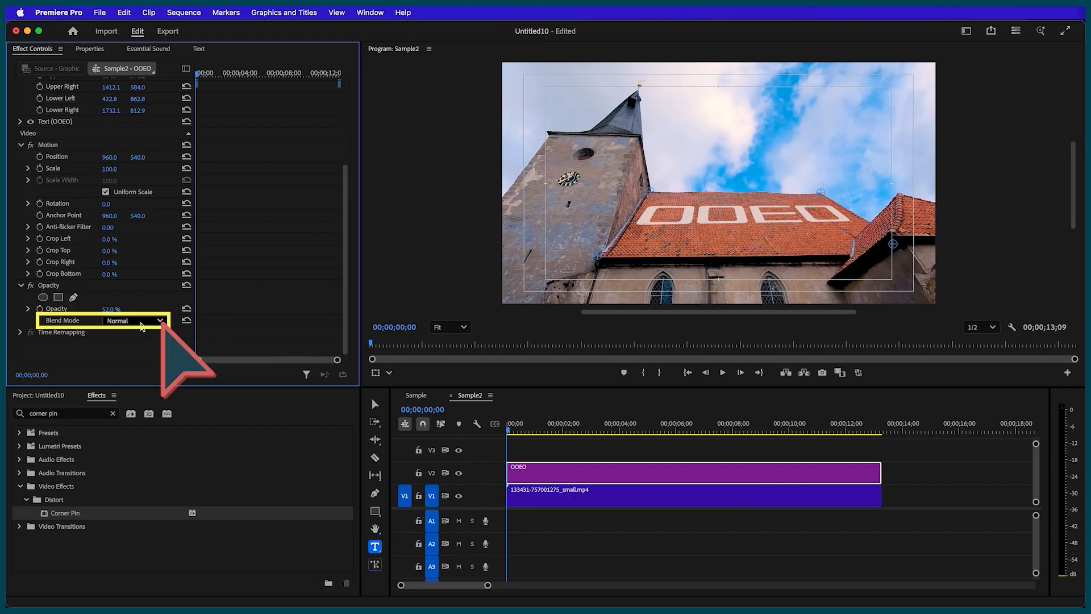
left_click(142, 321)
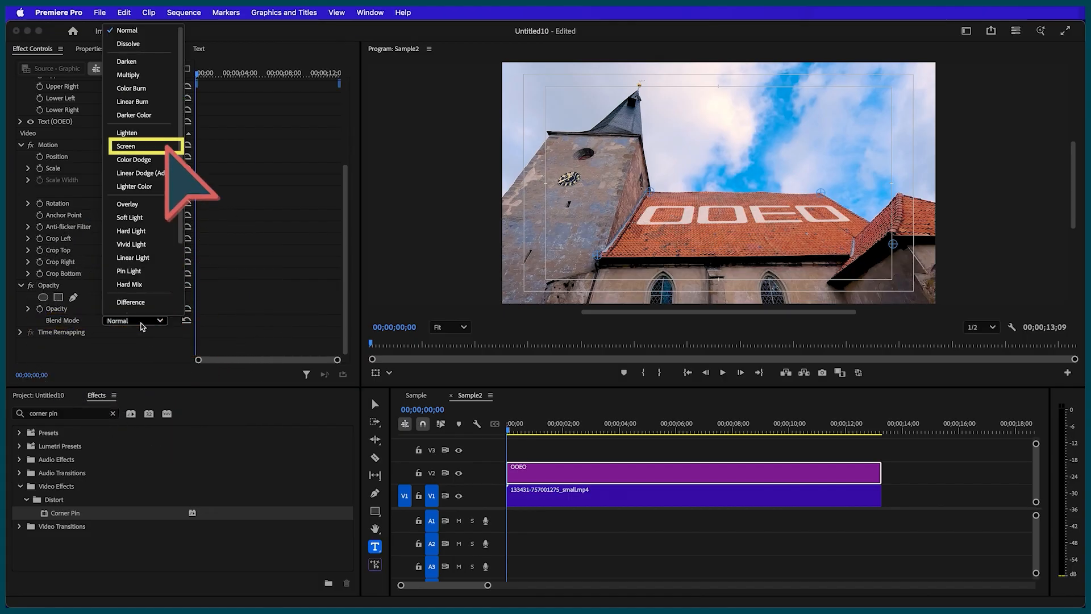
left_click(126, 146)
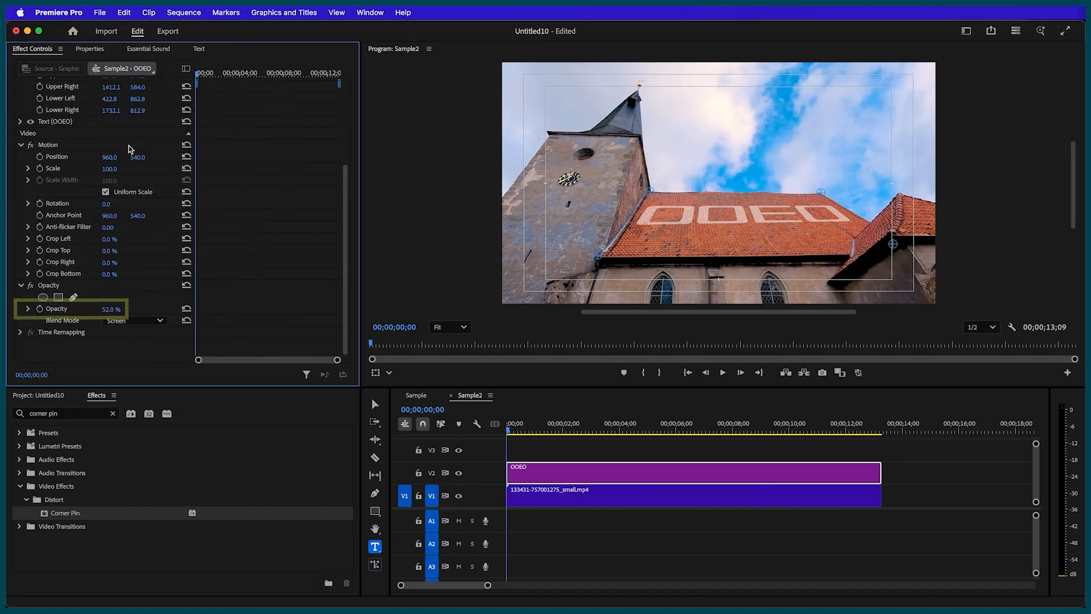
left_click_drag(111, 309, 130, 309)
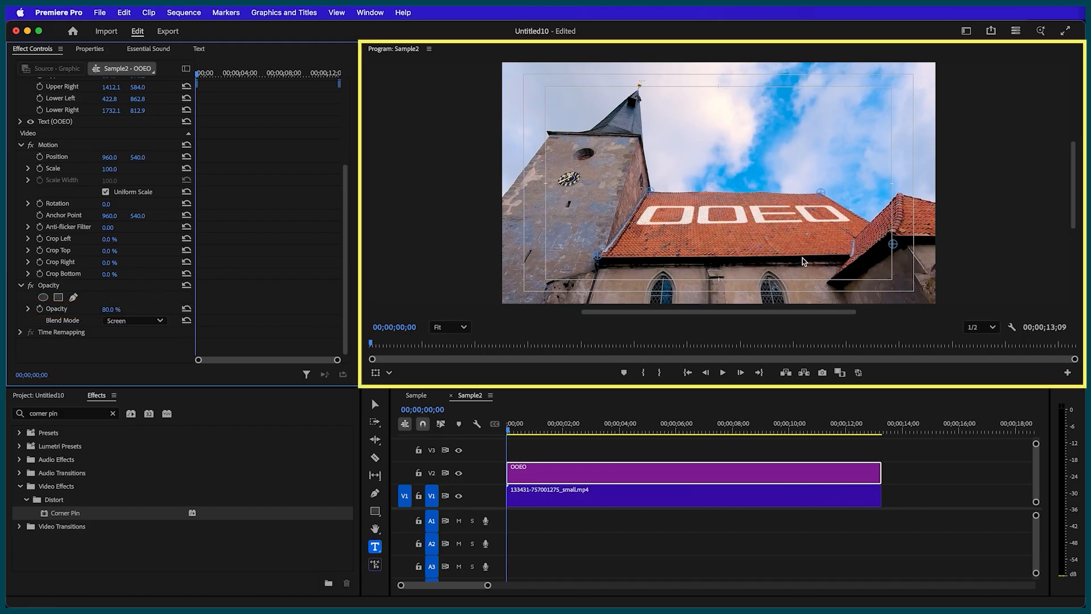
- Set the OOEO graphic's blend mode to Overlay and its opacity to 60%
scroll(831, 234, "up", 3)
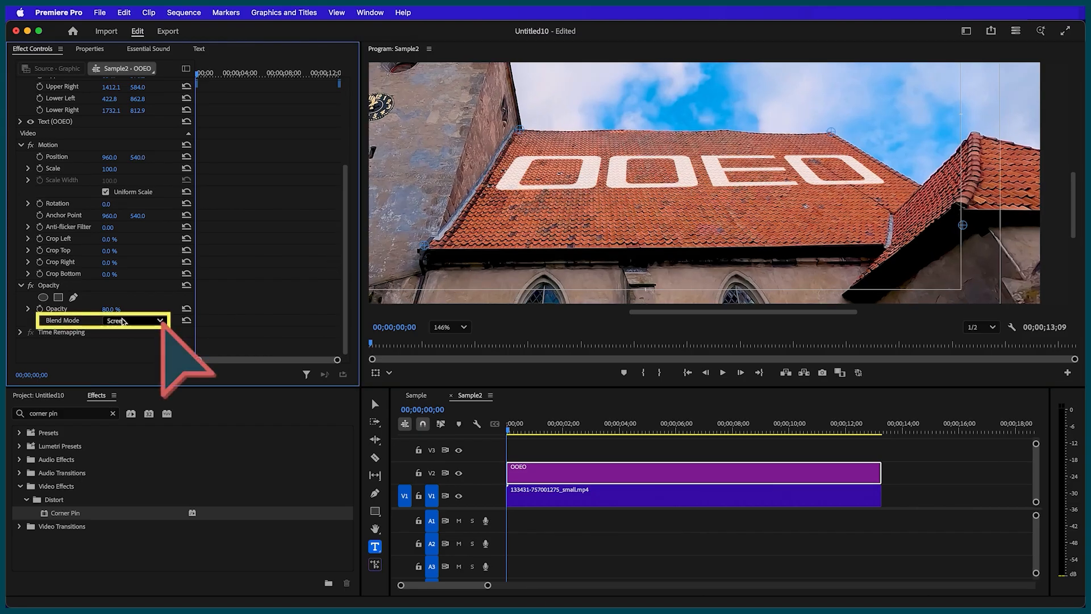
left_click(147, 323)
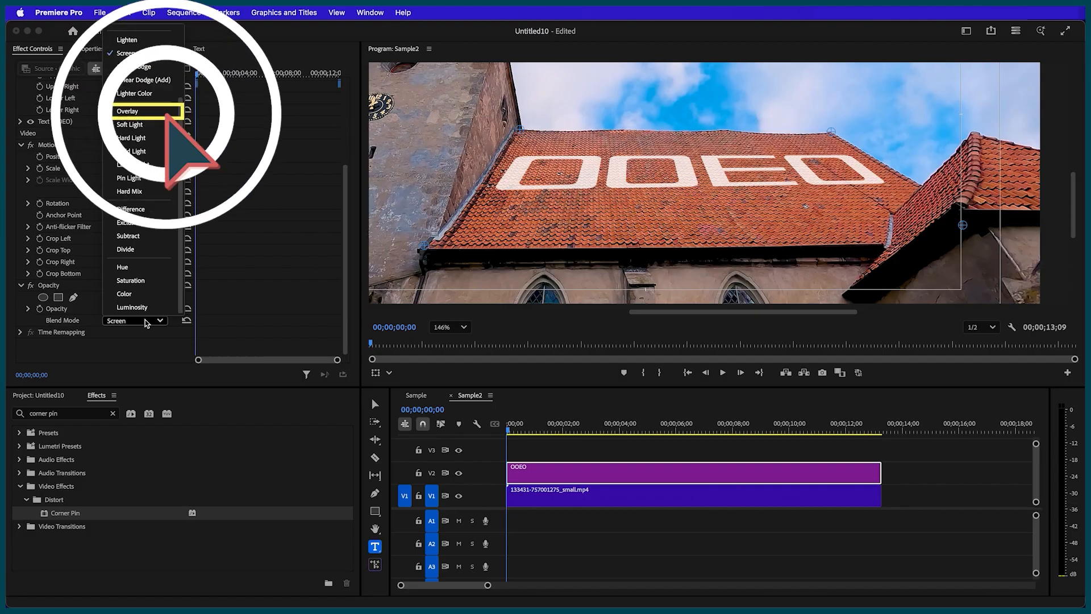
left_click(127, 111)
mouse_move(115, 311)
left_mouse_down()
mouse_move(86, 311)
mouse_move(115, 309)
left_mouse_up()
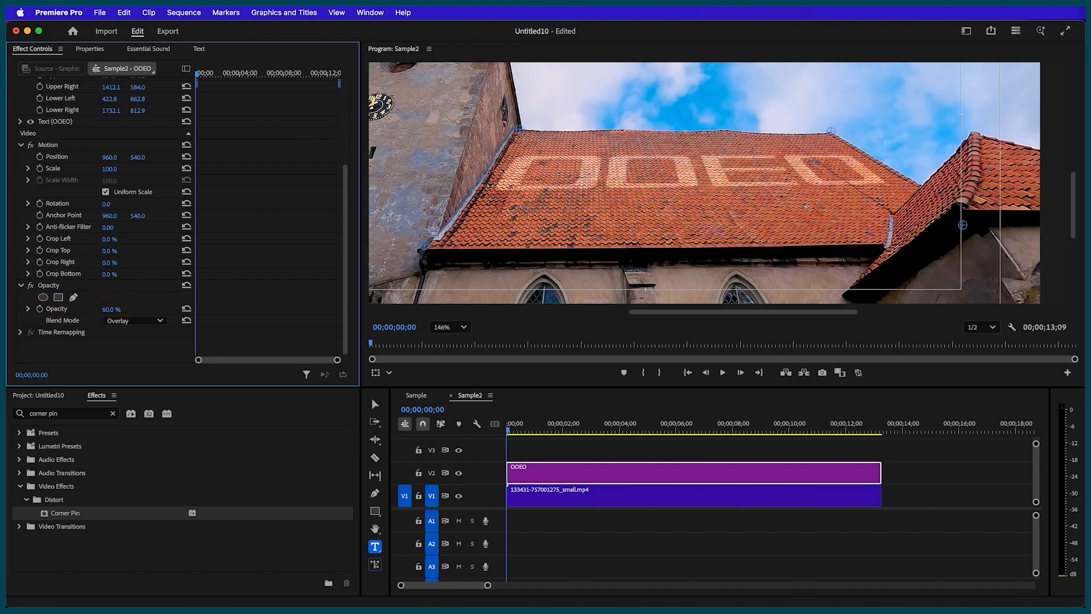
scroll(631, 239, "down", 5)
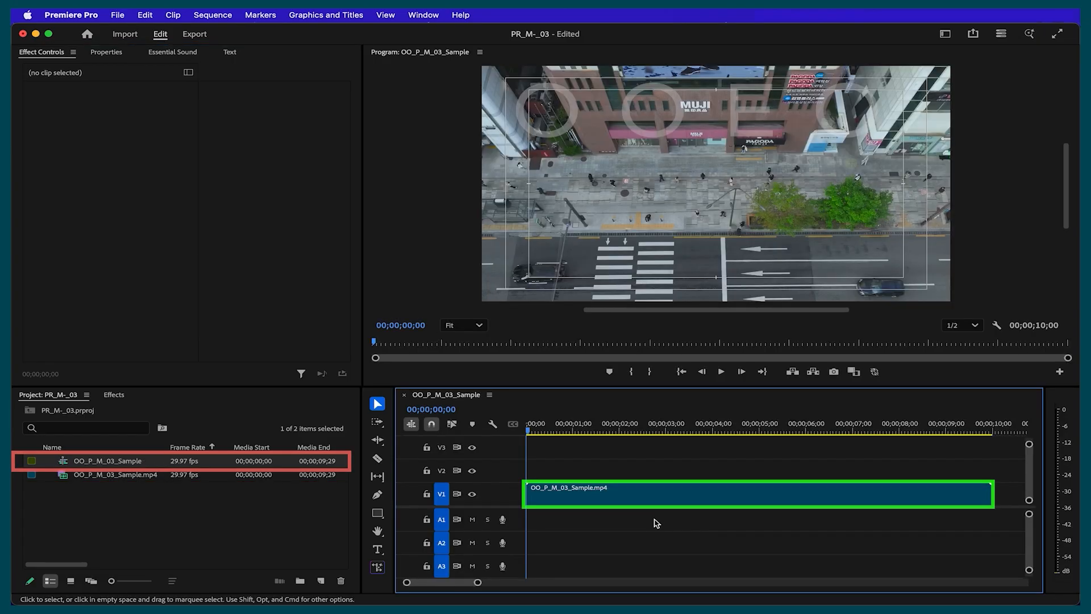
- Find the Gaussian Blur effect and apply it to OO_P_M_03_Sample.mp4 on V1
left_click(114, 394)
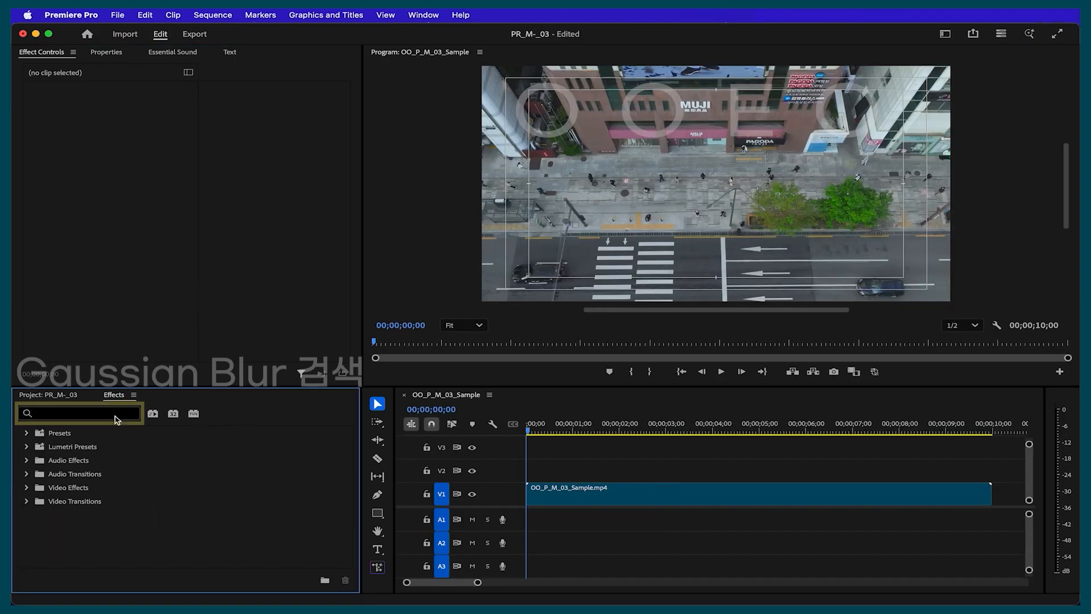
left_click(110, 414)
type("gaus")
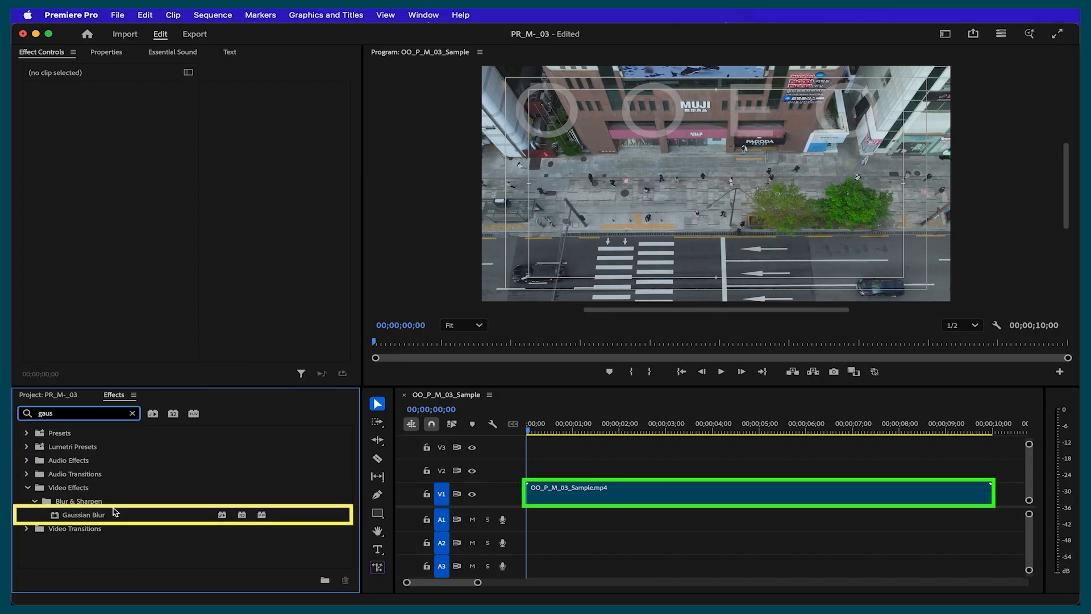
left_click_drag(103, 516, 574, 492)
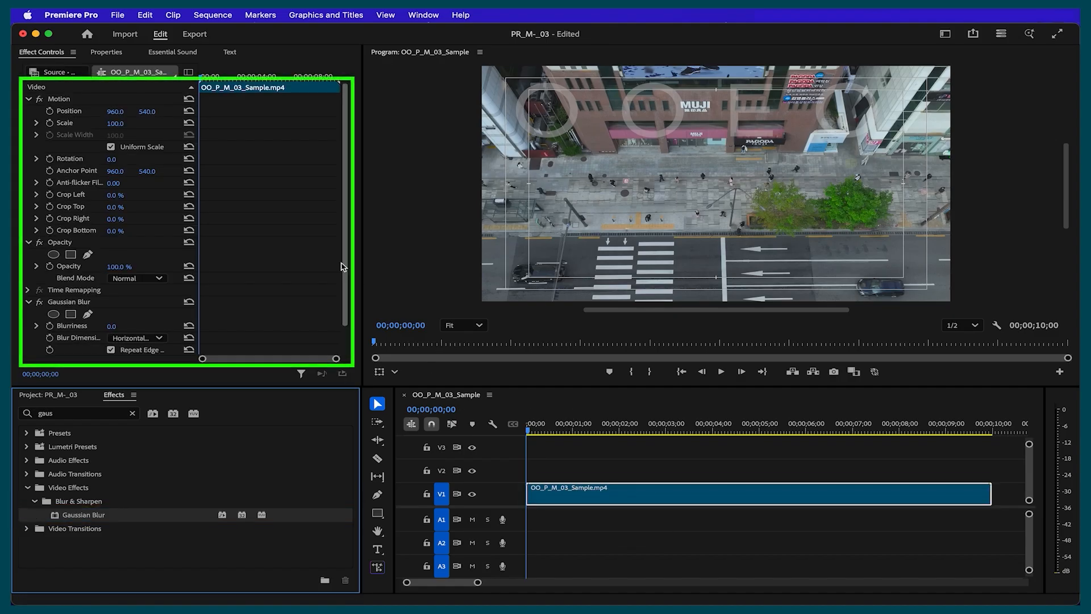
- Add an ellipse mask to Gaussian Blur and shape it into a wide, flat oval over the sidewalk, extending past both frame sides
scroll(345, 205, "down", 3)
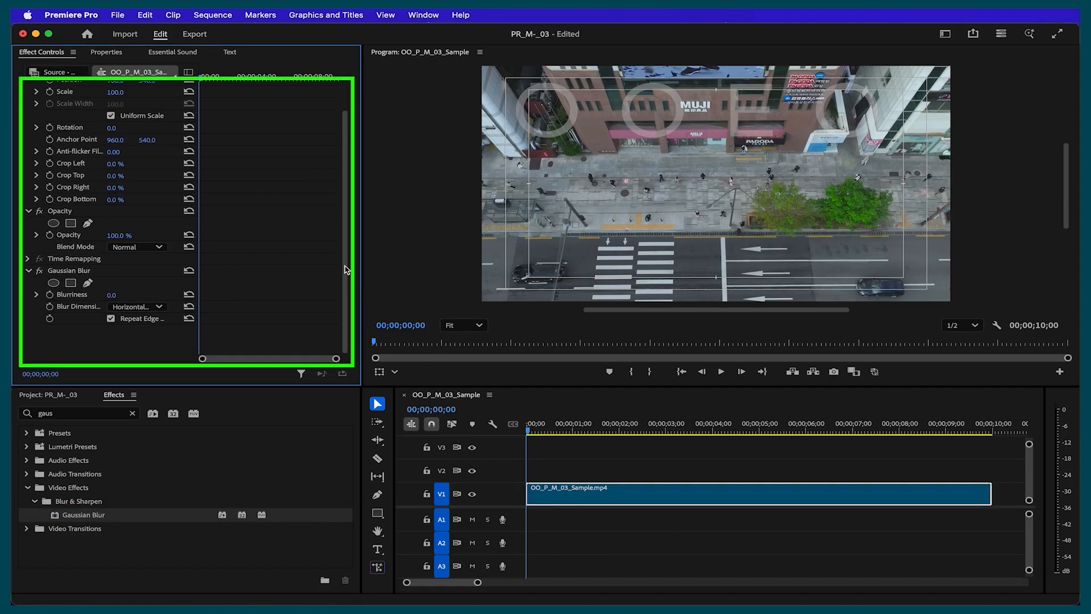
left_click(53, 283)
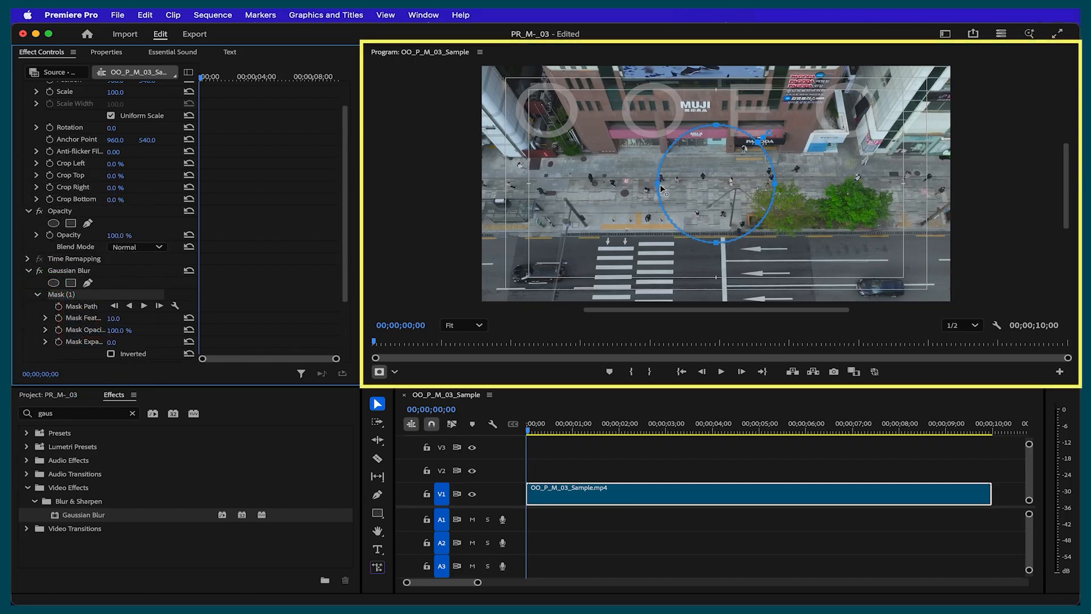
left_click_drag(658, 184, 430, 193)
left_click_drag(775, 185, 1002, 190)
left_click_drag(728, 186, 727, 194)
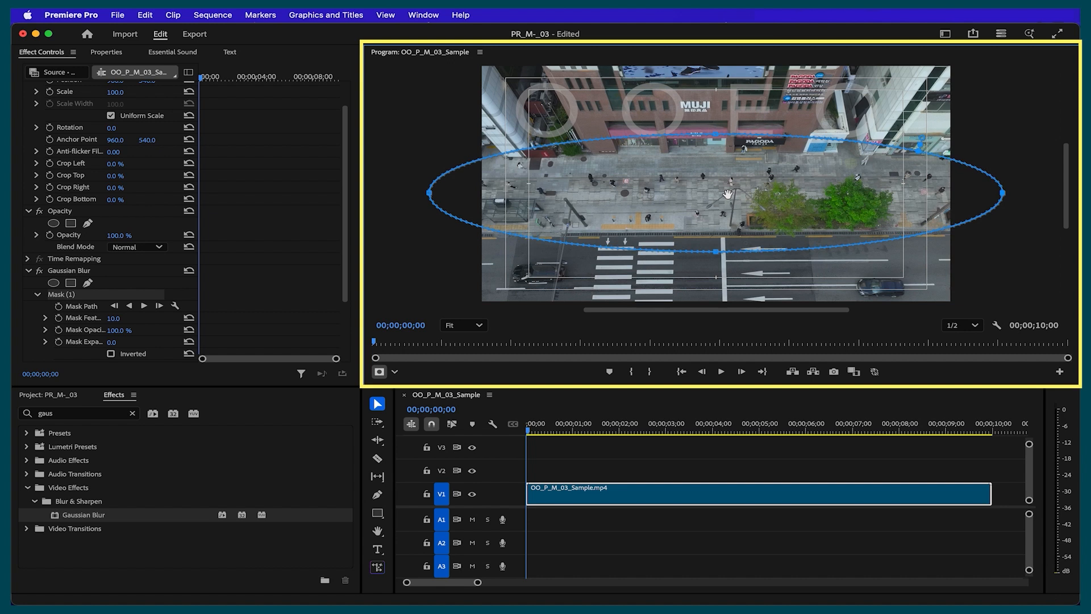
left_click_drag(715, 254, 715, 241)
left_click_drag(714, 137, 714, 147)
- Set the Gaussian Blur's blurriness to 25
scroll(116, 284, "down", 3)
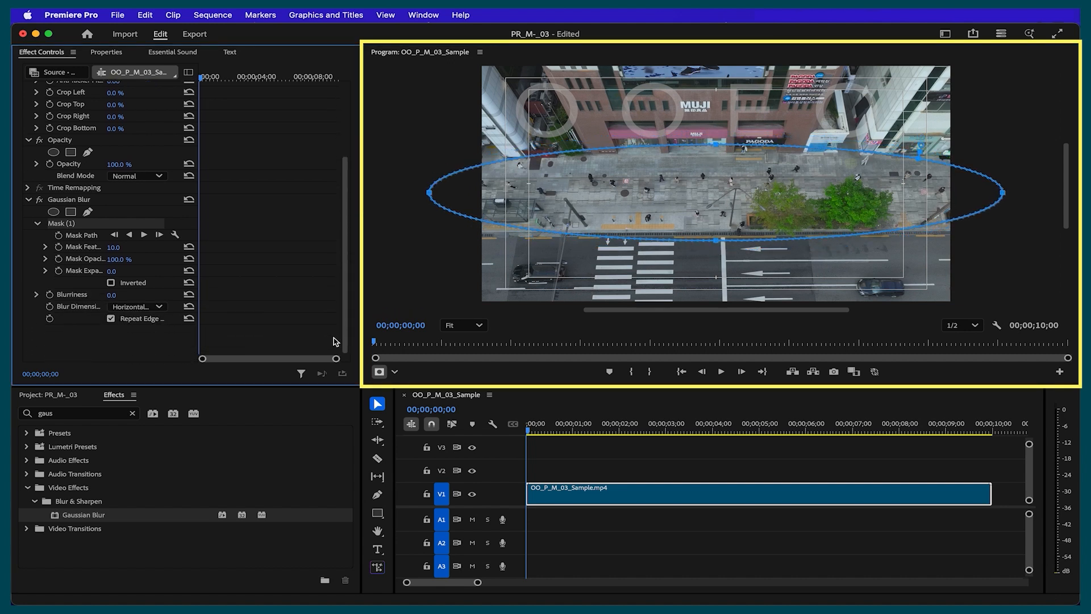
left_click(115, 295)
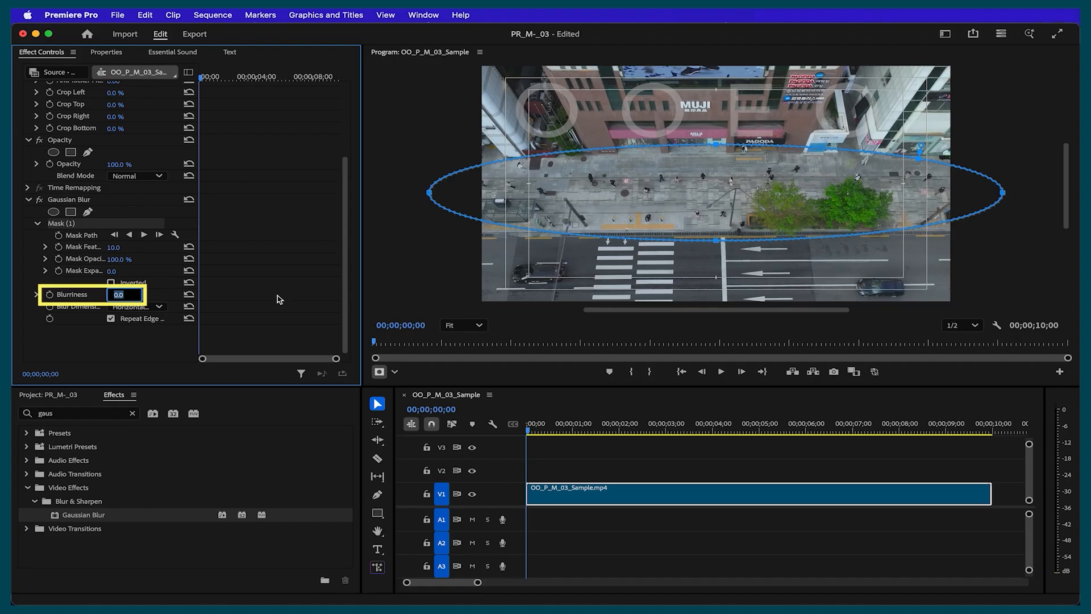
type("25")
key("Return")
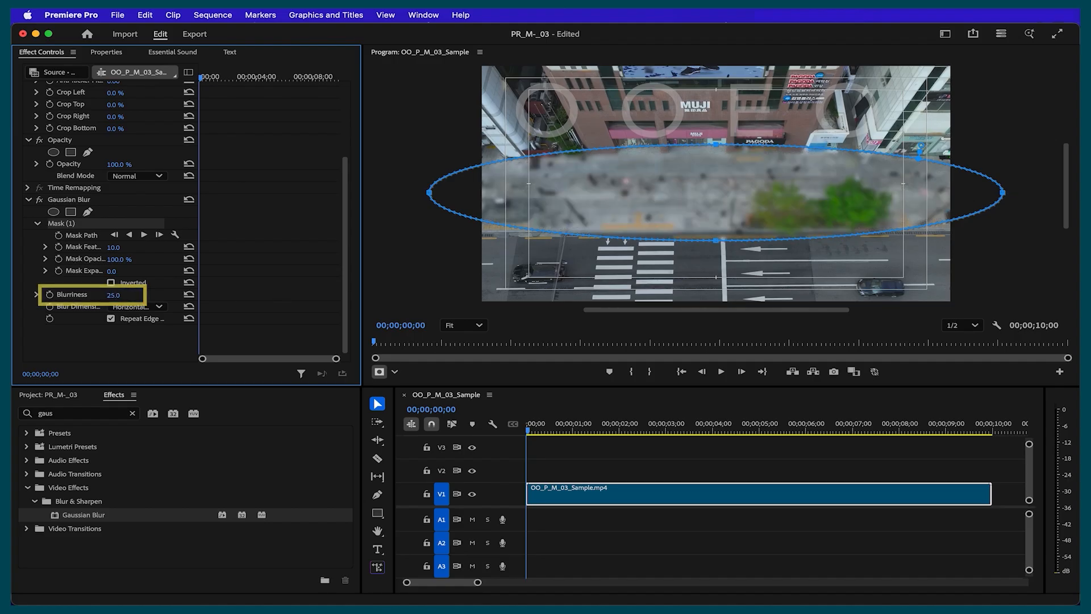
- Invert the Gaussian Blur mask and set its feather to 200
left_click(111, 283)
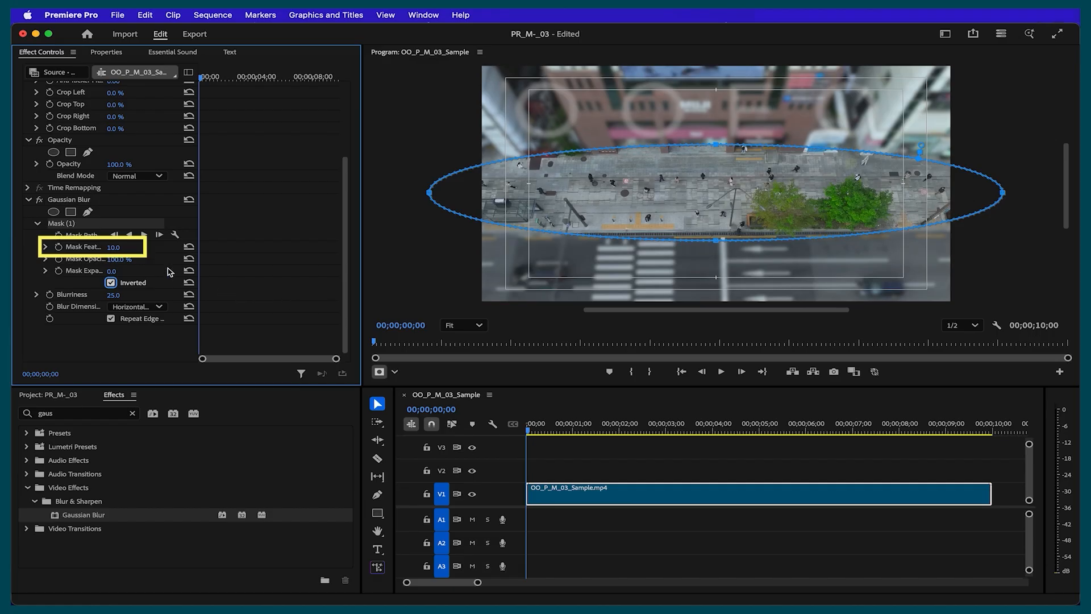
left_click(117, 247)
type("2")
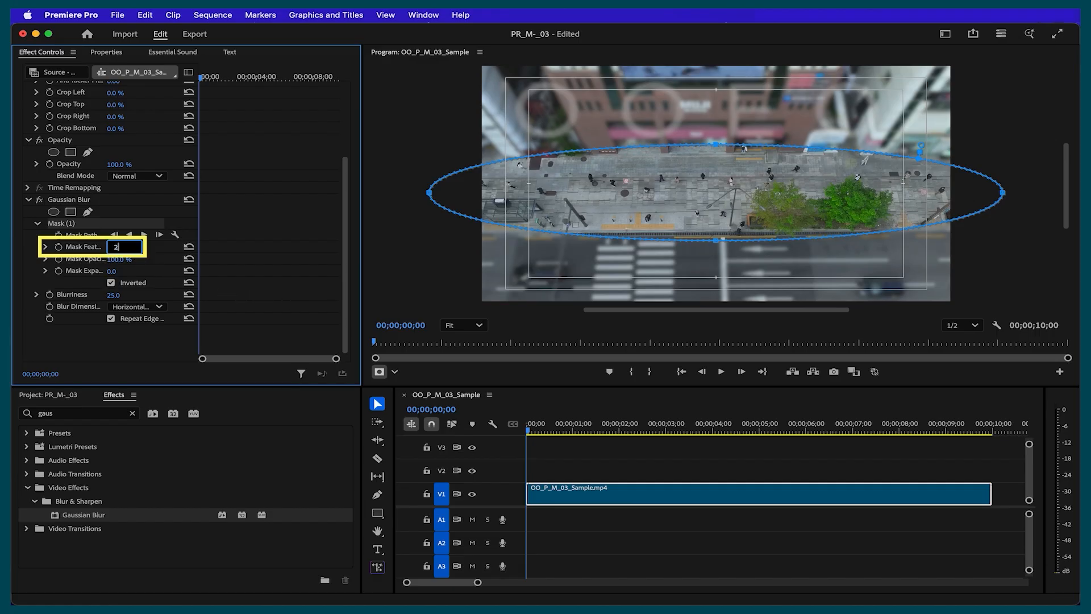
key("Return")
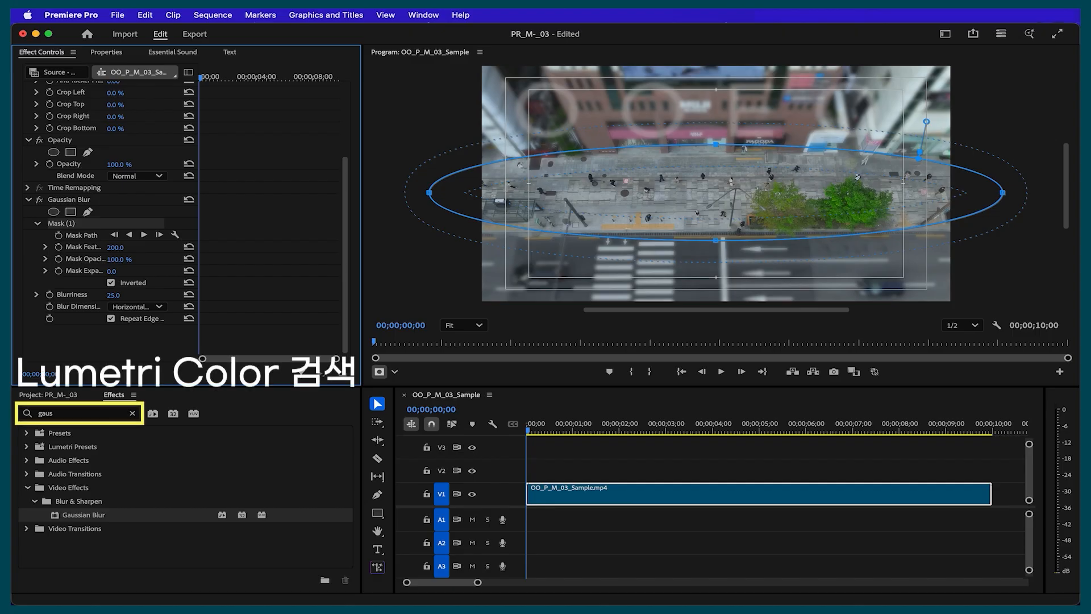
- Find the Lumetri Color effect and apply it to OO_P_M_03_Sample.mp4
double_click(45, 413)
type("lumetri col")
left_click_drag(343, 511, 584, 496)
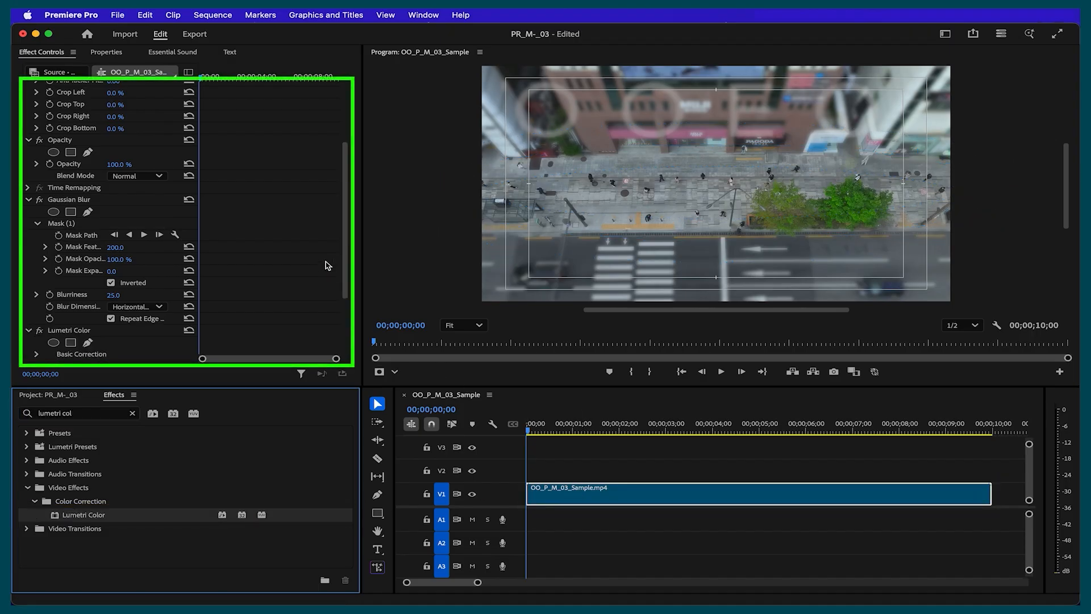
- In Lumetri Color's Basic Correction, set the saturation to 130 and the contrast to 80
scroll(343, 250, "down", 5)
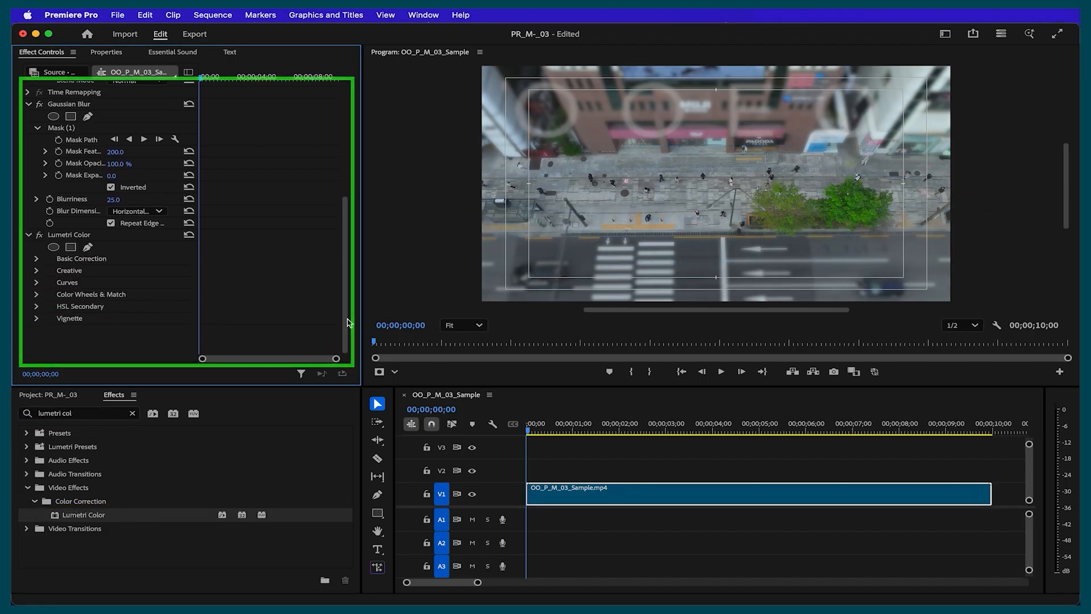
left_click(37, 258)
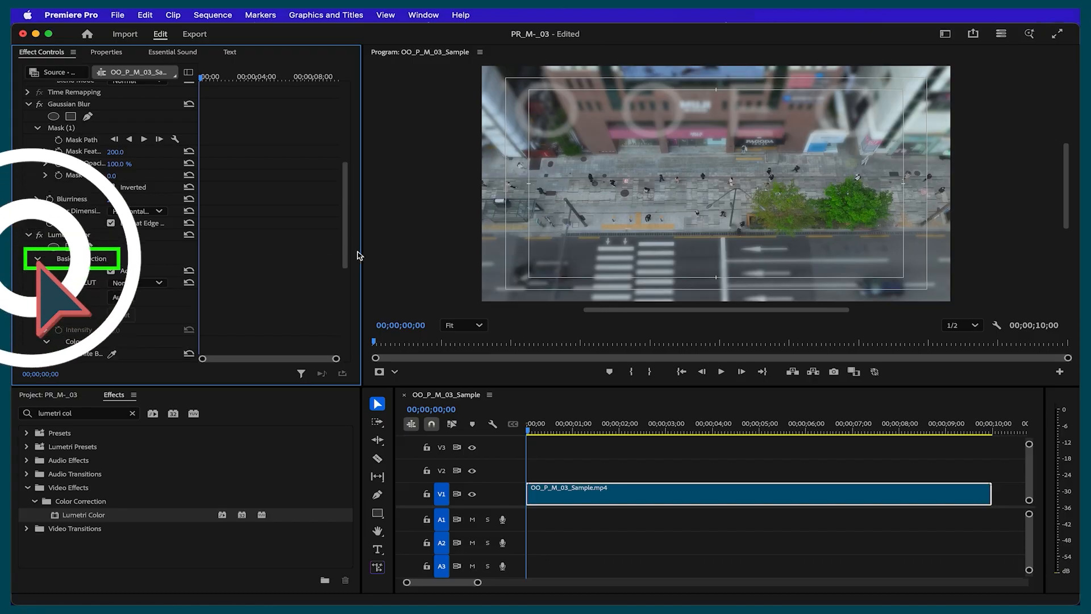
scroll(344, 273, "down", 5)
left_click_drag(344, 291, 342, 308)
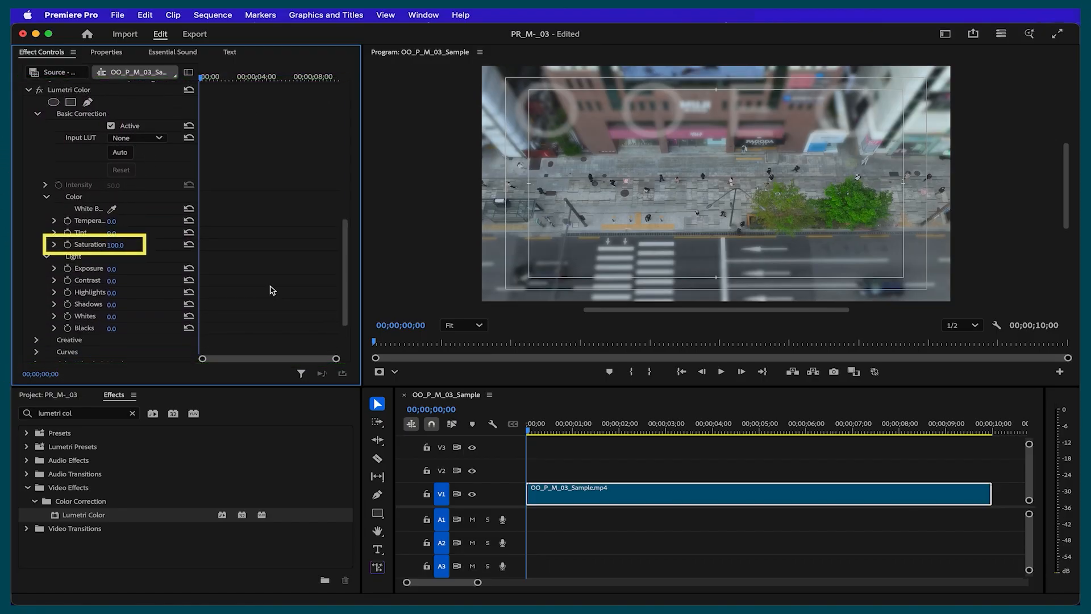
left_click(116, 245)
type("130")
key("Return")
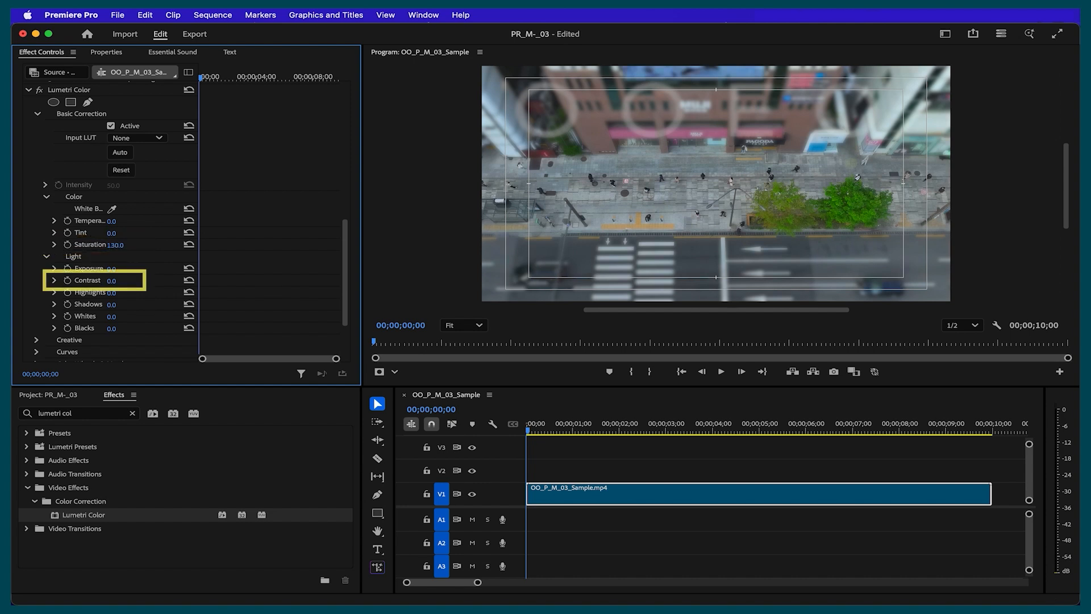
left_click(111, 282)
type("80")
key("Return")
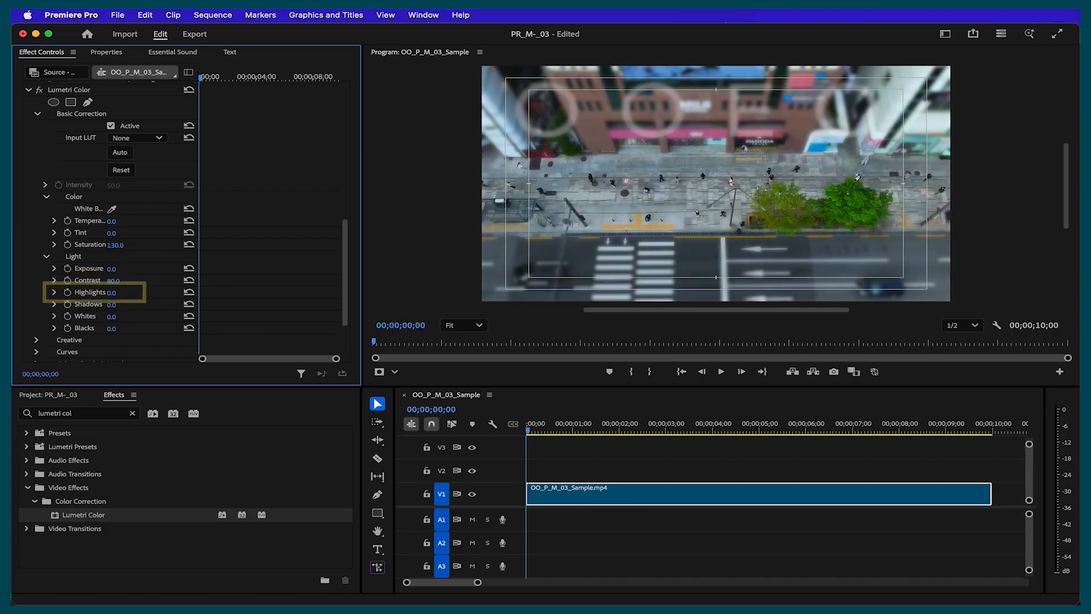
- Set the Lumetri Color highlights to 30 and the shadows to -30
left_click(124, 294)
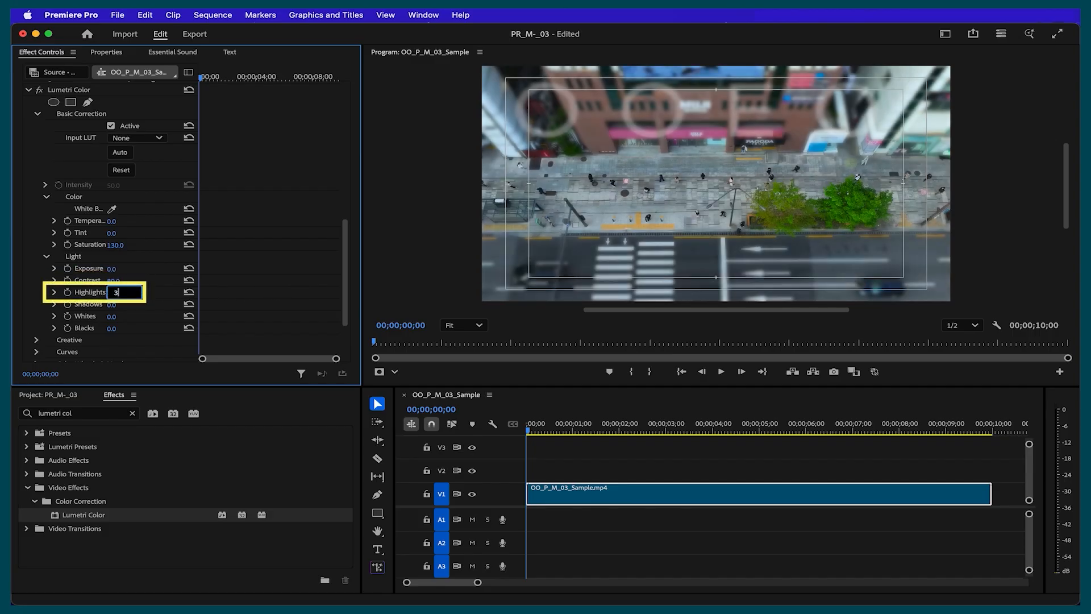
type("30")
key("Return")
left_click(116, 305)
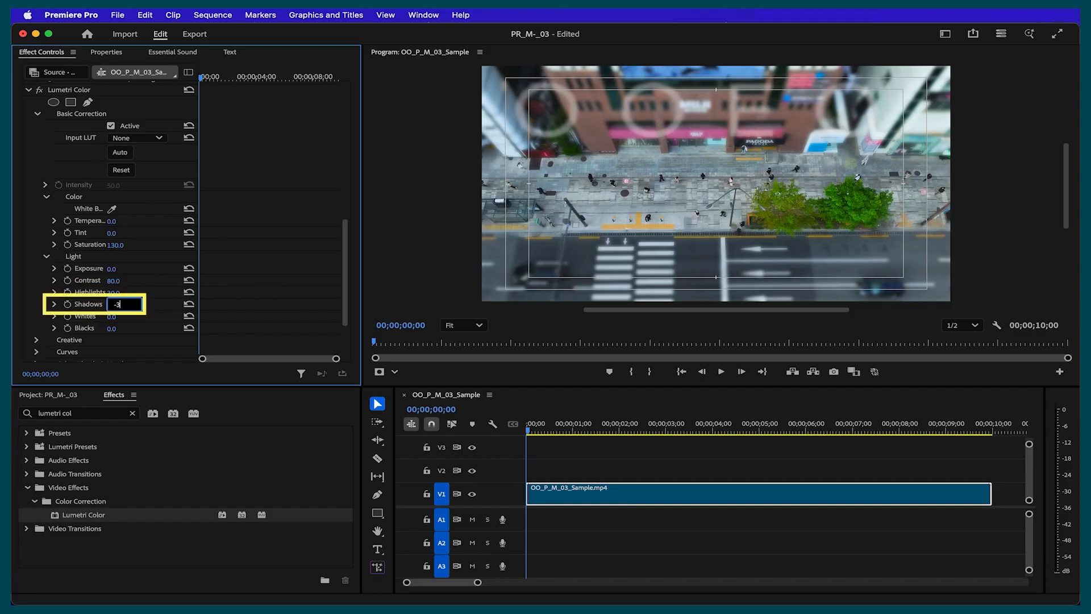
key("Return")
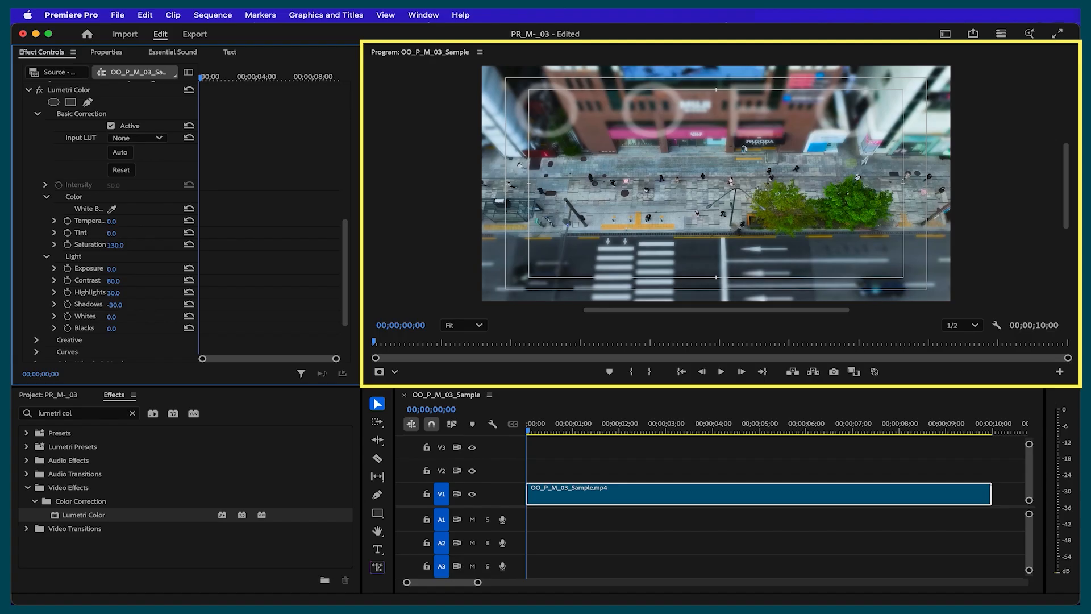
- Set the speed of the OO_P_M_03_Sample.mp4 clip to 150%
left_click(653, 489)
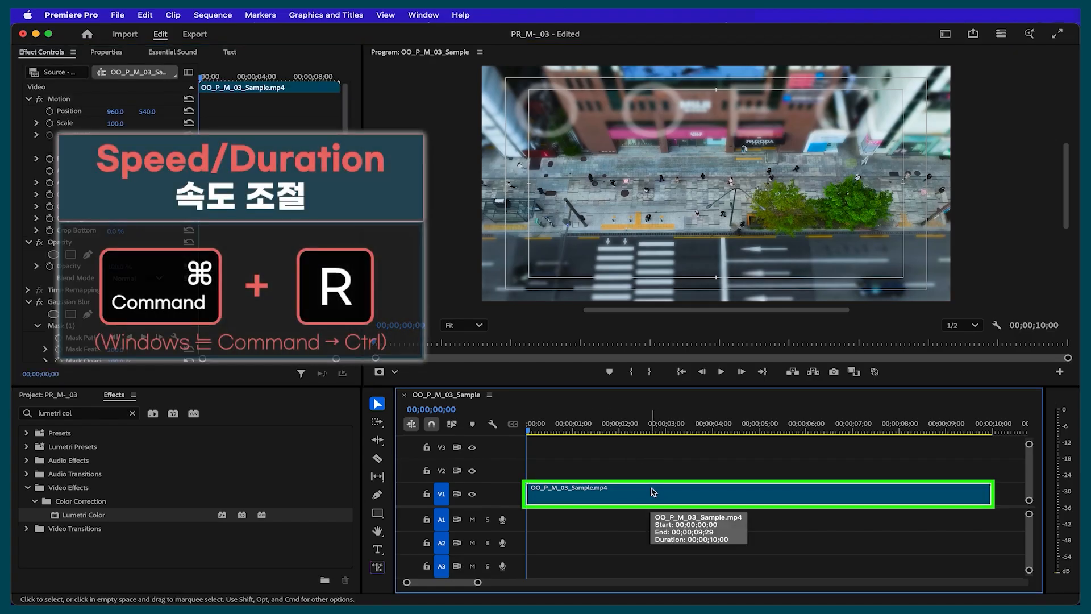
key("super+r")
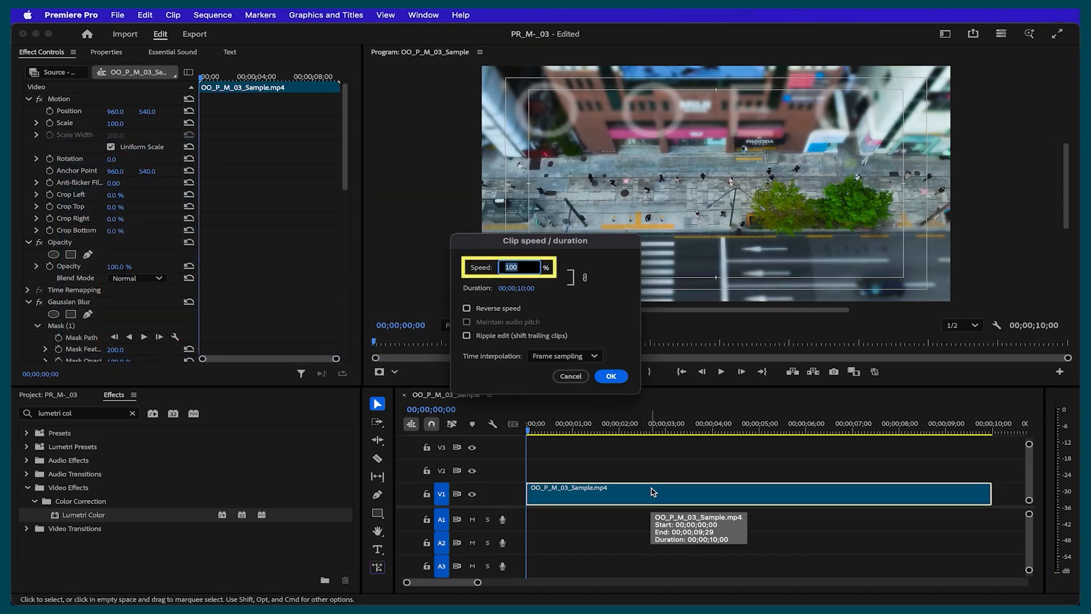
type("1")
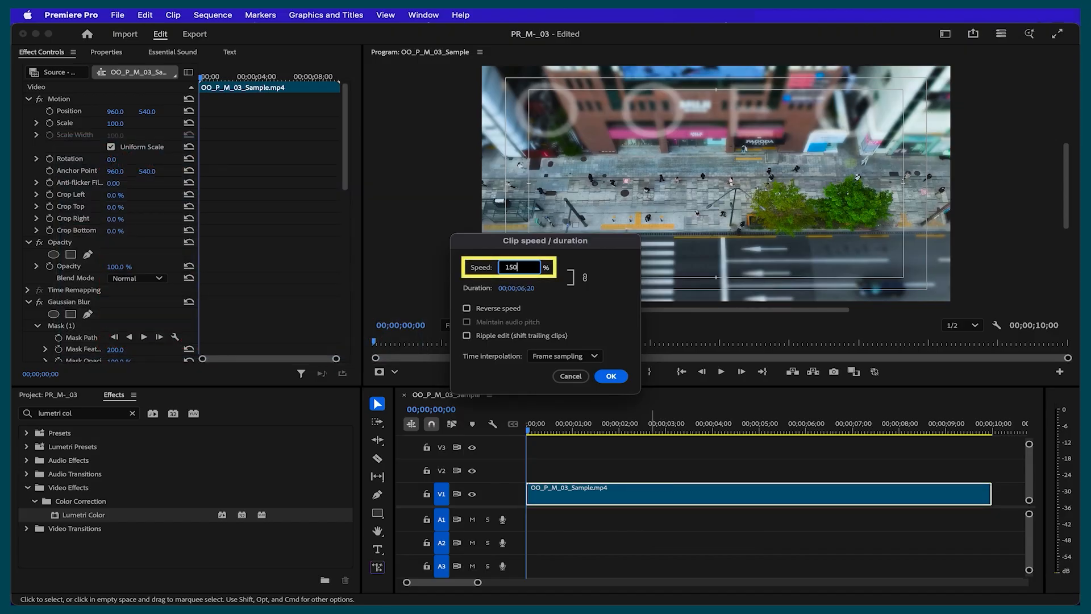
key("Return")
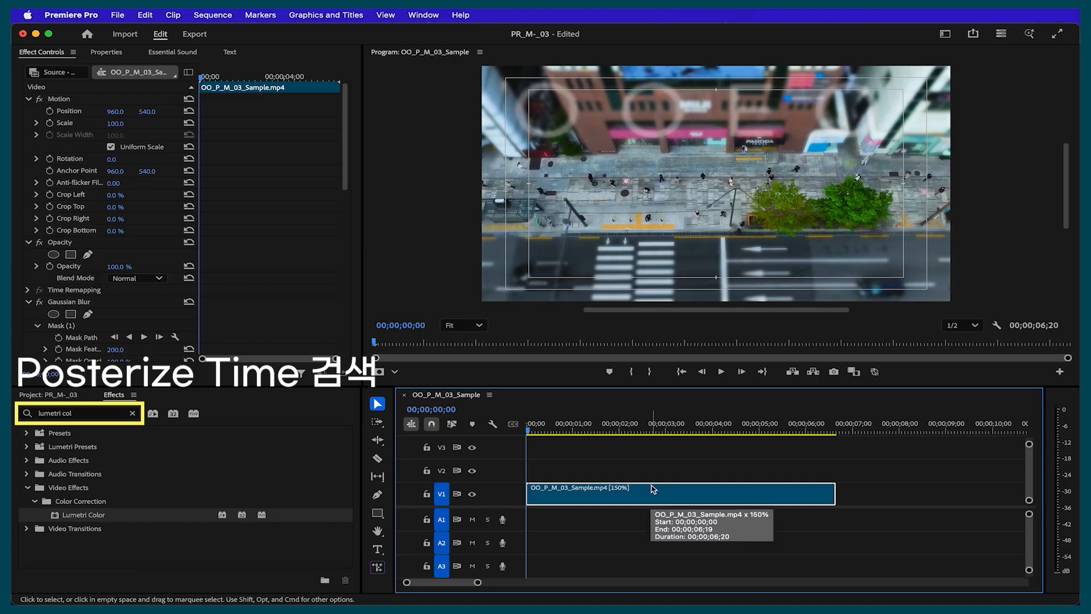
- Find the Posterize Time effect, apply it to OO_P_M_03_Sample.mp4, and set its frame rate to 10
left_click(79, 413)
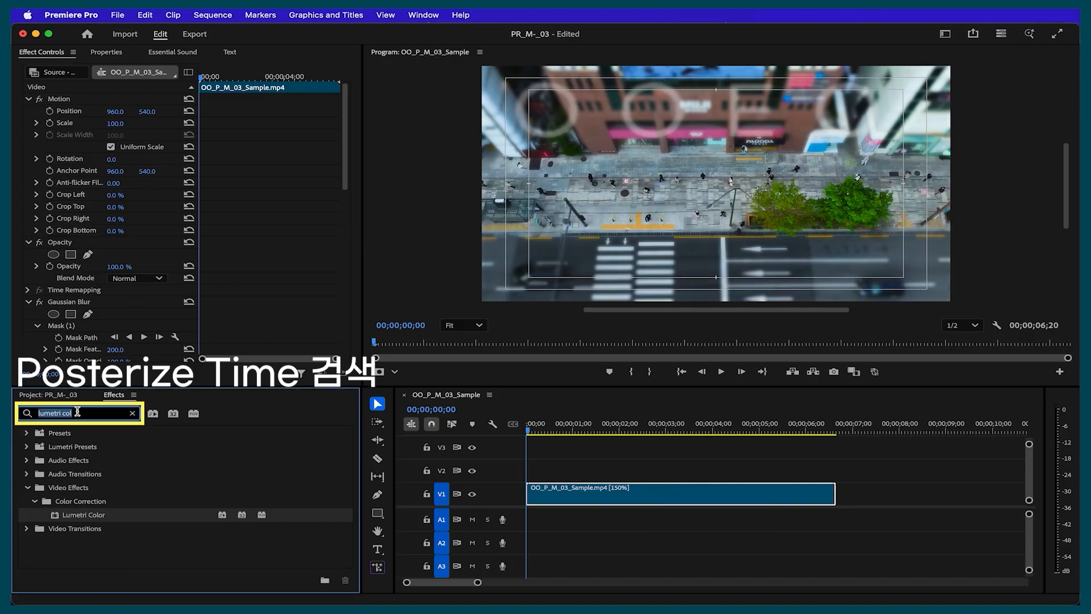
type("posterize time")
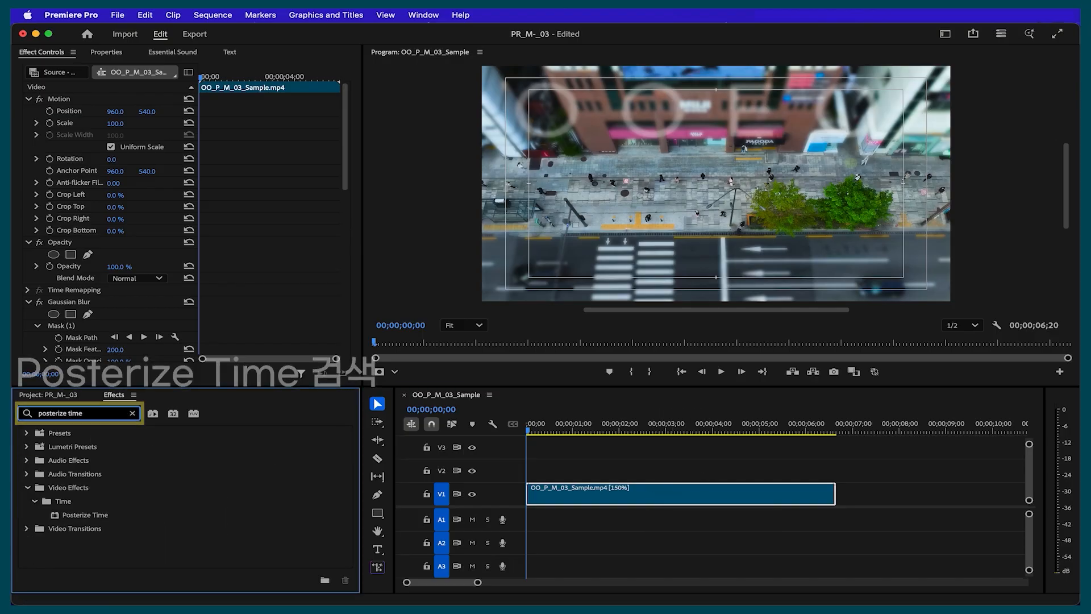
left_click_drag(101, 520, 564, 491)
left_click_drag(347, 151, 359, 329)
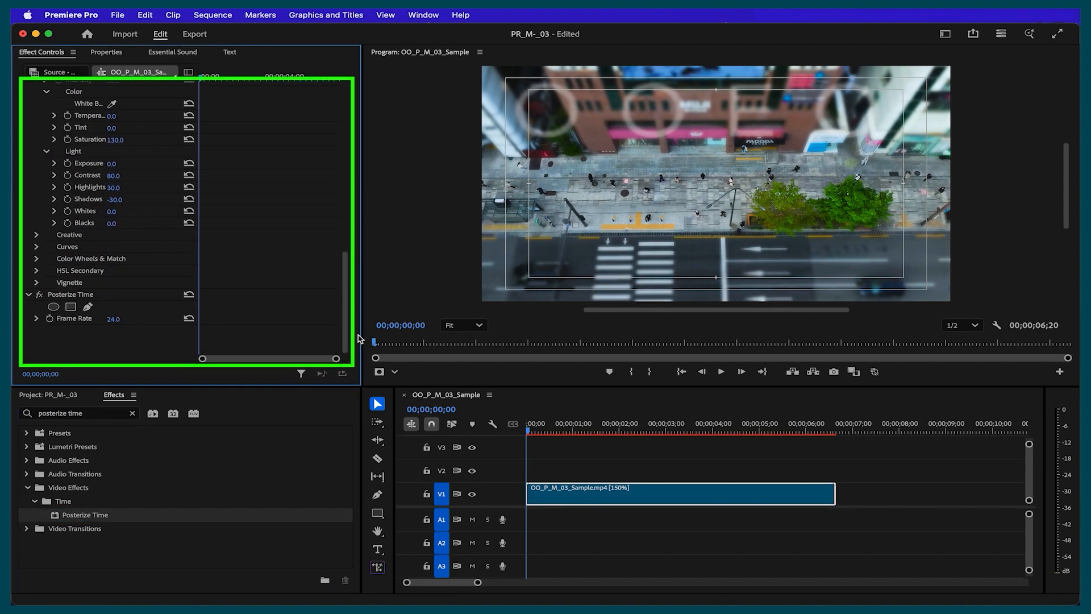
left_click(121, 318)
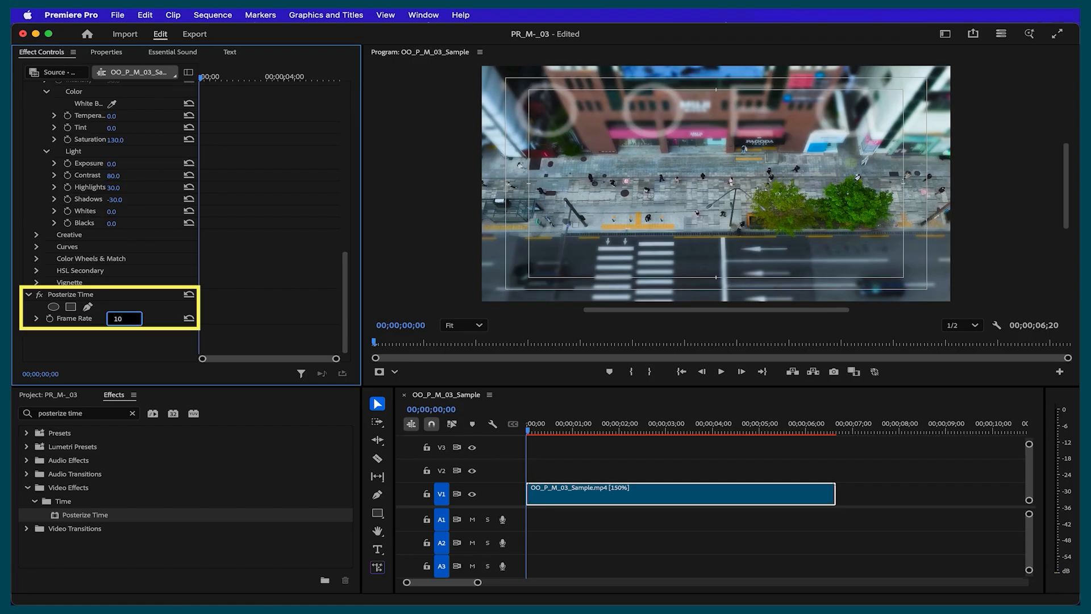
key("Return")
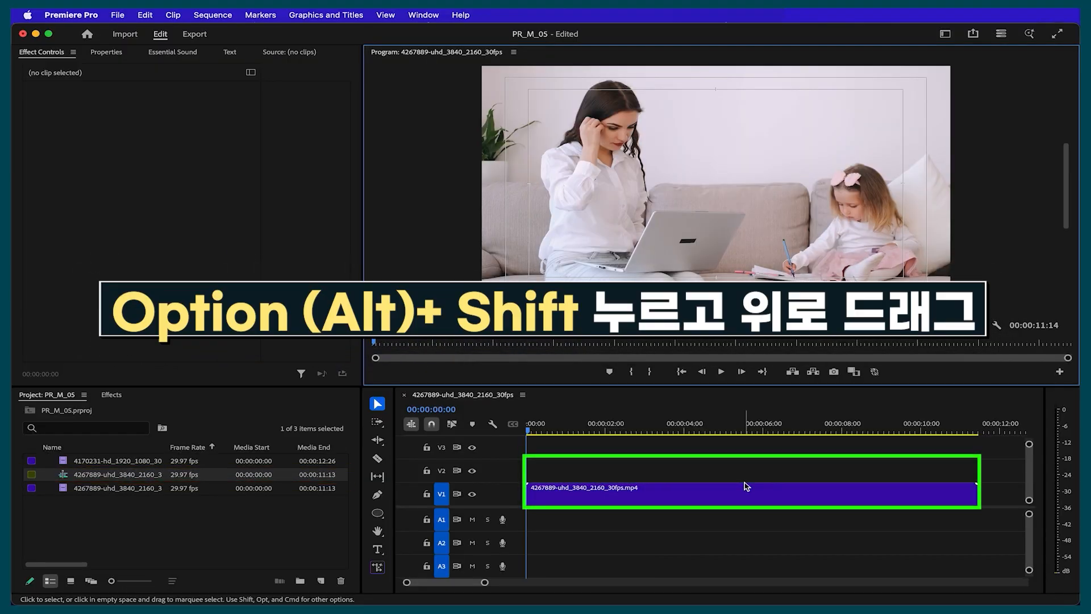
- Duplicate the V1 clip onto V2 and fit an elliptical Opacity mask around the girl's head on the copy
left_click_drag(747, 486, 743, 471)
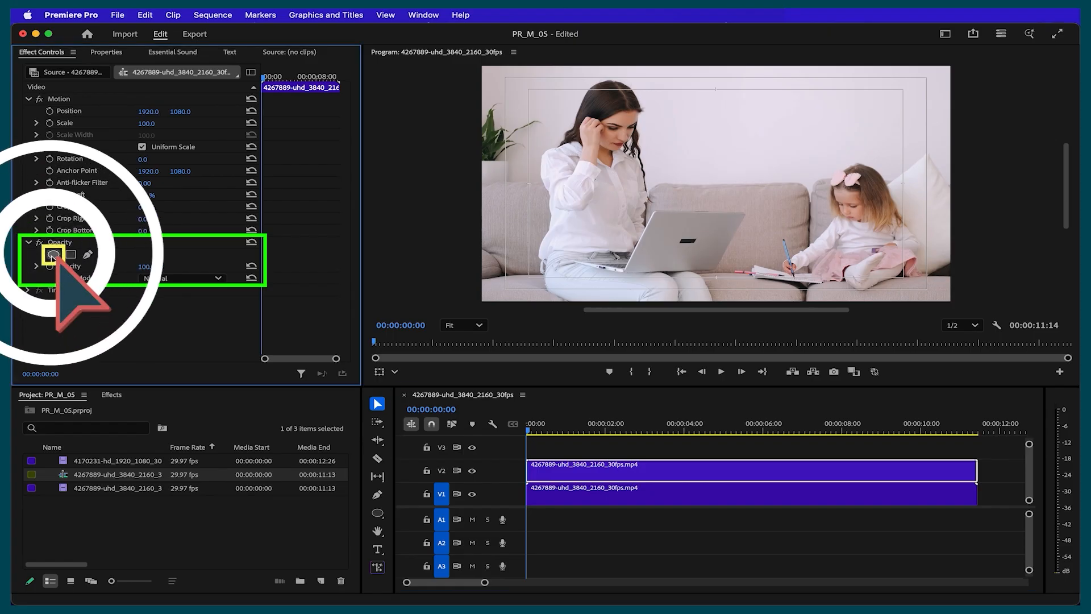
left_click(53, 254)
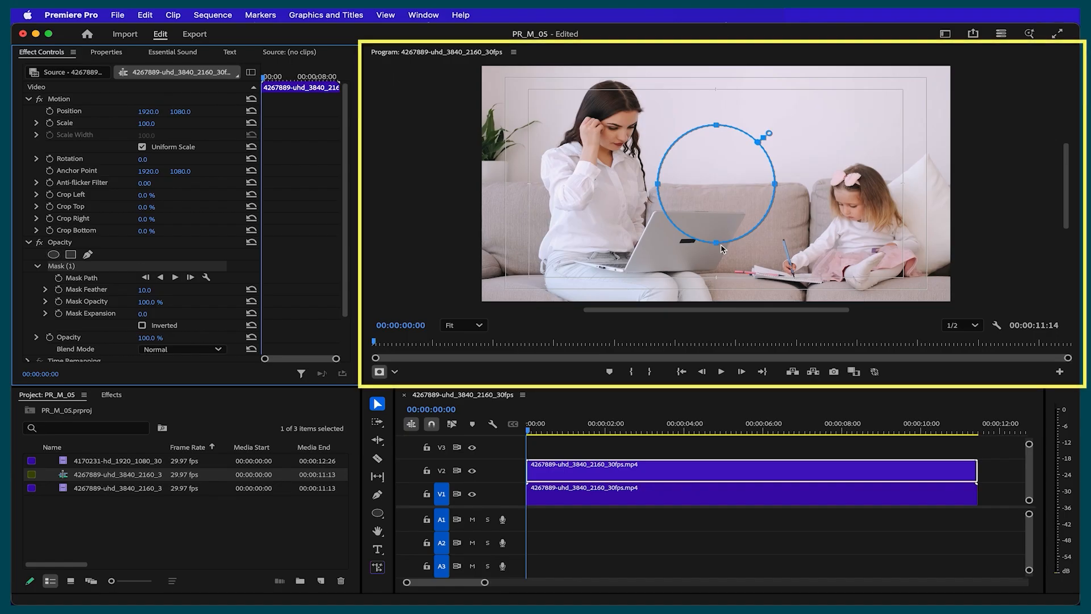
left_click_drag(720, 196, 849, 211)
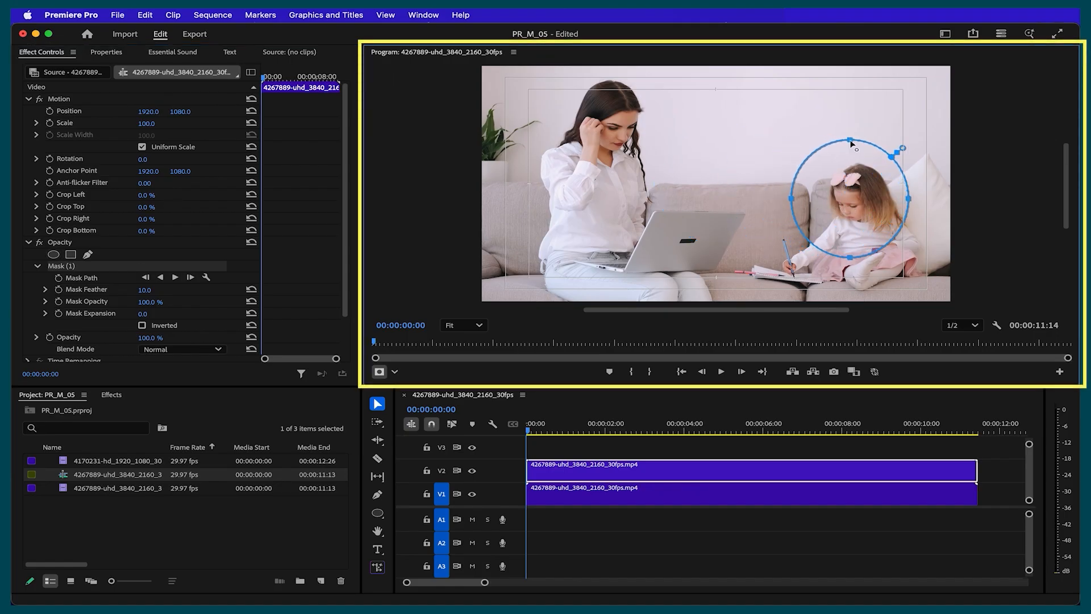
left_click_drag(850, 141, 850, 162)
left_click_drag(791, 199, 827, 208)
left_click_drag(908, 209, 858, 230)
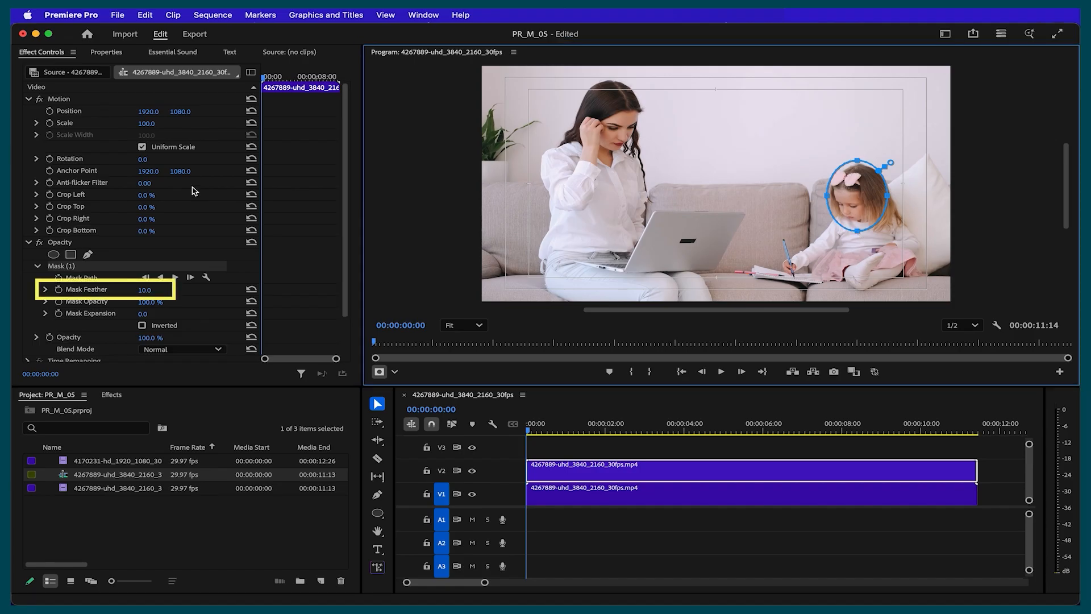
- Set the feather of the head mask to 100
left_click(145, 290)
type("1")
key("Return")
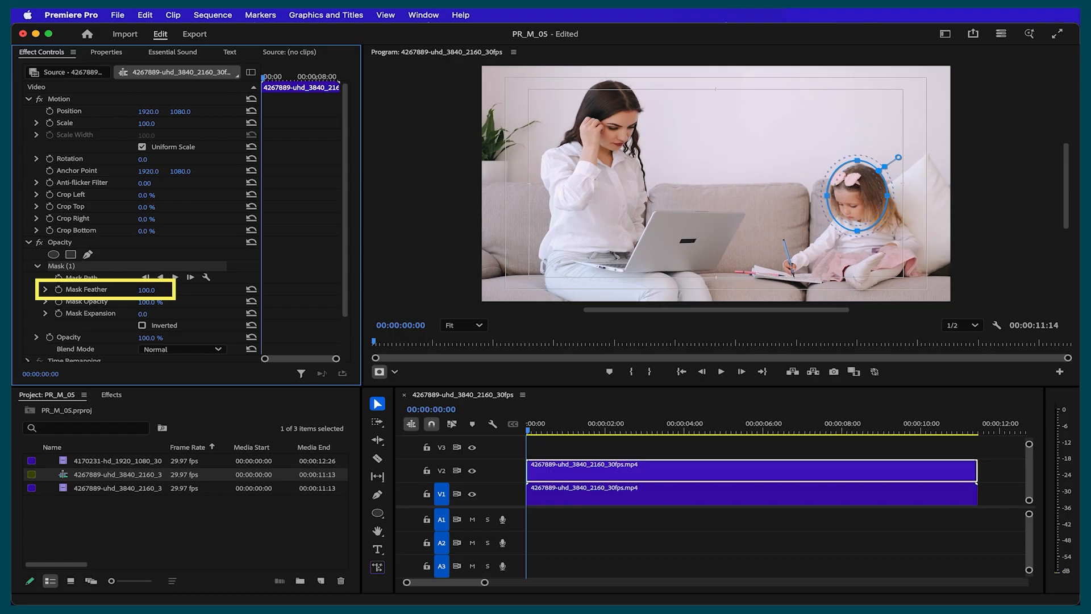
- Move the V2 clip's anchor point to the girl's neck, at about 3078.3, 1413.9
left_click(75, 171)
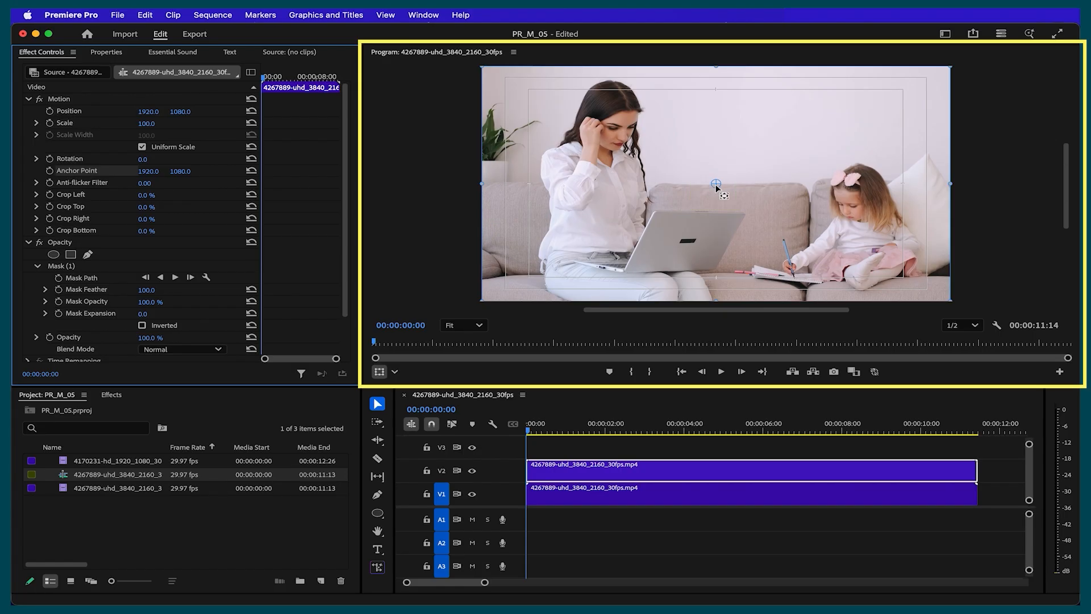
left_click_drag(715, 188, 719, 189)
left_click_drag(795, 205, 834, 218)
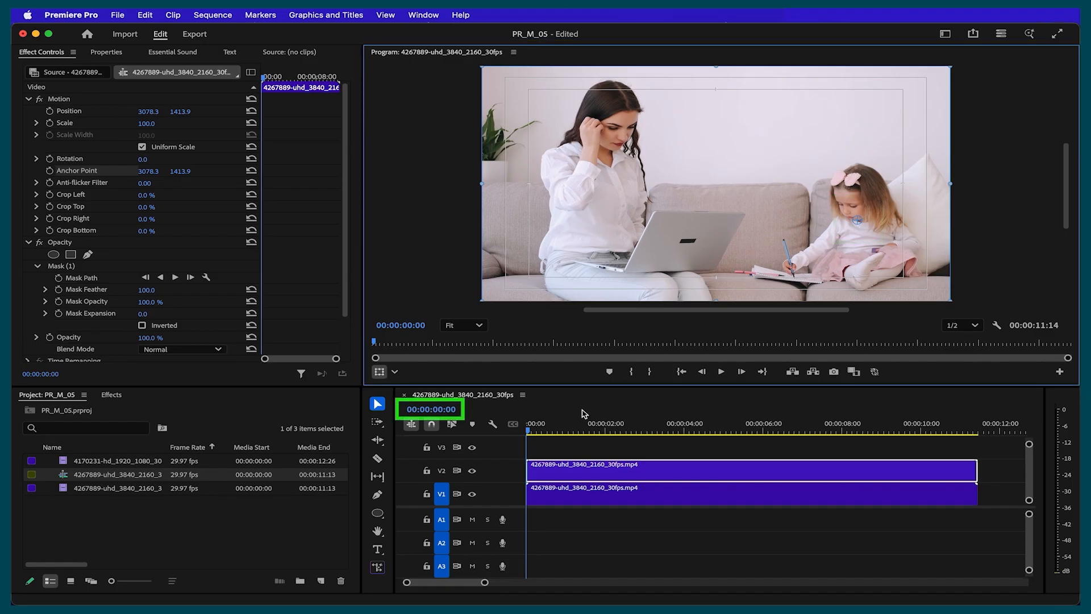
- Go to 00:00:03:00 and start keyframing the Scale and Position of the V2 clip
left_click(430, 409)
type("3")
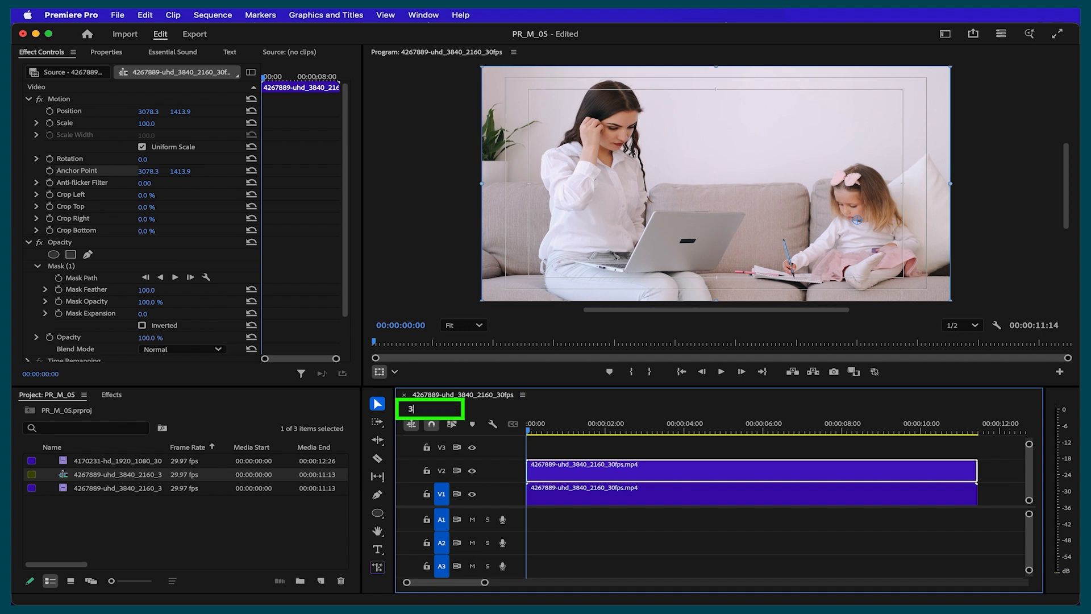
type(":00")
key("Return")
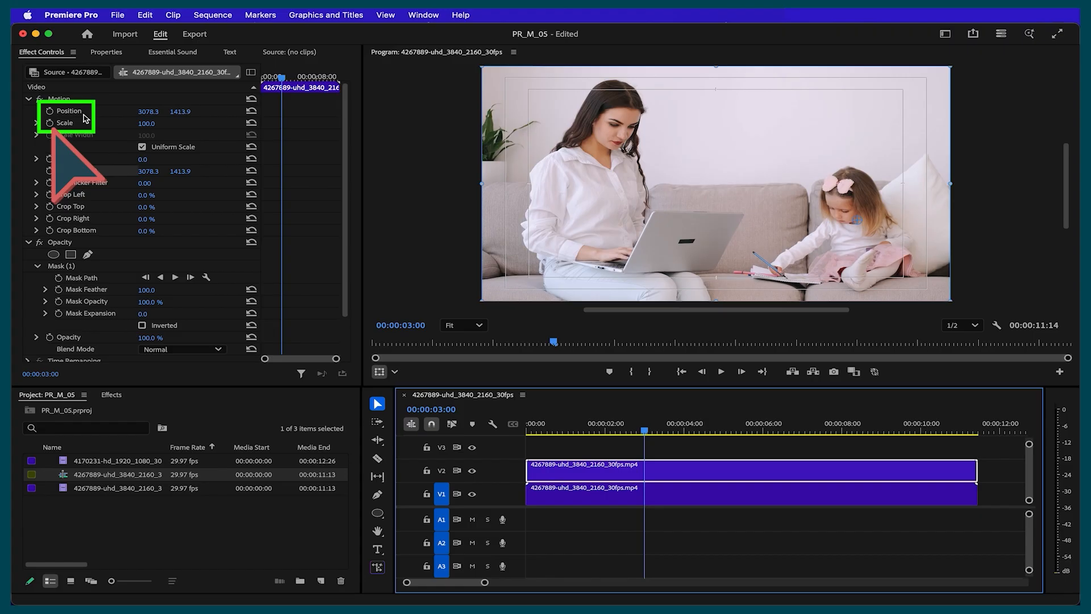
left_click(49, 123)
left_click(50, 111)
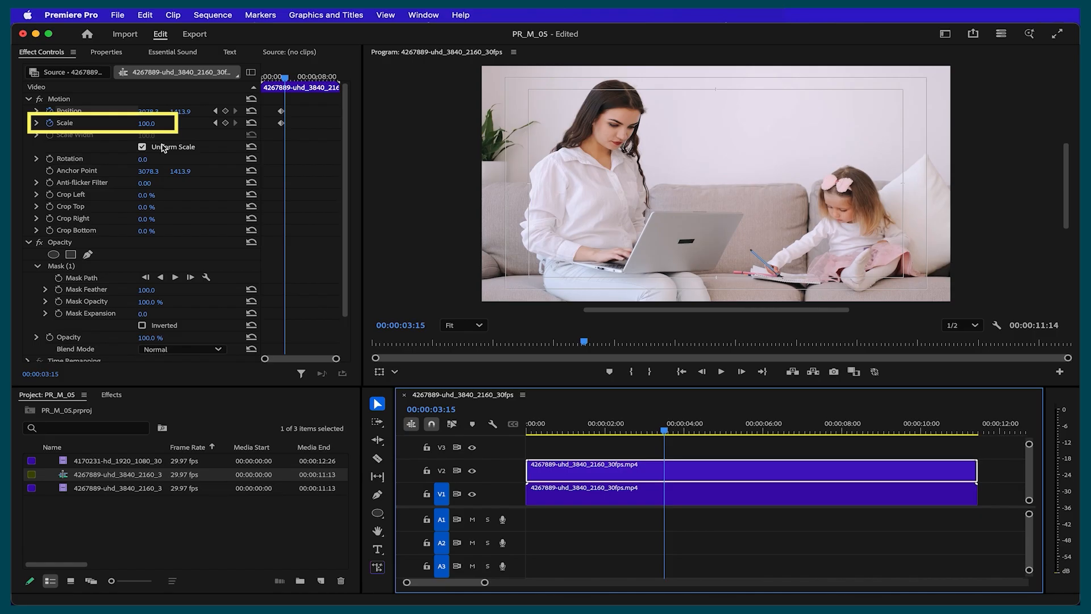
- At 00:00:03:15, set the V2 clip's Scale to 150 and move its Position to about 3135.7, 1335.7
left_click(146, 124)
type("150")
key("Return")
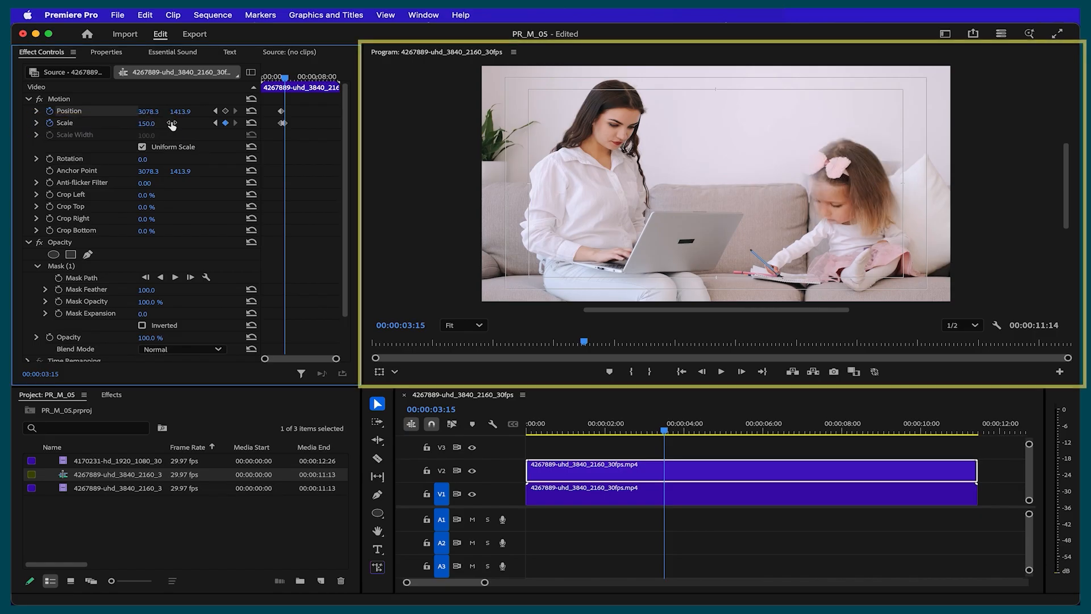
left_click(95, 101)
mouse_move(848, 186)
left_mouse_down()
mouse_move(856, 180)
mouse_move(842, 180)
left_mouse_up()
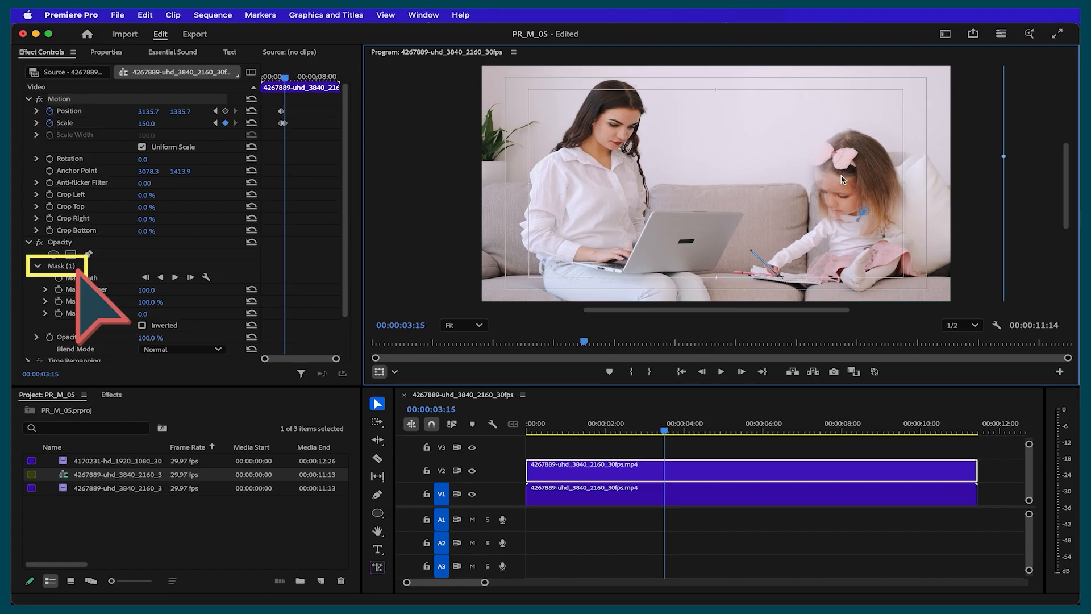
- Reshape and reposition the elliptical opacity mask around the girl's enlarged head
left_click(56, 265)
left_click_drag(811, 176, 802, 175)
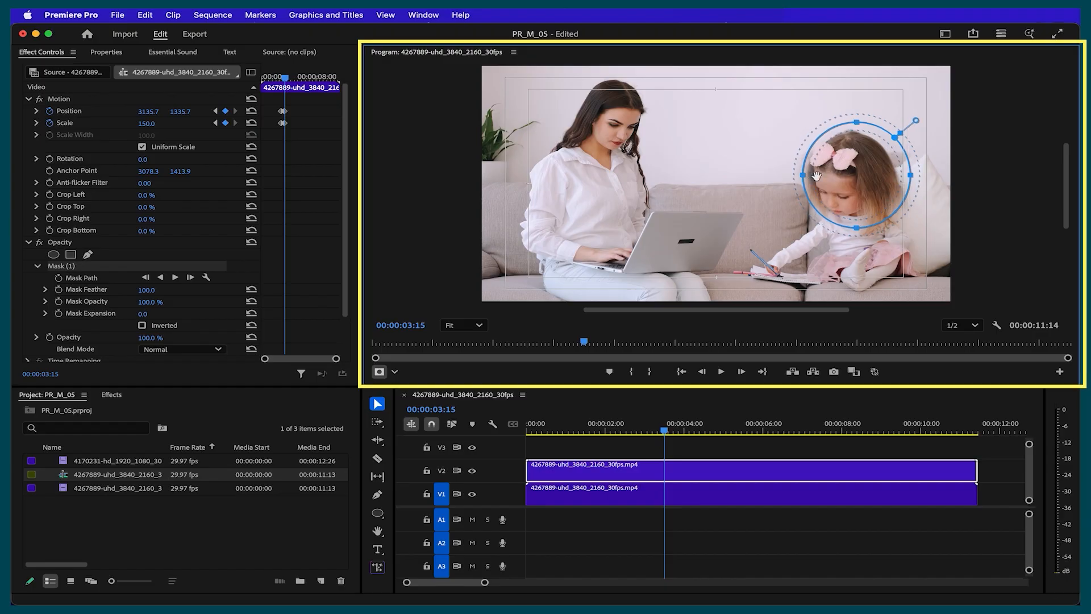
left_click_drag(816, 176, 811, 177)
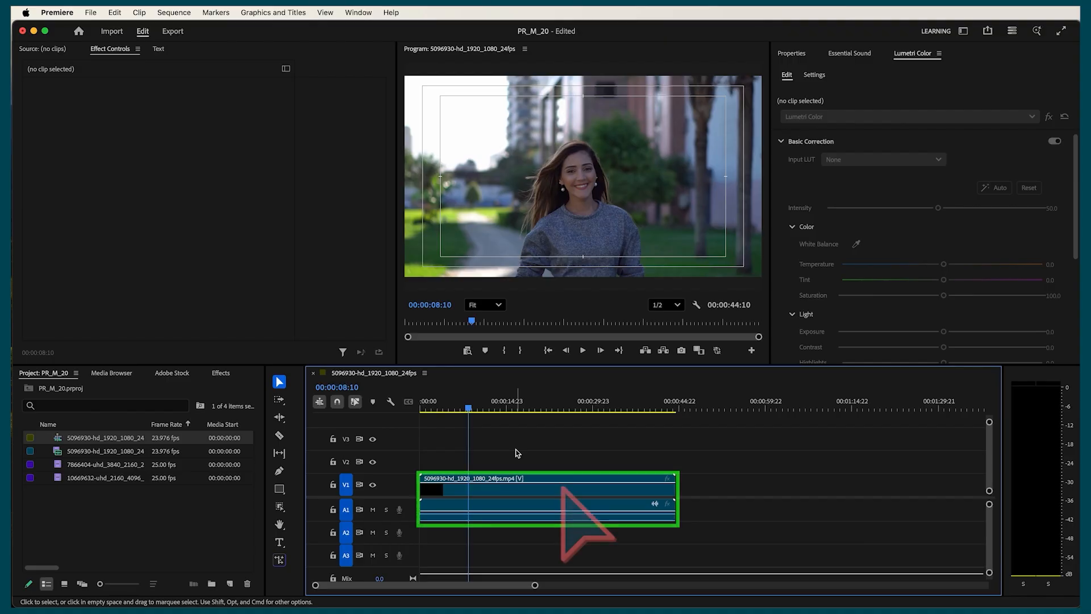
- Select the 5096930-hd_1920_1080_24fps.mp4 clip and mask the woman with the Object Mask tool
left_click(547, 482)
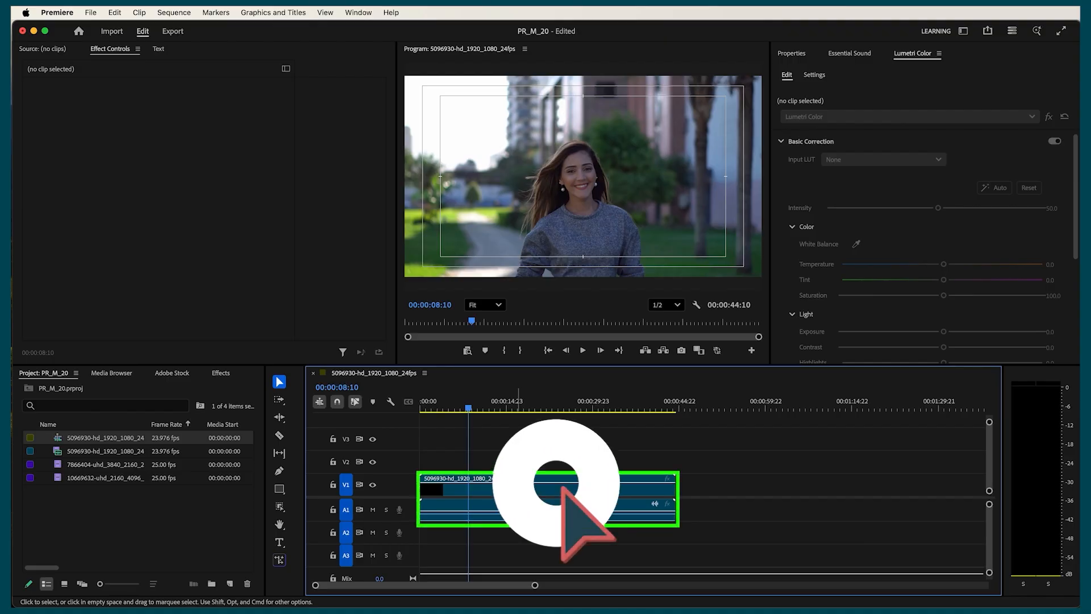
left_click(279, 506)
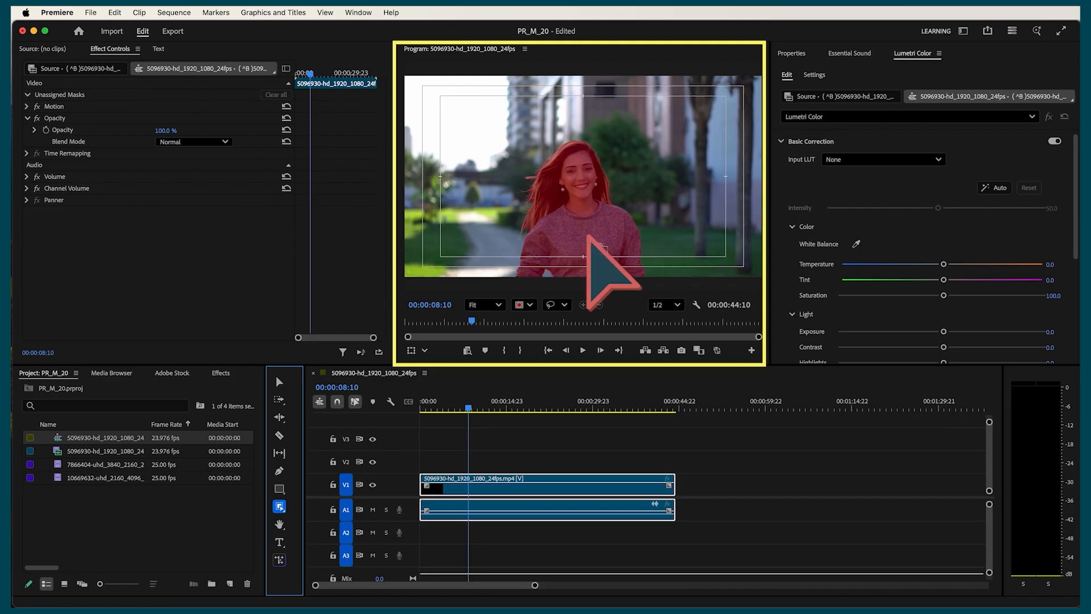
left_click(591, 240)
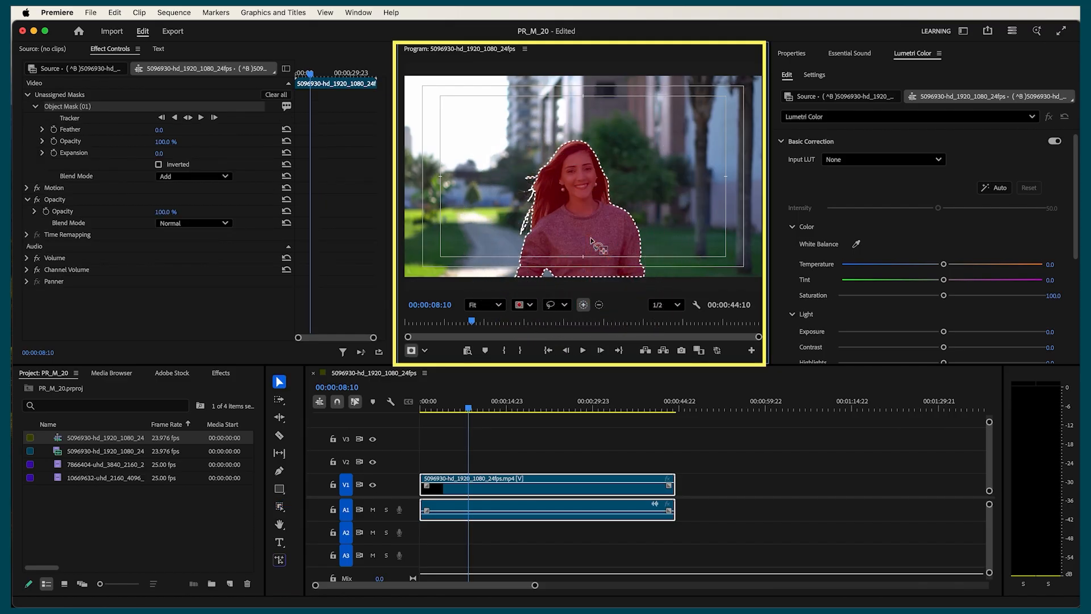
- Try the object mask's subtract and add modes, adding areas at the woman's hair and around the background tree trunk
scroll(591, 240, "up", 2)
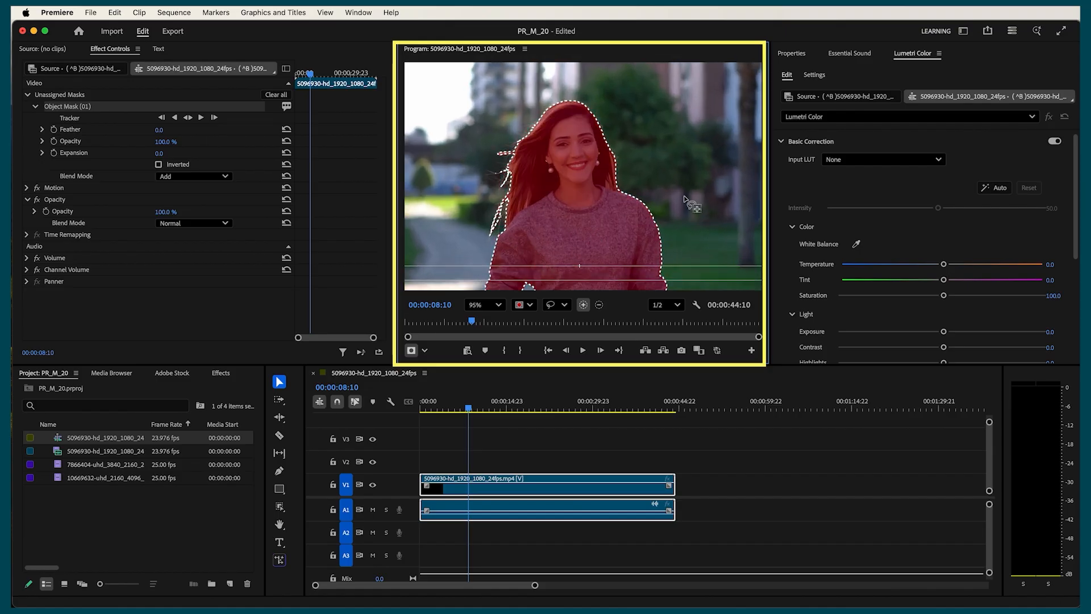
left_click(599, 304)
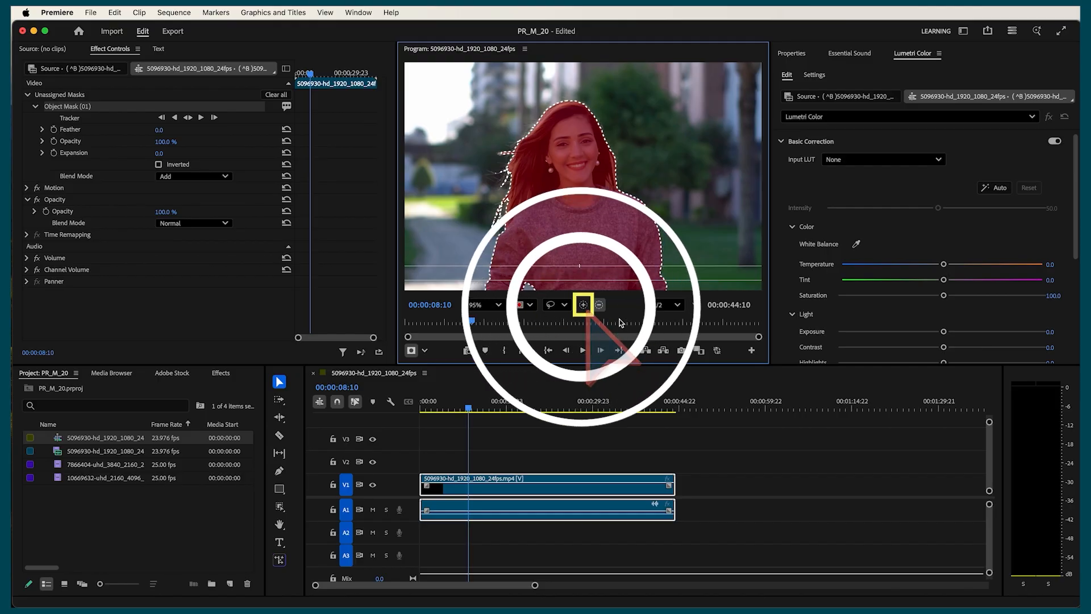
left_click(583, 305)
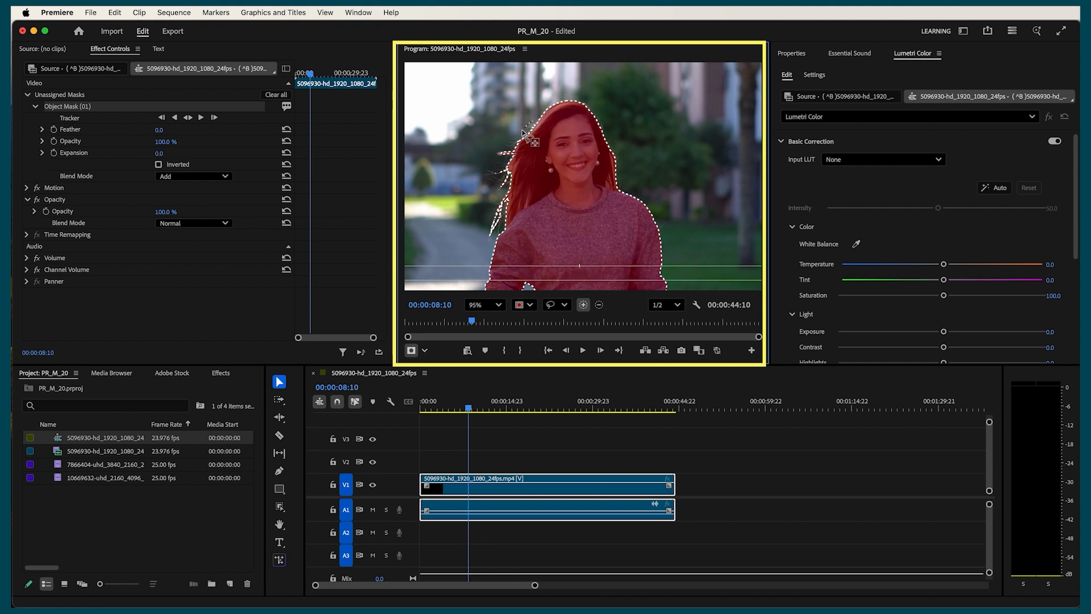
left_click_drag(528, 121, 527, 119)
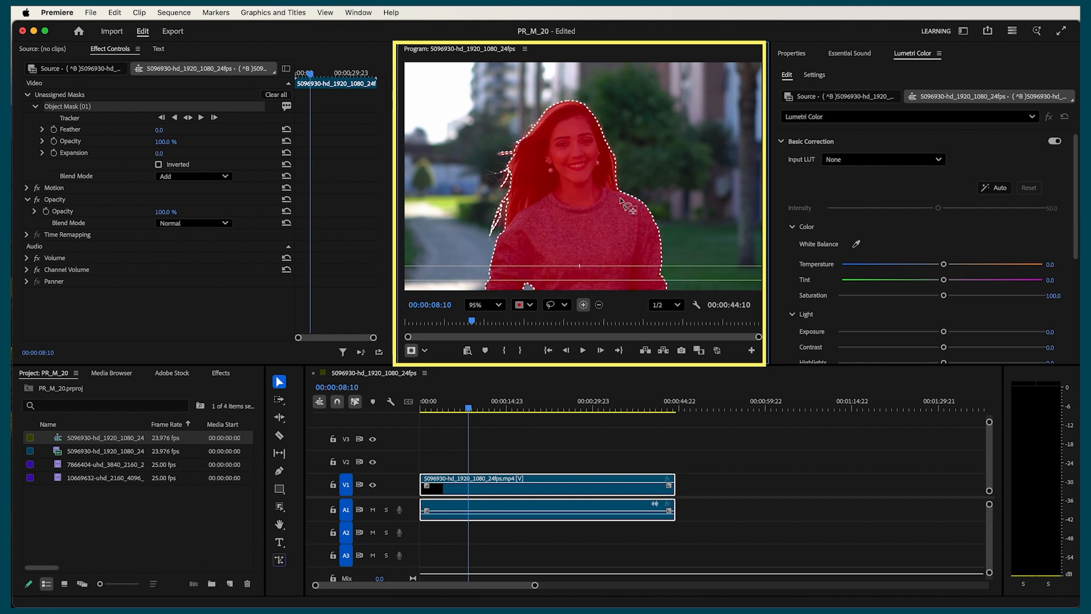
scroll(682, 180, "down", 5)
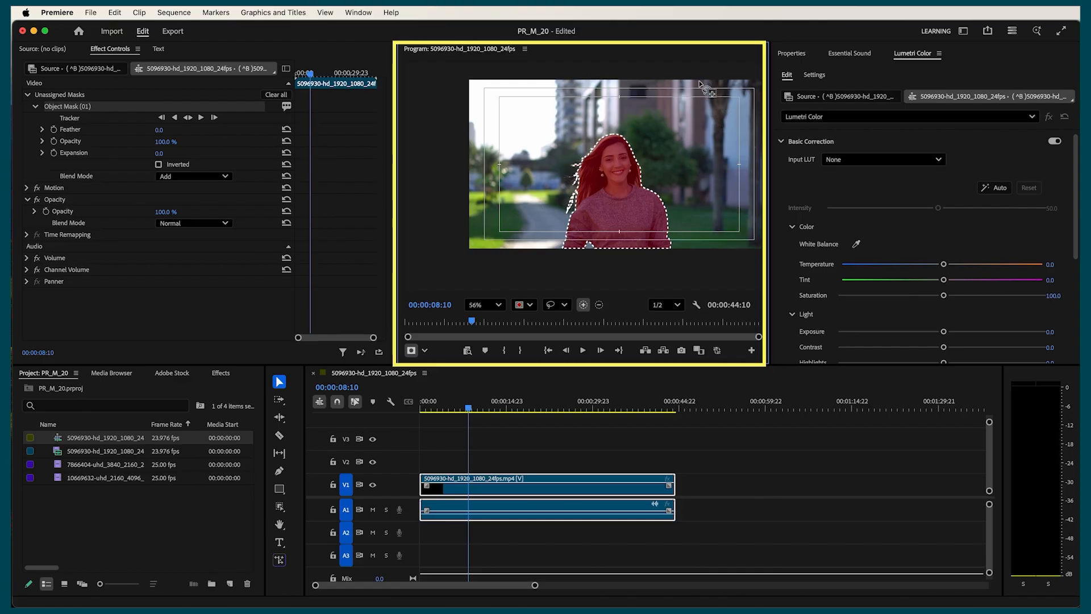
mouse_move(699, 188)
left_mouse_down()
mouse_move(718, 238)
mouse_move(731, 105)
left_mouse_up()
left_click_drag(713, 67, 700, 83)
left_click_drag(702, 180, 703, 182)
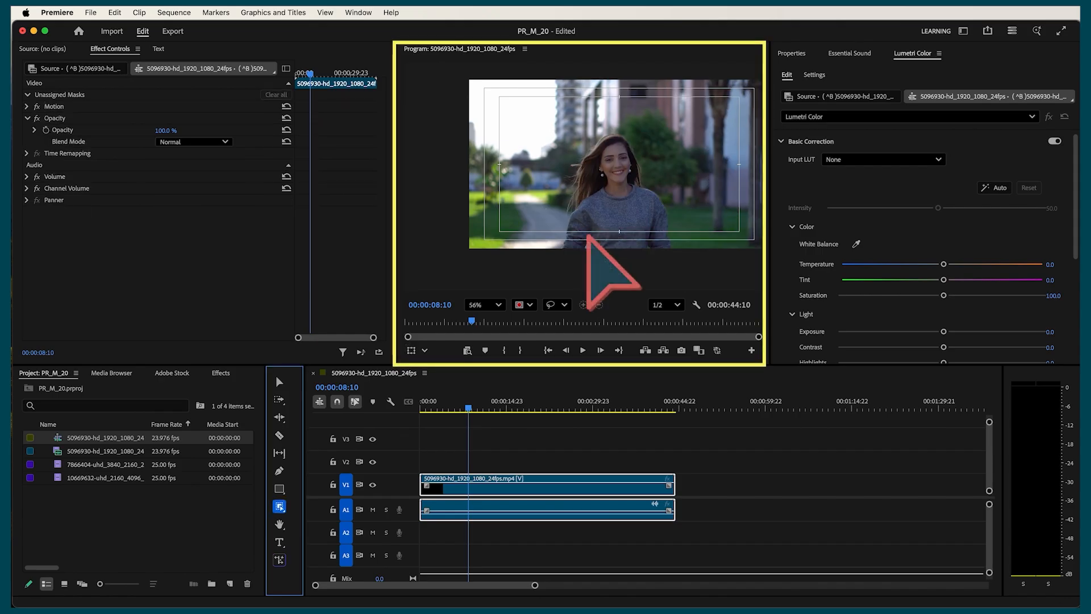
- Create a fresh object mask of the woman and track it both forward and backward through the clip
left_click(585, 232)
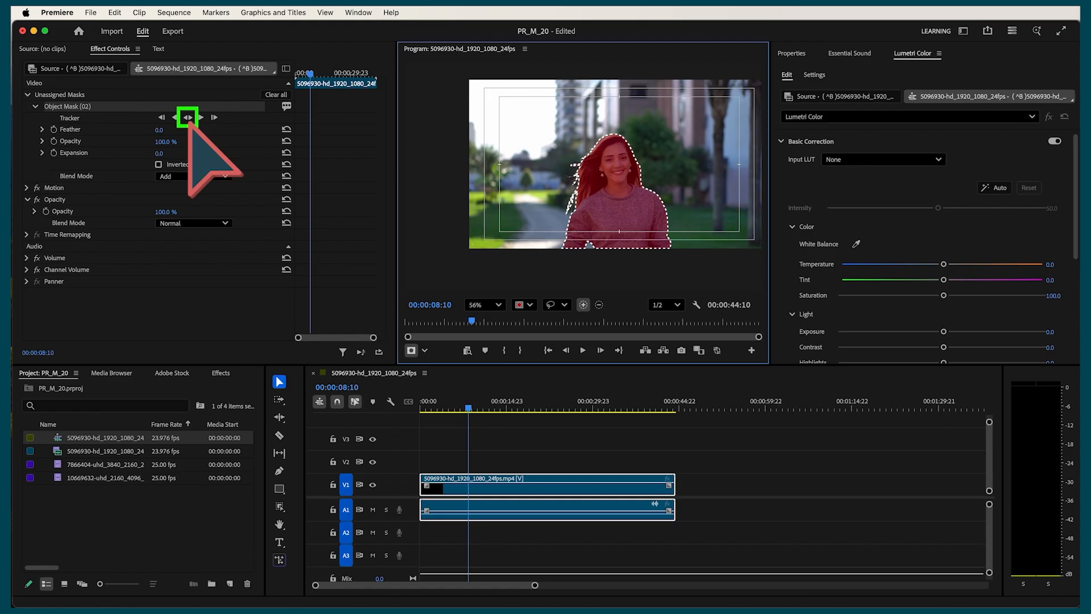
left_click(188, 118)
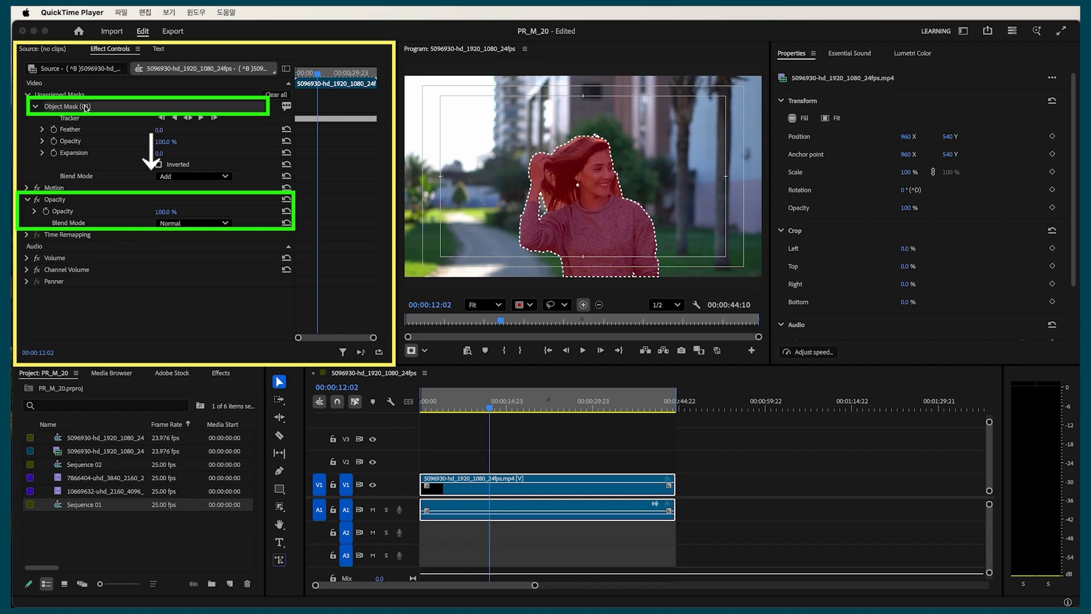
- Move the tracked object mask from Unassigned Masks into the clip's Opacity effect
left_click_drag(85, 108, 55, 199)
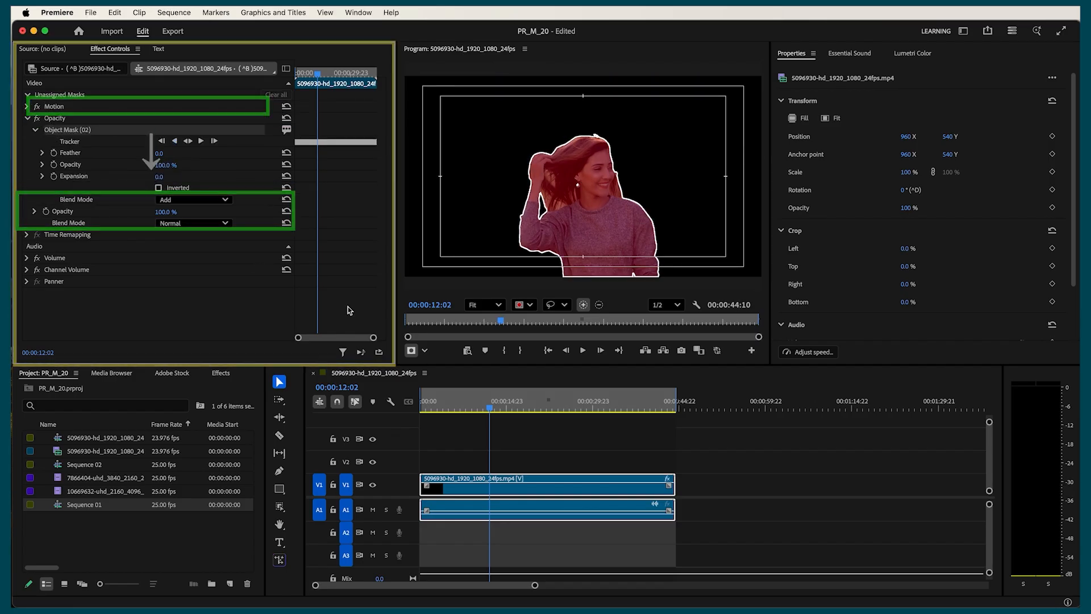
- Preview the cut-out woman further along the clip and move its object mask from Opacity back to Unassigned Masks
left_click(504, 439)
left_click_drag(476, 412, 550, 411)
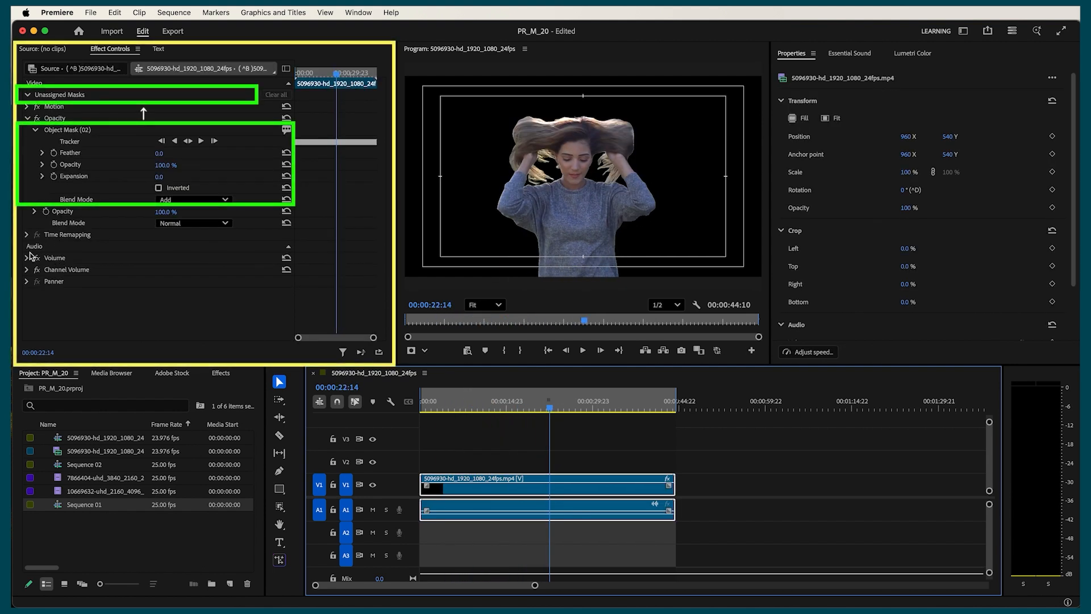
left_click(81, 133)
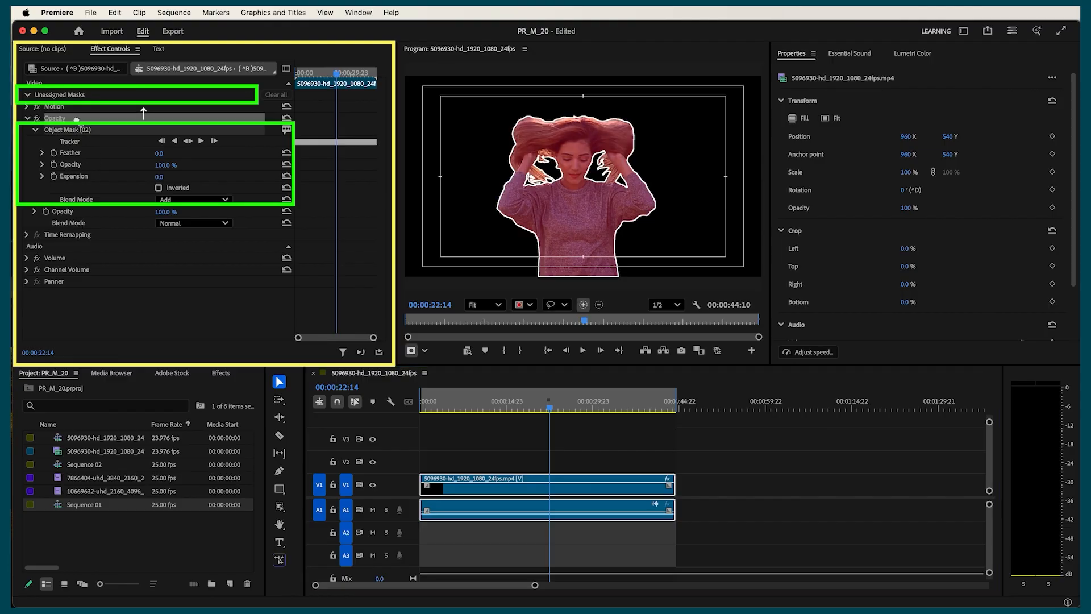
left_click_drag(73, 96, 73, 97)
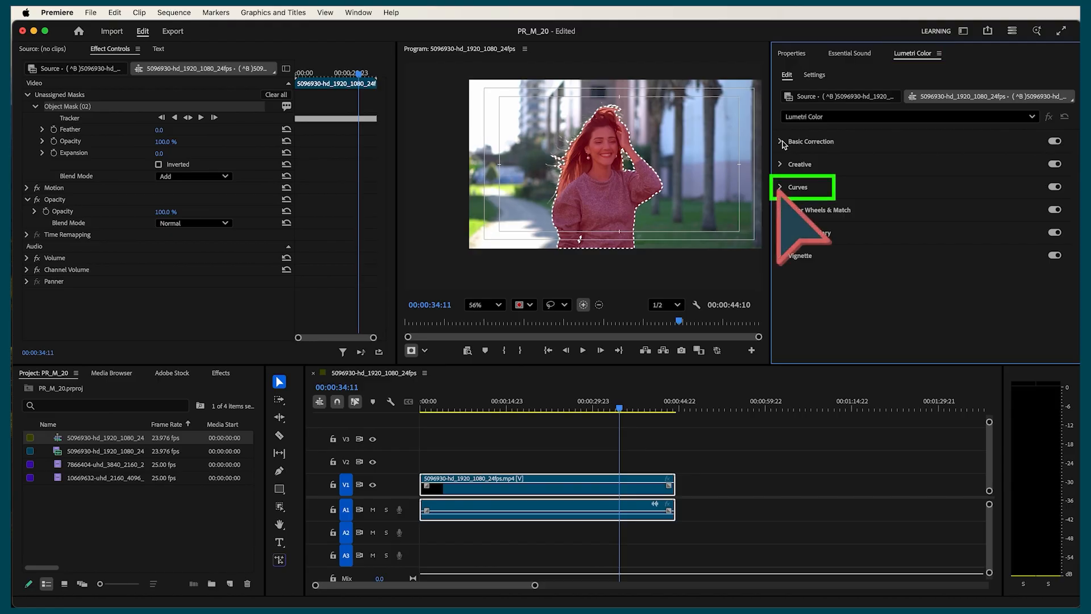
- Brighten the masked woman by raising the midtones of the Lumetri RGB curve, and compare with the effect off and on
left_click(790, 187)
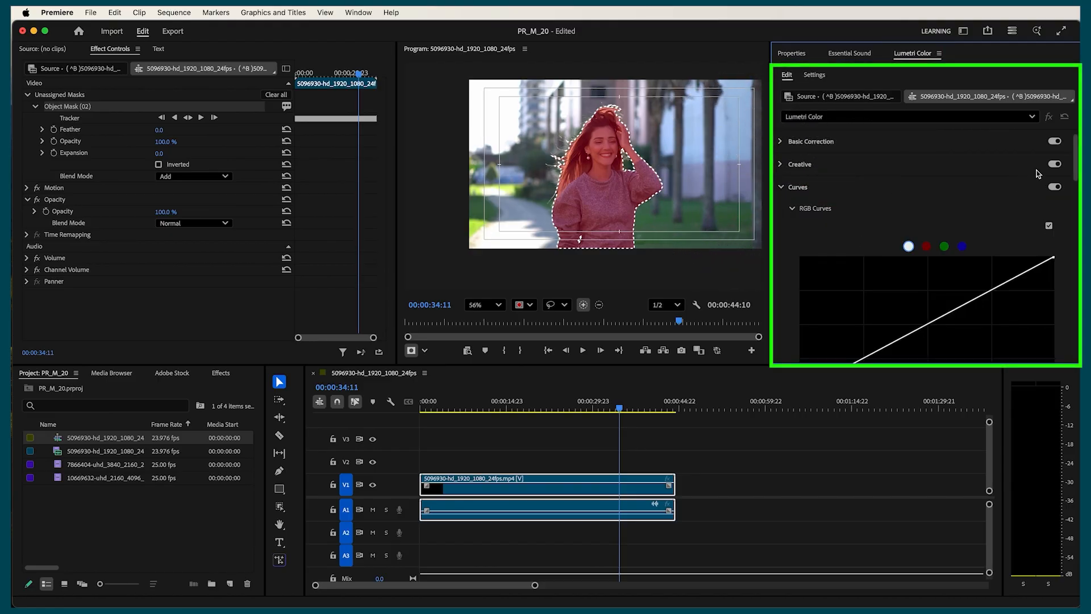
scroll(951, 233, "down", 4)
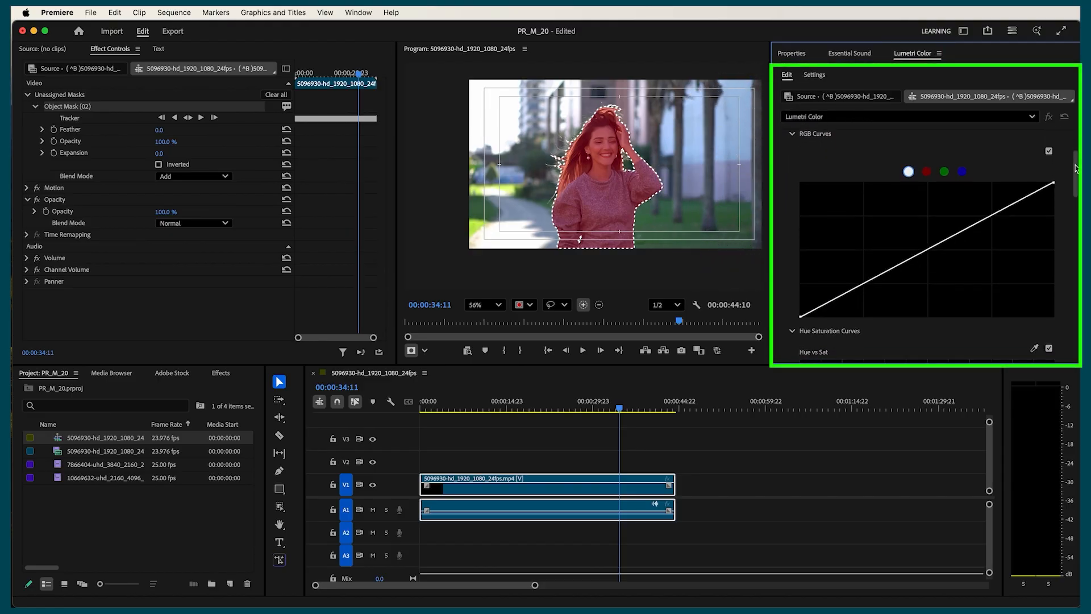
left_click_drag(926, 254, 914, 243)
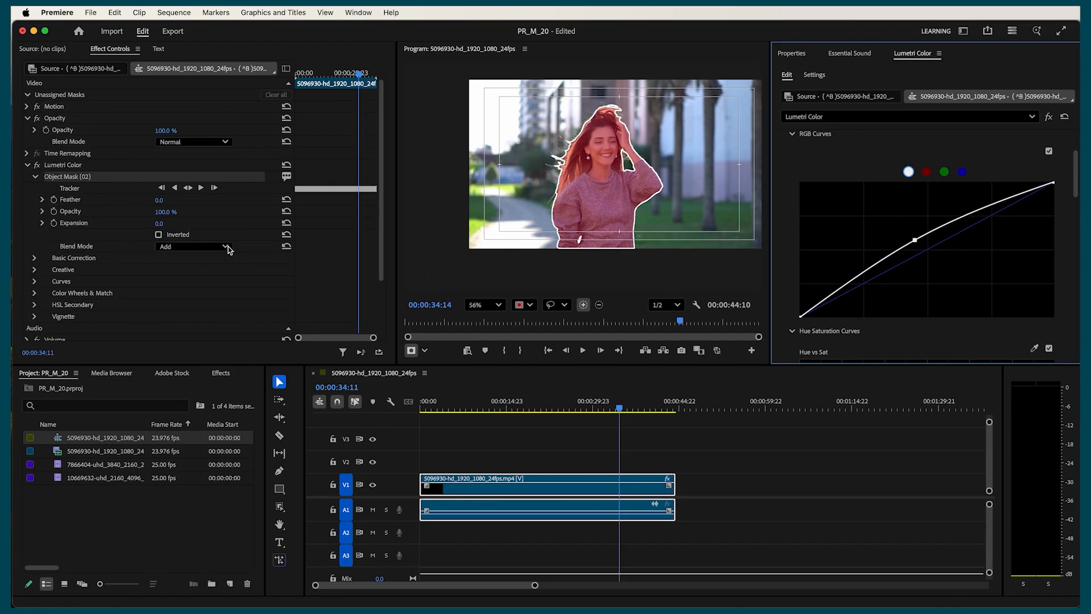
left_click(565, 453)
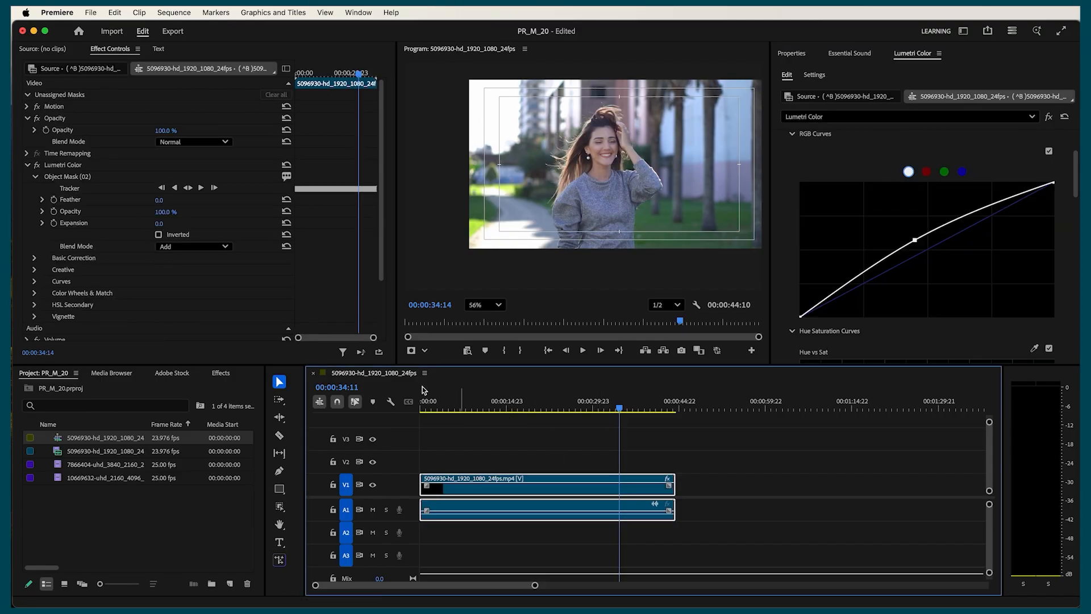
left_click(37, 164)
left_click(36, 166)
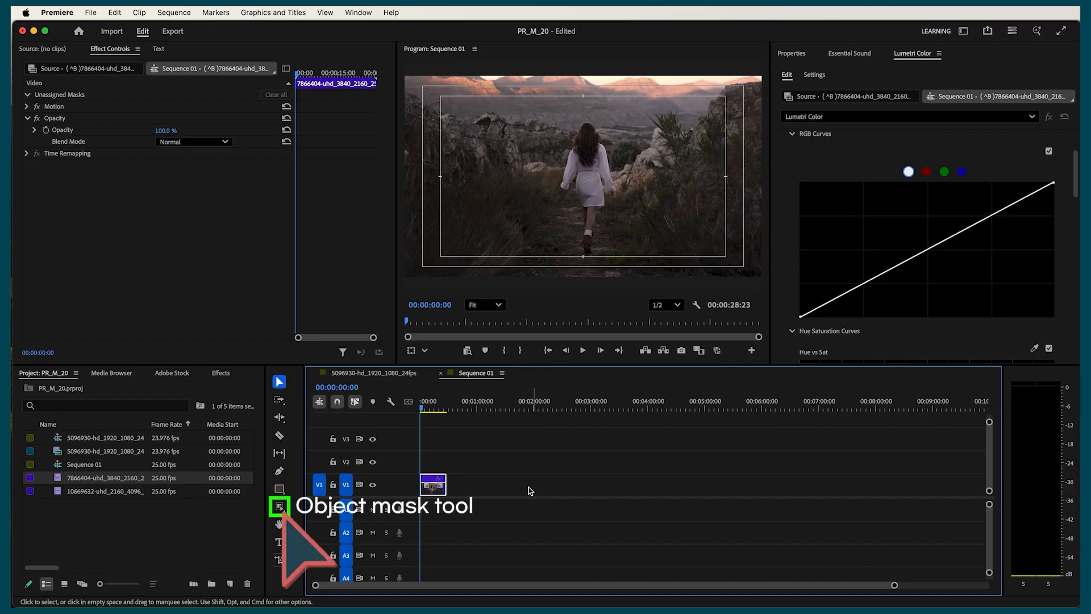
- Mask the walking woman in Sequence 01 with the Object Mask tool and track the mask forward and backward
left_click(279, 505)
left_click(591, 231)
left_click(188, 117)
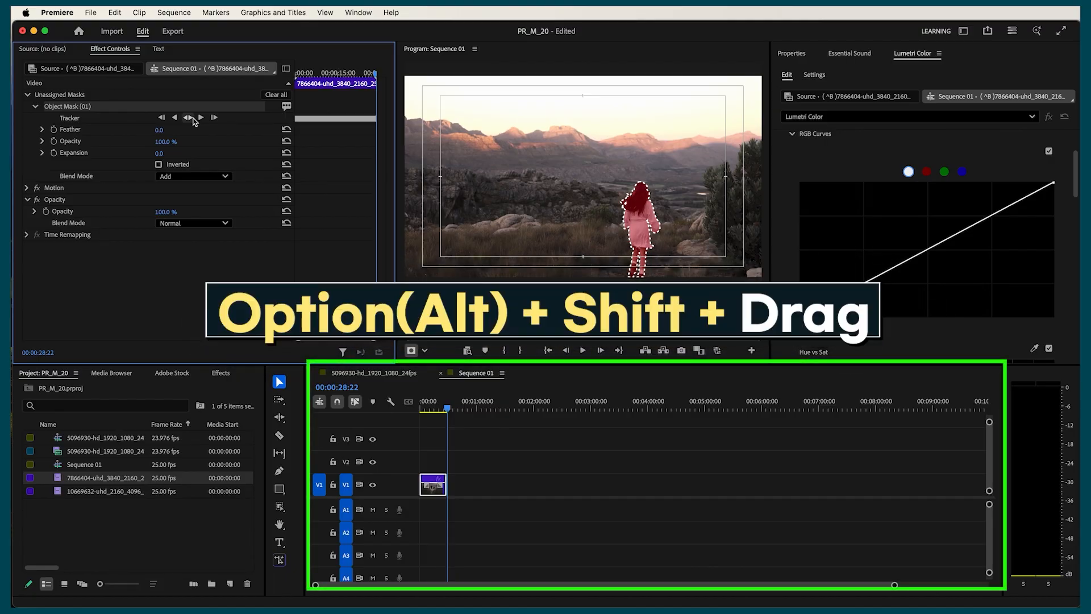
- Duplicate the masked clip from V1 onto V3 and move the copy's object mask from Unassigned Masks into Opacity
left_click(463, 459)
key("=")
key("=")
left_click(480, 482)
left_click_drag(481, 485, 471, 438)
left_click(486, 405)
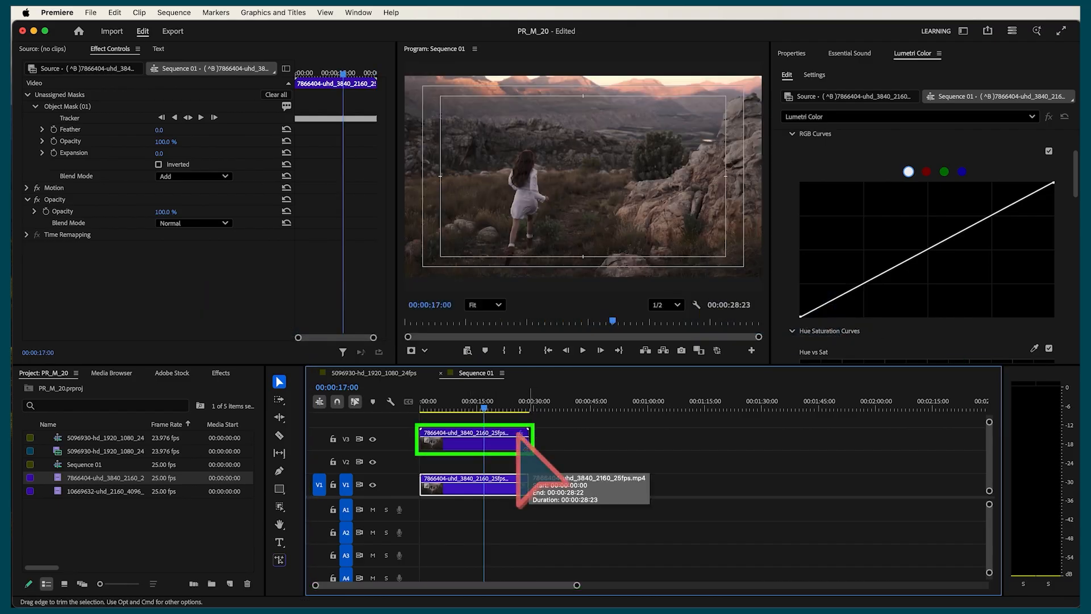
left_click(521, 434)
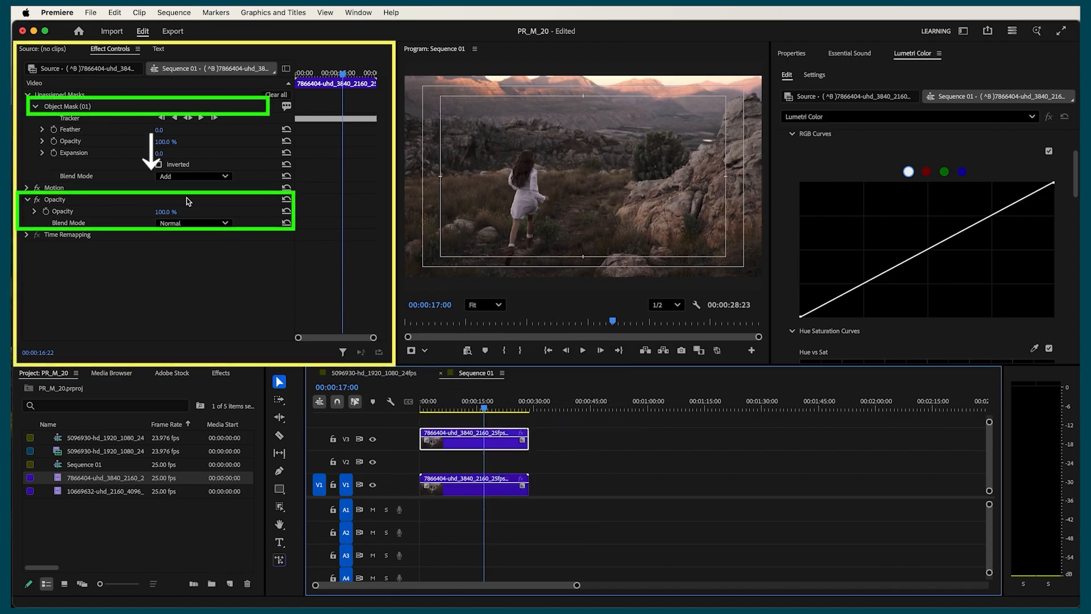
left_click_drag(72, 107, 73, 200)
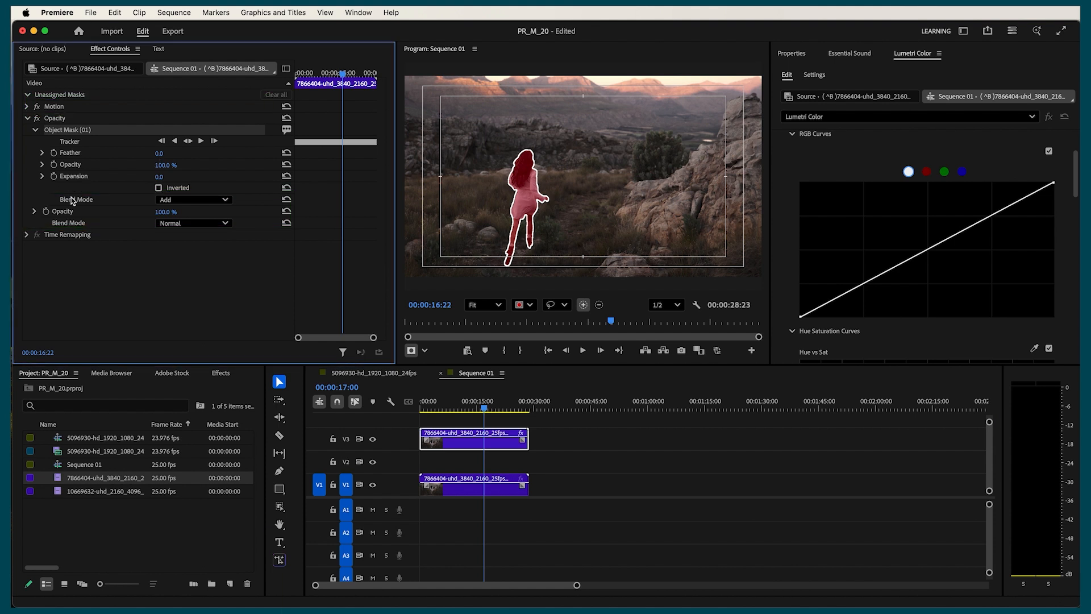
- Add a centred "R U N" title on V4 with the Type tool, spanning the full length of the footage
left_click(279, 542)
left_click(489, 169)
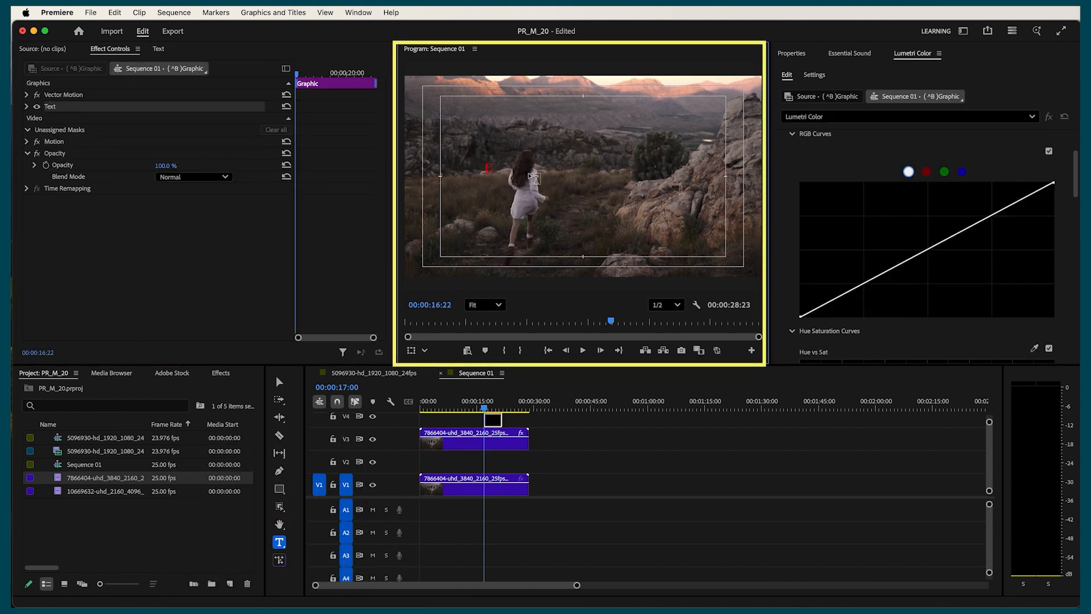
type("RUN")
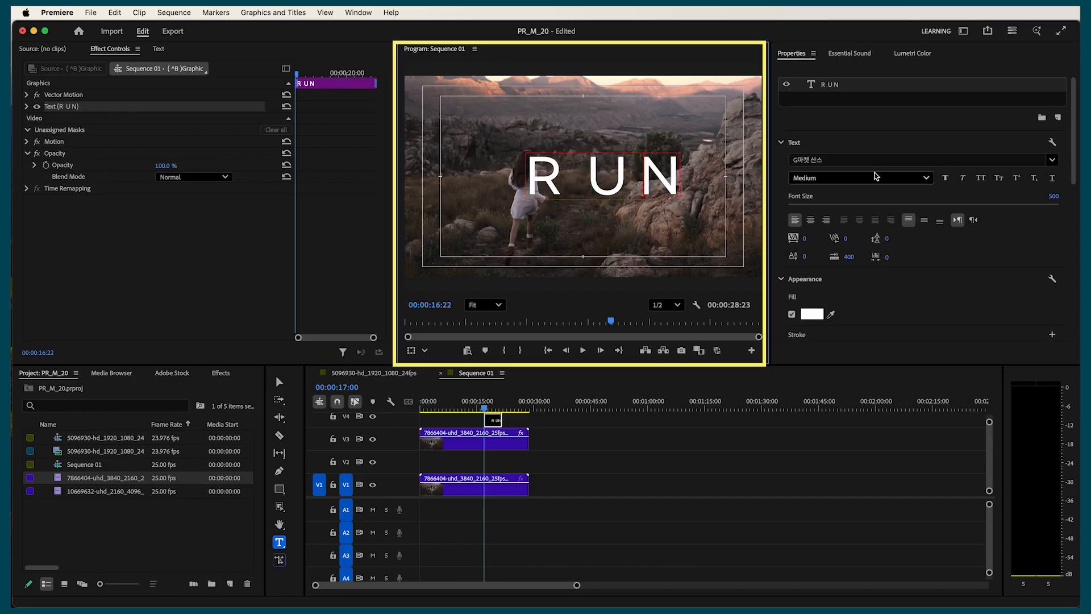
left_click(597, 433)
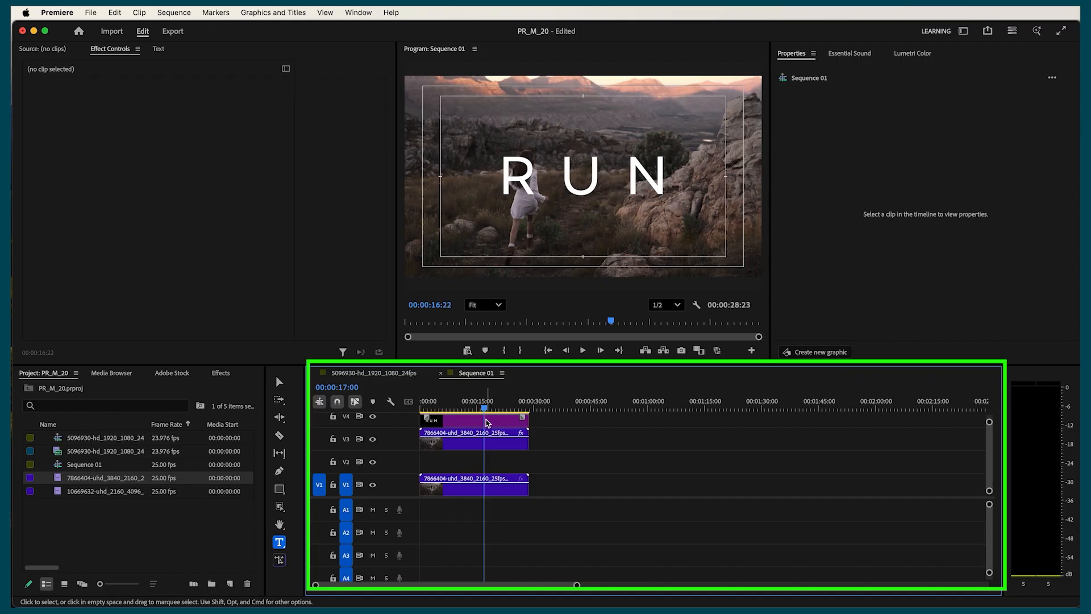
- Move the title clip down to V2 between the two footage layers and play the sequence from its start
left_click_drag(488, 423, 488, 465)
left_click(616, 459)
key("Home")
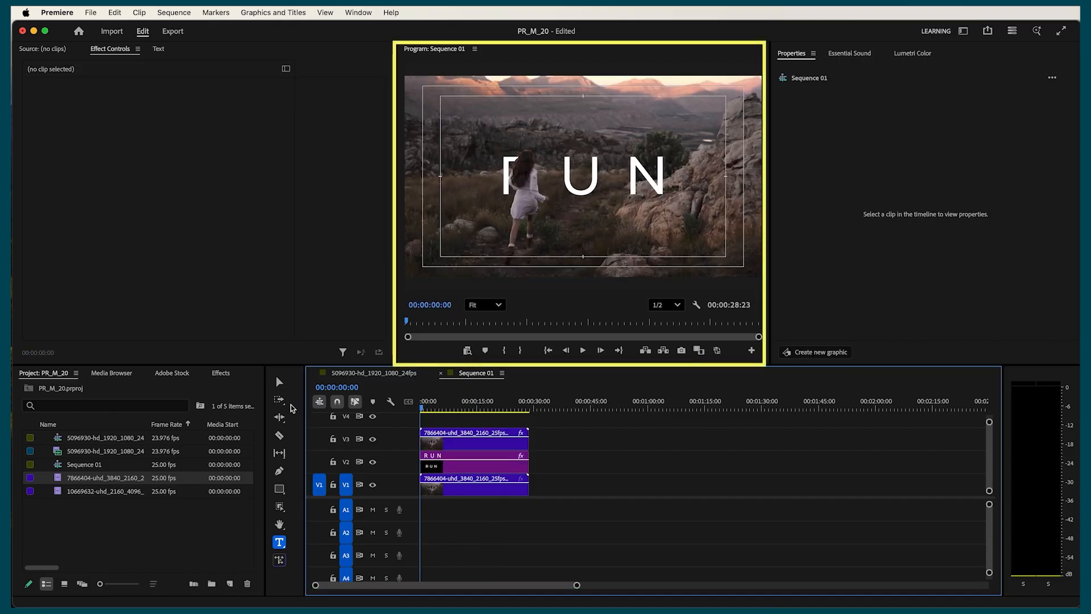
key("space")
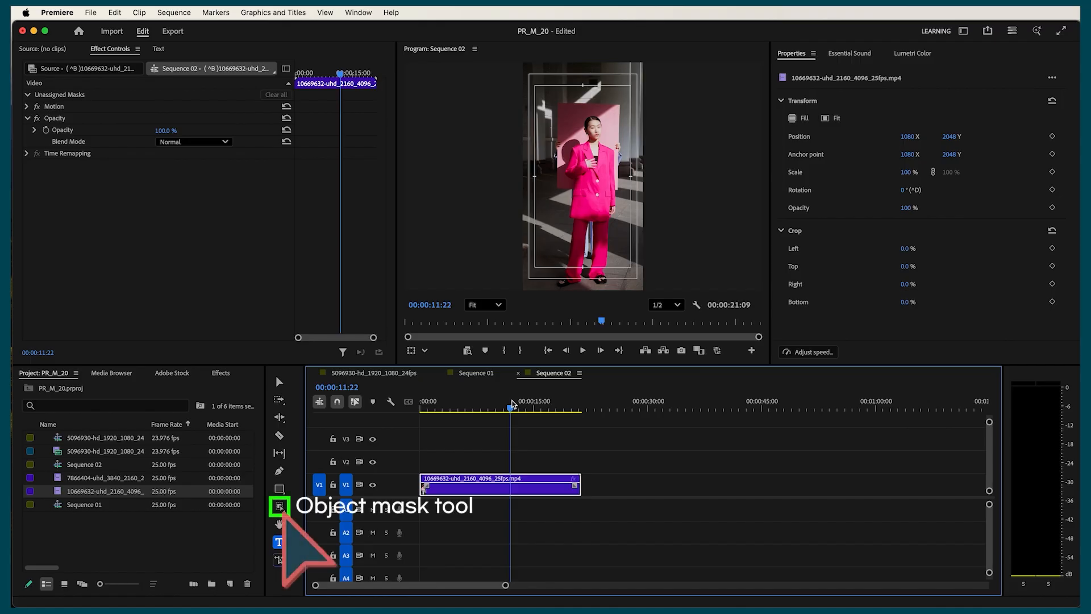
- Mask the woman in the pink suit in Sequence 02 with the Object Mask tool and track it in both directions
left_click(279, 505)
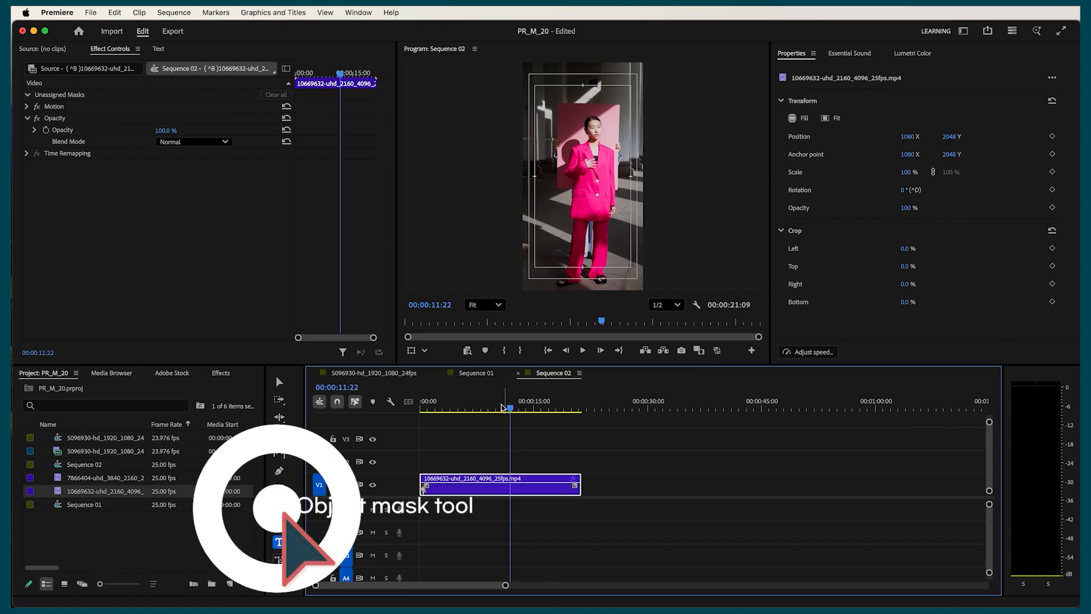
left_click(589, 191)
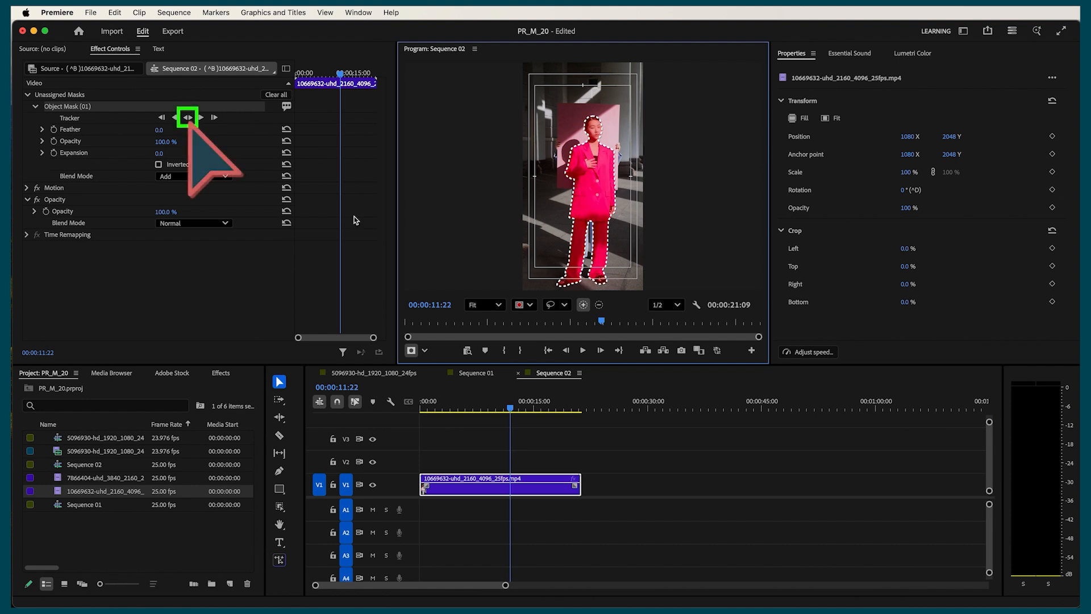
left_click(188, 117)
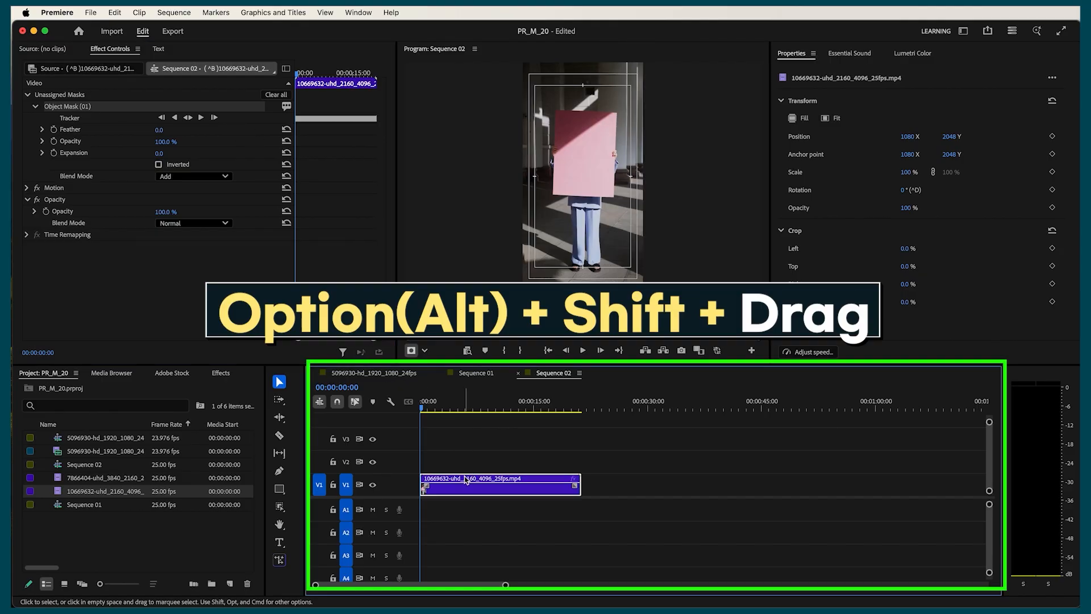
- Duplicate the masked clip from V1 onto V2 and hide the V2 track
left_click_drag(466, 480, 470, 466)
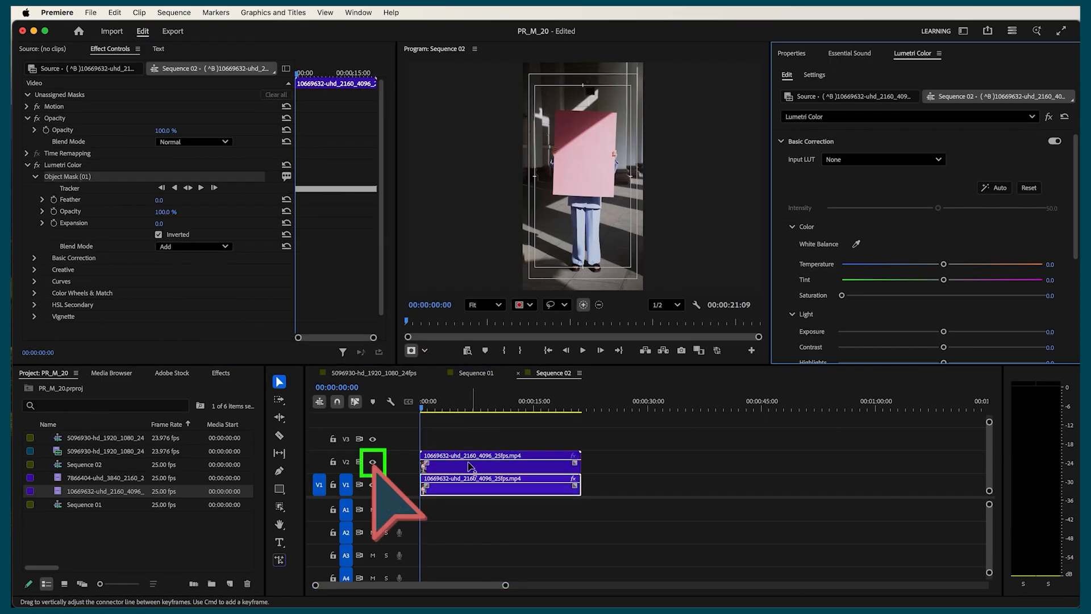
left_click(372, 461)
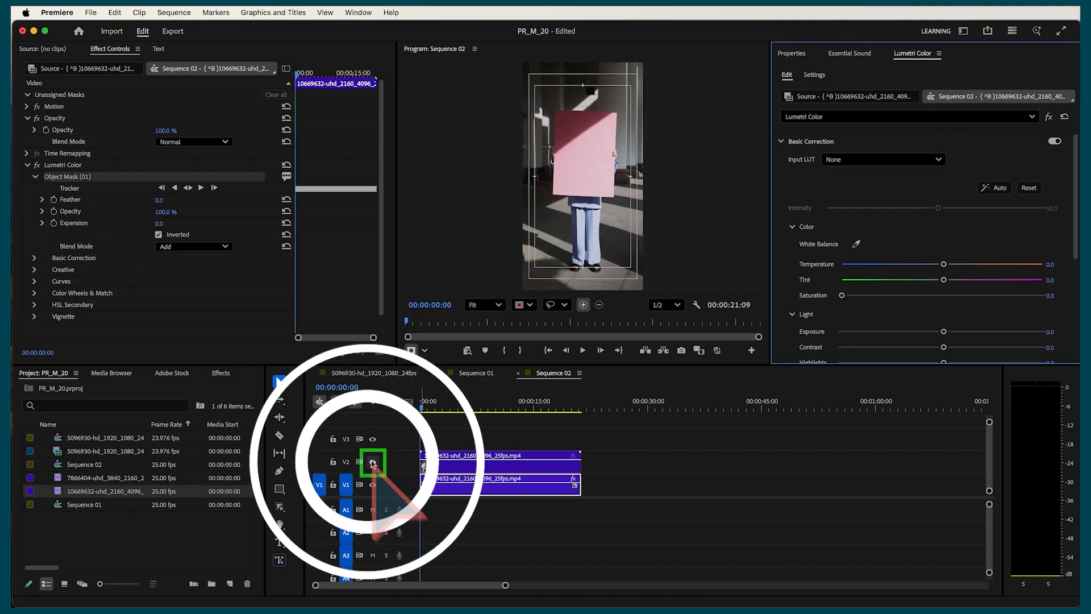
- Invert the V1 clip's object mask and set its Lumetri Basic Correction saturation to 0
left_click(457, 487)
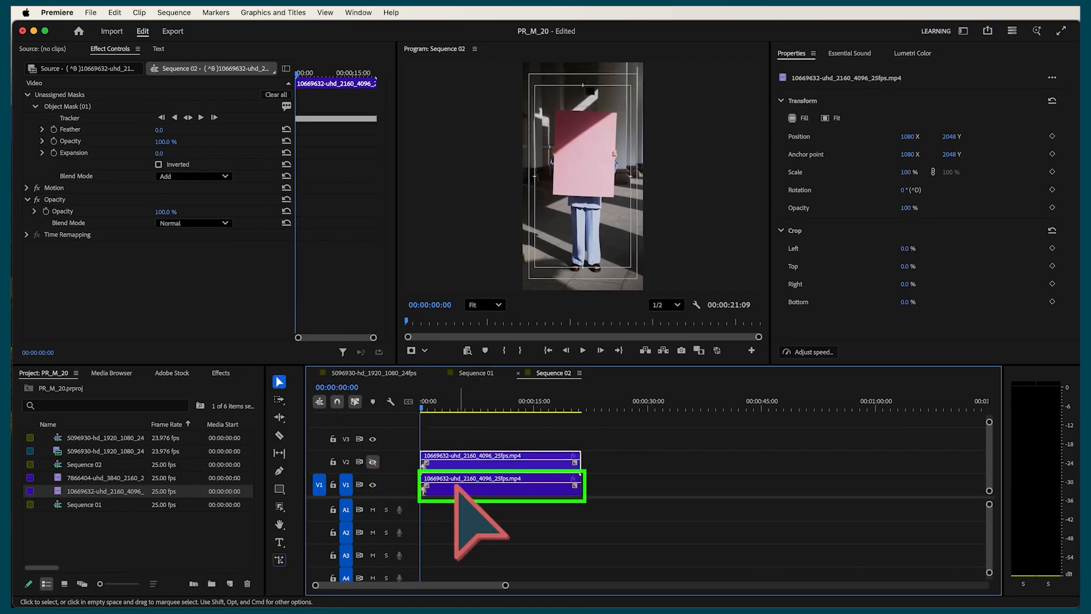
left_click(457, 486)
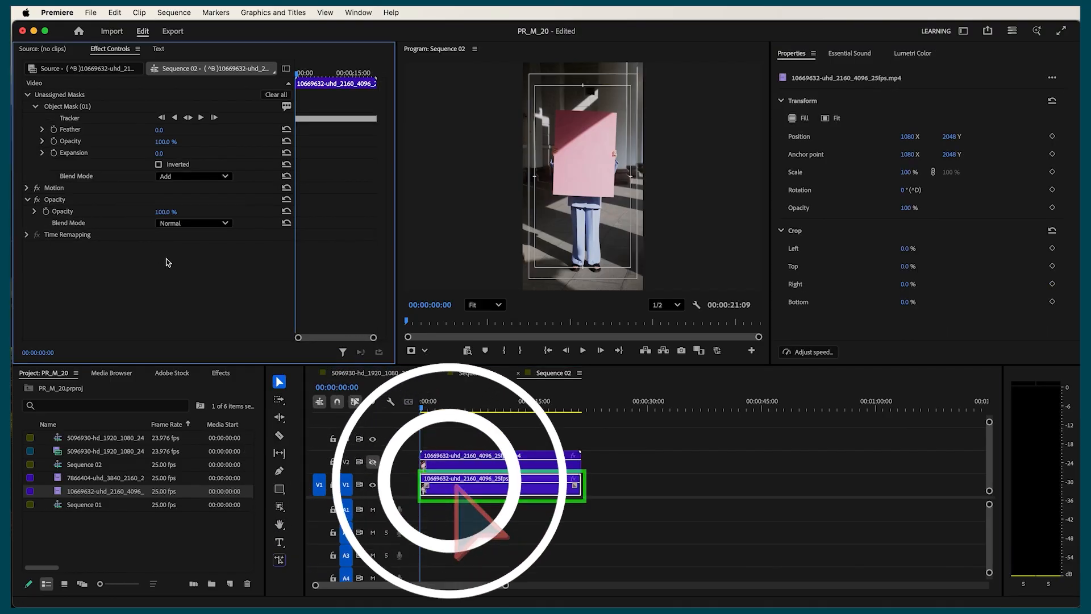
left_click(158, 164)
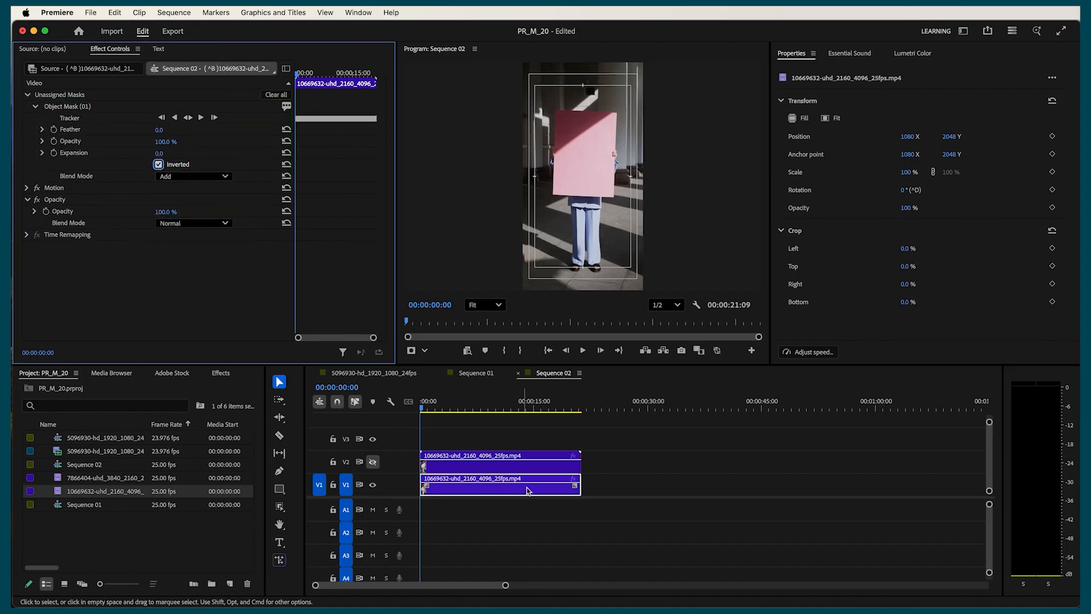
left_click(915, 65)
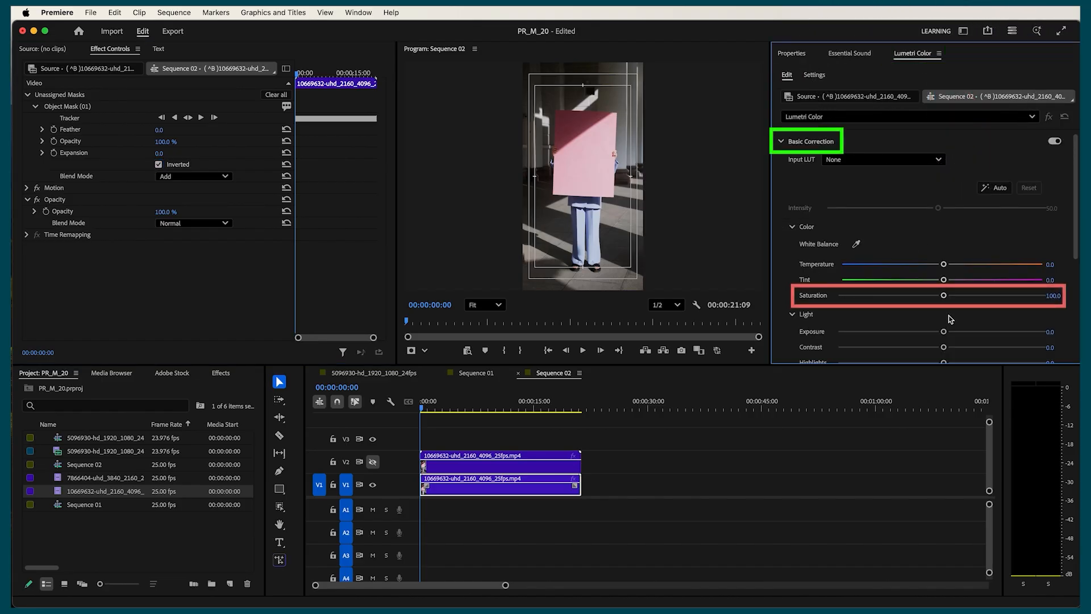
left_click_drag(946, 302, 724, 319)
left_click_drag(427, 408, 458, 407)
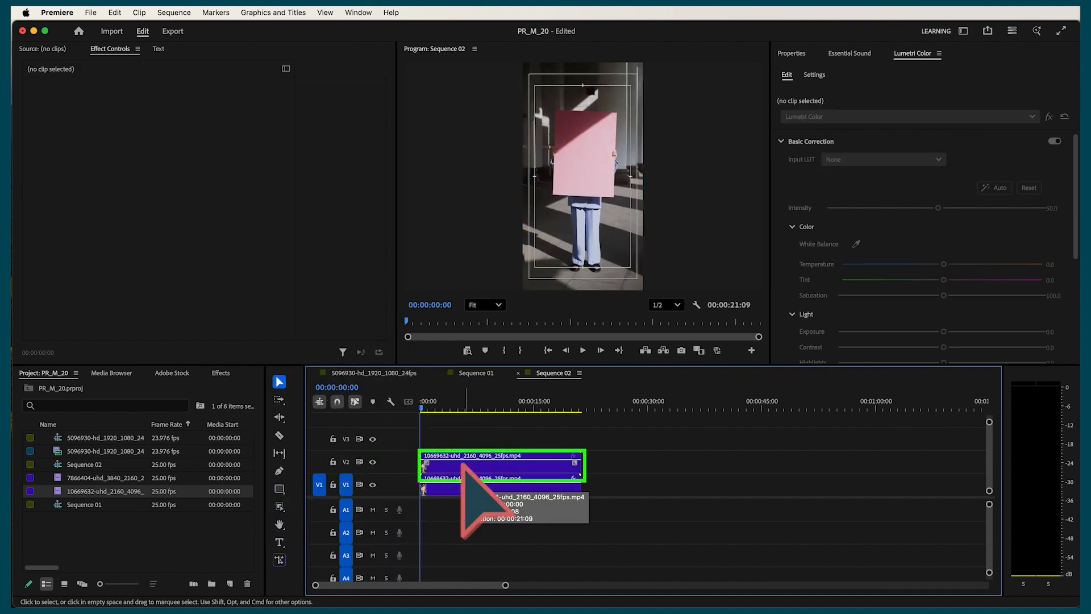
- Move the V2 clip's object mask from Unassigned Masks into its Opacity effect
left_click(463, 464)
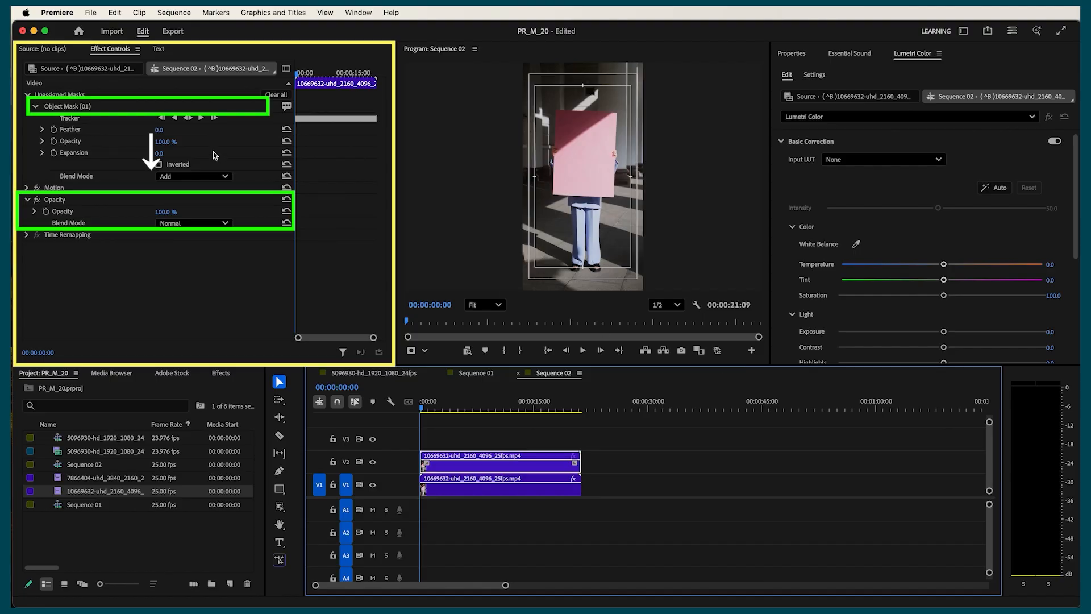
left_click(85, 107)
left_click(80, 199)
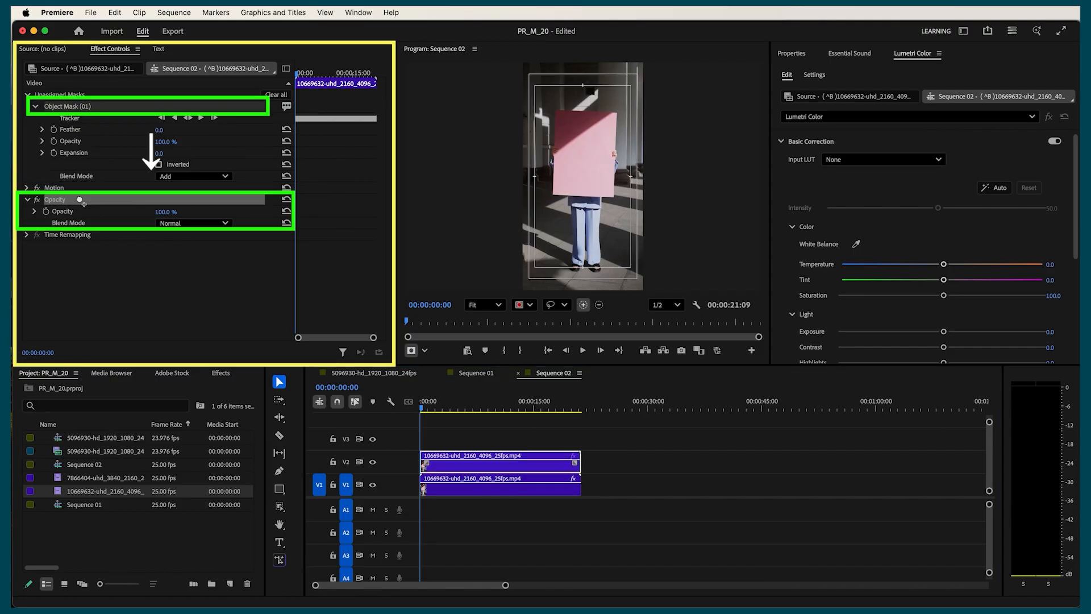
left_click_drag(80, 198, 82, 201)
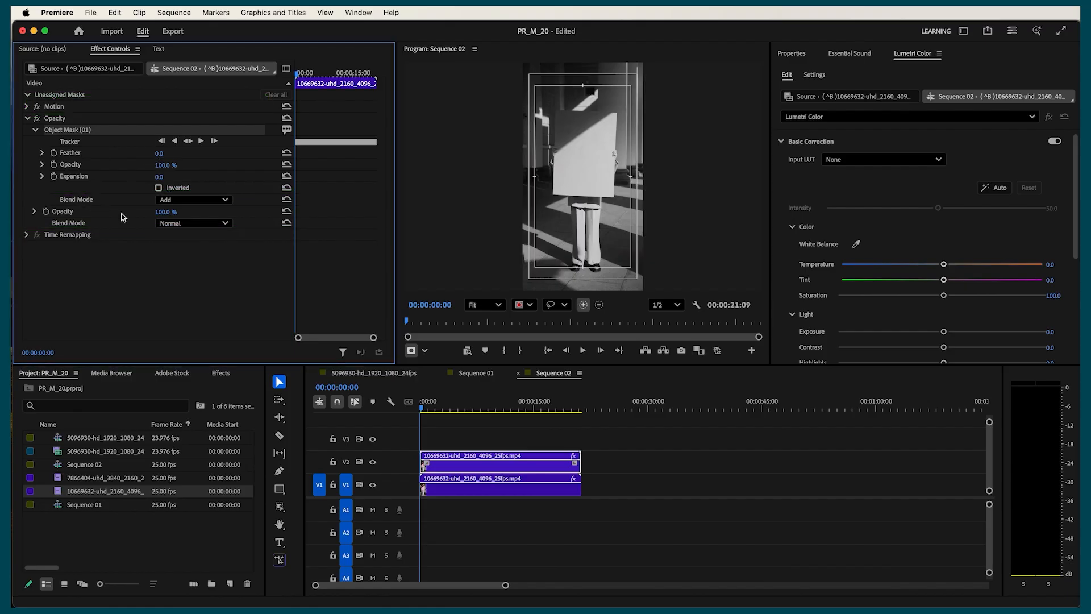
- Sample the pink suit for the V2 clip's Hue vs Sat curve and raise the middle point to boost its saturation
left_click(782, 143)
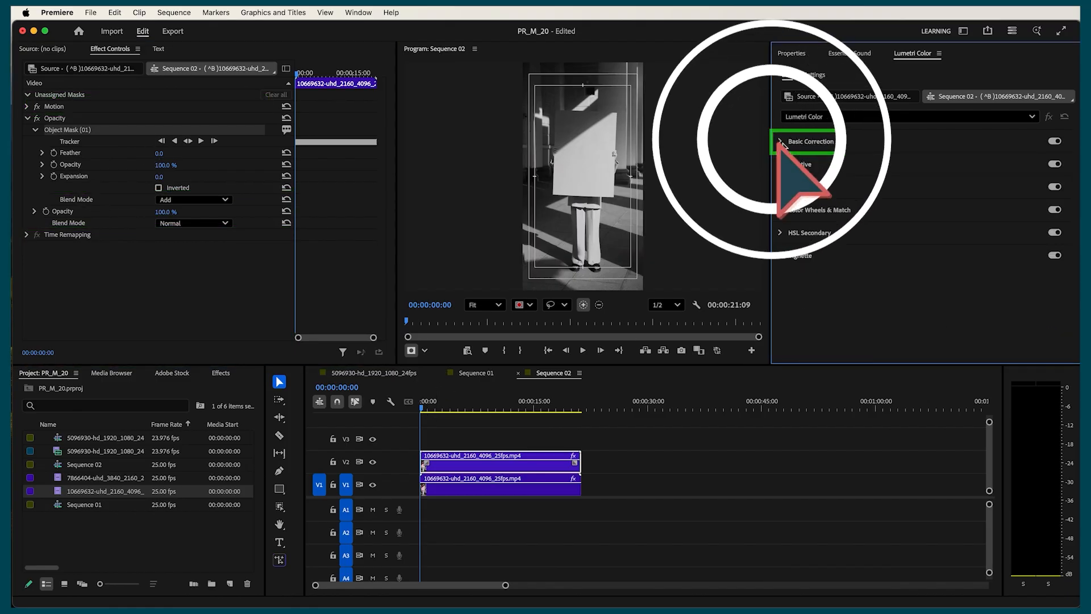
left_click(784, 188)
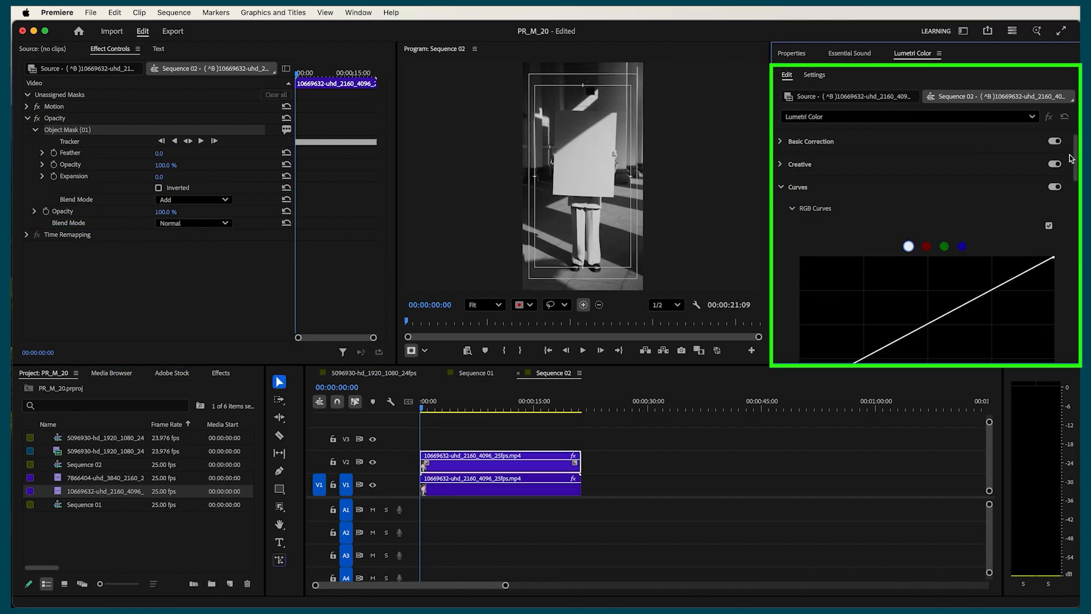
left_click(521, 409)
left_click_drag(1076, 147, 1075, 205)
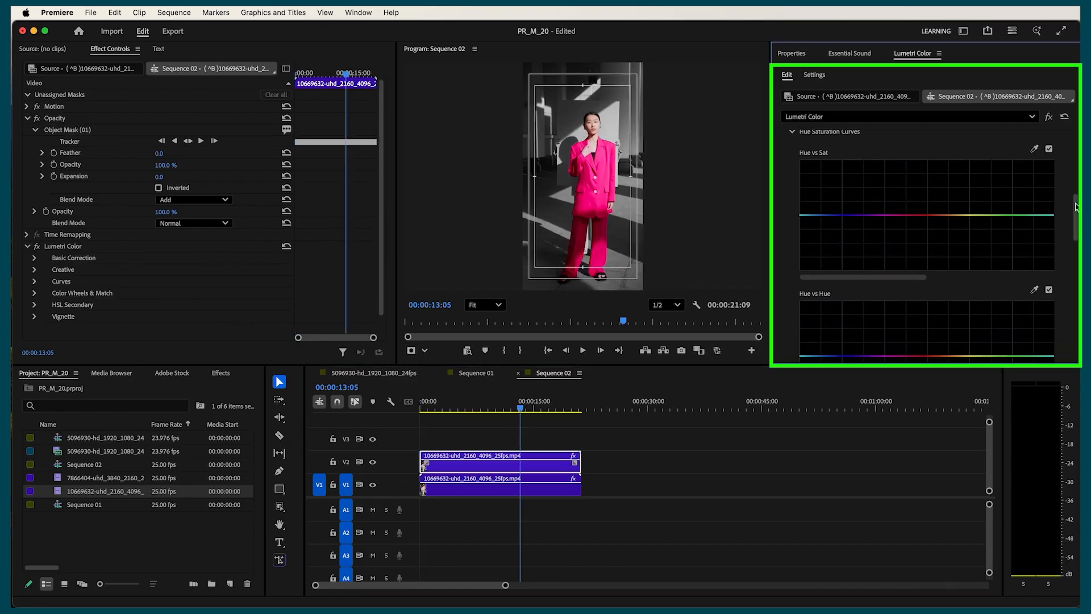
left_click(1034, 157)
left_click(594, 171)
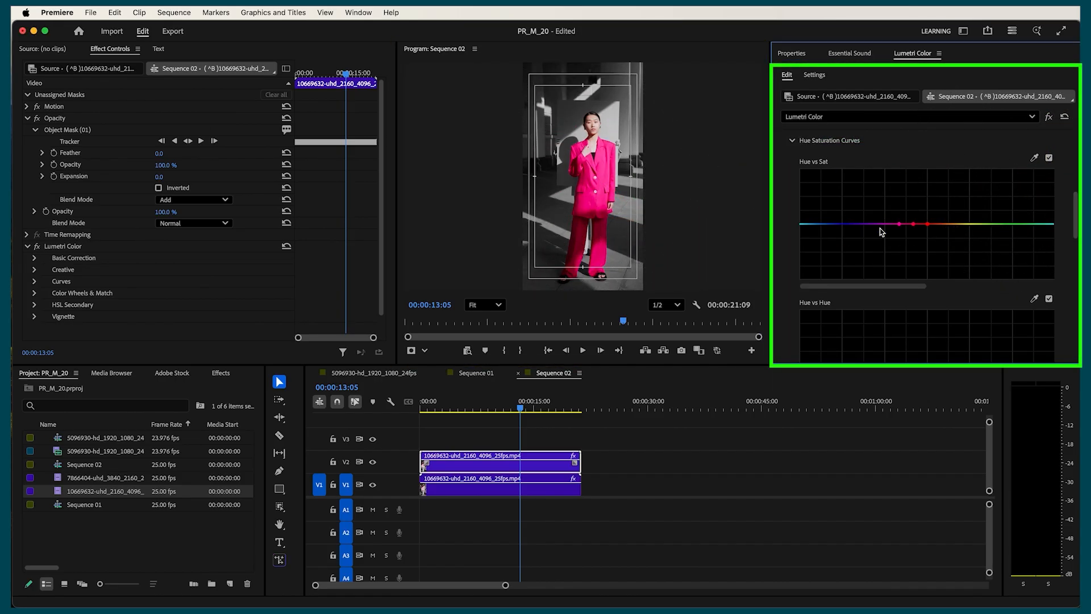
left_click_drag(914, 226, 912, 202)
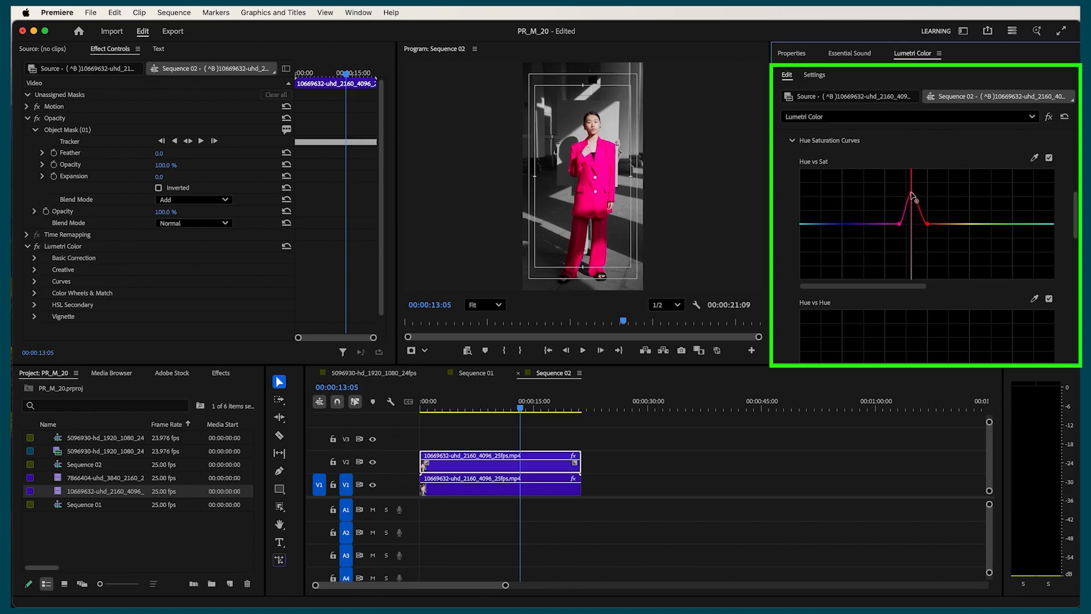
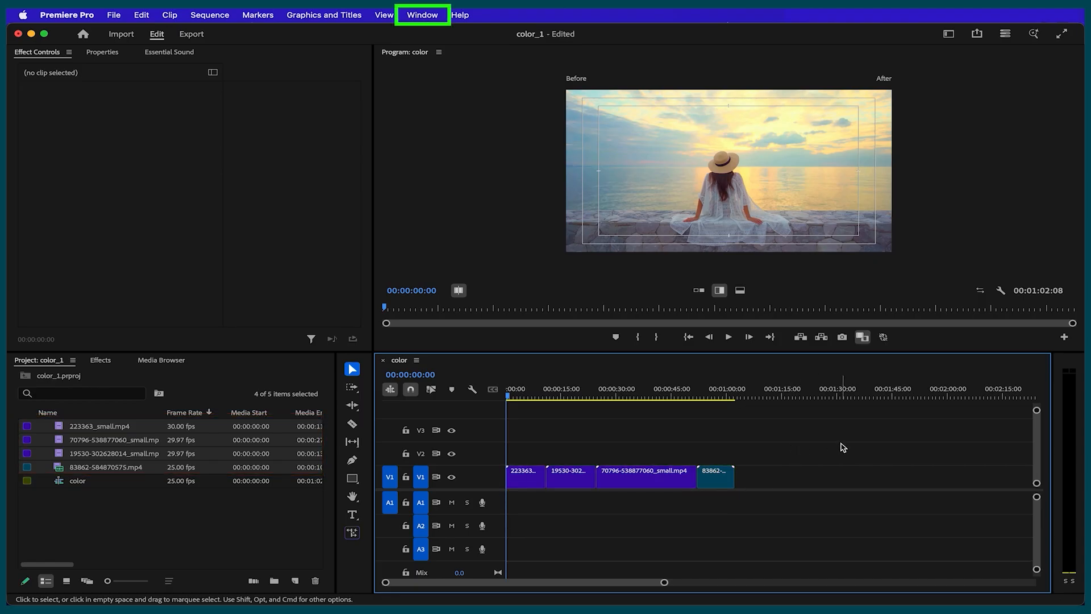
- Open Lumetri Color's Color Match for the first clip and show the Comparison View with the reference frame at 00:00:00:00
left_click(422, 15)
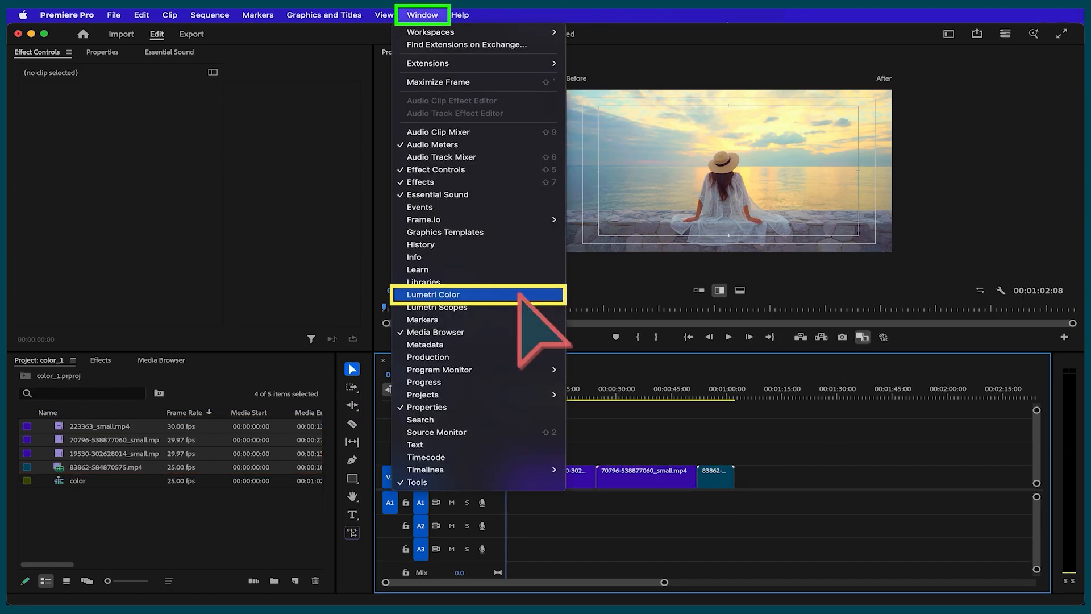
left_click(518, 295)
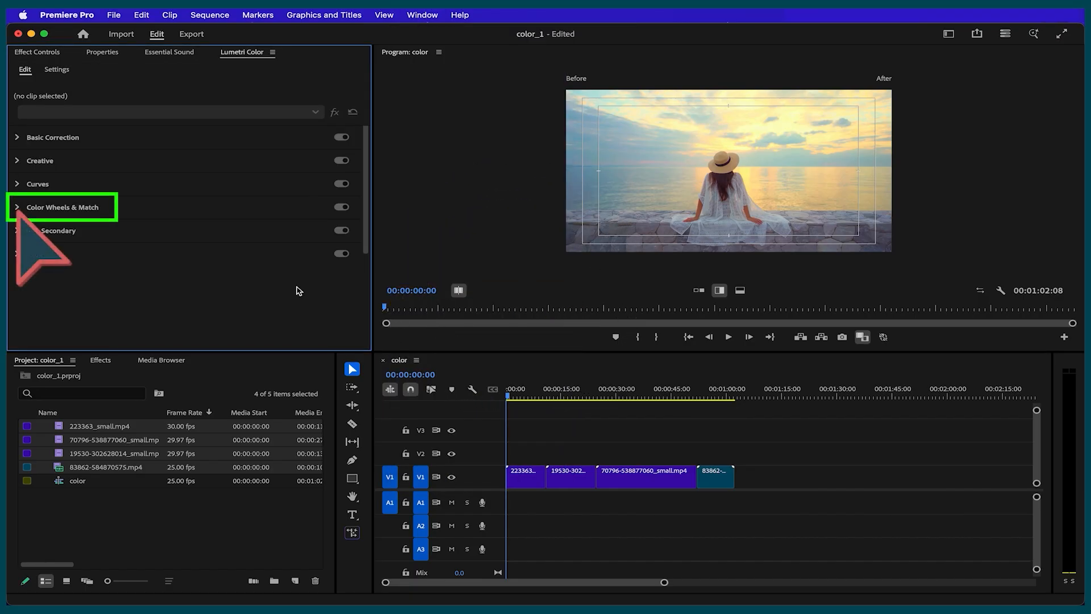
left_click(526, 479)
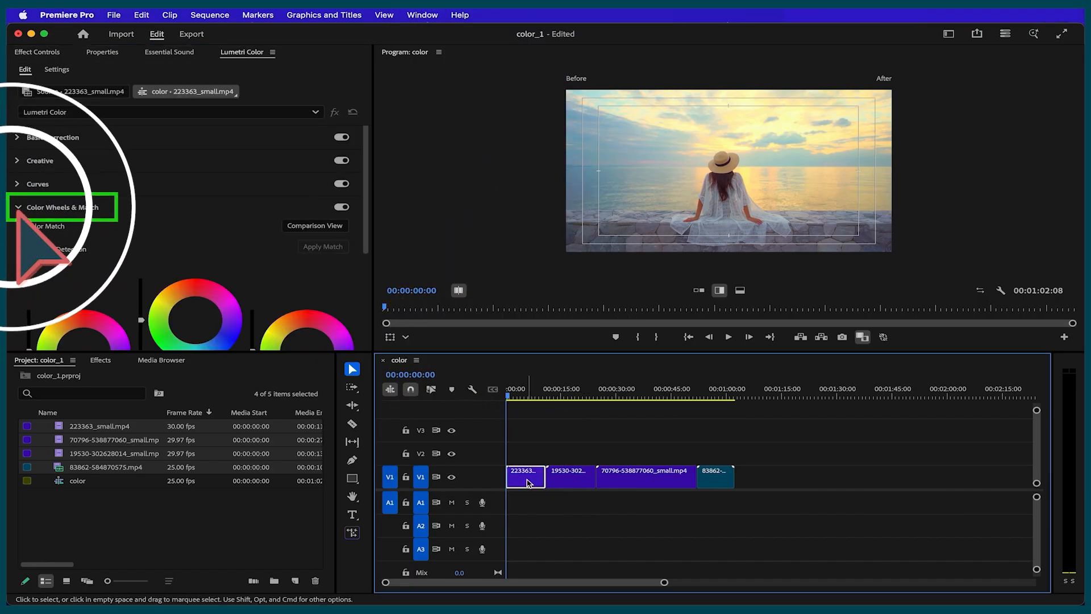
left_click(340, 226)
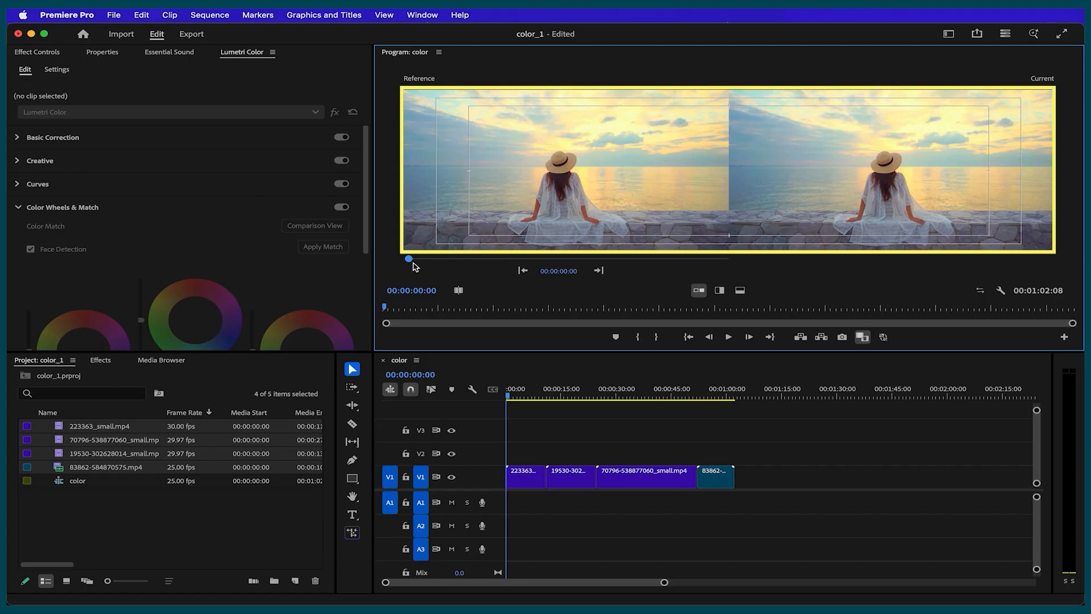
mouse_move(413, 262)
left_mouse_down()
mouse_move(571, 263)
mouse_move(410, 262)
left_mouse_up()
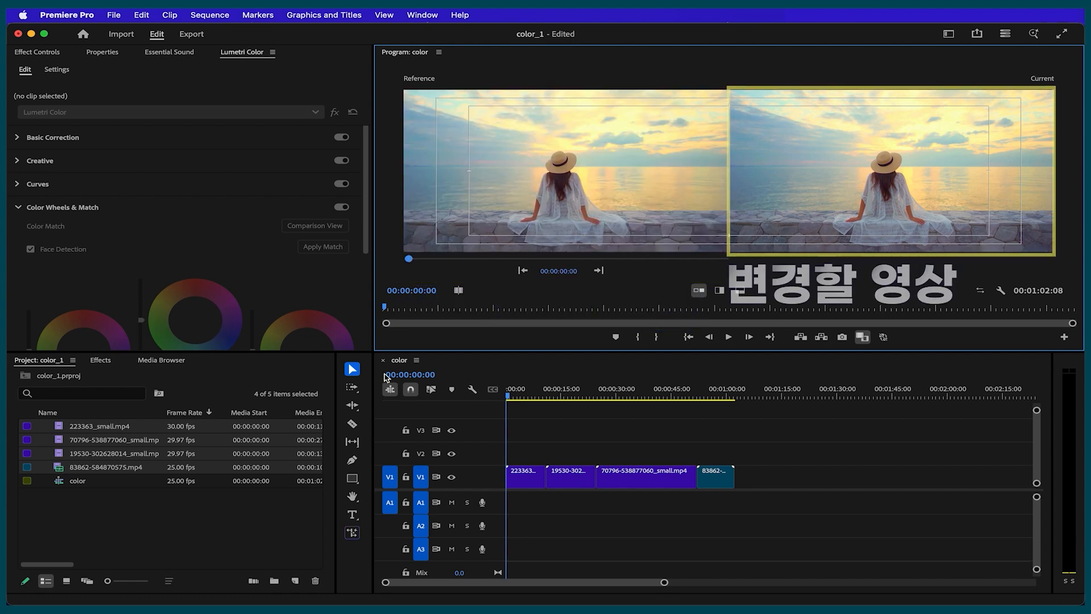
left_click(563, 392)
left_click(635, 391)
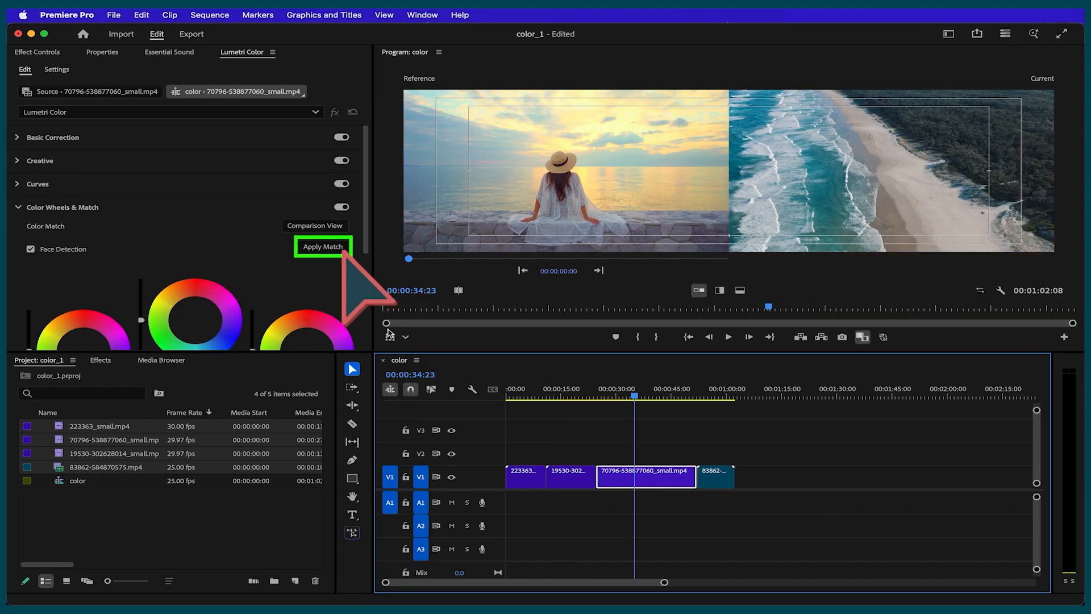
left_click(333, 248)
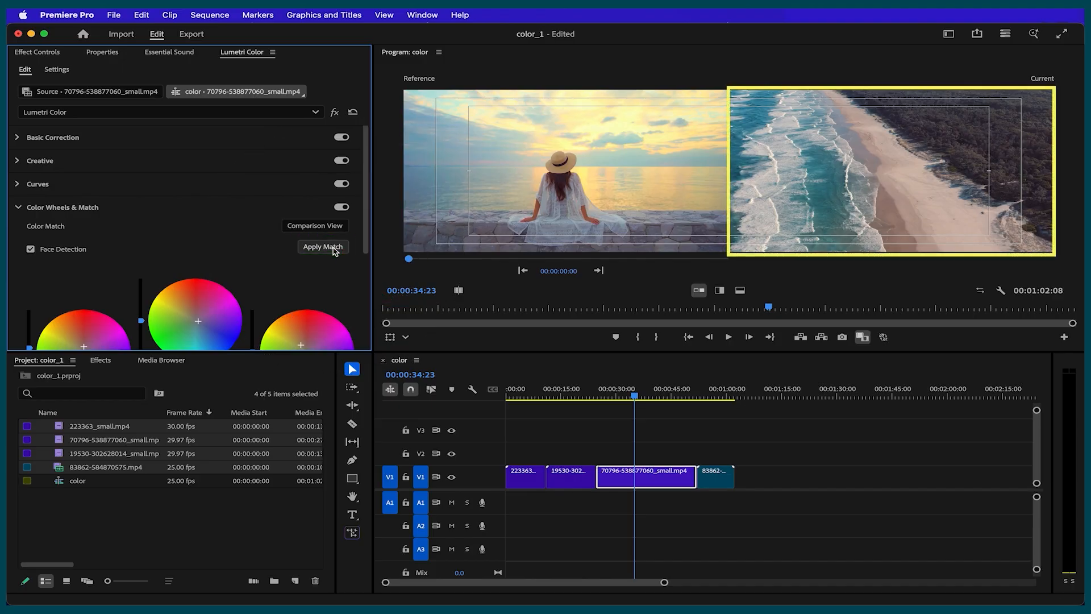
- Apply the color match to the 83862-584870575.mp4 clip and toggle its Lumetri effect off and on to compare
left_click(724, 483)
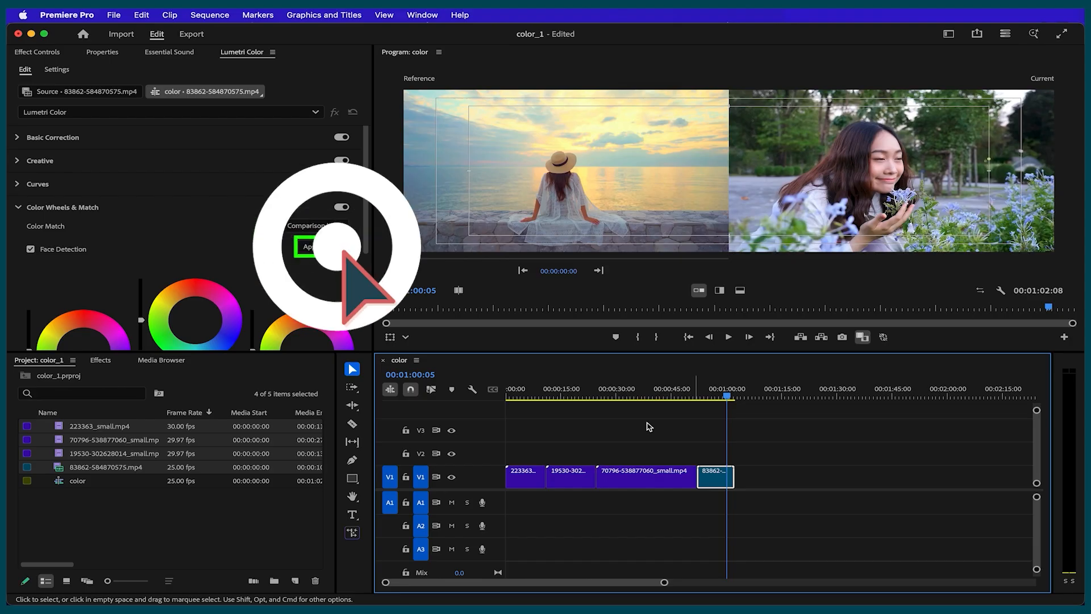
left_click(330, 248)
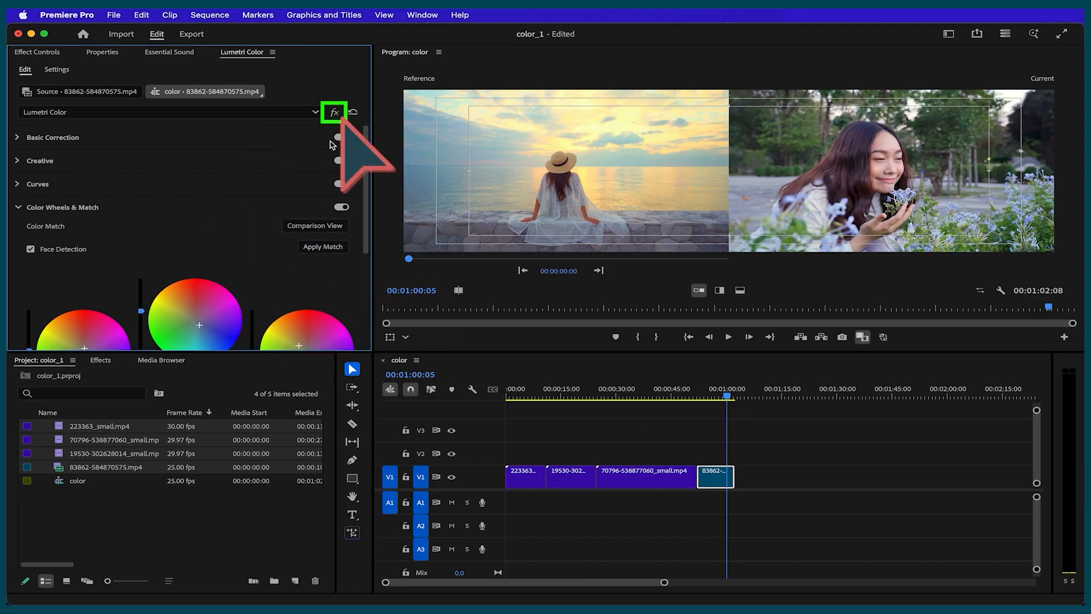
left_click(334, 112)
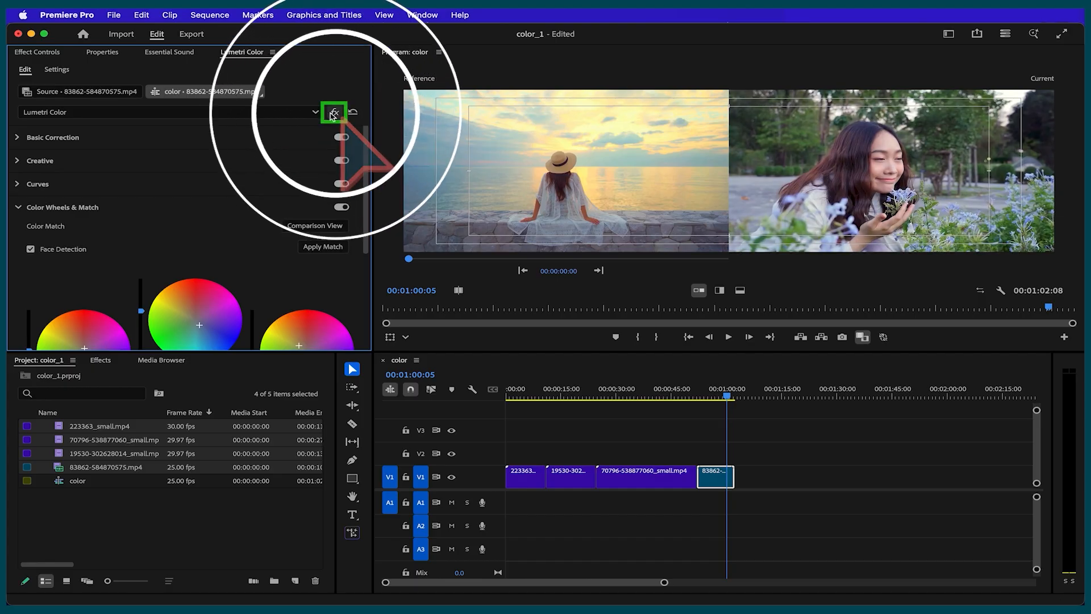
left_click(334, 113)
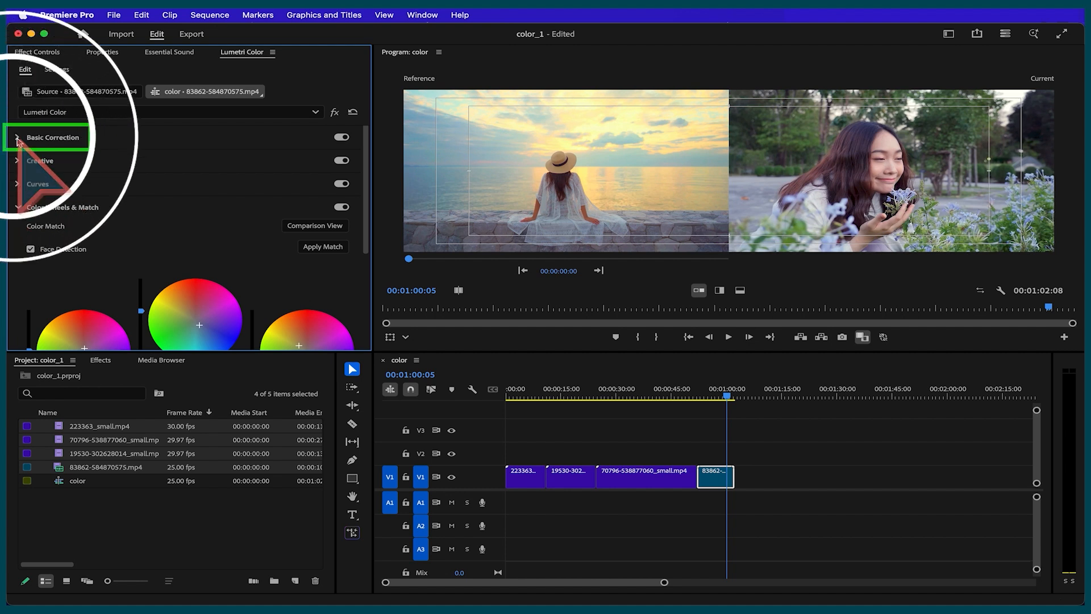
- Raise the Temperature and Tint in the 83862-584870575.mp4 clip's Basic Correction to fine-tune the matched color
left_click(18, 137)
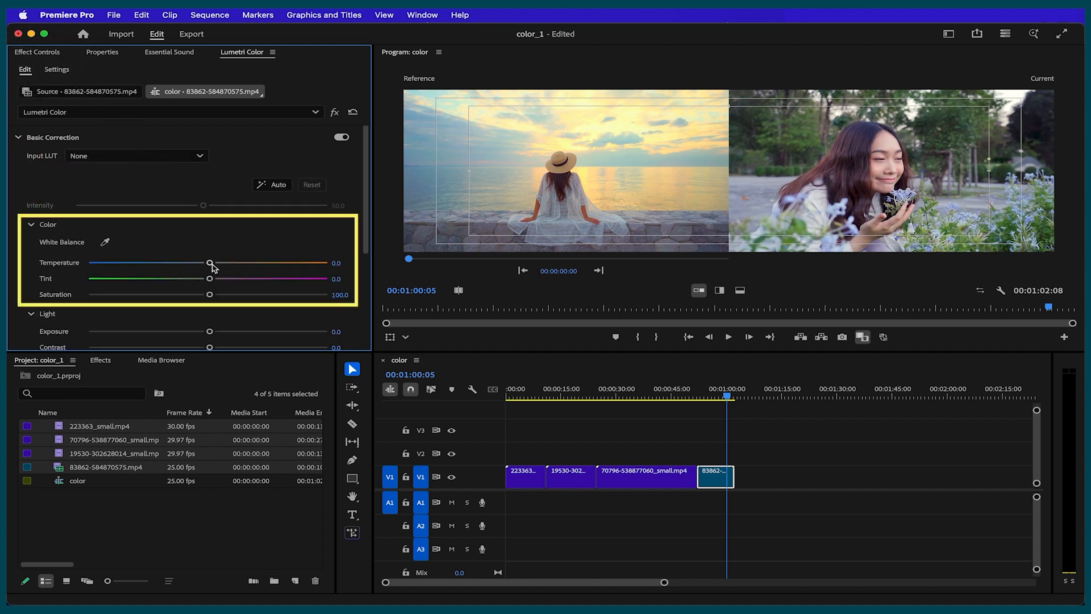
left_click_drag(210, 262, 226, 265)
left_click_drag(211, 279, 242, 263)
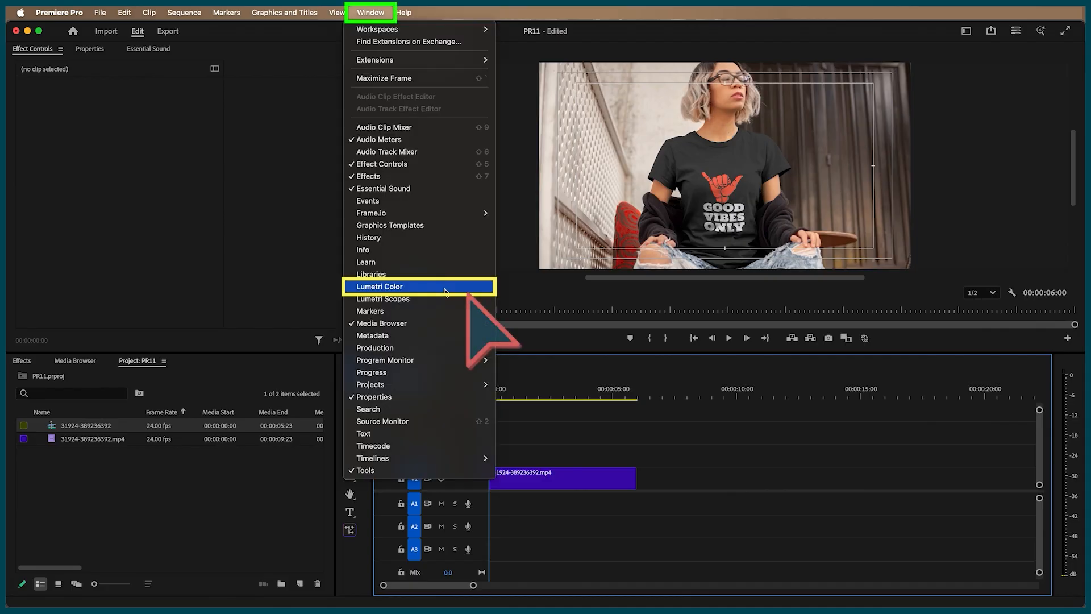
- Open the T-shirt clip's HSL Secondary settings in Lumetri Color and sample the red hand graphic as the key color
left_click(445, 290)
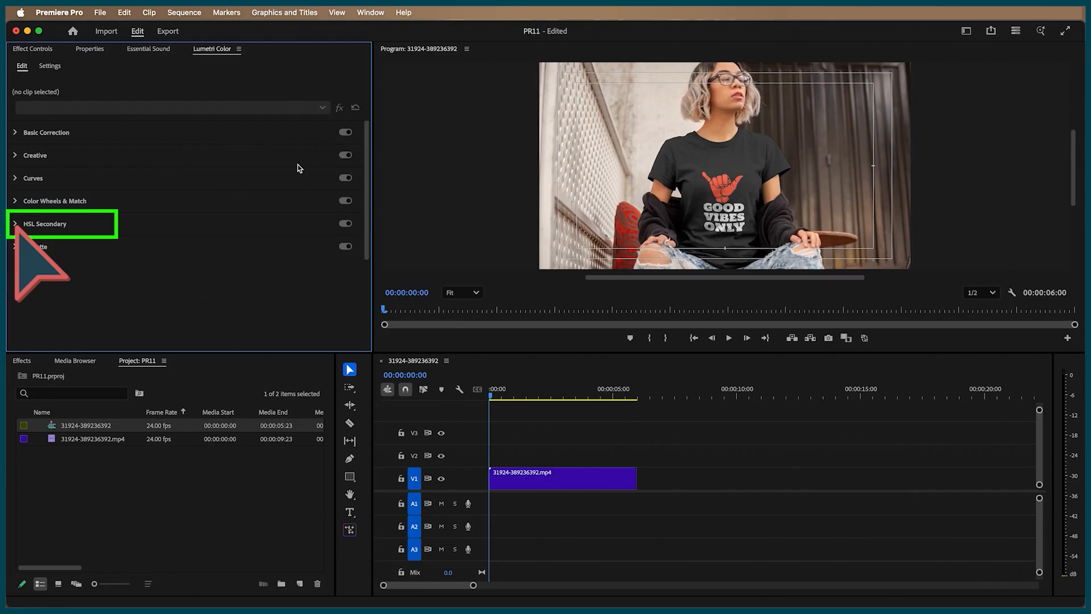
left_click(300, 225)
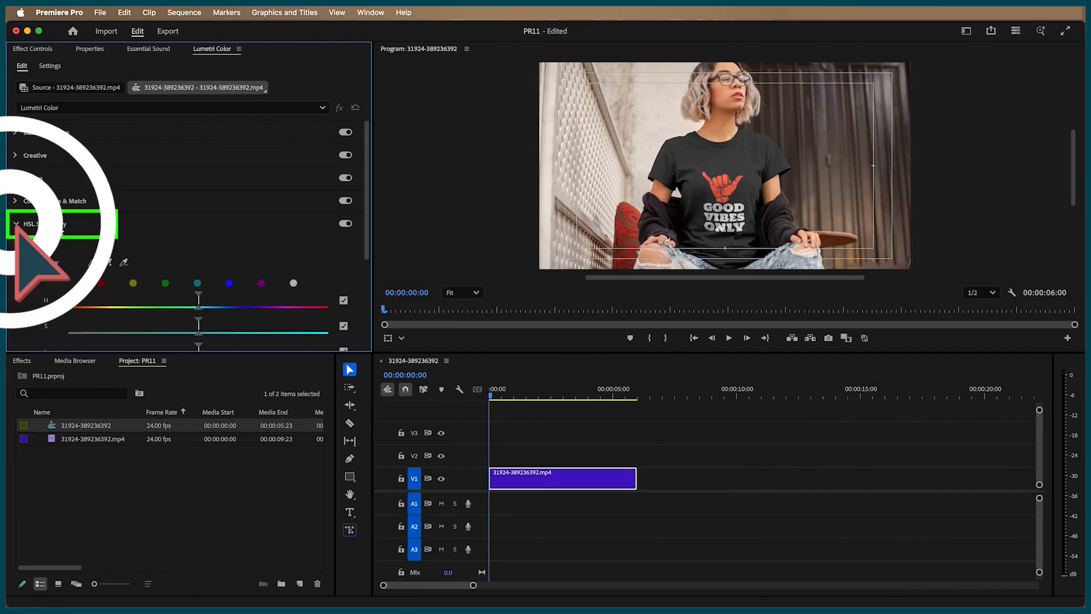
scroll(298, 227, "down", 3)
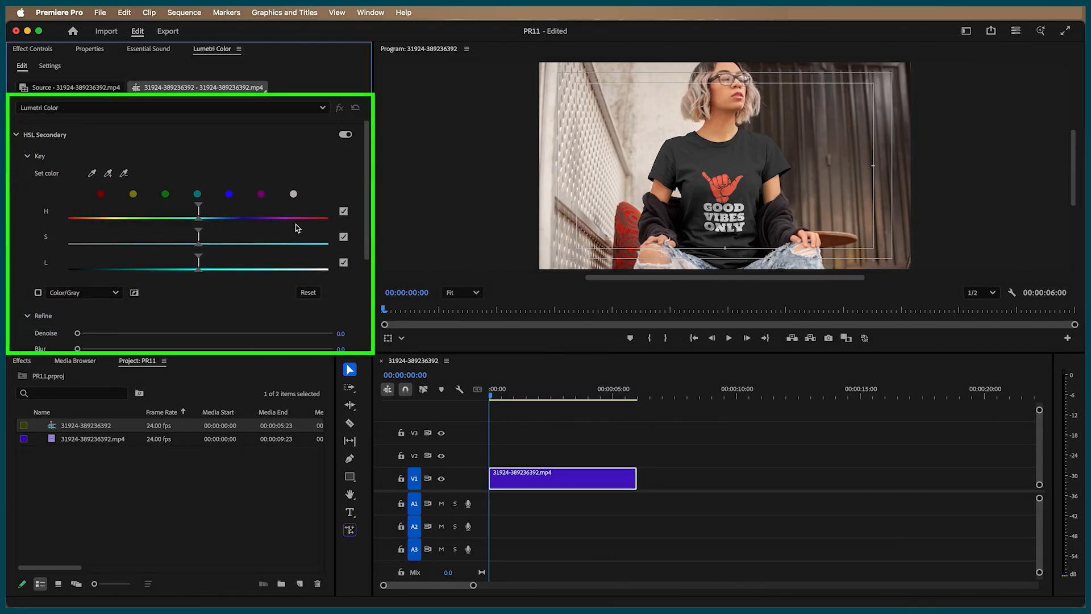
left_click(91, 173)
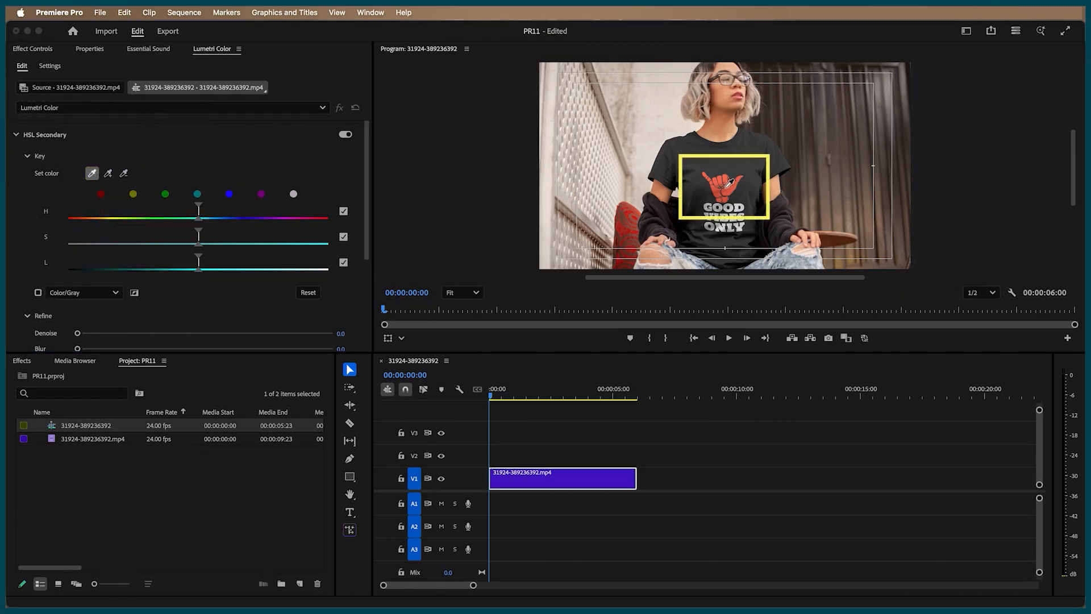
left_click(729, 188)
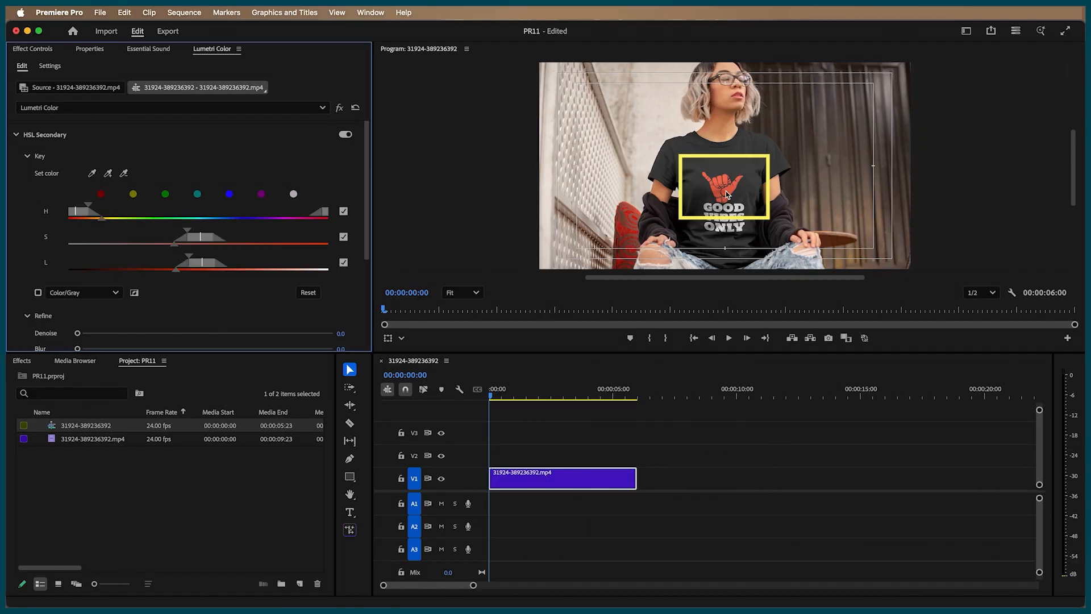
- Show the key as a Color/Gray mask and widen its saturation and luminance ranges to cover the hand graphic
left_click(39, 293)
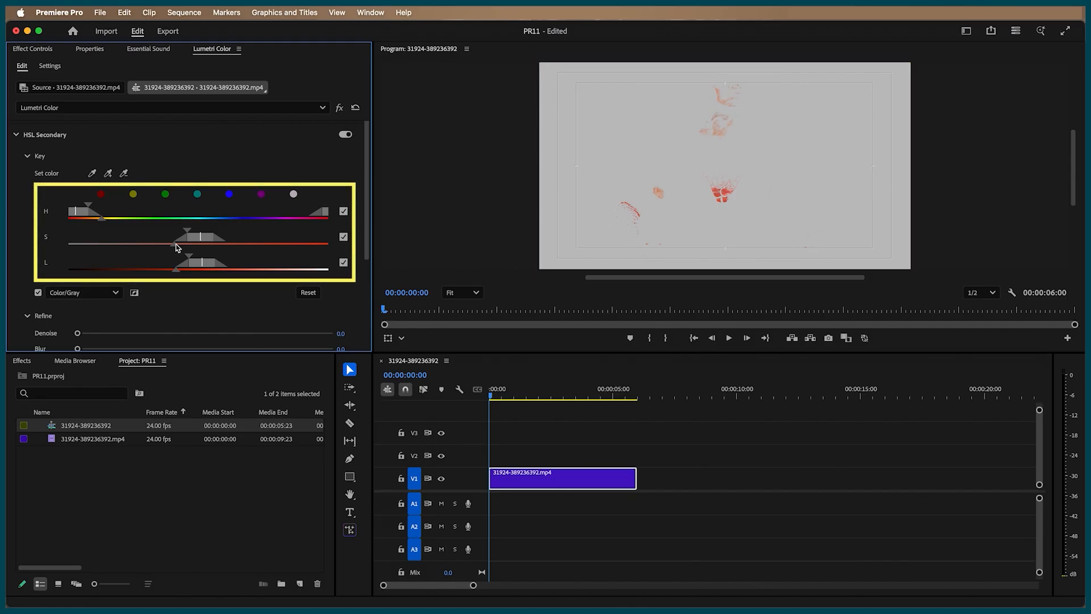
left_click_drag(175, 244, 156, 230)
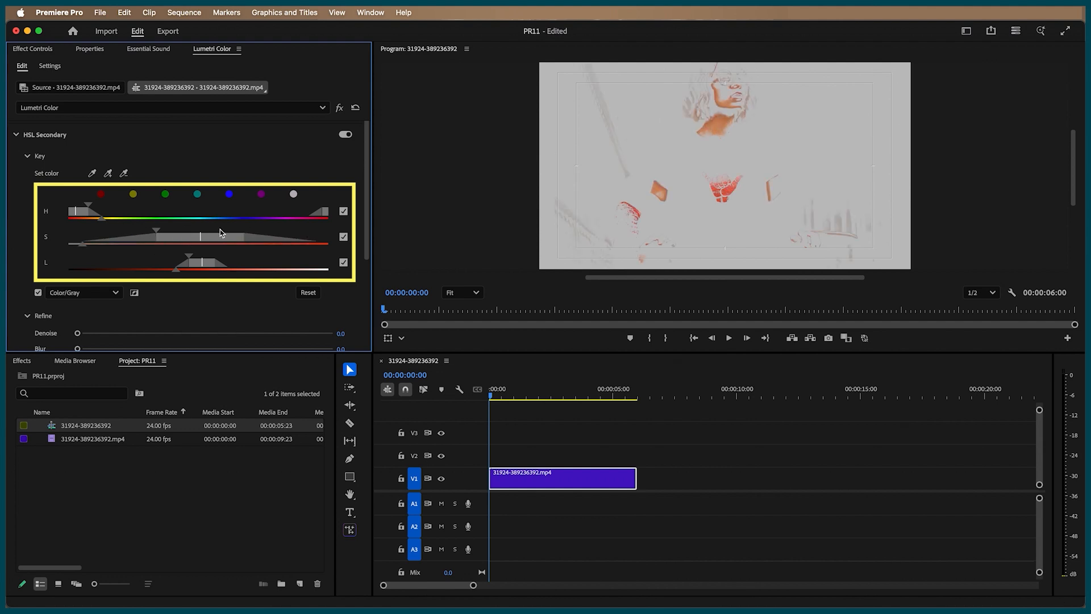
left_click_drag(176, 274, 158, 275)
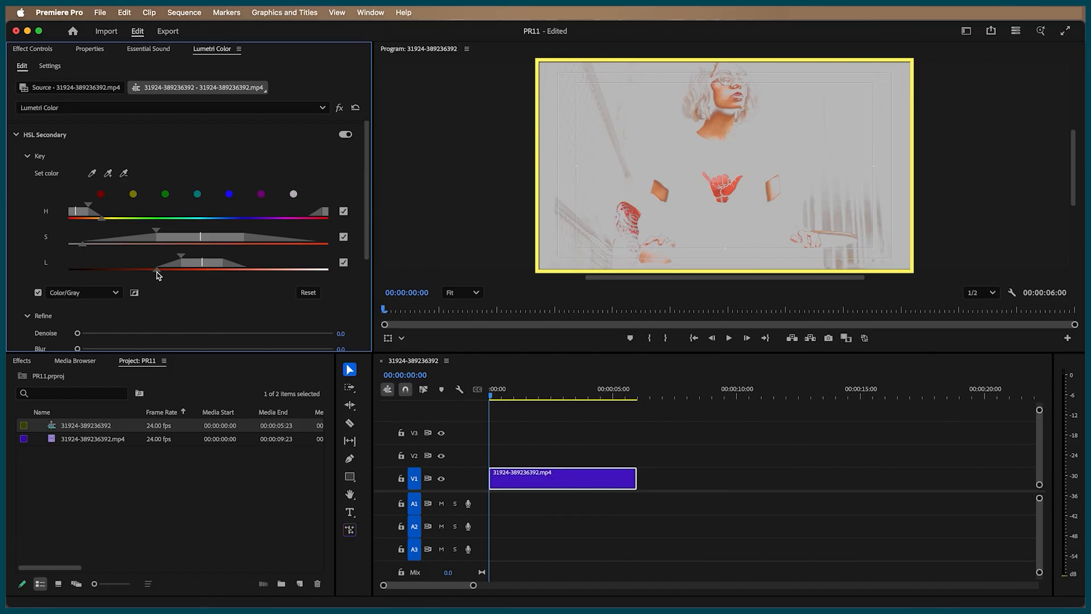
- Add an ellipse mask to the Lumetri Color effect and fit it tightly around the hand graphic on the T-shirt
left_click(32, 49)
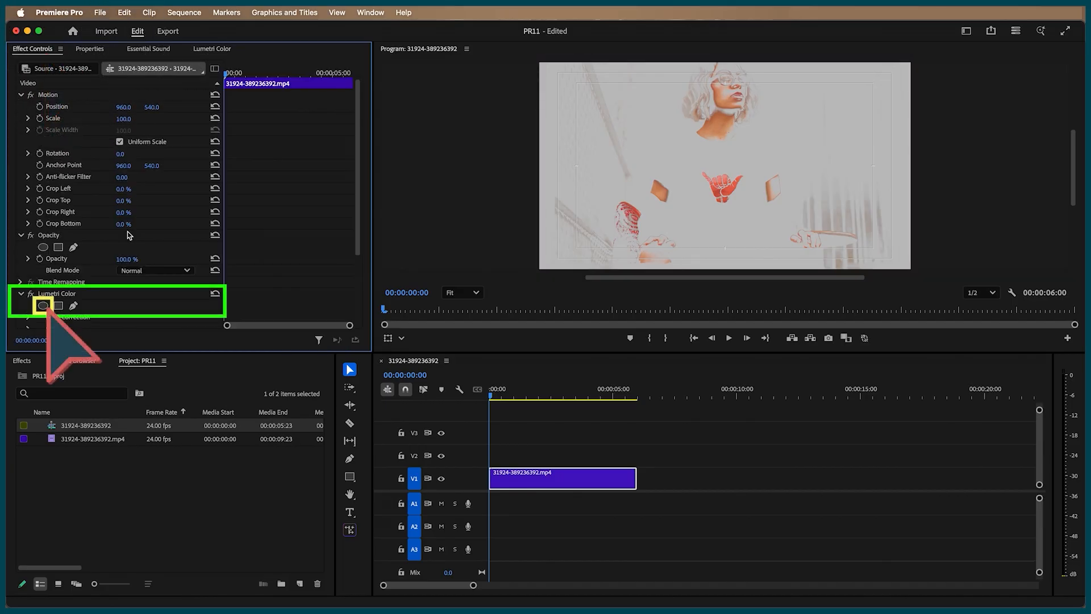
left_click(43, 305)
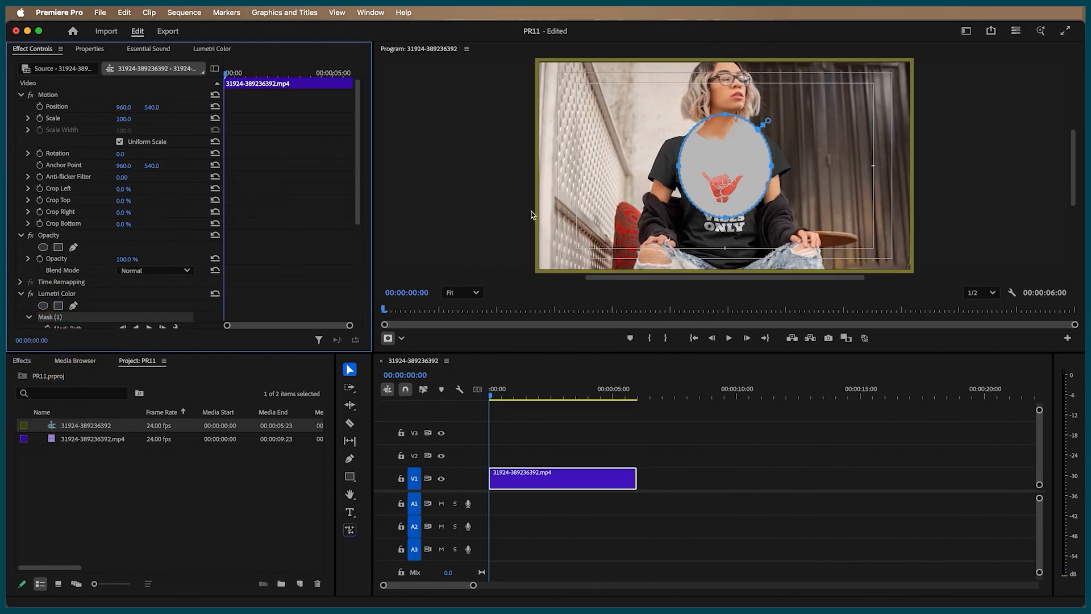
left_click_drag(718, 166, 718, 179)
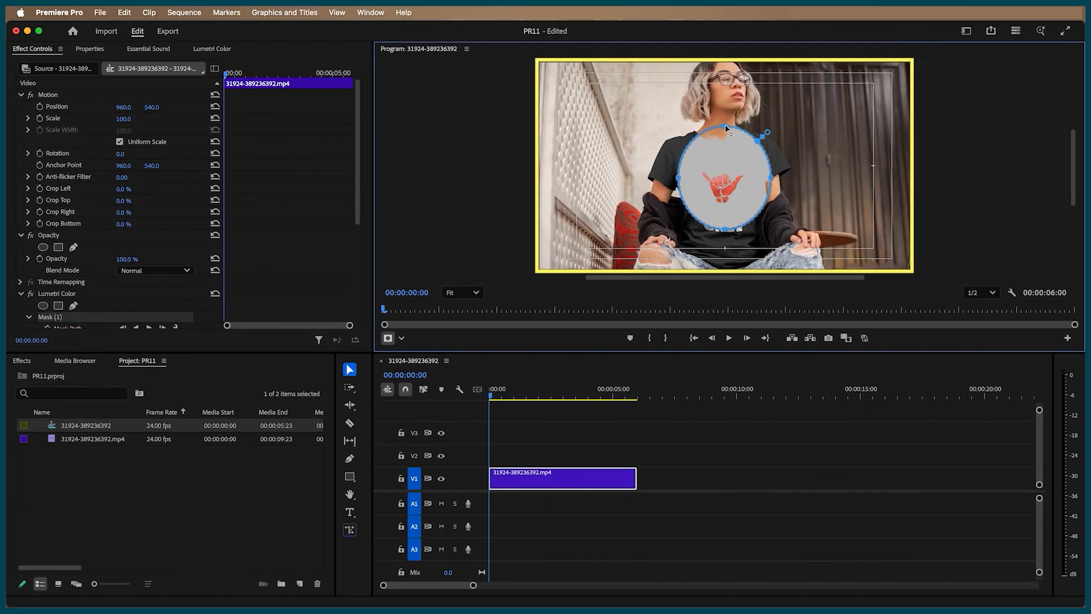
left_click_drag(725, 128, 724, 152)
left_click_drag(723, 230, 724, 219)
left_click_drag(771, 185, 754, 184)
left_click_drag(677, 185, 692, 184)
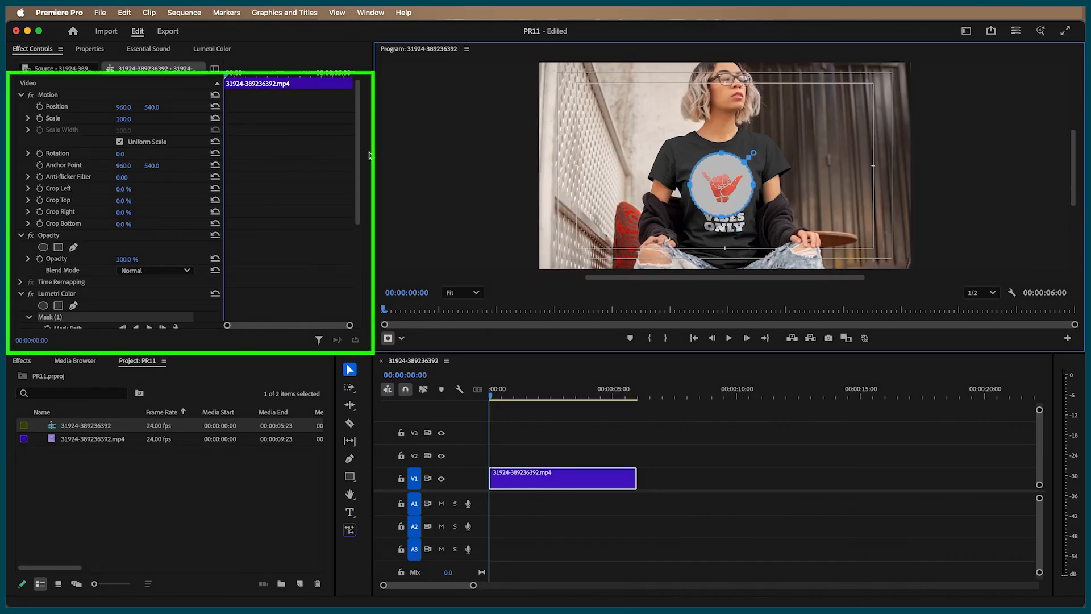
- Track the Lumetri Color ellipse mask forward through the T-shirt clip
scroll(361, 195, "down", 3)
scroll(360, 227, "down", 3)
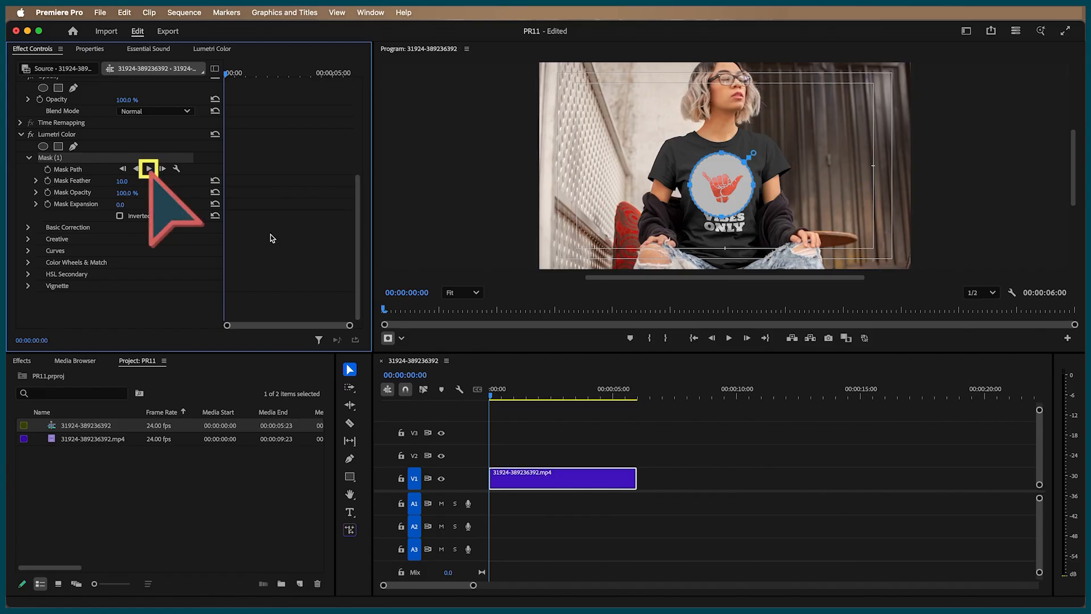
left_click(149, 169)
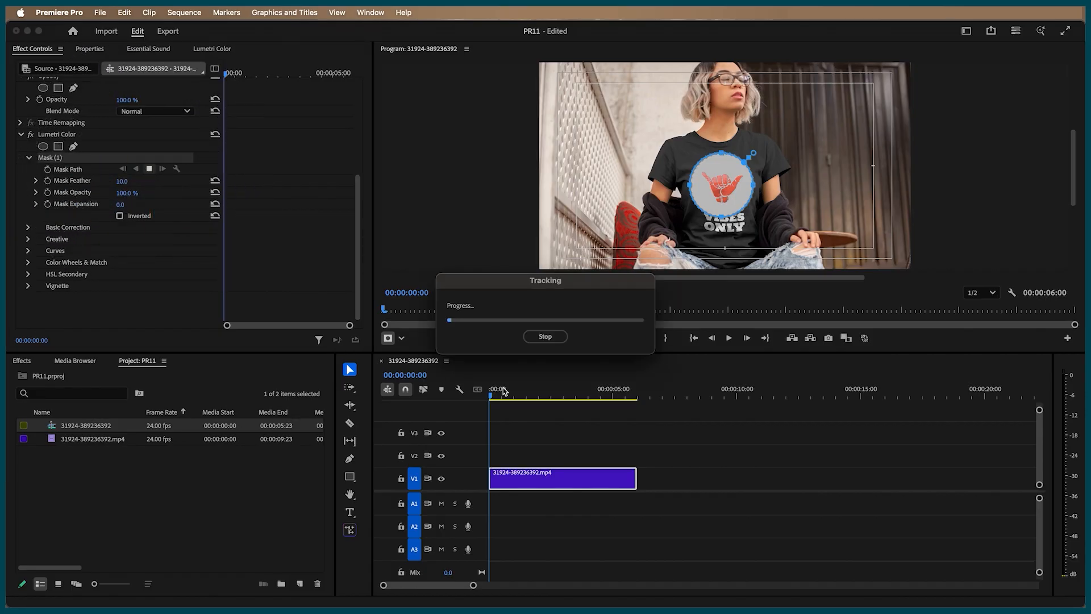
- Switch the HSL Secondary correction to three-way color wheels and set Temperature to -38.5 and Tint to -67.5
left_click(212, 49)
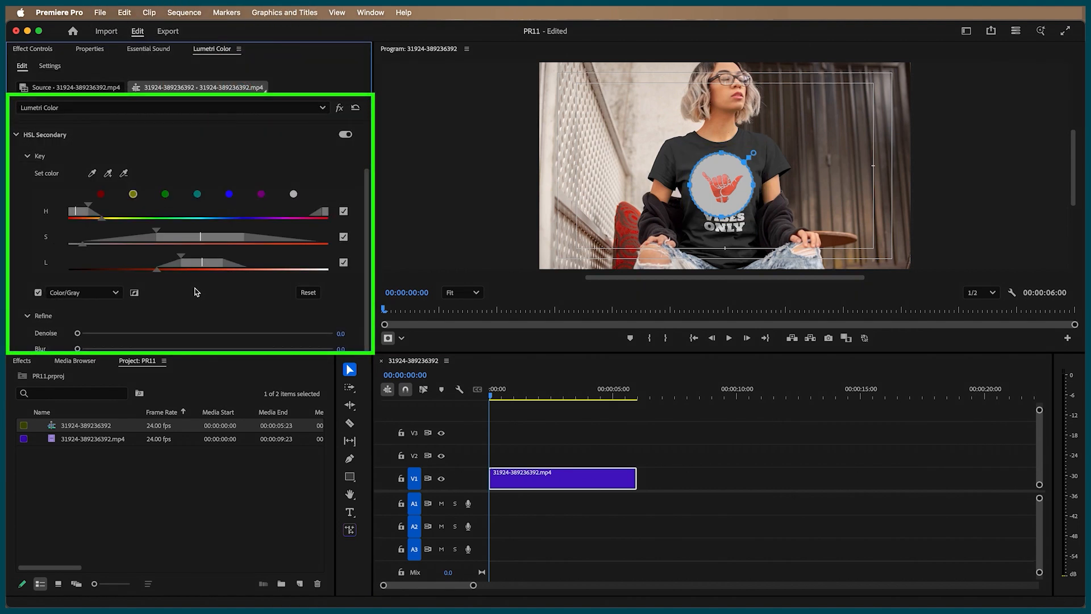
scroll(194, 292, "down", 5)
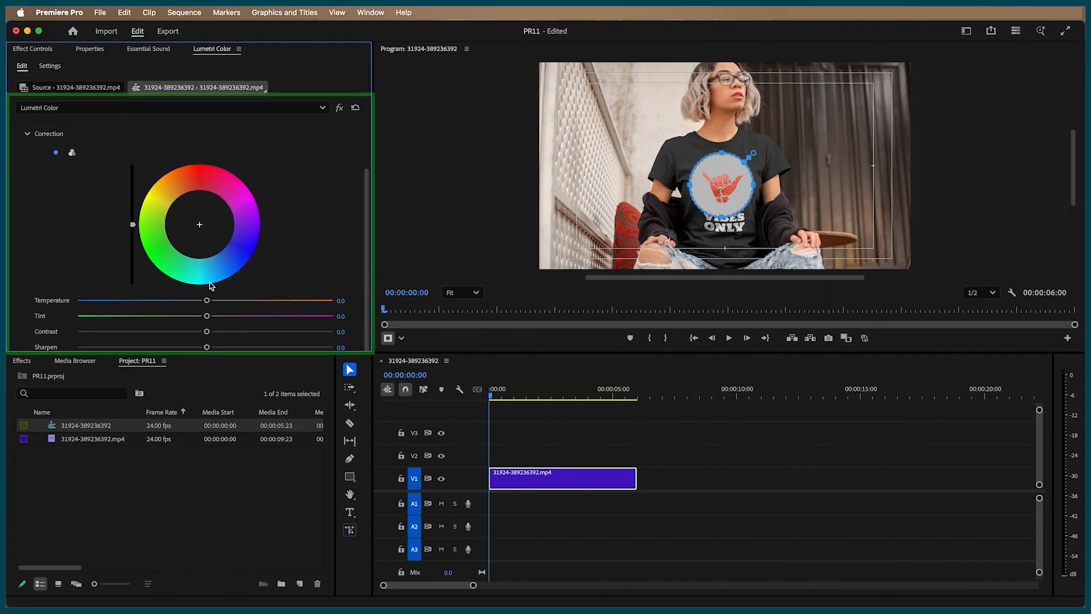
left_click(71, 152)
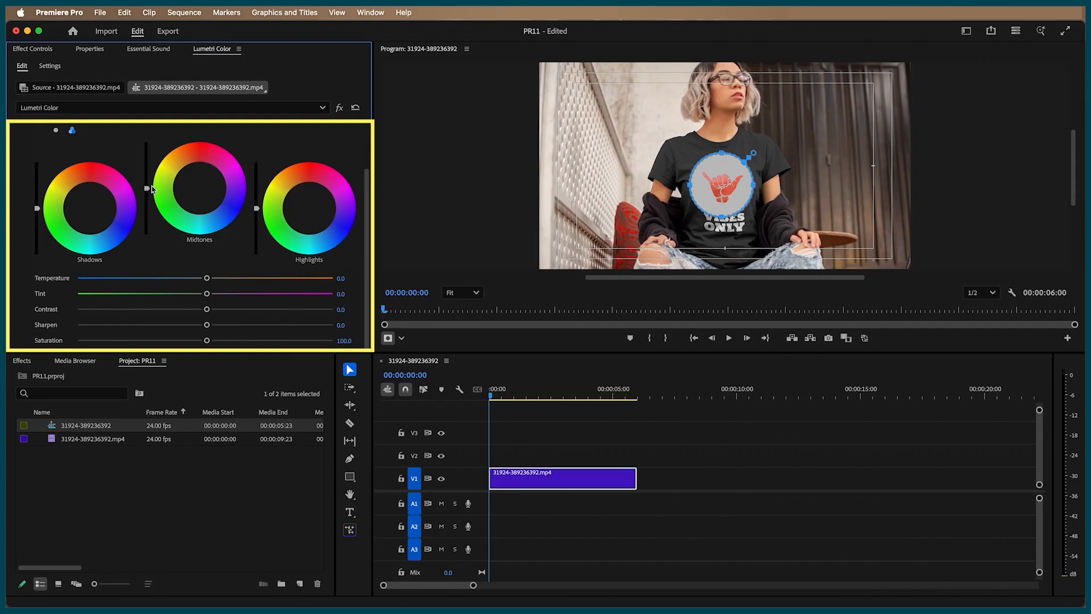
left_click_drag(207, 294, 156, 277)
- Shift the HSL Secondary shadows, midtones and highlights toward blue, and turn off the Color/Gray mask preview
left_click(113, 239)
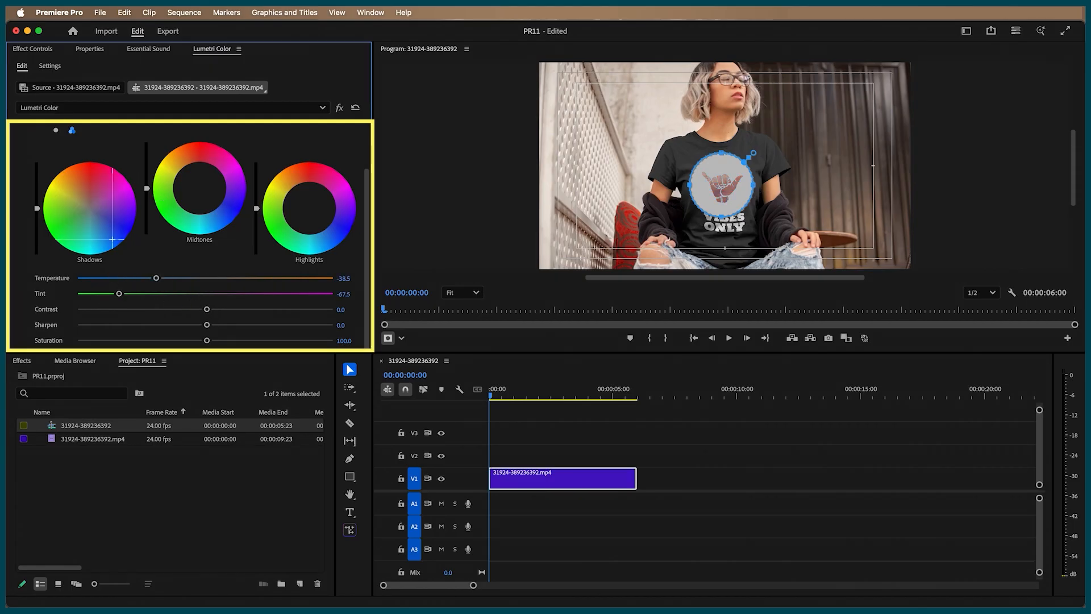
left_click(226, 205)
left_click(338, 235)
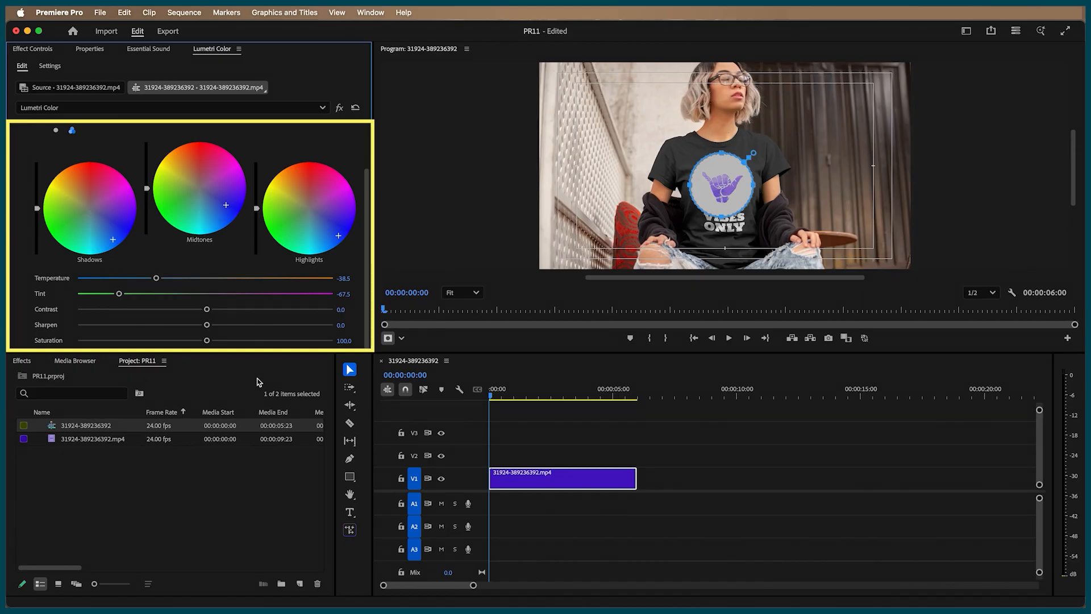
scroll(285, 239, "up", 5)
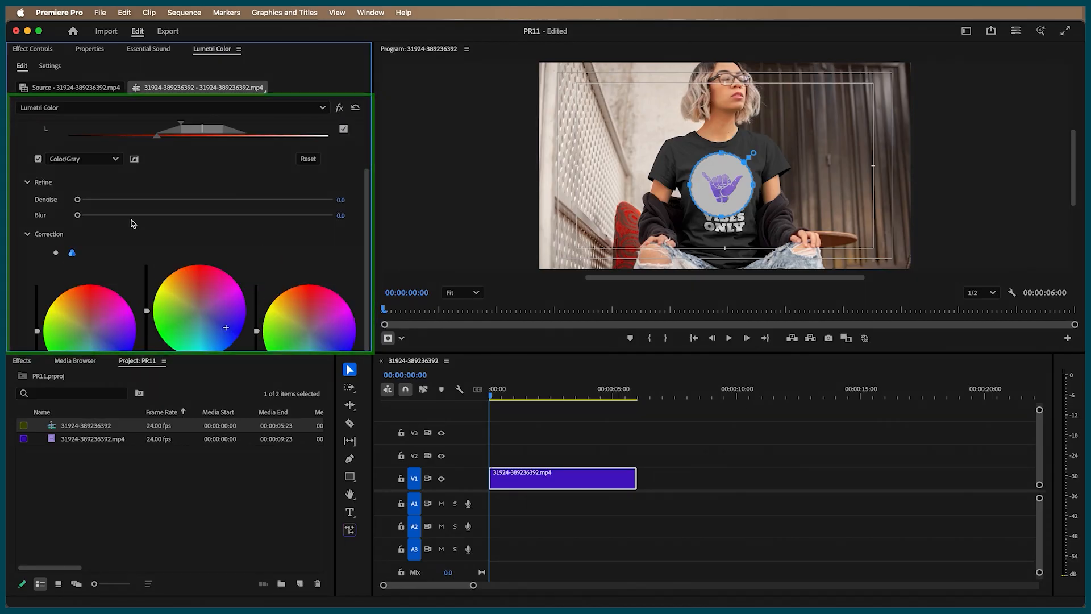
left_click(38, 158)
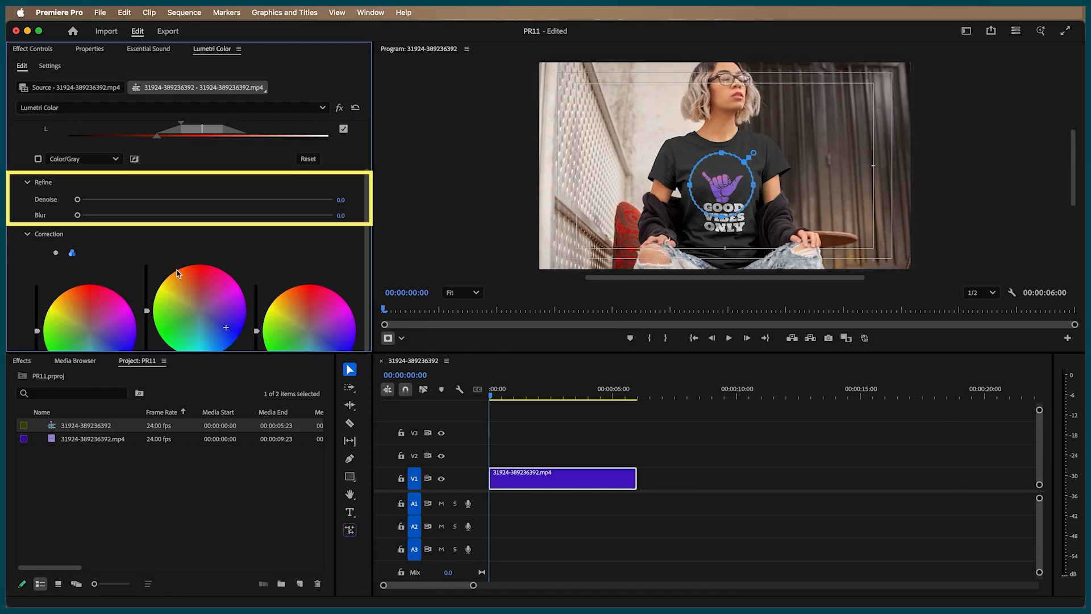
- Refine the HSL Secondary key with Denoise at 56.3 and Blur at 2.8
left_click_drag(78, 199, 221, 201)
left_click_drag(78, 215, 109, 220)
left_click_drag(108, 216, 102, 215)
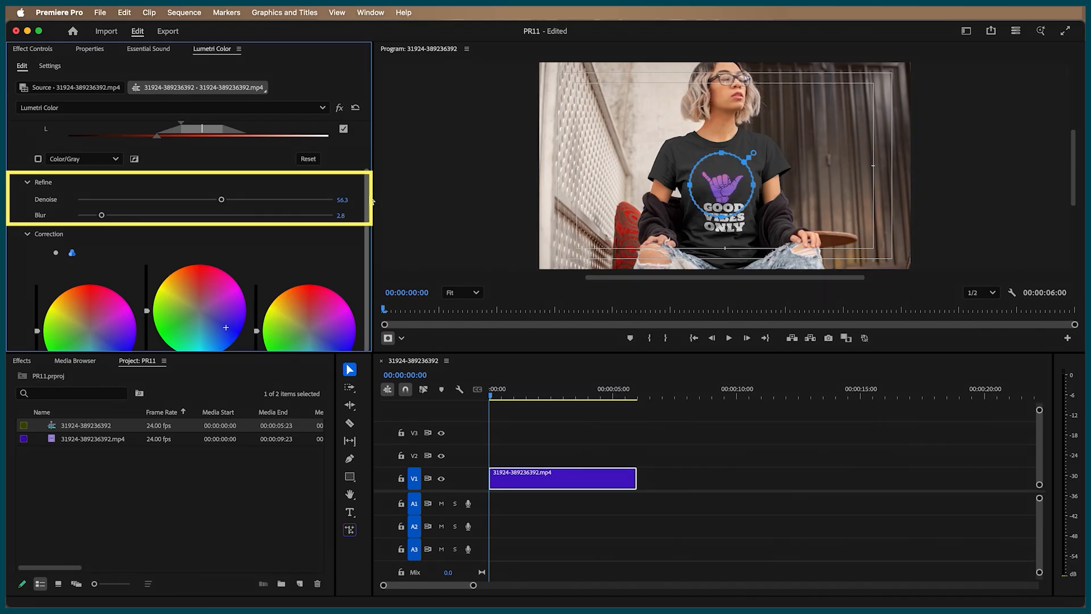
- Add more tones from the T-shirt's hand graphic to the HSL Secondary key, including its little fingertip
left_click_drag(367, 196, 367, 152)
scroll(349, 175, "up", 5)
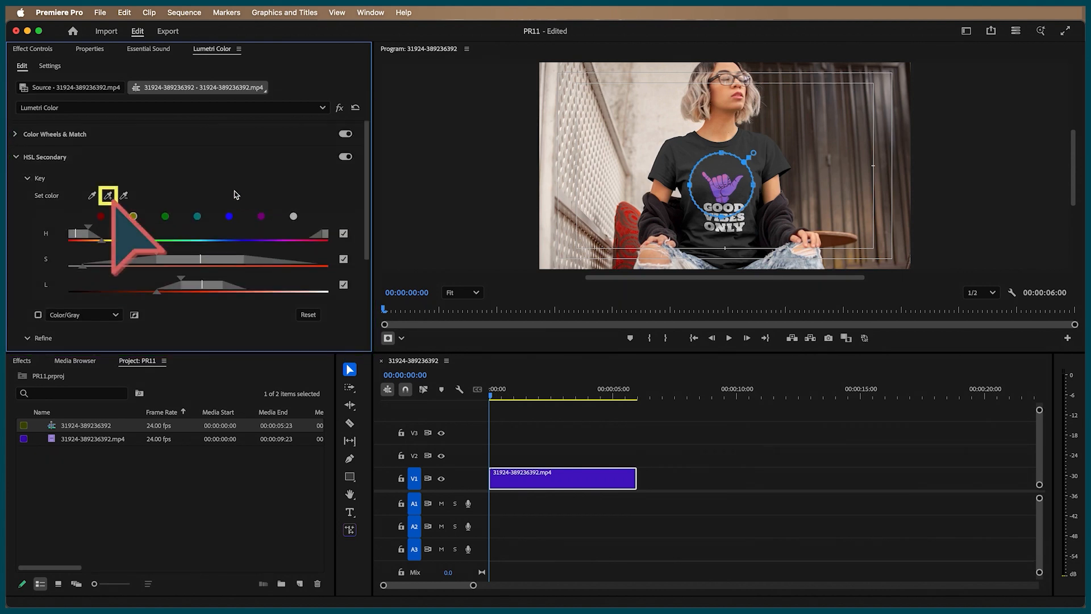
left_click(108, 194)
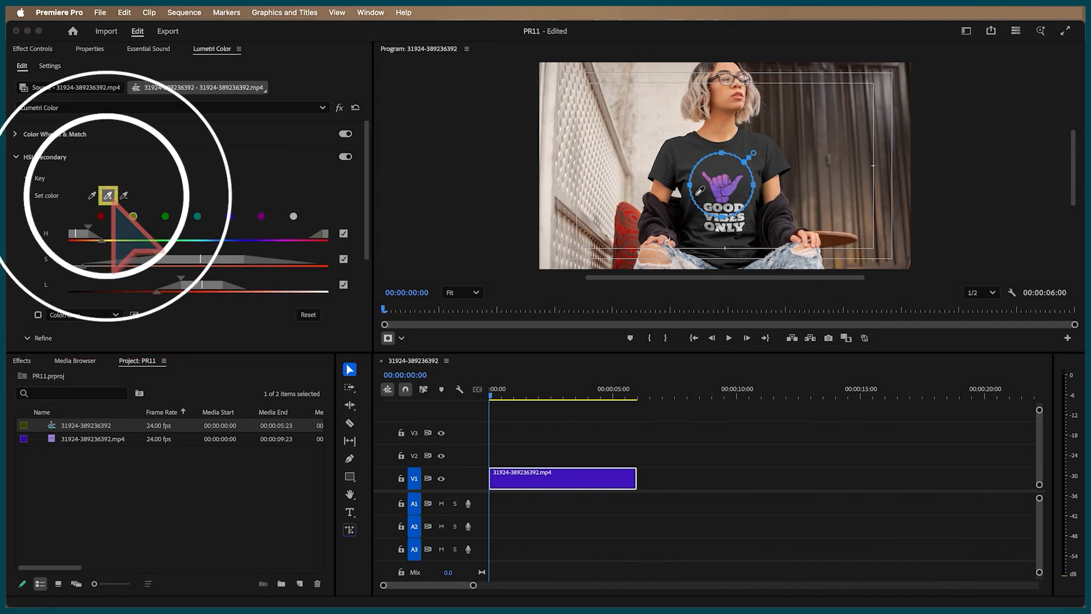
left_click(705, 173)
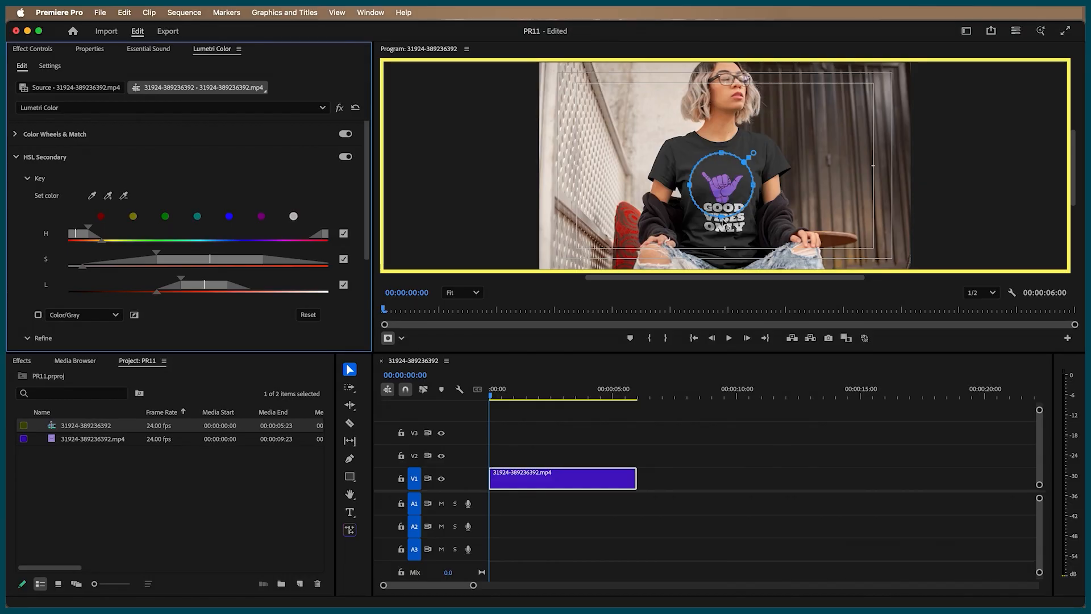
scroll(723, 187, "up", 5)
scroll(660, 181, "up", 3)
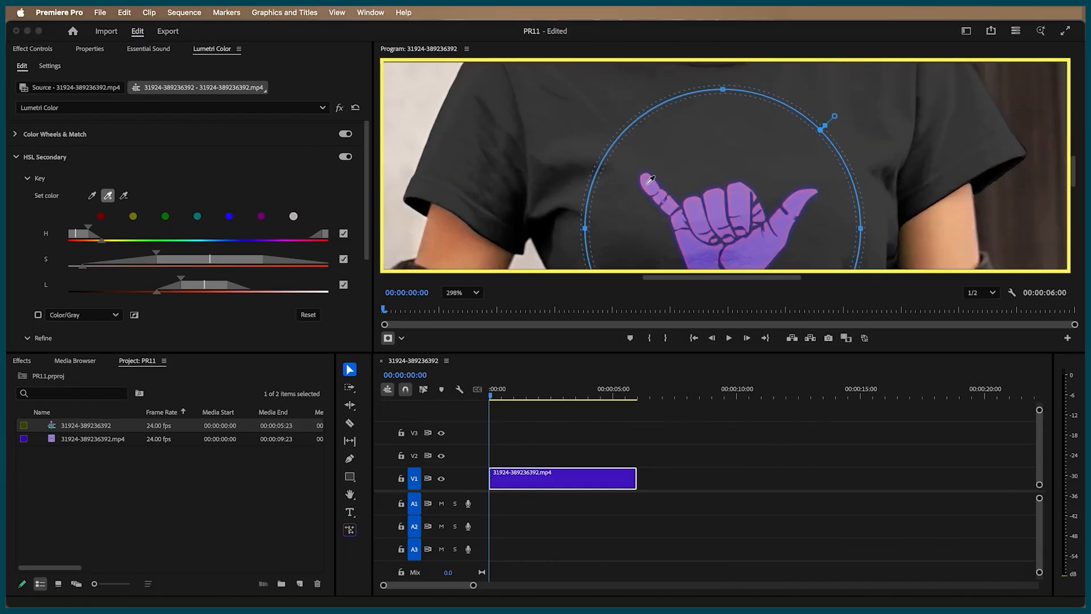
left_click(650, 187)
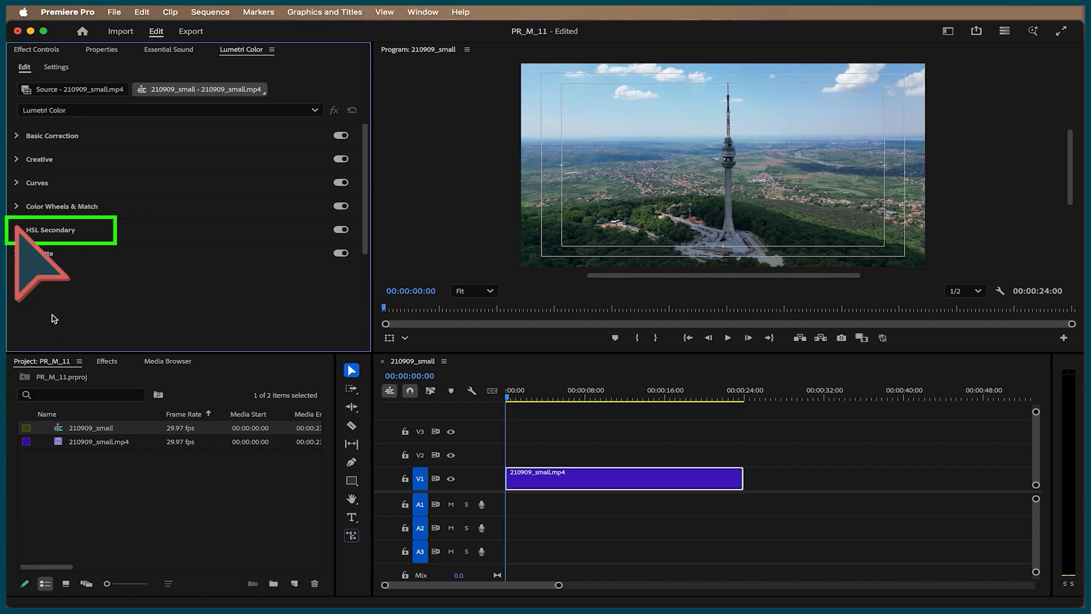
- Key the blue sky in the tower clip by sampling the area beside the antenna with the HSL Secondary add-color eyedropper
left_click(50, 230)
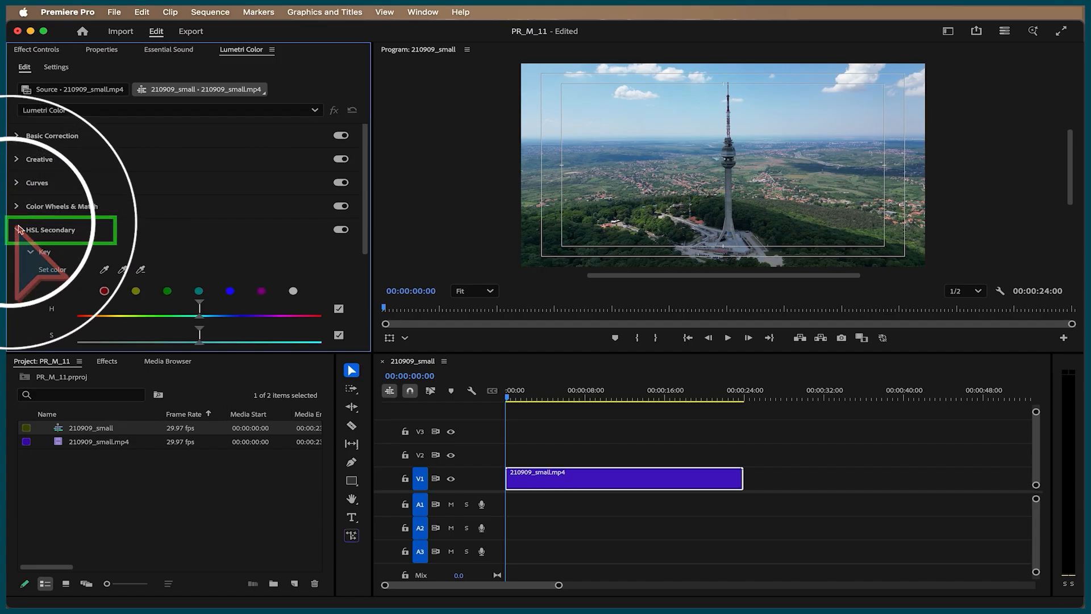
left_click(122, 271)
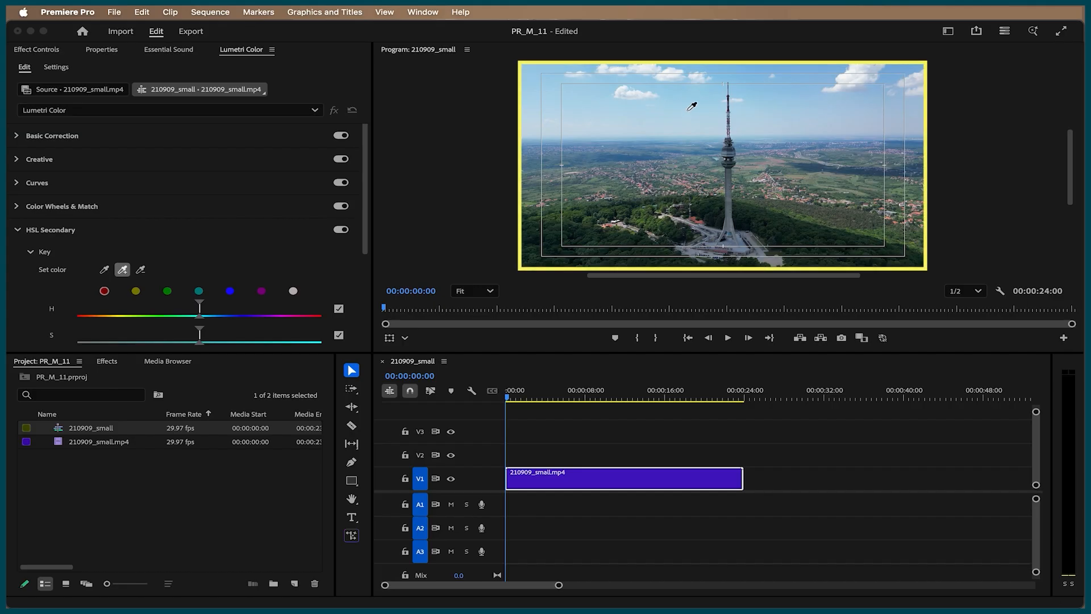
left_click(691, 106)
scroll(344, 222, "down", 5)
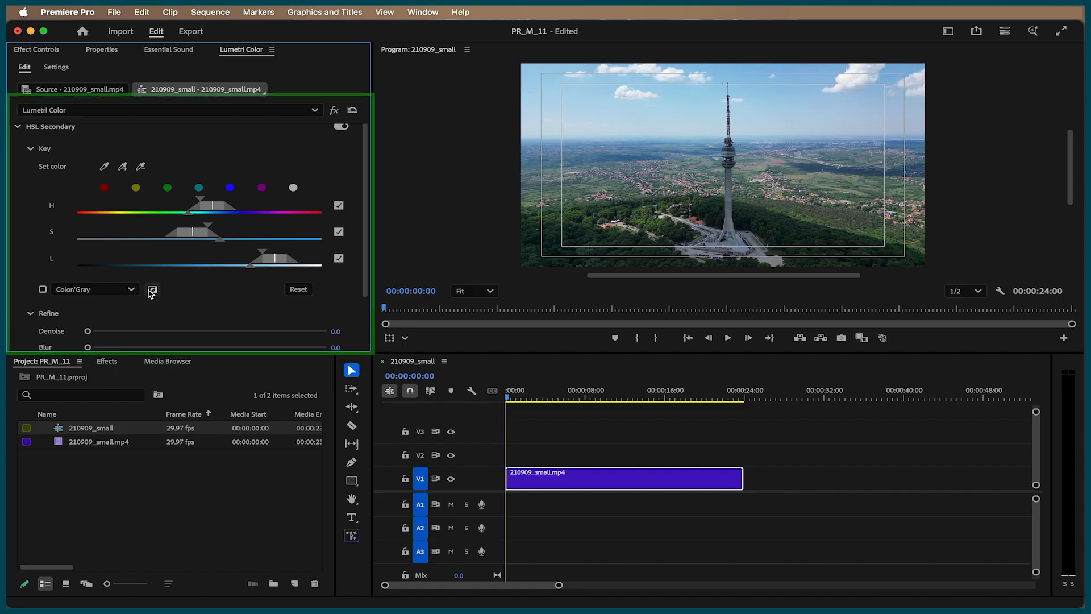
- Turn on the Color/Gray mask preview and widen the hue, saturation and luminance ranges to cover the whole sky
left_click(42, 289)
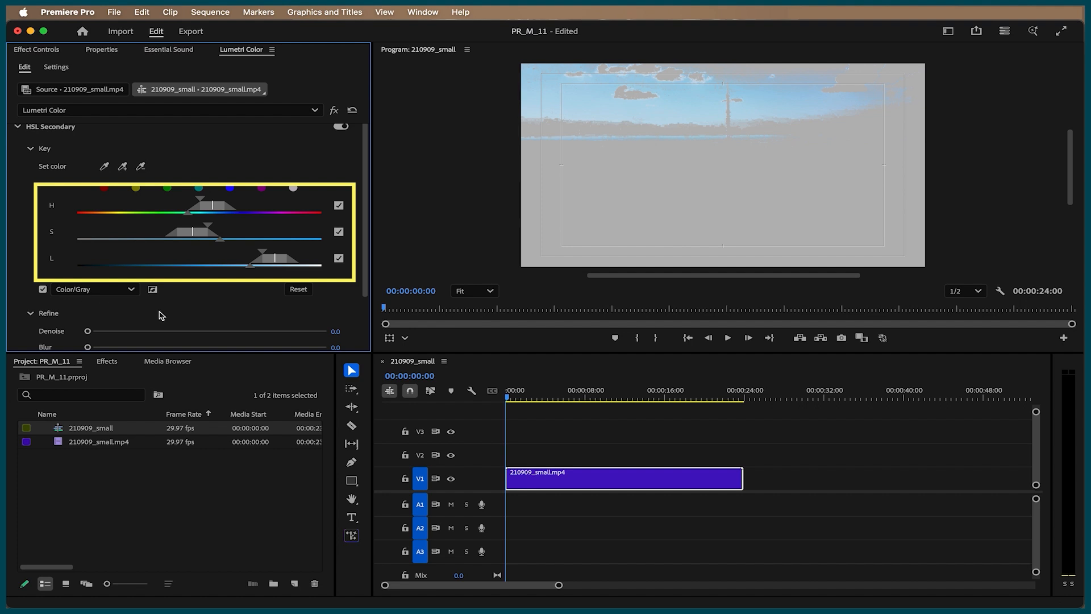
mouse_move(190, 214)
left_mouse_down()
mouse_move(170, 214)
mouse_move(192, 200)
left_mouse_up()
left_click_drag(221, 240, 235, 267)
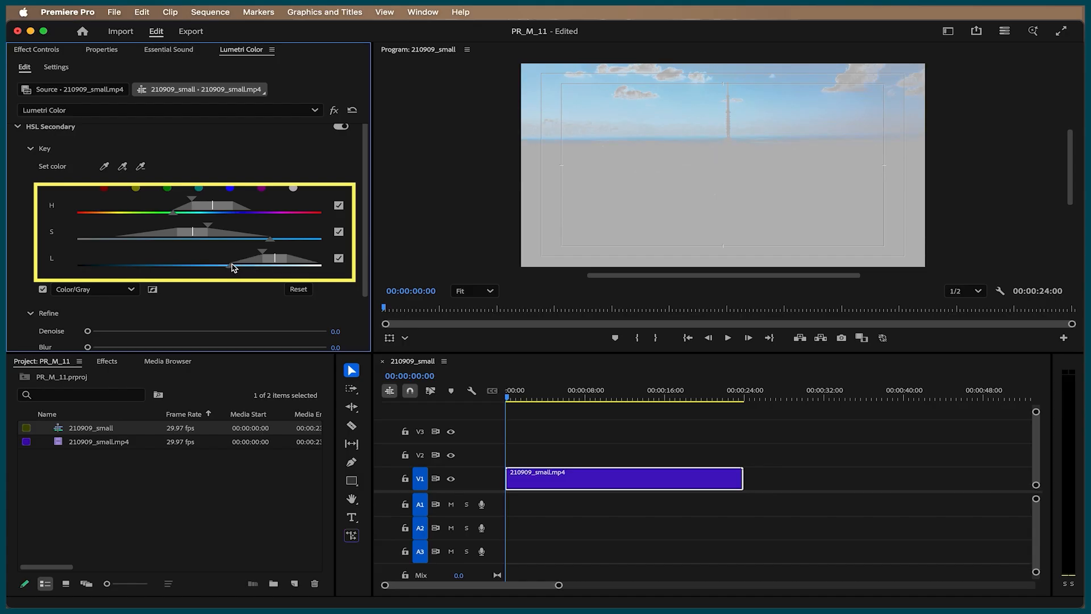
- Raise the HSL Secondary correction's Saturation to 171.0 for the keyed sky
scroll(147, 267, "down", 8)
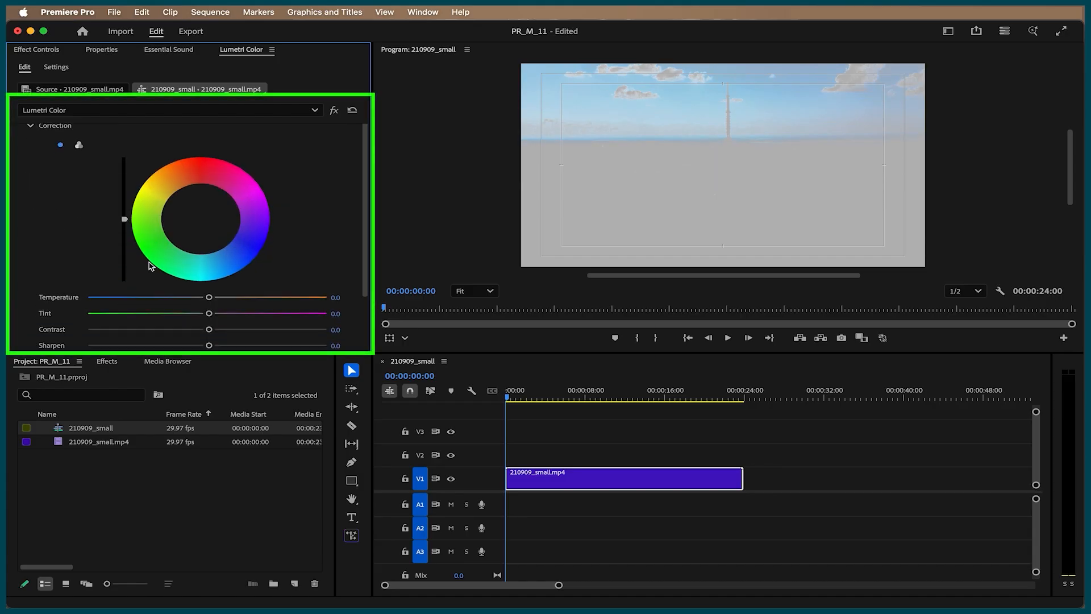
scroll(150, 267, "down", 3)
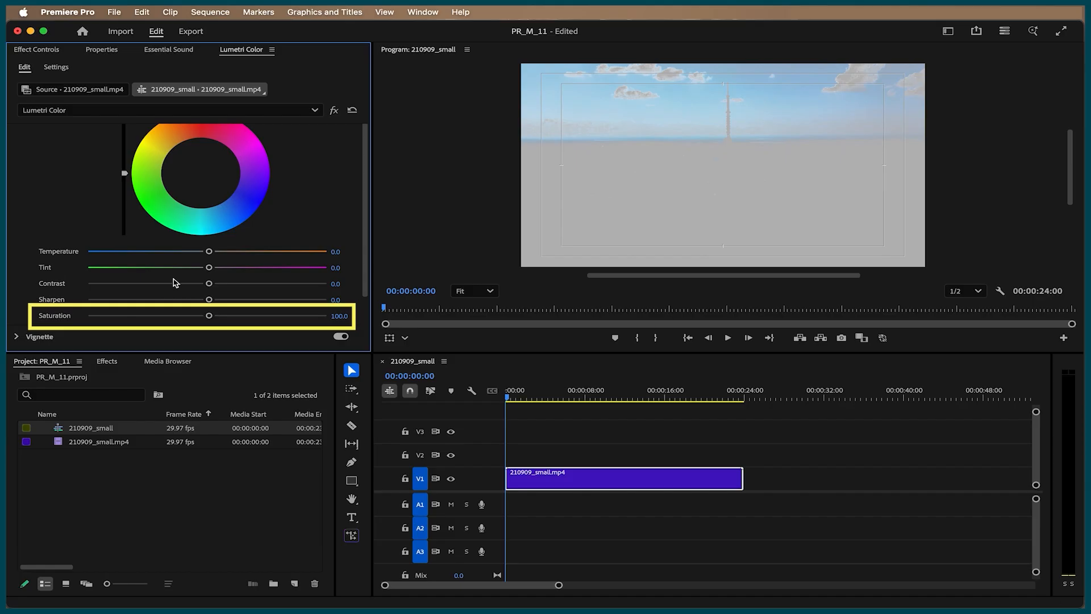
left_click_drag(211, 319, 293, 317)
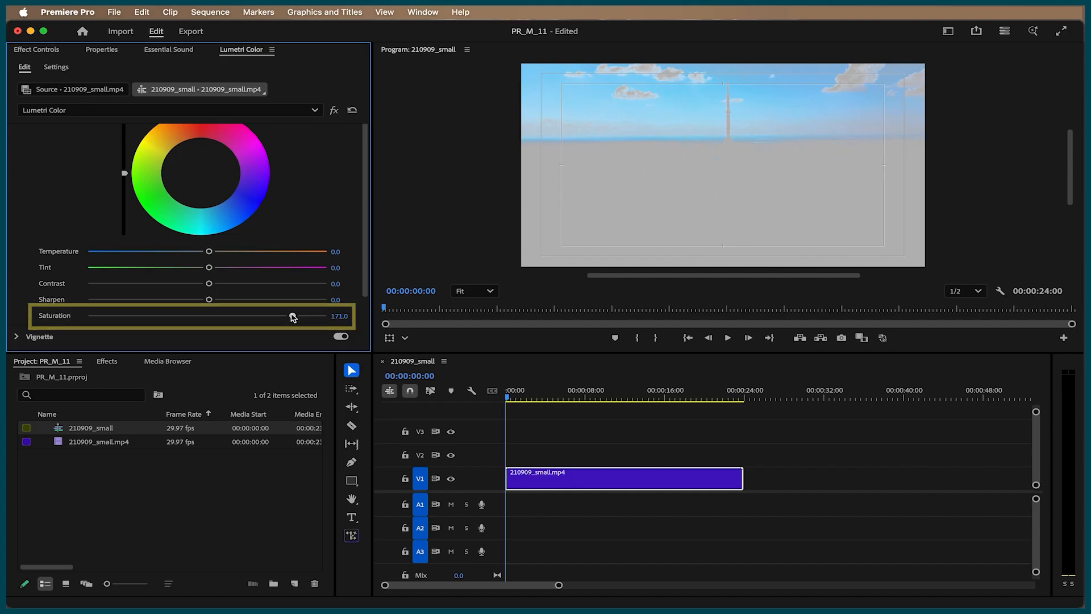
- Set the sky key's Denoise to 31.1 and Blur to 2.2, and turn off the Color/Gray mask preview
scroll(296, 244, "up", 10)
scroll(162, 241, "up", 1)
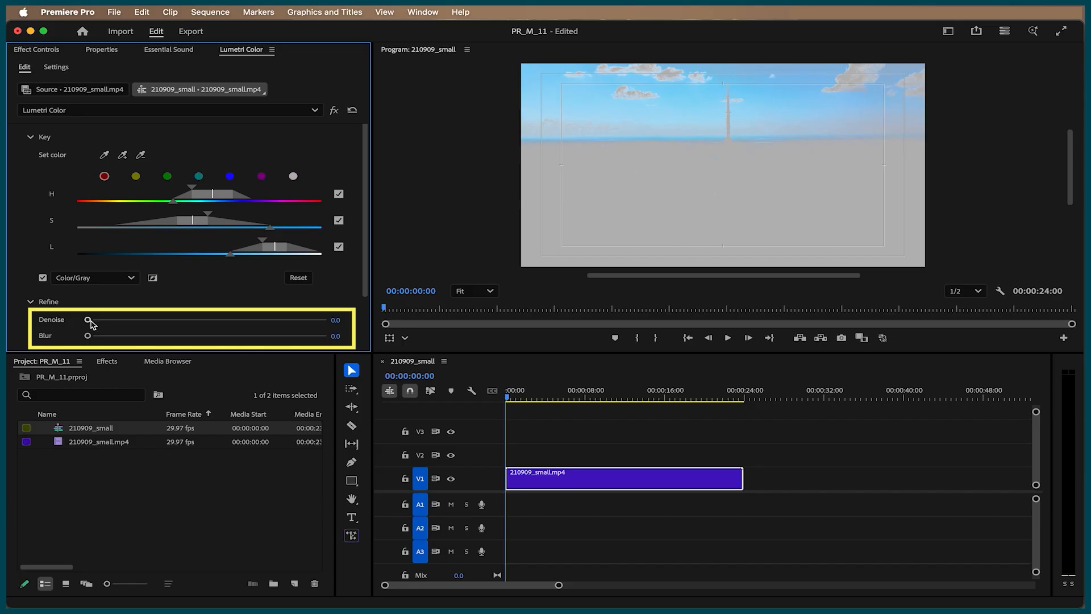
left_click_drag(89, 320, 163, 321)
left_click_drag(94, 338, 104, 337)
left_click(42, 277)
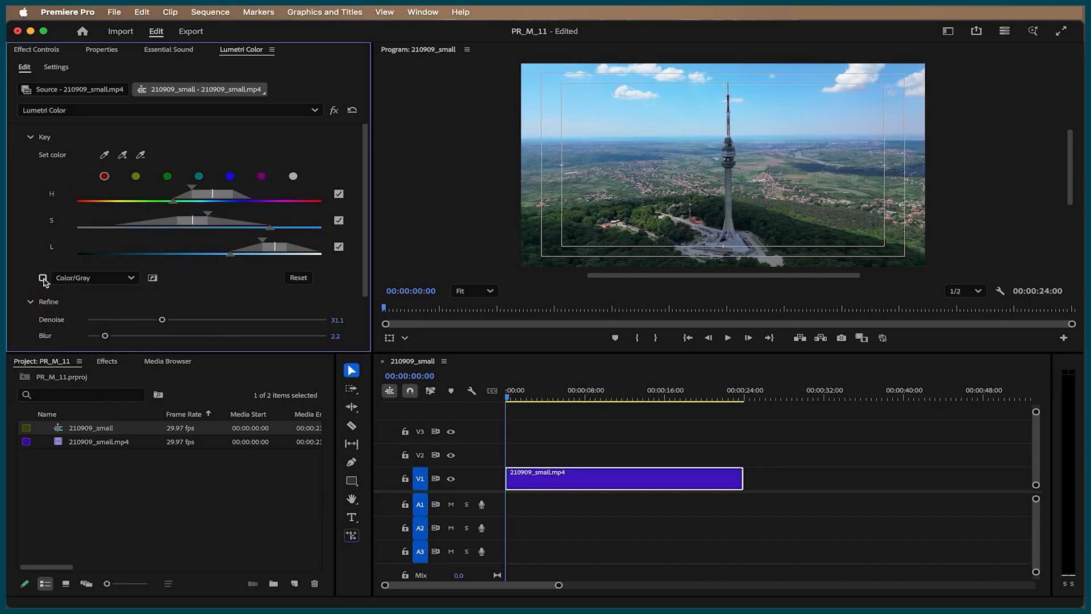
- Add more sky tones near the horizon, on the far side of the tower, to the HSL Secondary key
left_click(123, 156)
left_click(125, 157)
left_click_drag(827, 118, 920, 124)
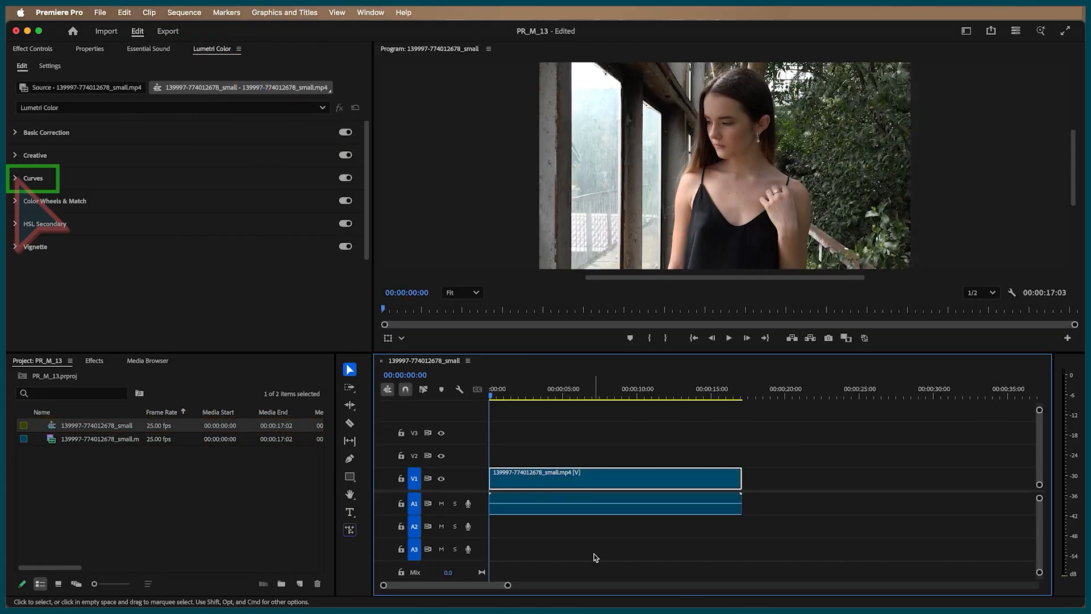
- Sample the woman's skin tone below her neck for the Hue vs Luma curve in the Hue Saturation Curves
left_click(15, 179)
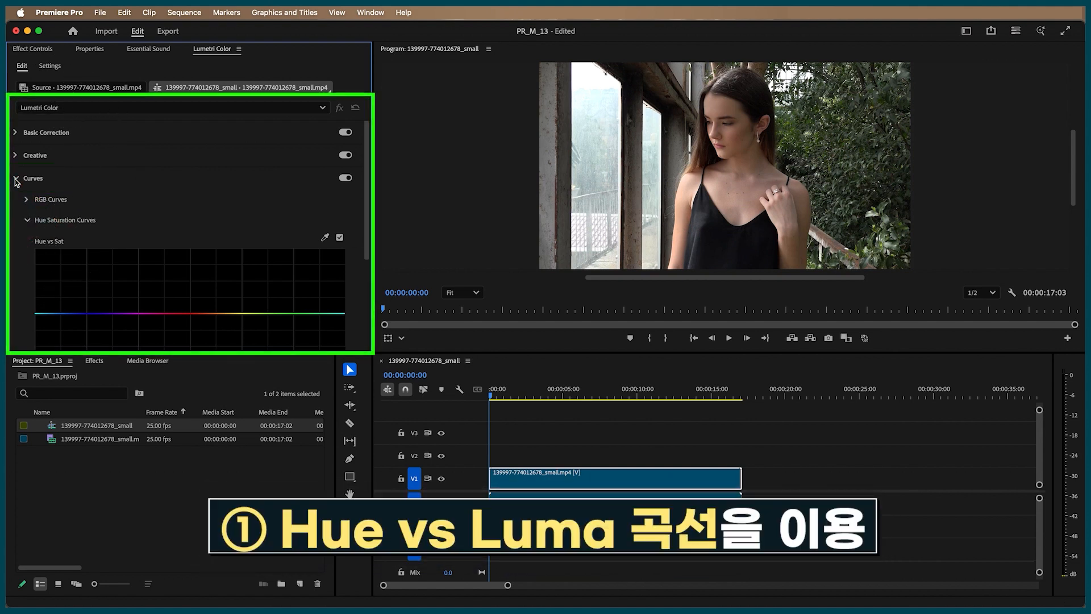
scroll(302, 213, "down", 10)
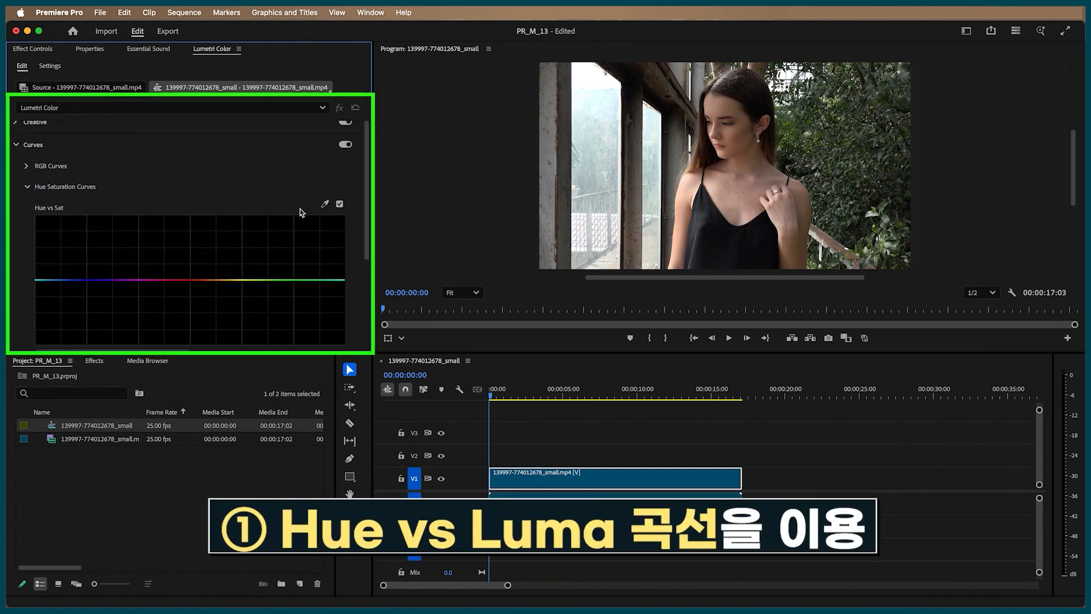
scroll(302, 212, "down", 5)
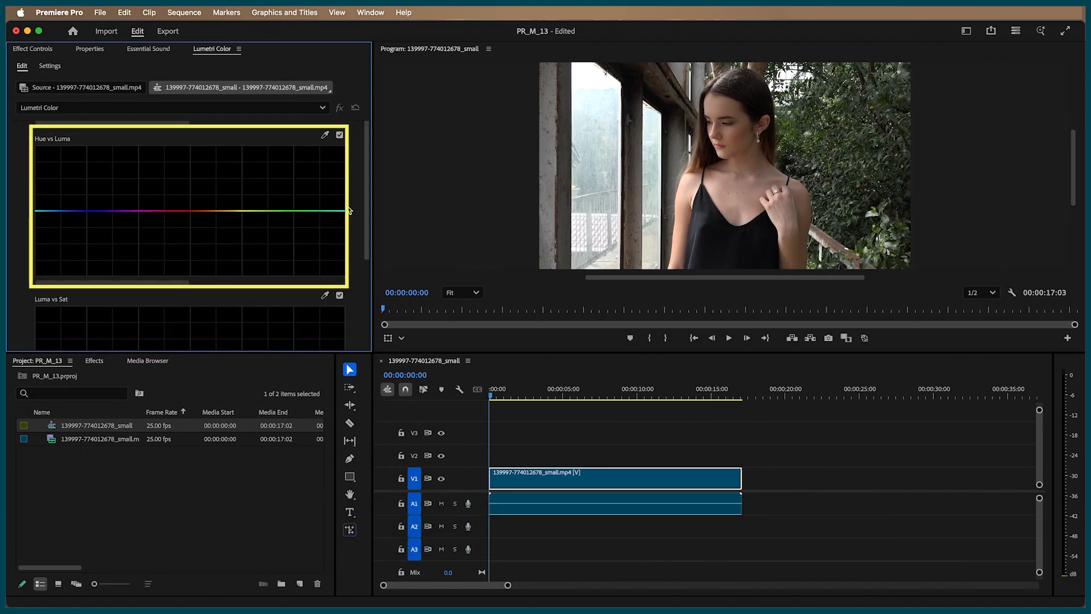
left_click(325, 134)
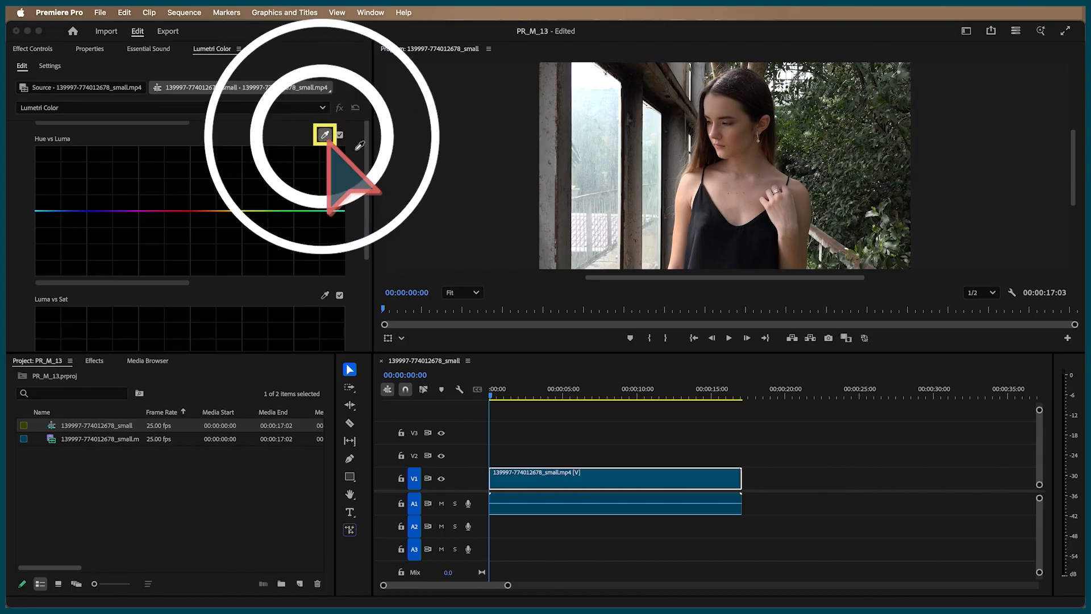
left_click(747, 179)
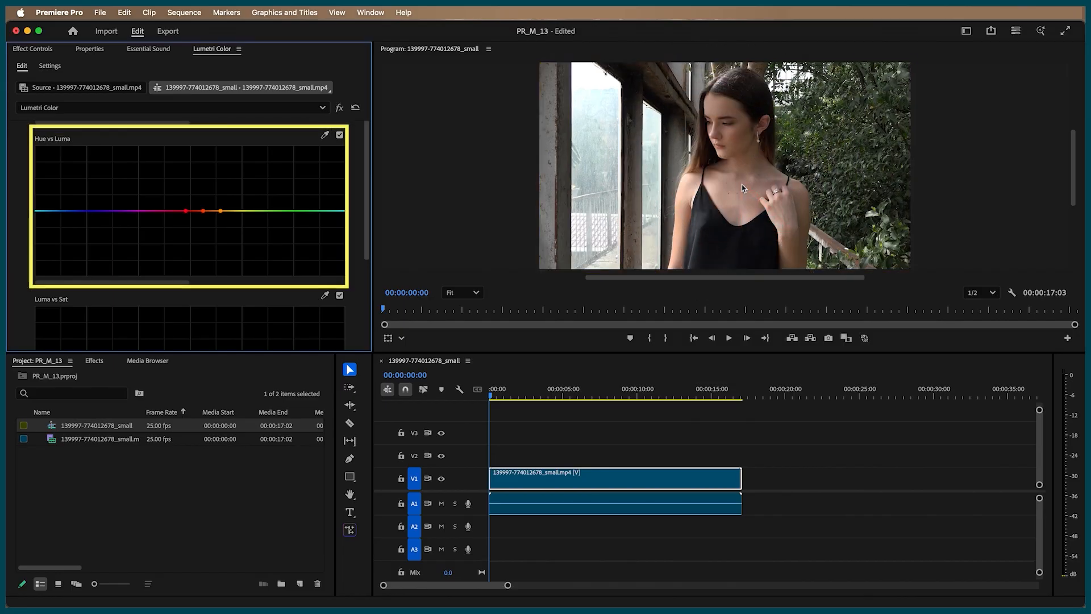
- Raise the middle skin-tone point of the Hue vs Luma curve and compare the clip with Lumetri Color off and on
left_click_drag(204, 212, 206, 193)
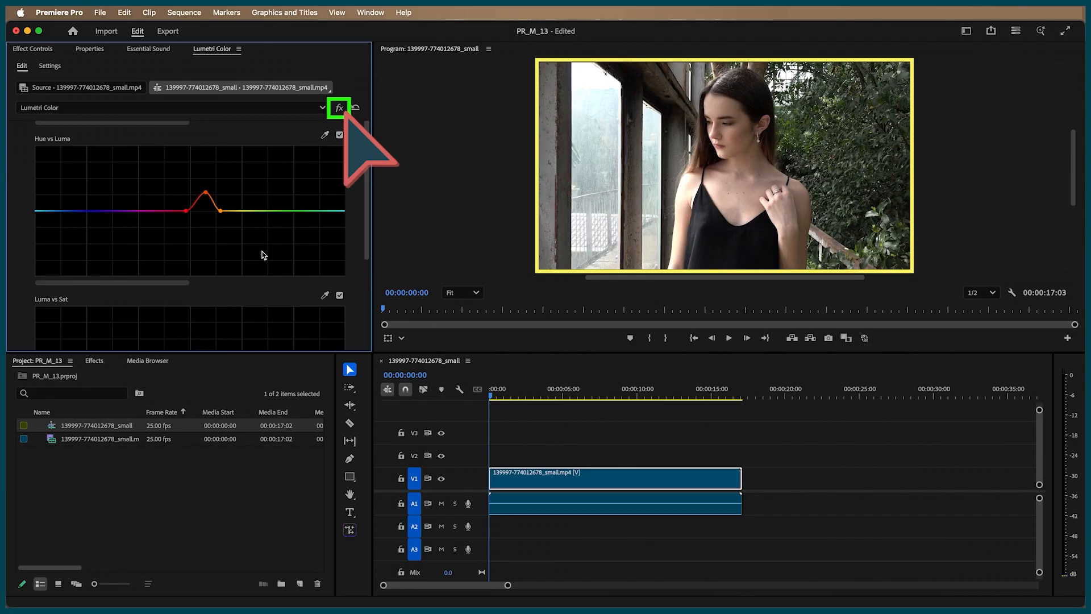
left_click(343, 114)
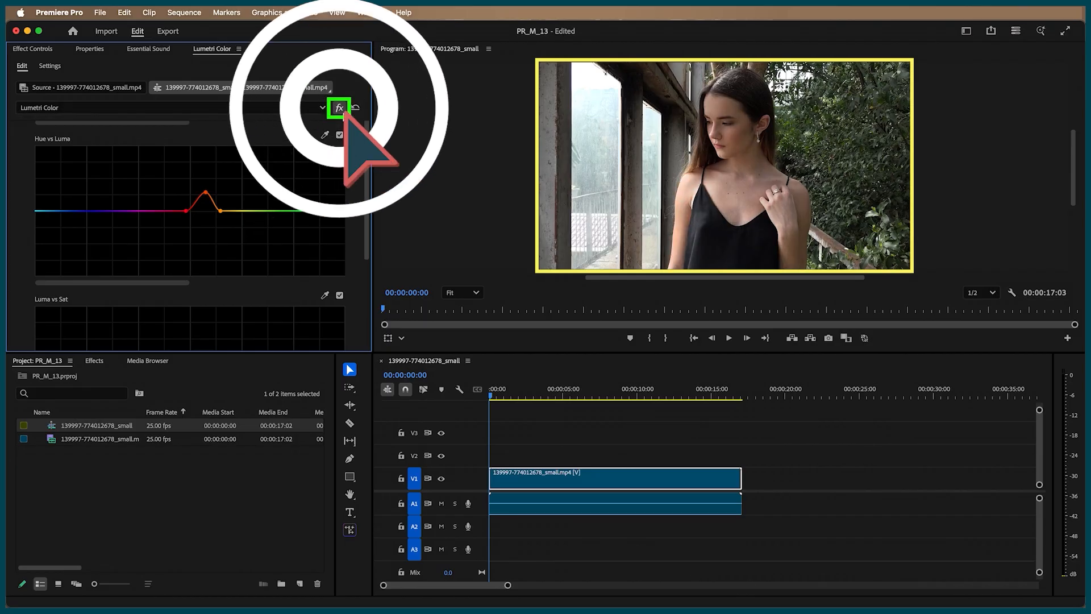
left_click(343, 114)
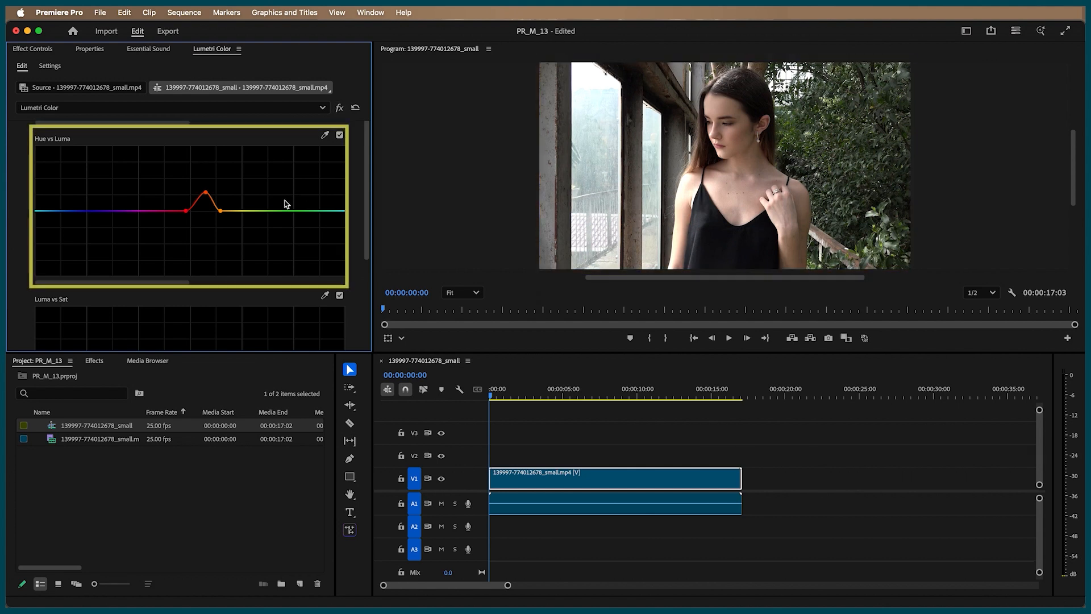
- Adjust the outer points around the Hue vs Luma peak, trying a wider hue range and settling on a narrow one
left_click_drag(221, 212, 228, 213)
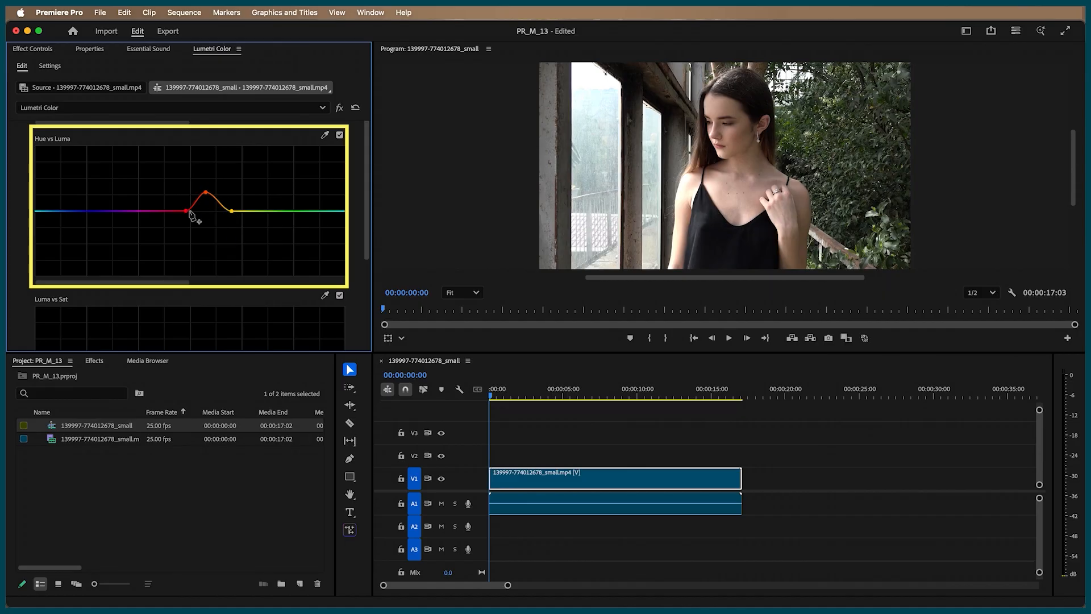
left_click_drag(188, 214, 178, 214)
left_click_drag(231, 212, 189, 212)
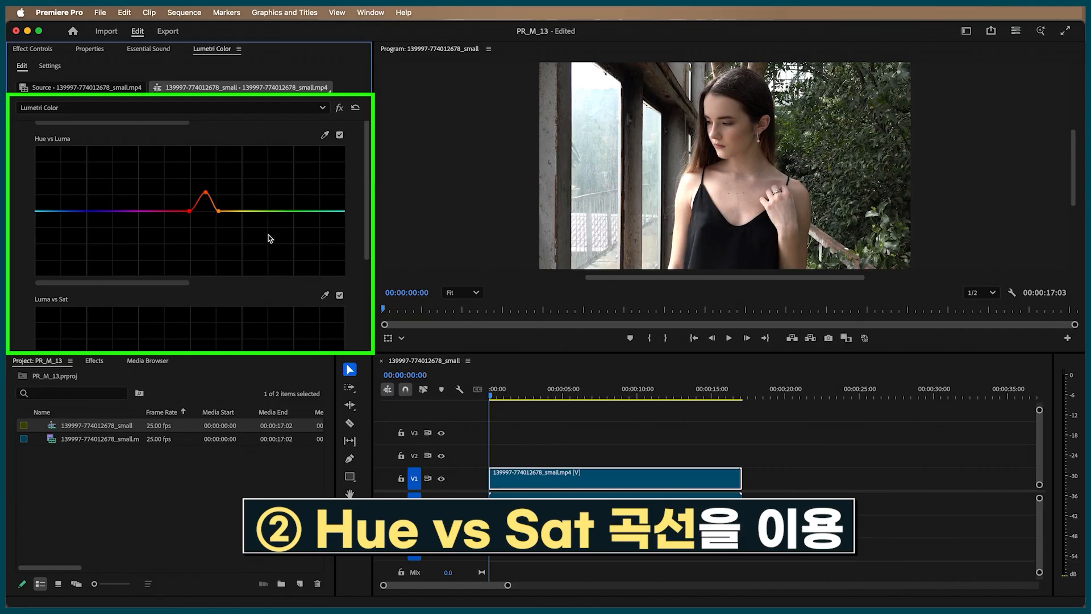
- Sample the woman's skin tone at the base of her neck for the Hue vs Sat curve
scroll(270, 238, "up", 8)
scroll(270, 238, "up", 5)
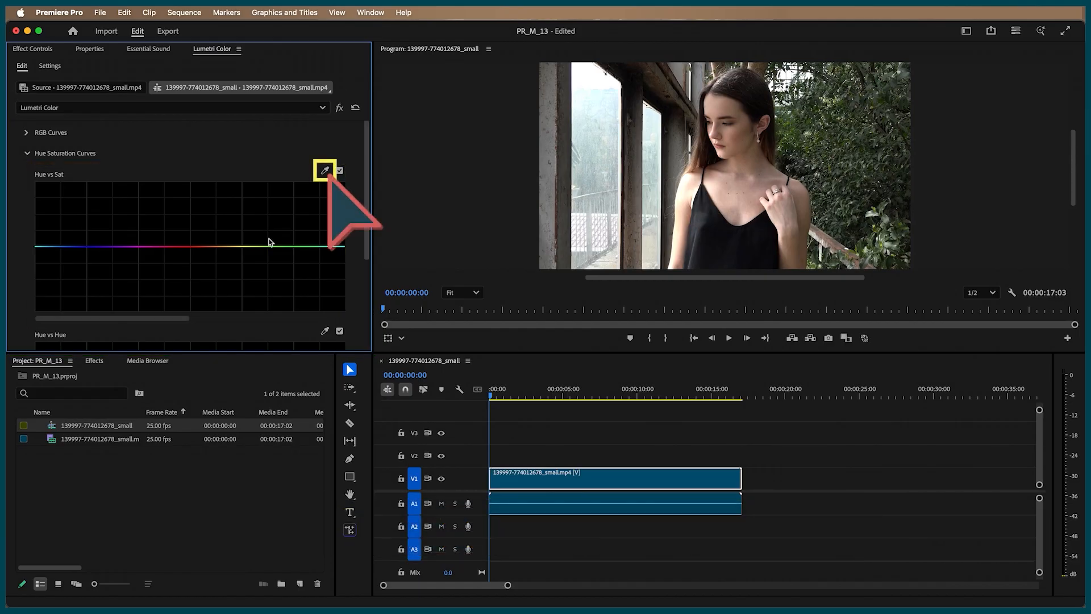
left_click(324, 171)
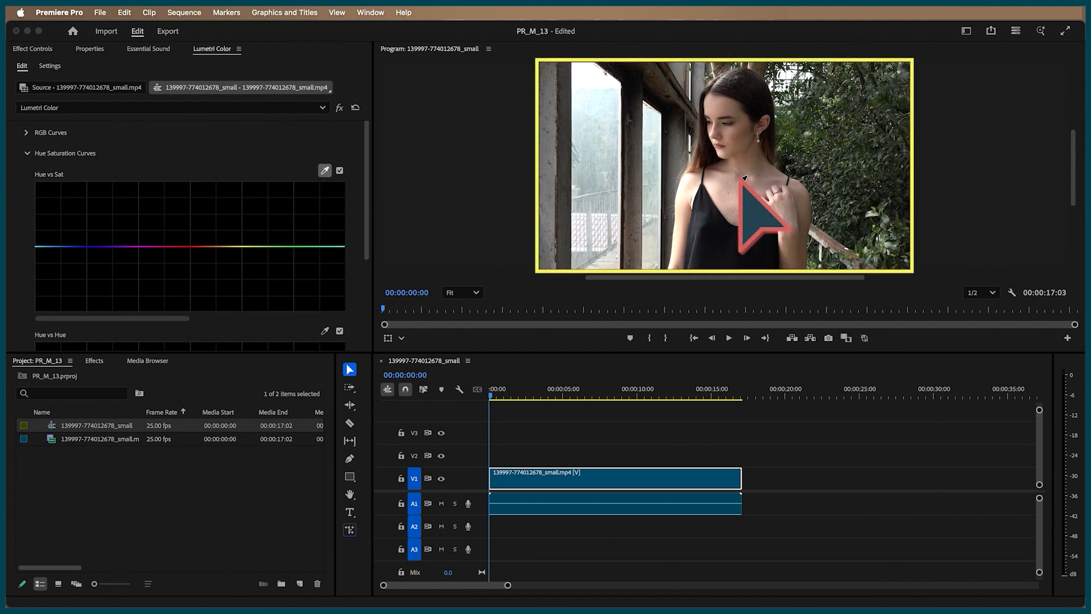
left_click(744, 178)
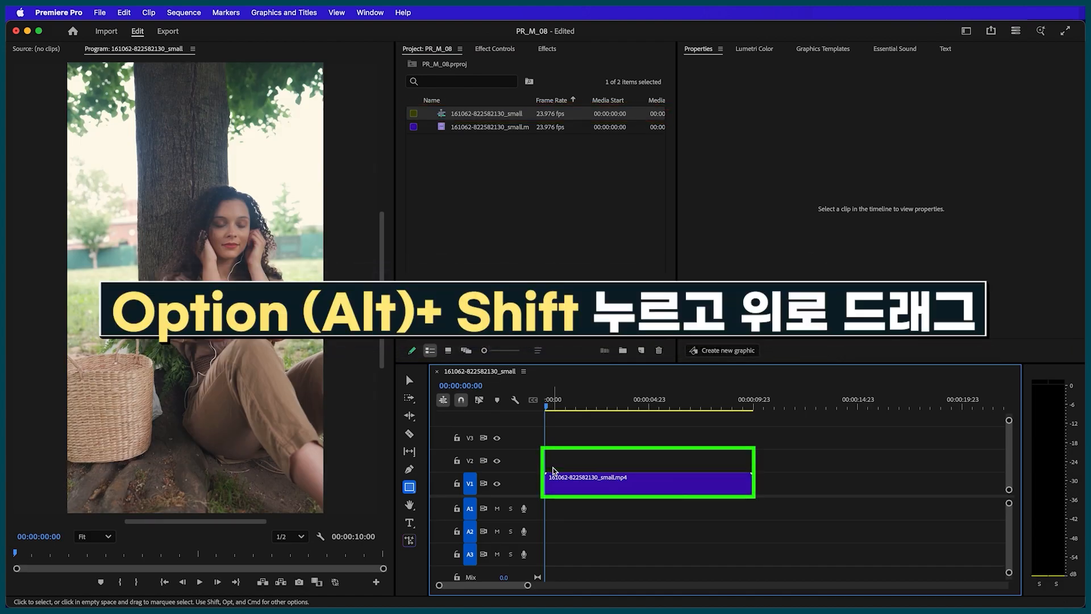
left_click(599, 483)
left_click_drag(599, 485, 596, 461)
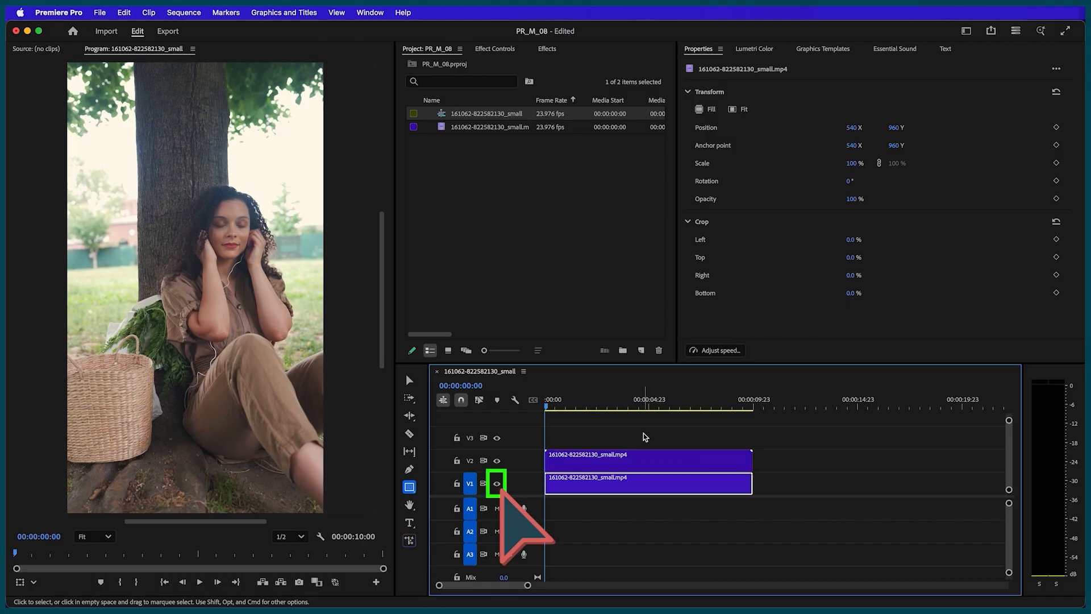
left_click(496, 483)
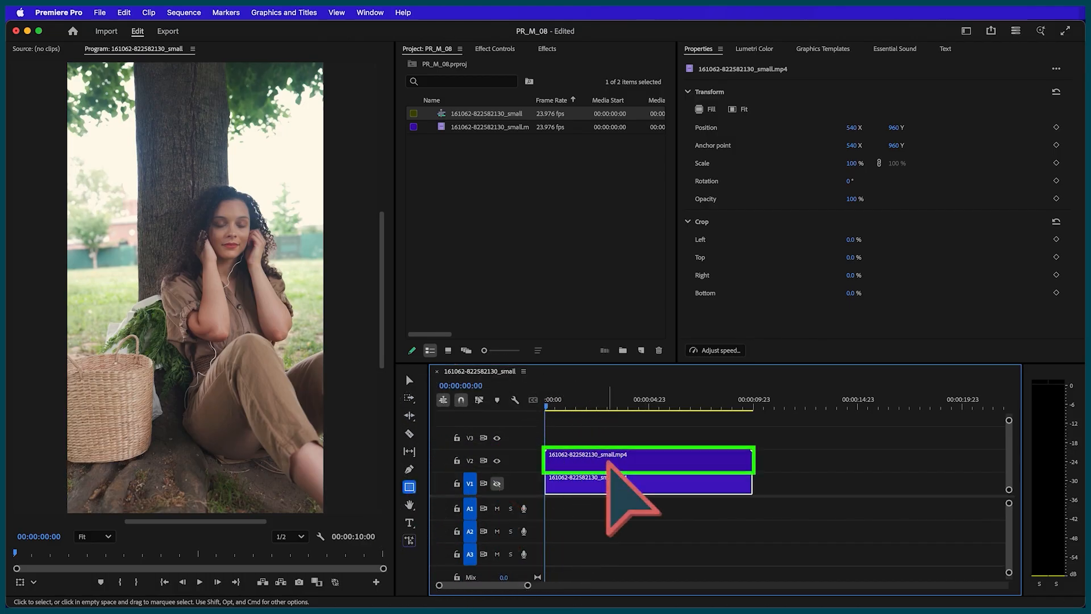
- Add an elliptical opacity mask to the V2 clip and fit it around the woman's face and hair
left_click(602, 457)
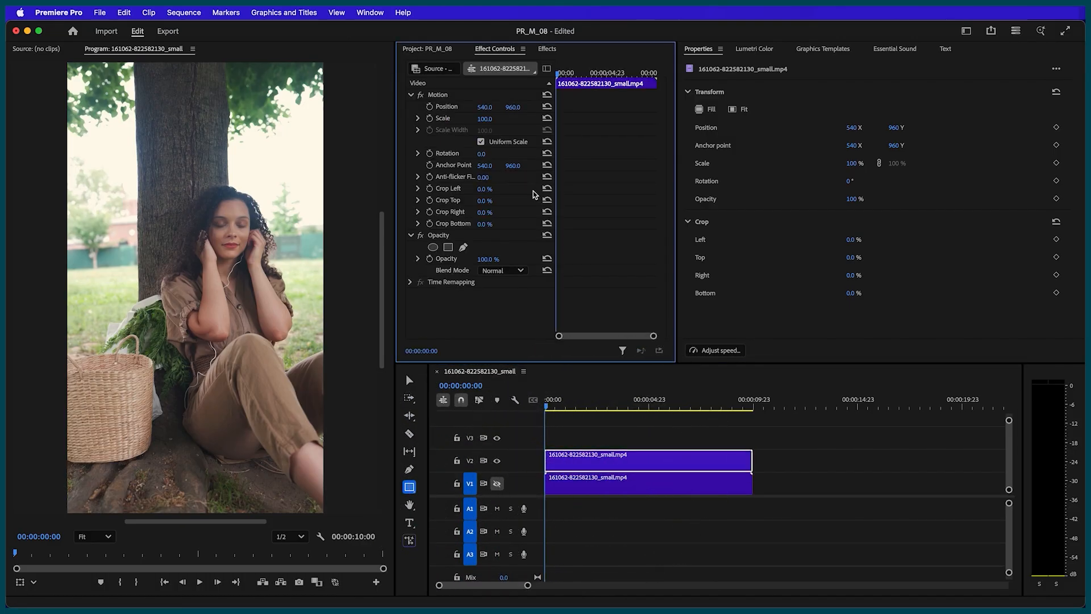
left_click(433, 247)
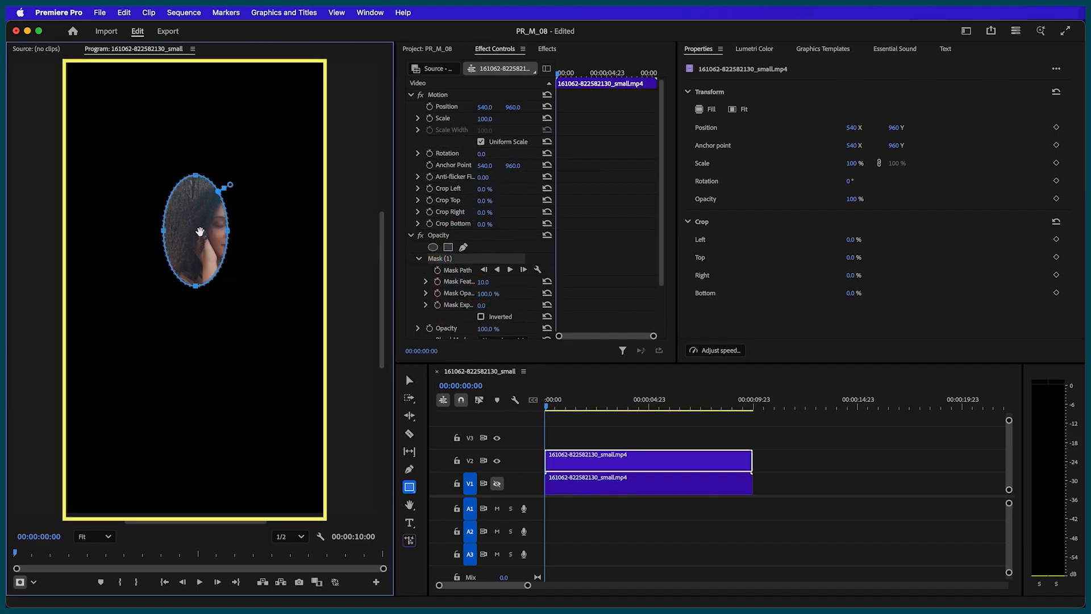
left_click_drag(200, 231, 228, 228)
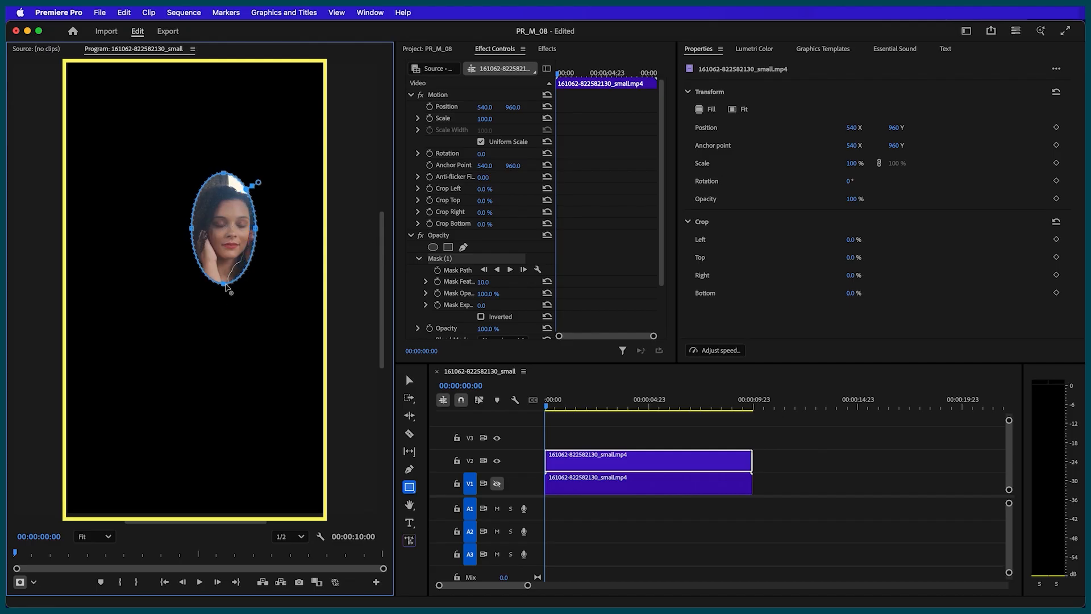
left_click_drag(226, 286, 225, 277)
left_click_drag(254, 229, 264, 225)
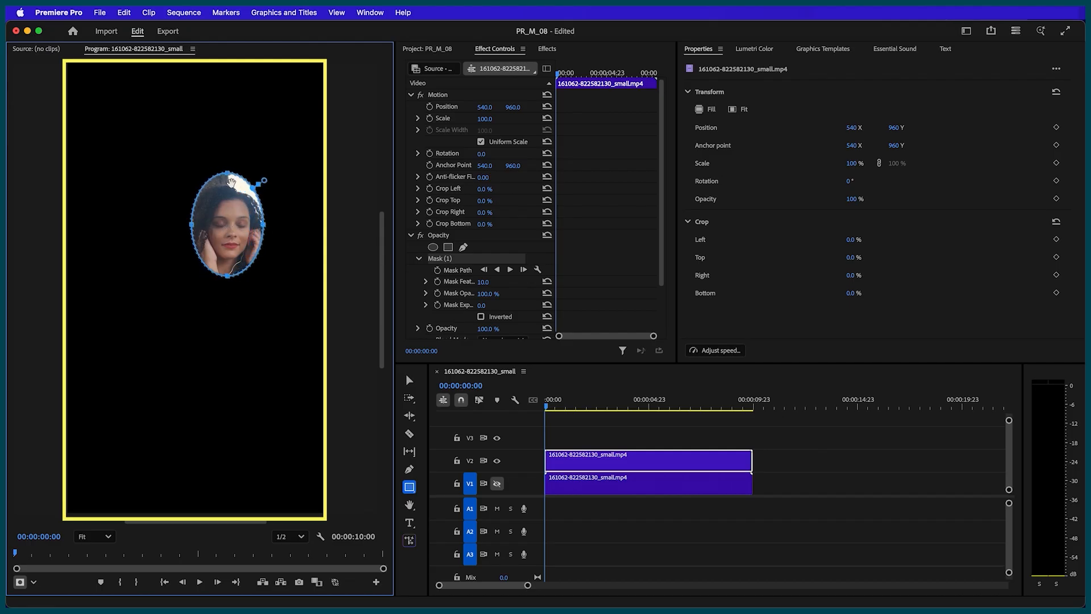
left_click_drag(227, 172, 227, 177)
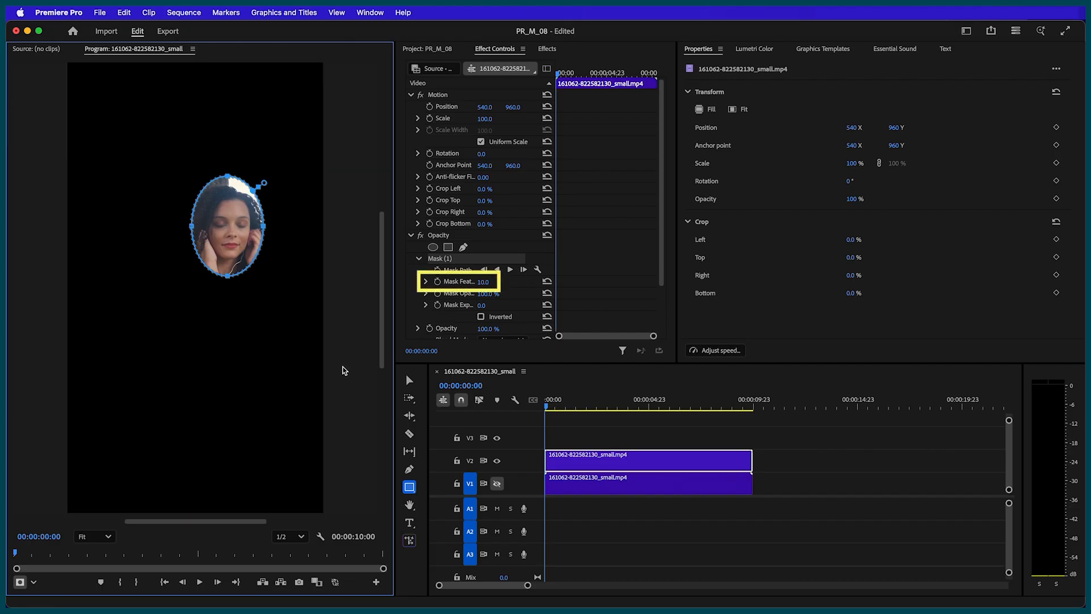
- Set the face mask's feather to 83, track the mask path forward through the clip, and review the tracked result
left_click_drag(482, 281, 525, 282)
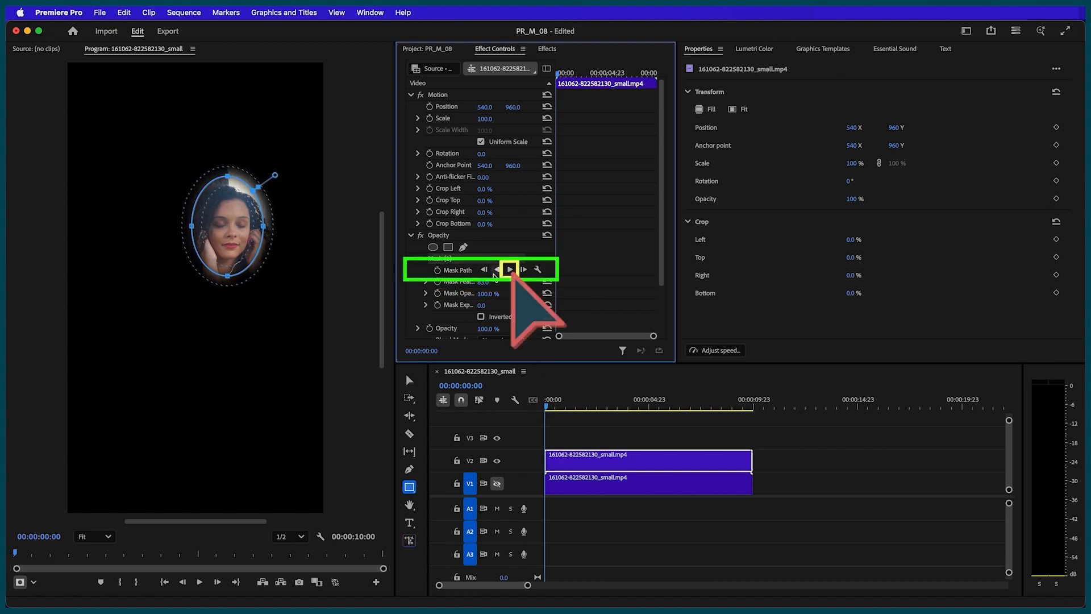
left_click(510, 270)
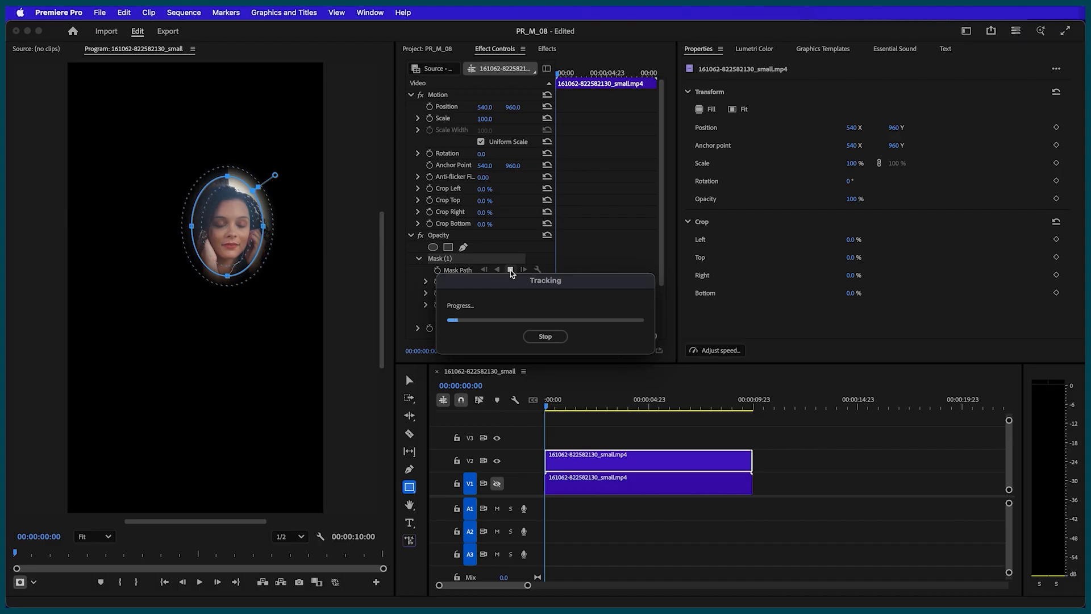
left_click(562, 407)
left_click_drag(578, 409, 707, 392)
key("space")
key("Home")
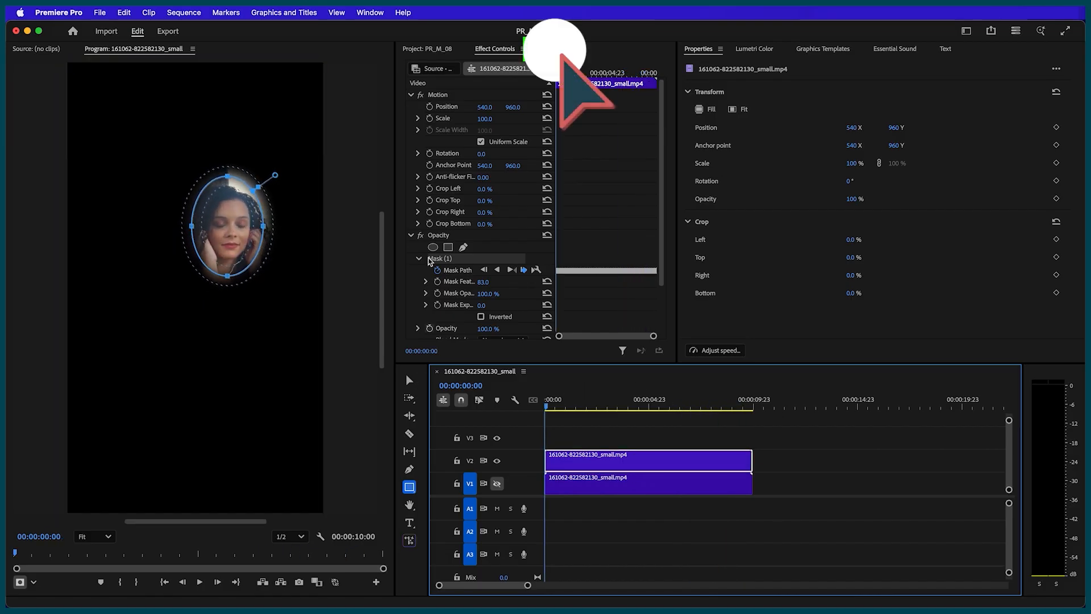
- Find the cinematic 2 Strip Lumetri preset and apply it to the masked clip on V2
left_click(547, 49)
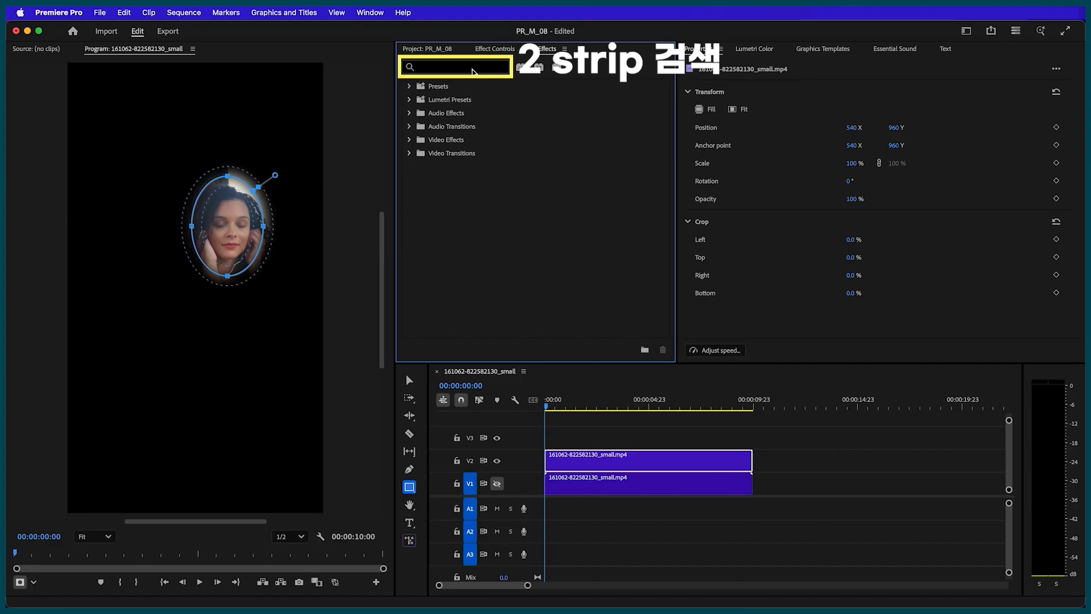
left_click(473, 72)
type("2 strip")
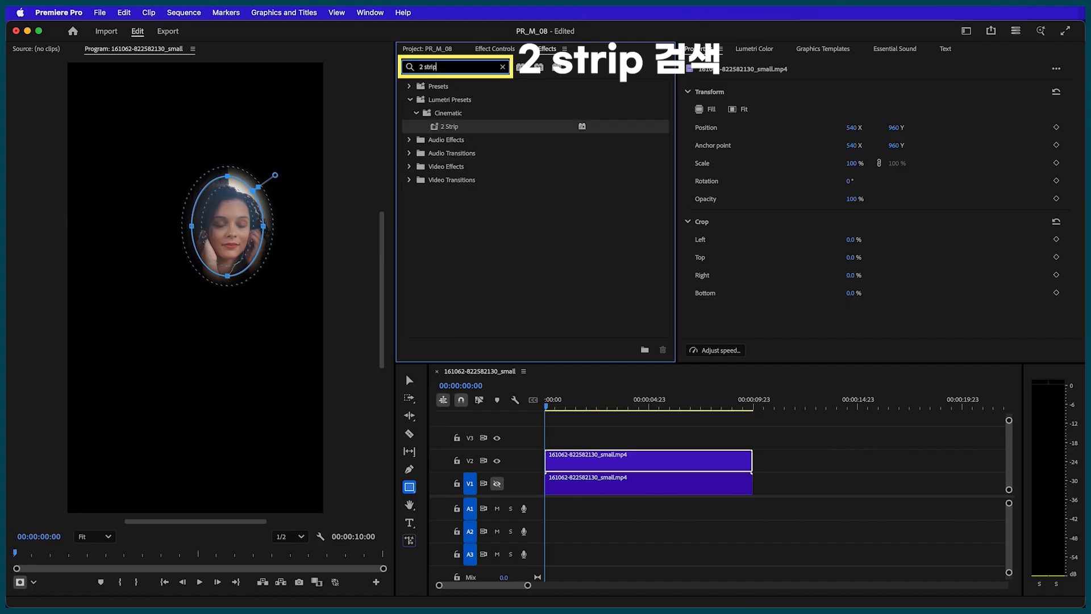
left_click_drag(466, 131, 615, 454)
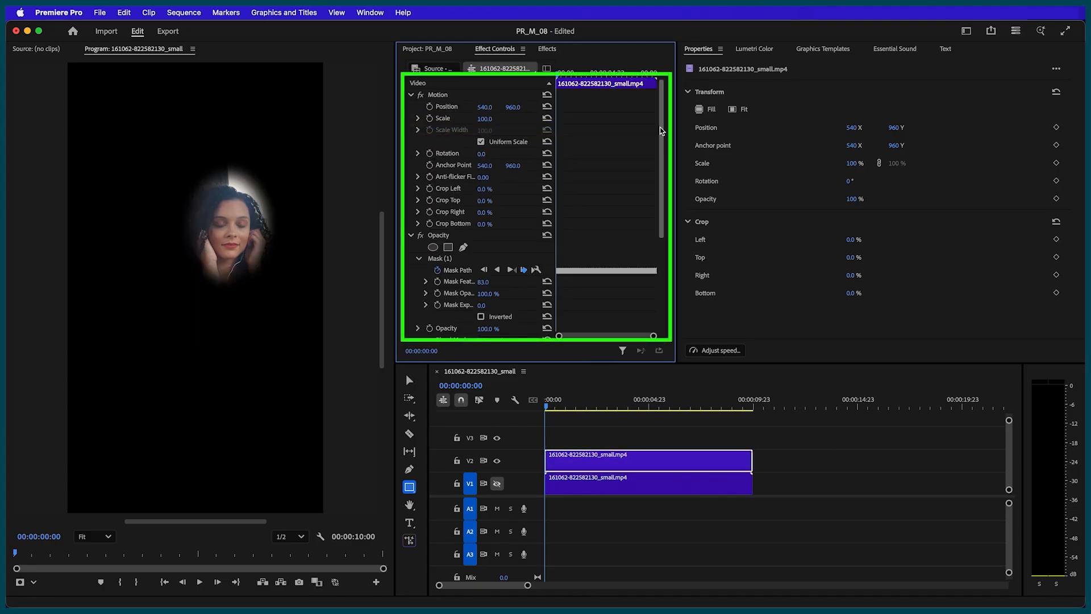
- Brighten the masked face by raising the midpoint of the white RGB curve in the 2 Strip Lumetri effect slightly
scroll(665, 178, "down", 5)
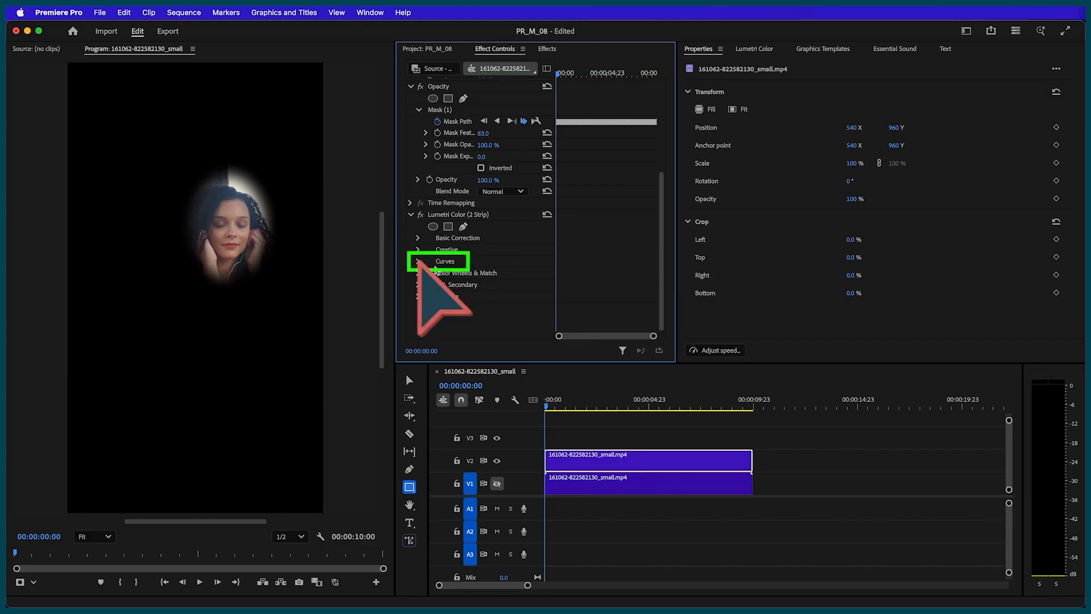
left_click(419, 261)
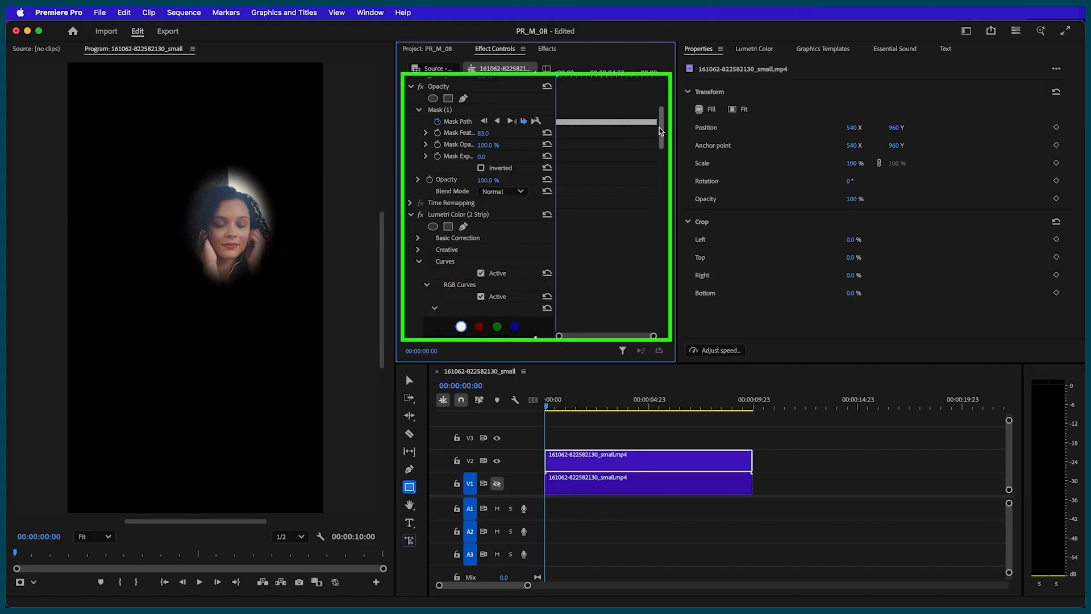
scroll(657, 158, "down", 6)
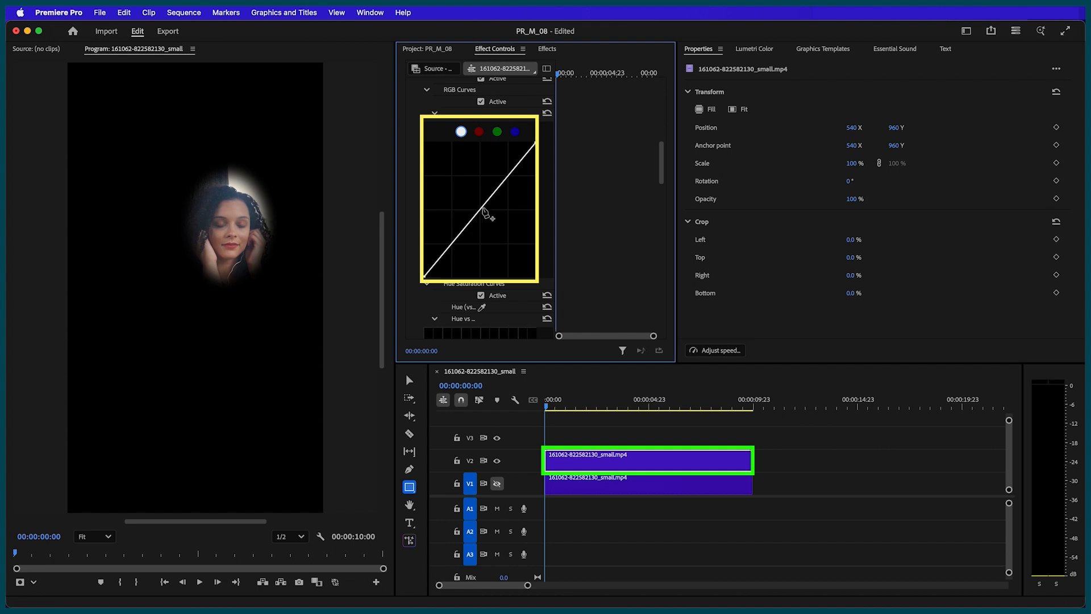
left_click(480, 206)
left_click_drag(480, 206, 478, 202)
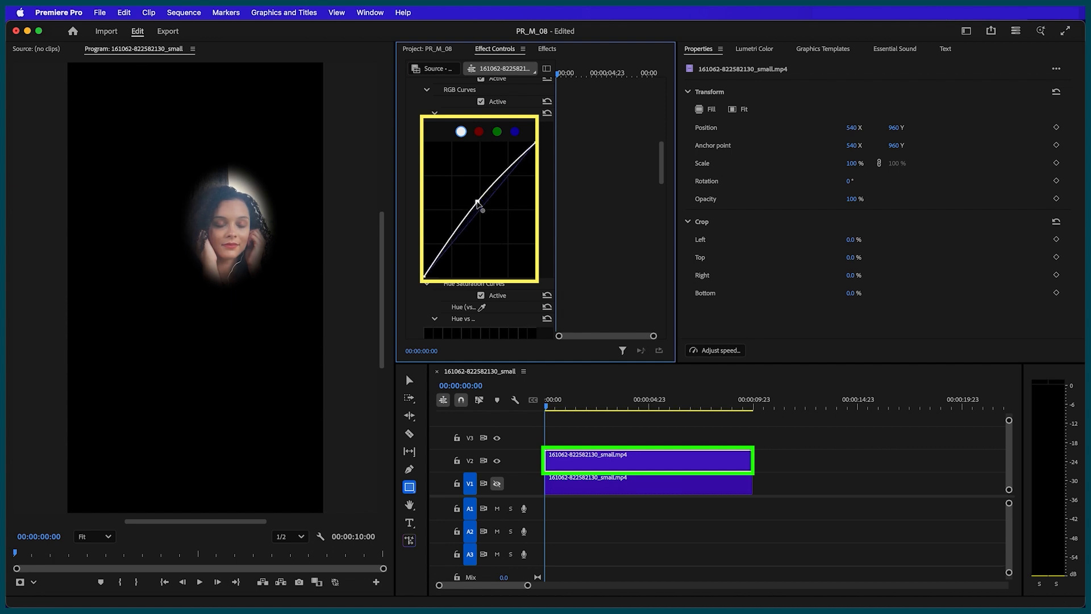
- Set the Saturation in the Creative adjustments of the 2 Strip Lumetri effect to 118
scroll(659, 159, "up", 5)
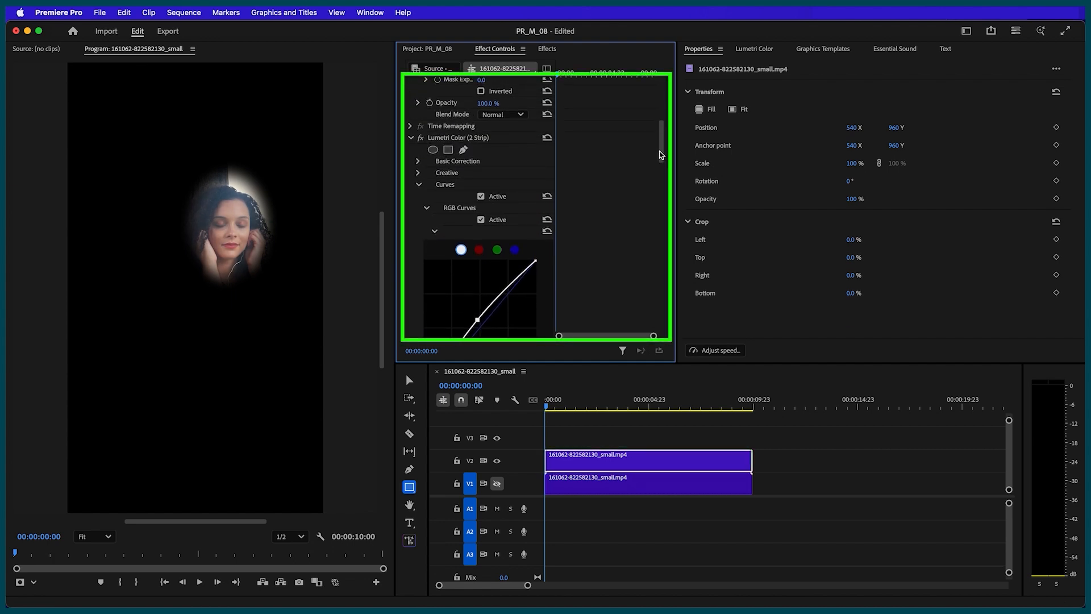
left_click(419, 173)
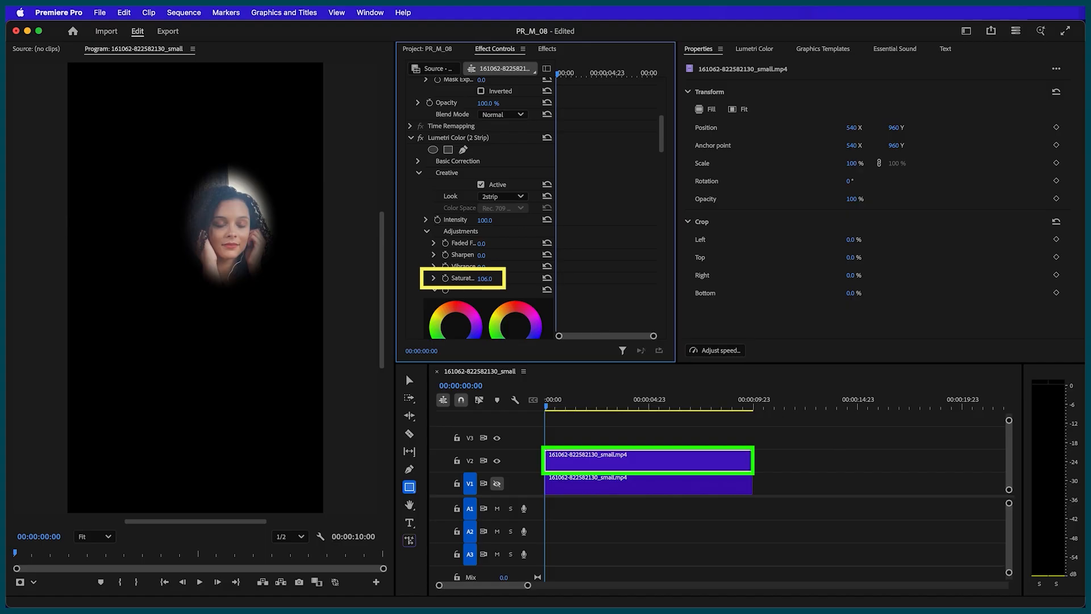
left_click_drag(485, 278, 493, 278)
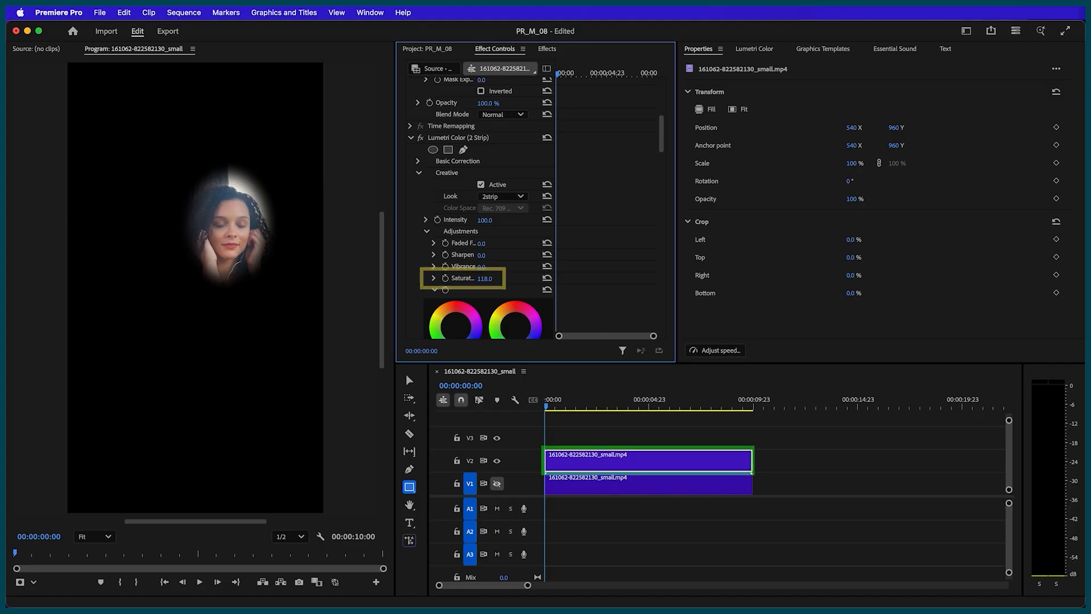
- Set the Basic Correction Temperature to 10 and Highlights to 13 for the masked face
left_click(418, 160)
scroll(652, 136, "down", 3)
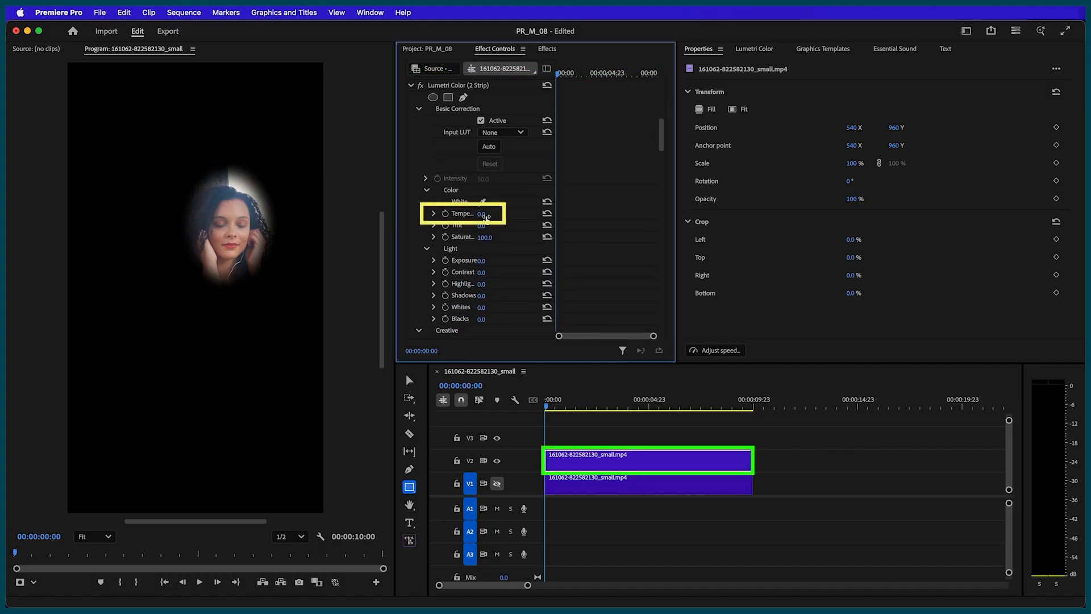
left_click_drag(486, 217, 488, 217)
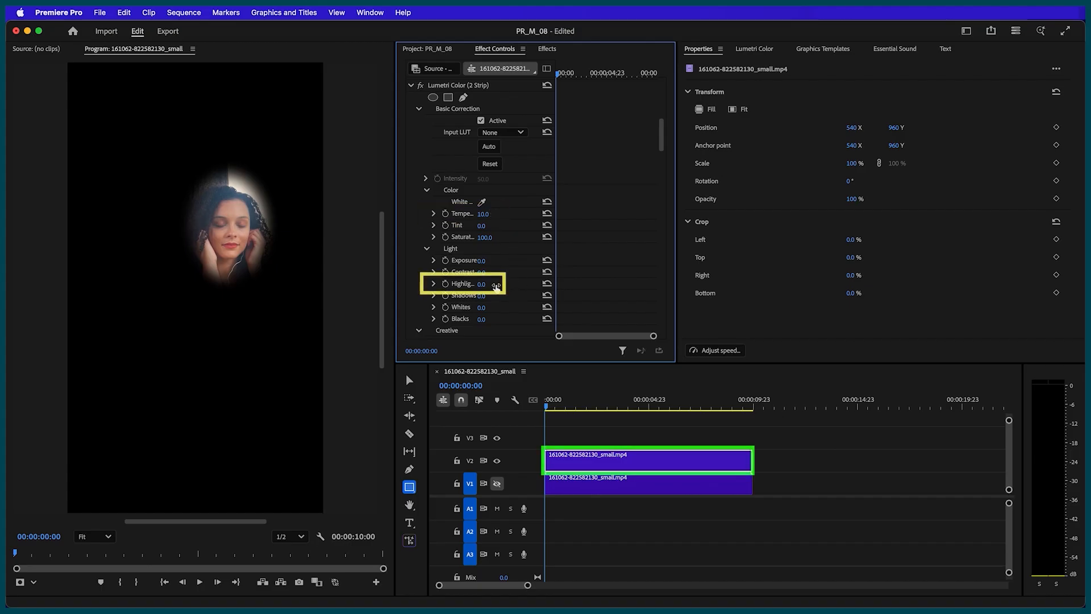
left_click_drag(491, 286, 495, 286)
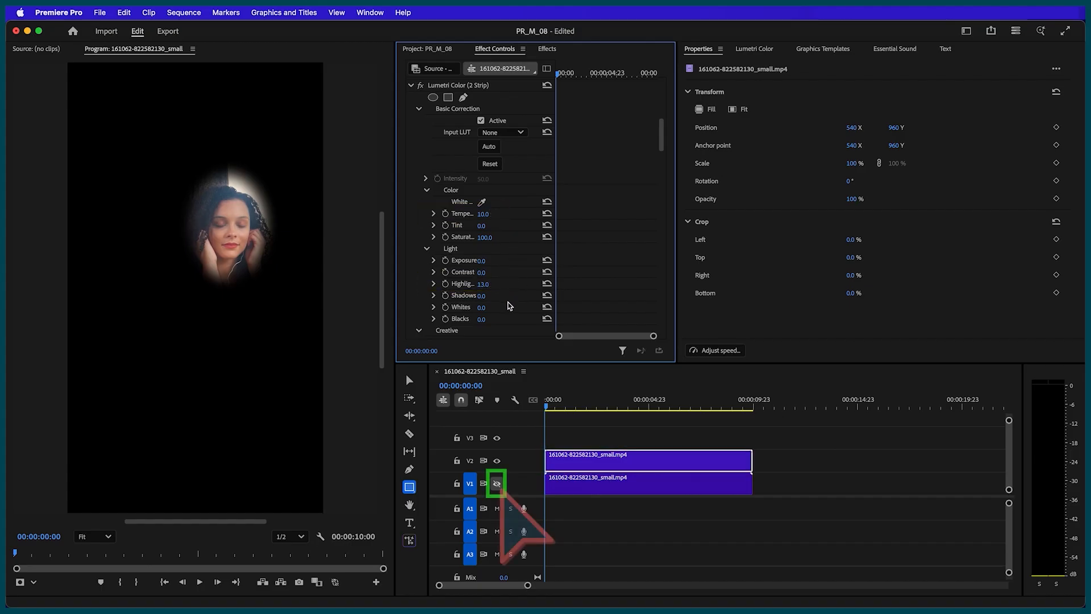
- Make track V1 visible again beneath the masked clip and clear the timeline selection
left_click(497, 484)
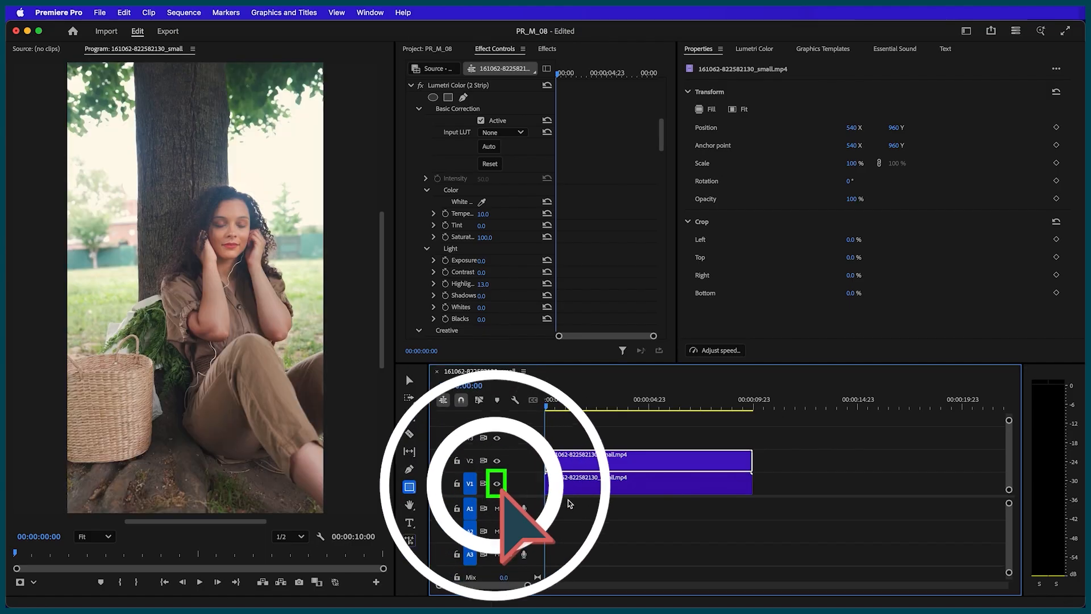
left_click(750, 524)
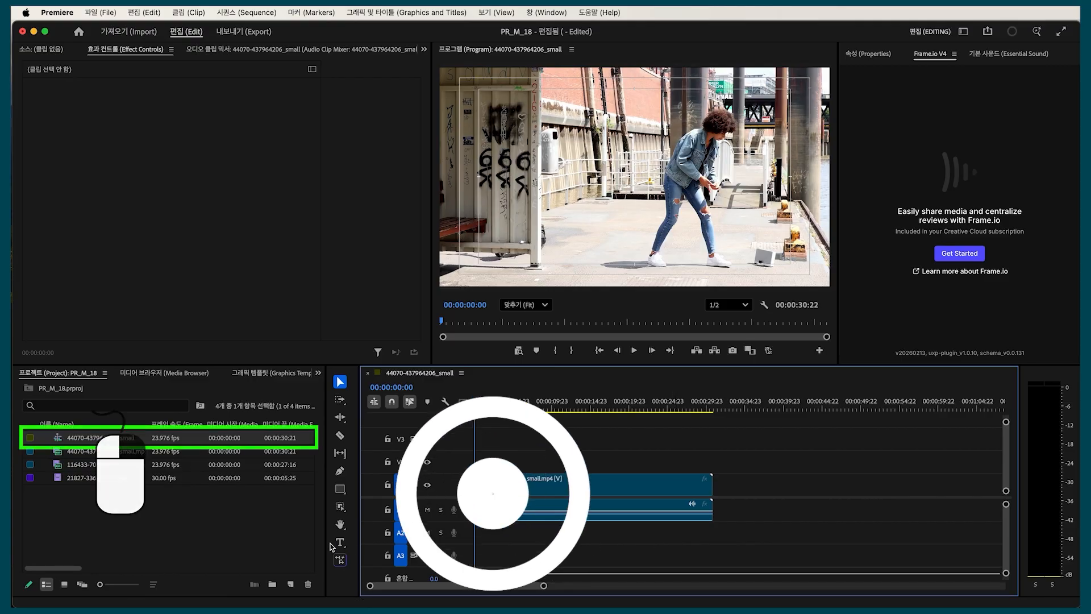
right_click(119, 437)
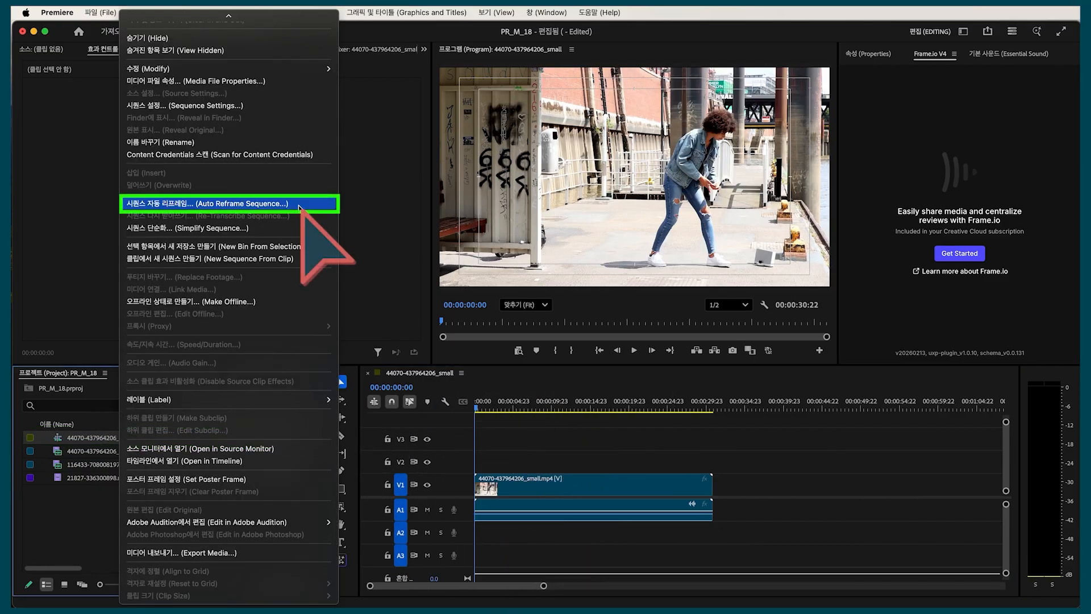
left_click(299, 207)
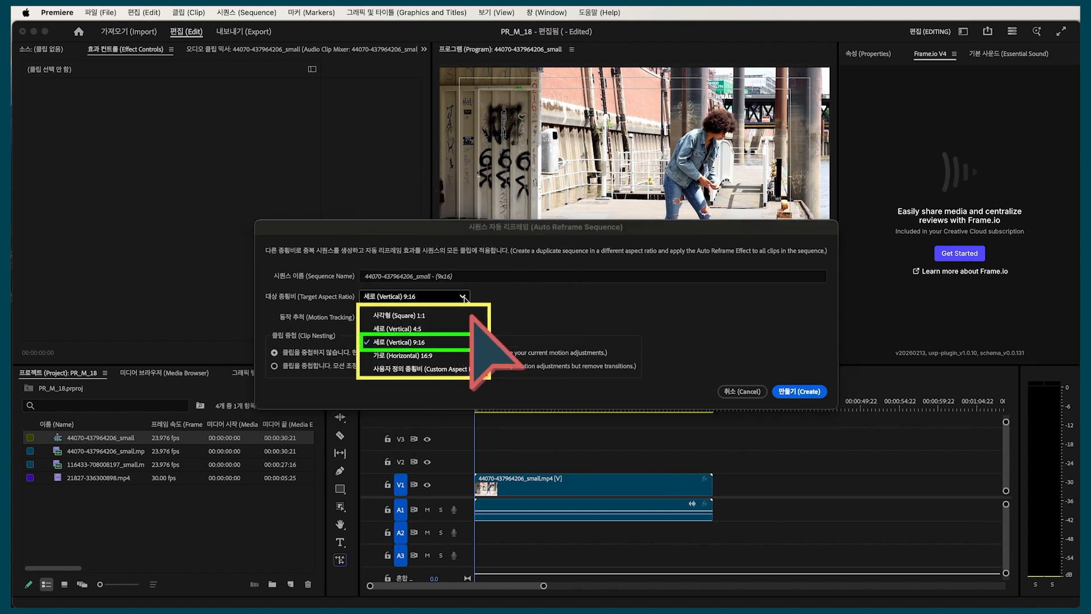
left_click(478, 342)
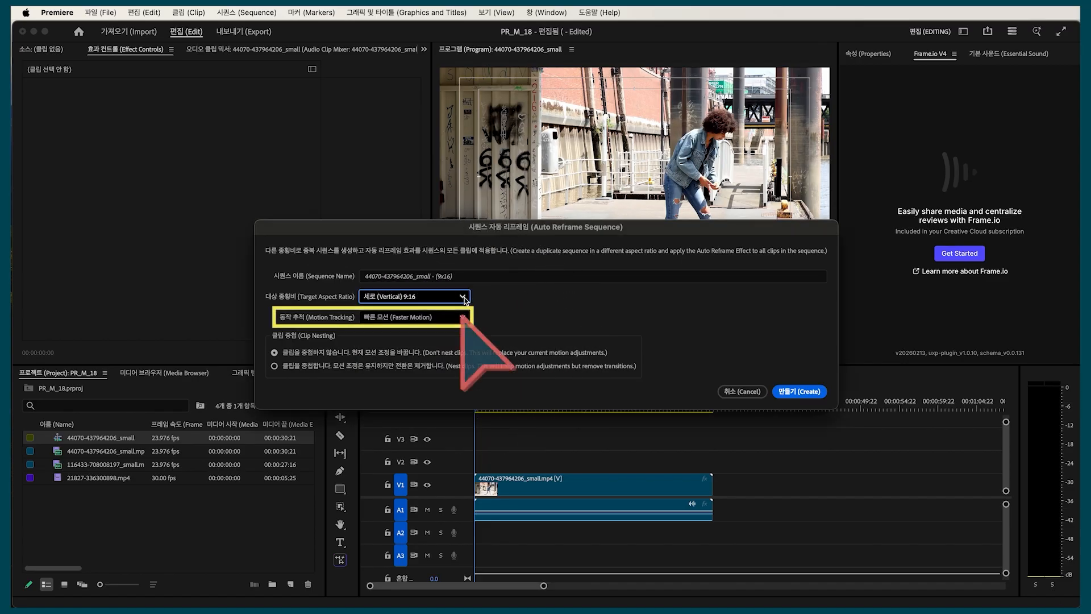
left_click(462, 317)
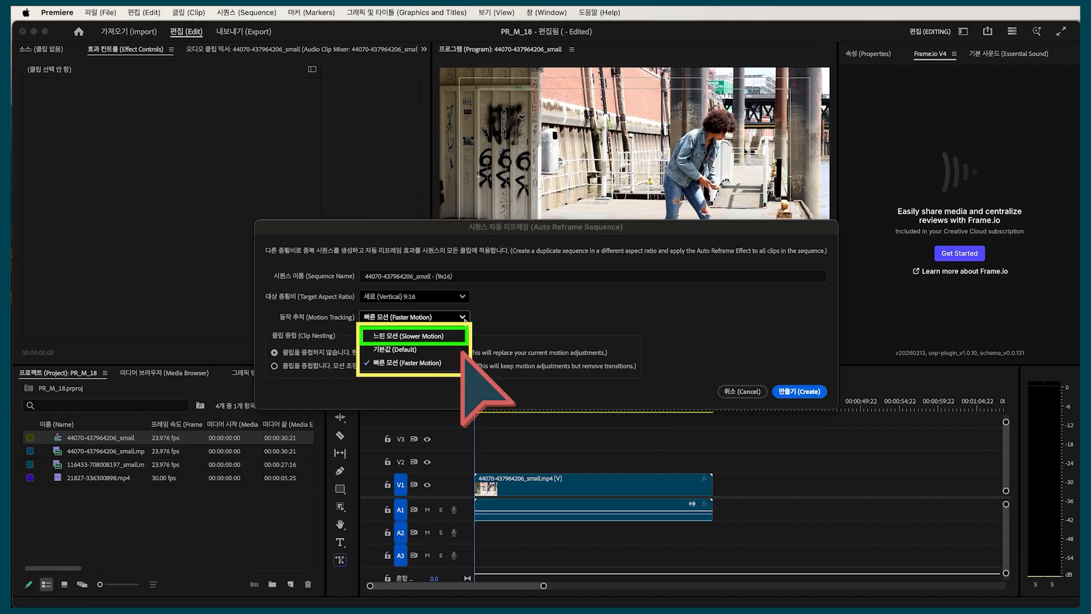
left_click(459, 348)
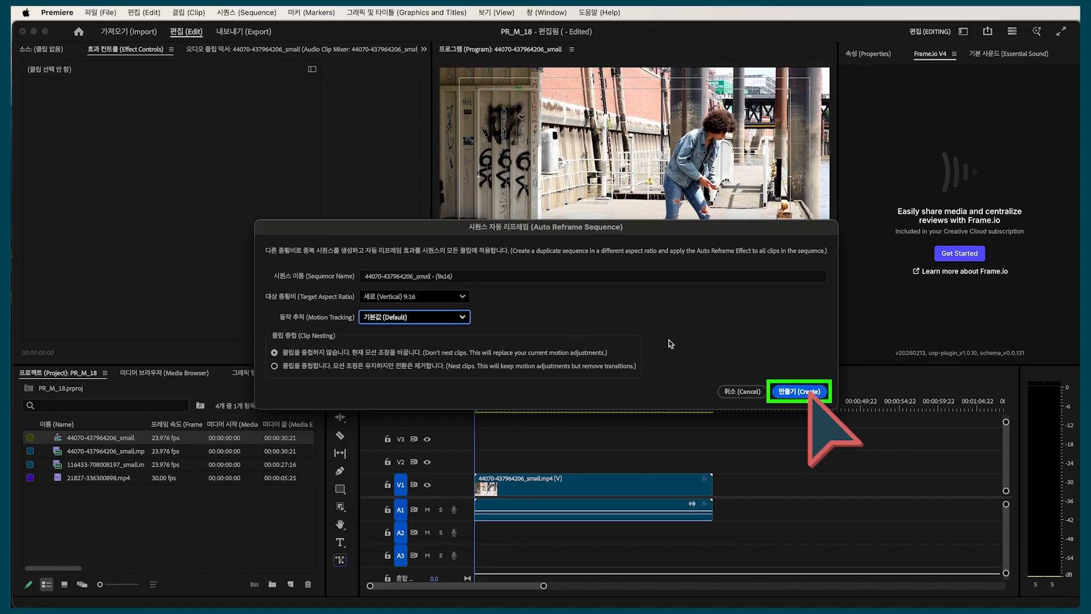
left_click(799, 391)
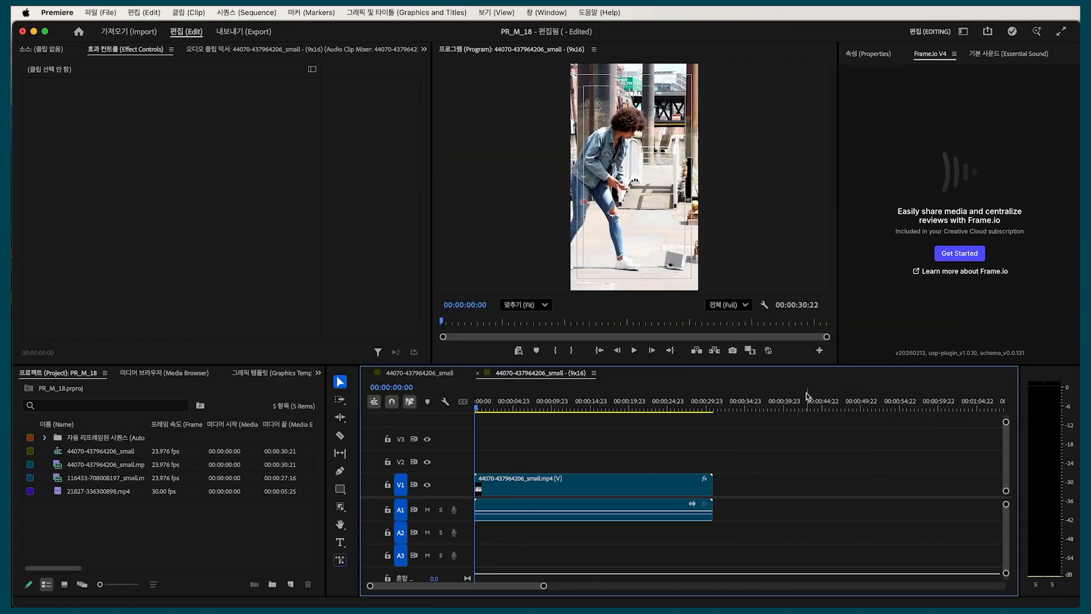
left_click(483, 409)
left_click_drag(484, 411, 714, 413)
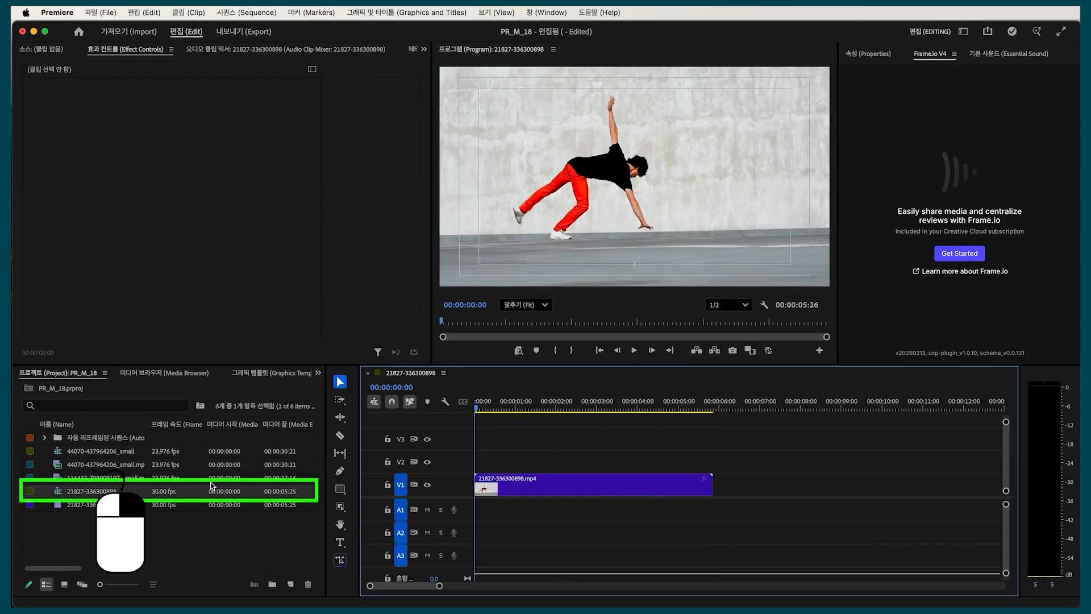
right_click(94, 491)
left_click(292, 206)
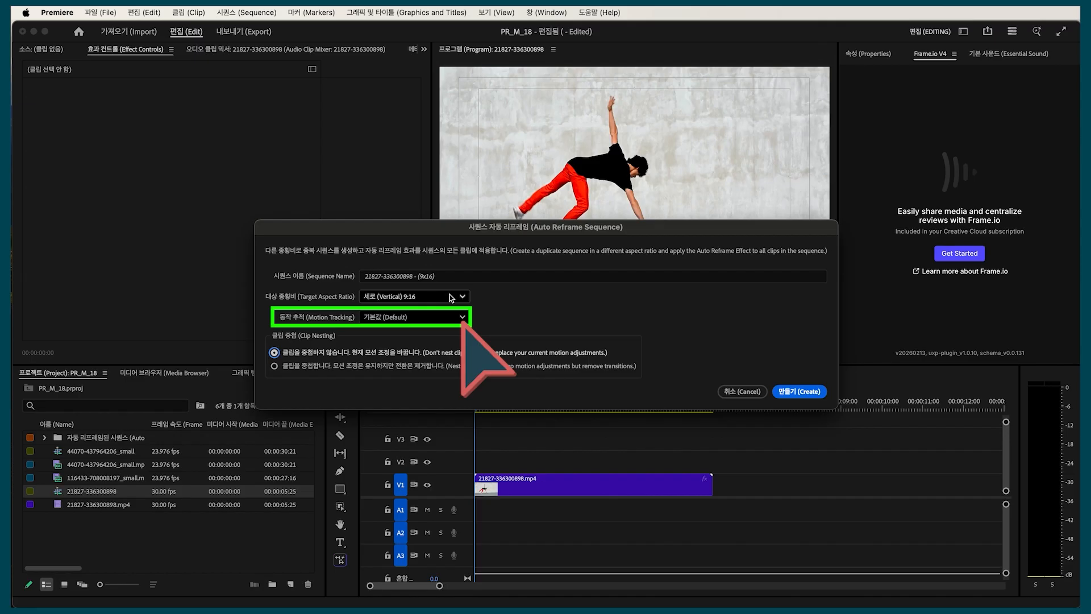
left_click(458, 318)
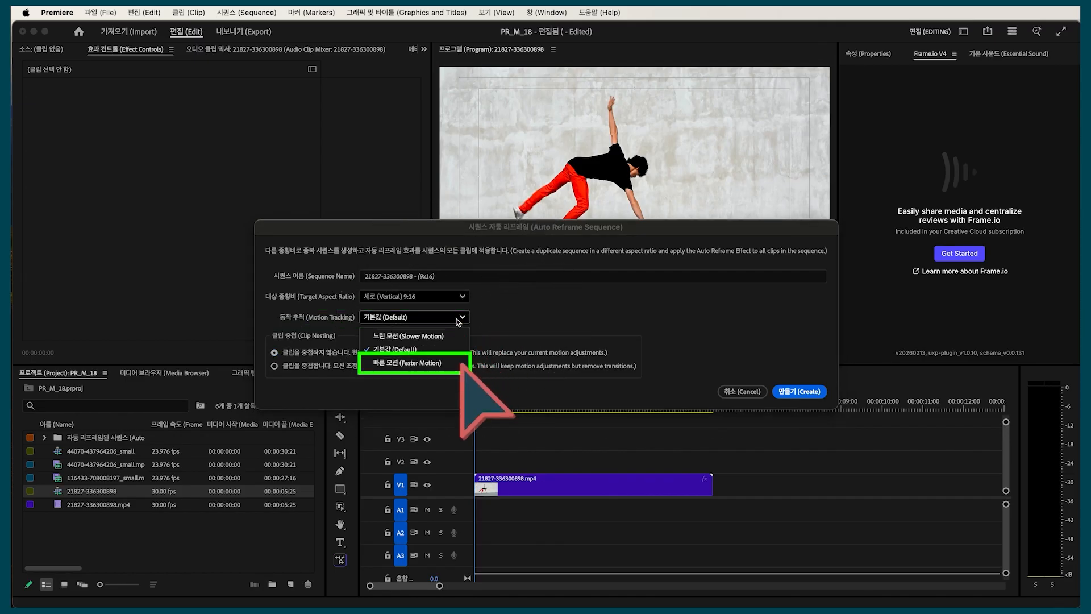
left_click(463, 362)
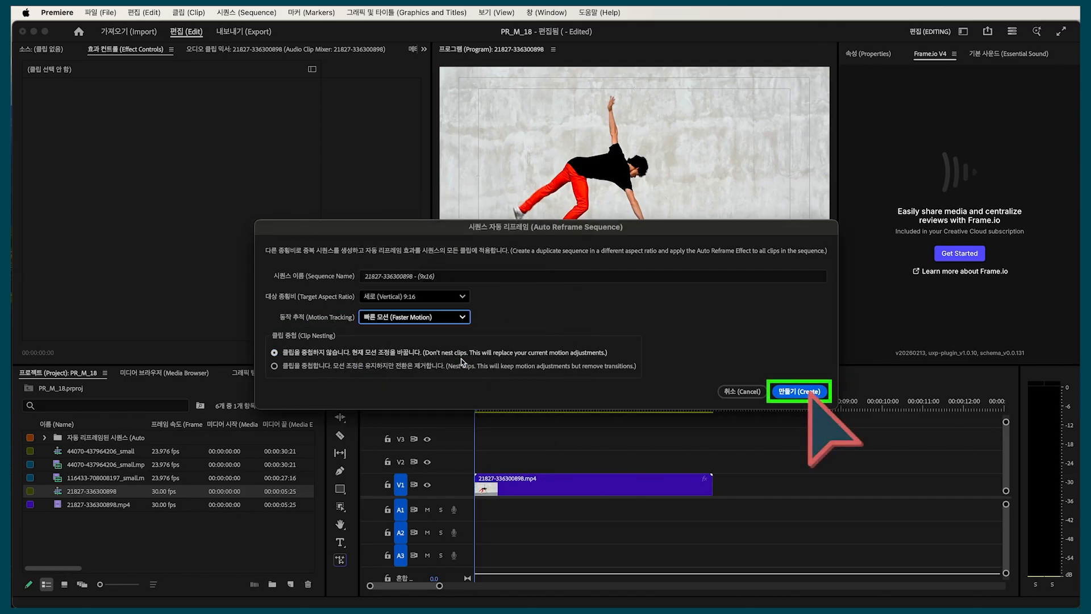
left_click(819, 394)
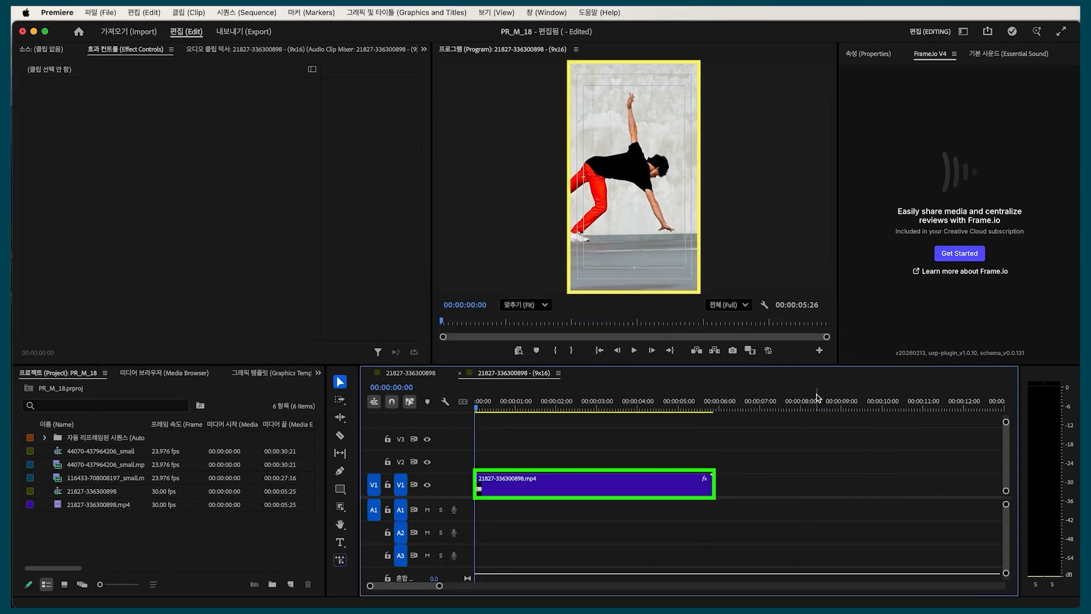
left_click(479, 409)
key("space")
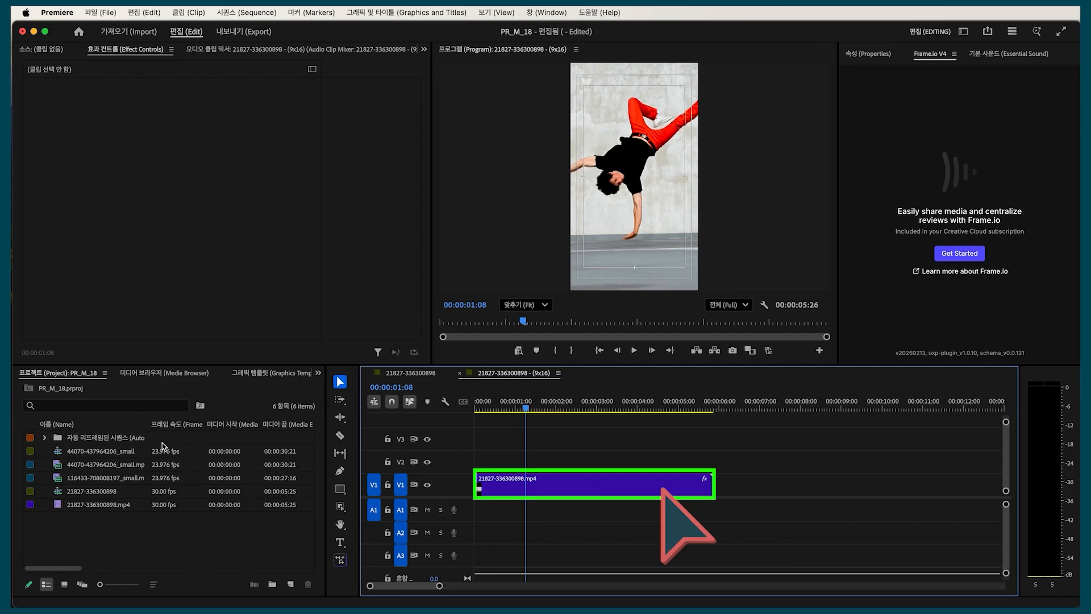
- Enable Overwrite Generated Path in the vertical clip's Auto Reframe effect and delete the two Adjust Position keyframes around 00:00:01:08
left_click(519, 477)
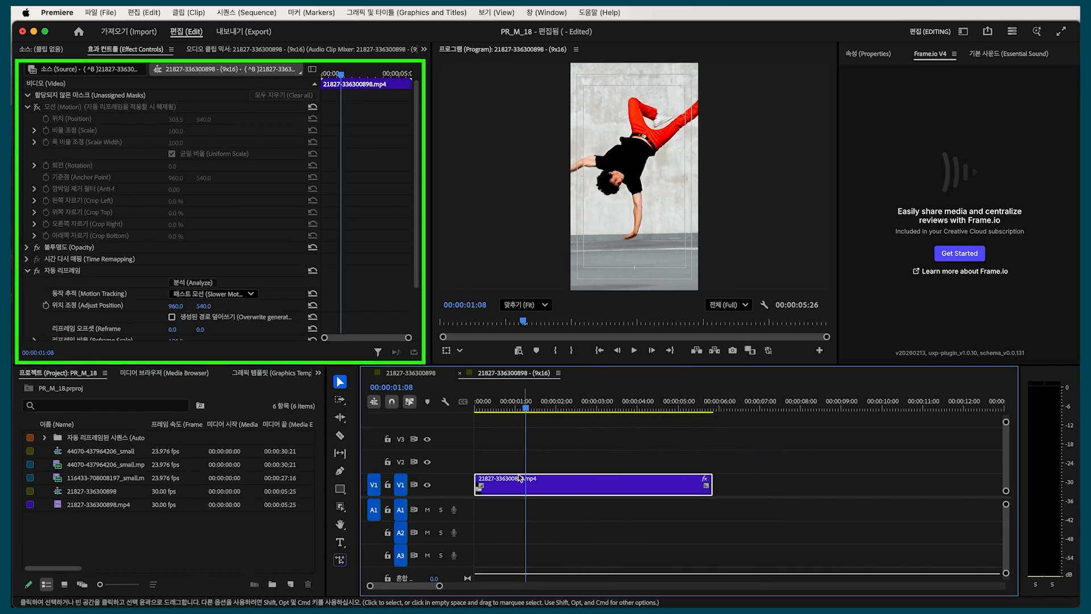
left_click_drag(417, 178, 419, 264)
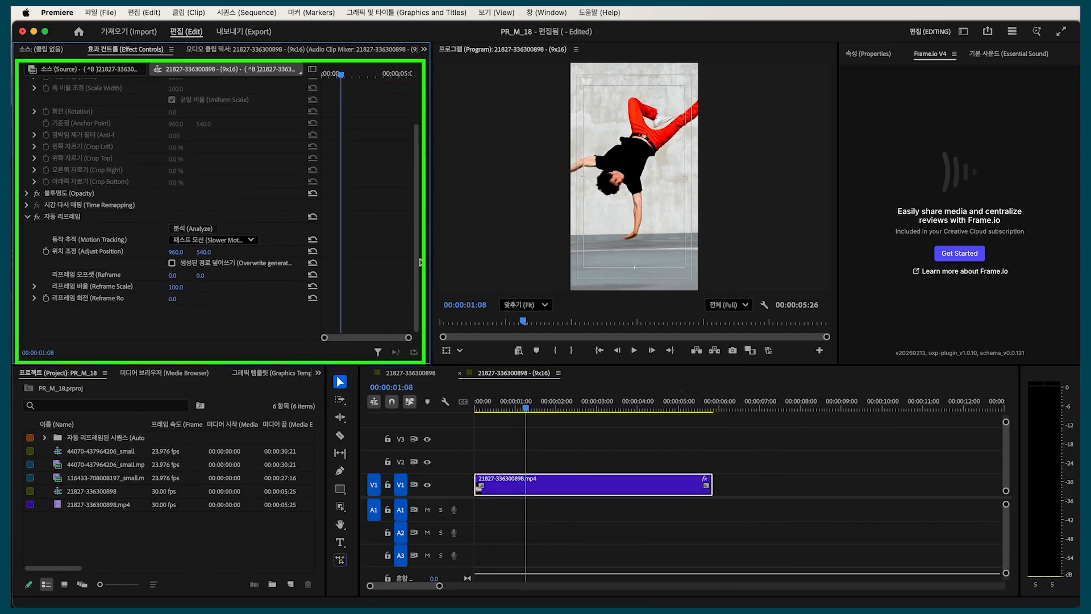
left_click(172, 262)
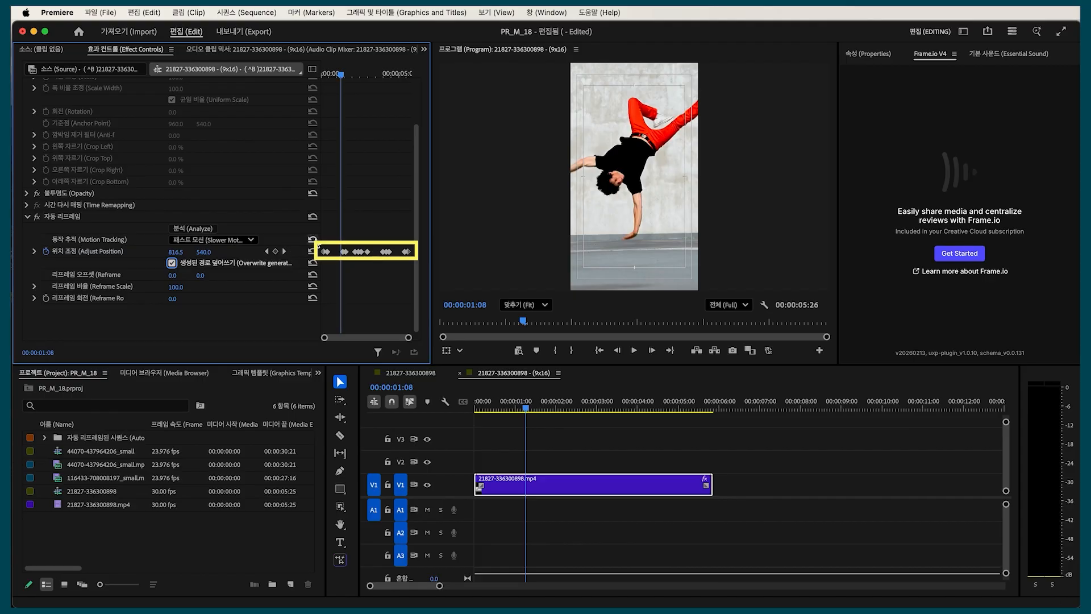
left_click(339, 248)
left_click(343, 250)
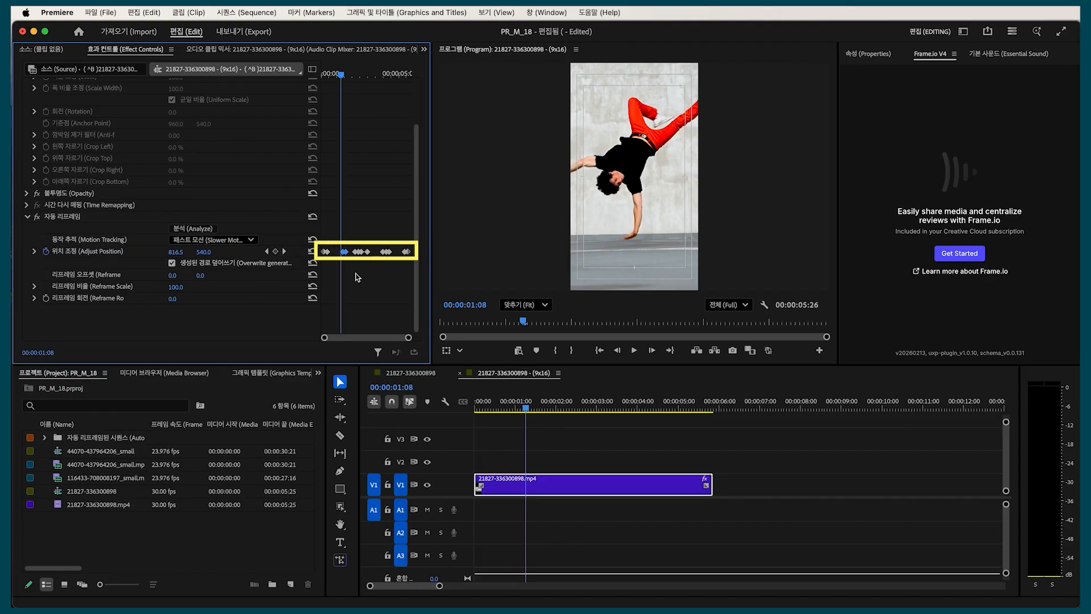
key("BackSpace")
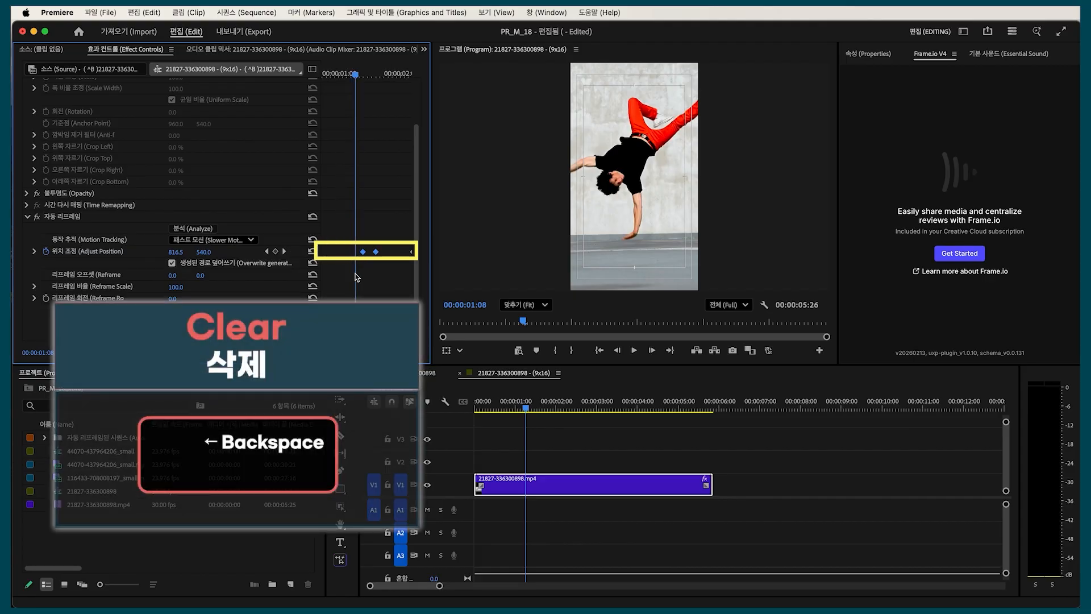
- Keyframe the Auto Reframe Adjust Position horizontally at 1015.2 at 00:00:01:08 and 242.6 at 00:00:01:28 to recenter the dancer
left_click_drag(183, 253, 354, 253)
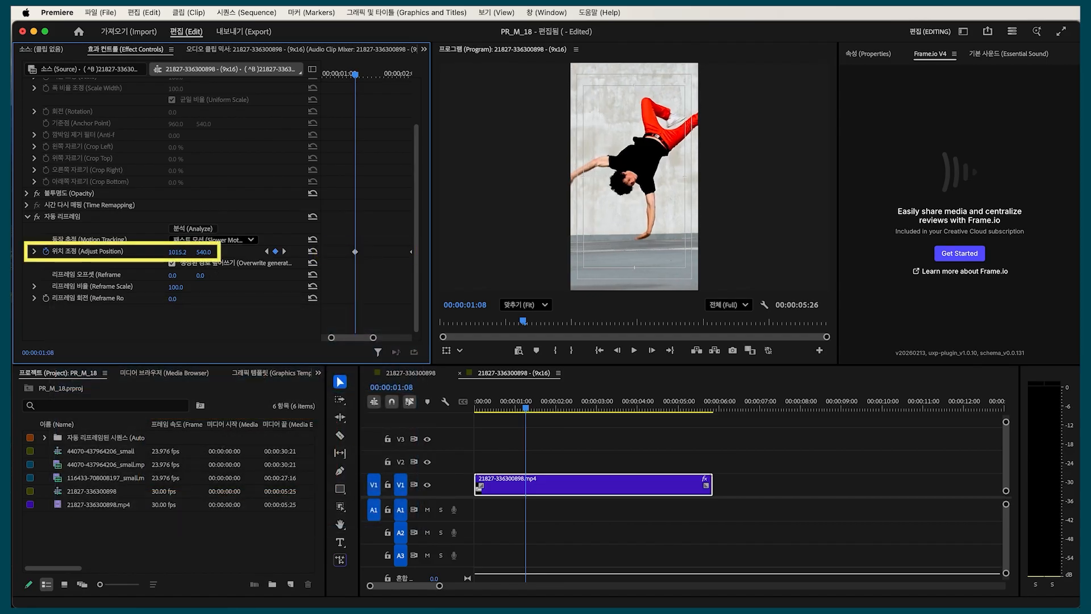
left_click_drag(356, 75, 399, 78)
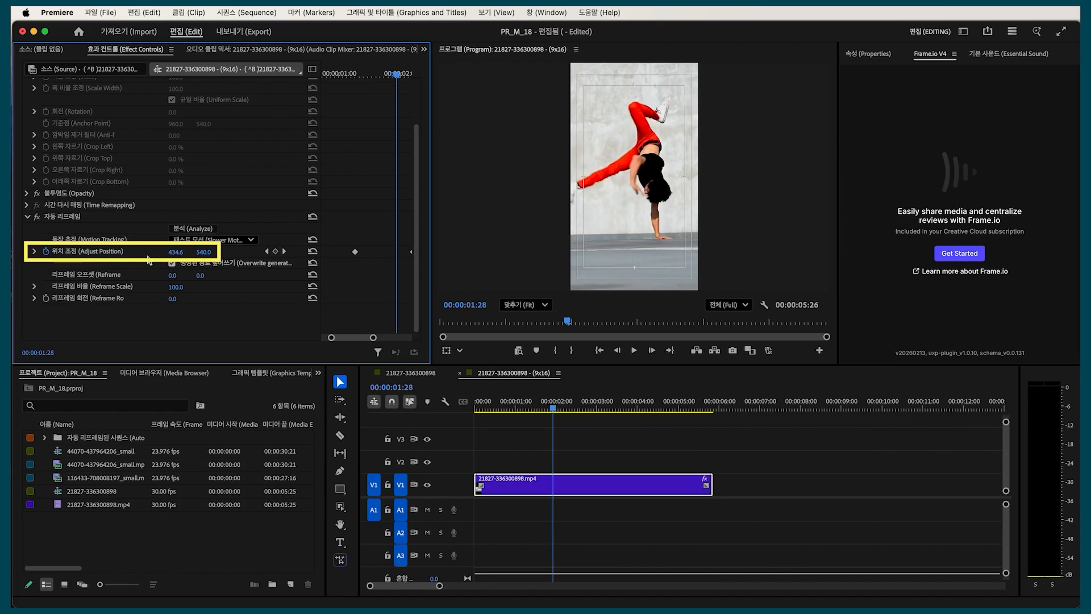
left_click_drag(175, 254, 192, 260)
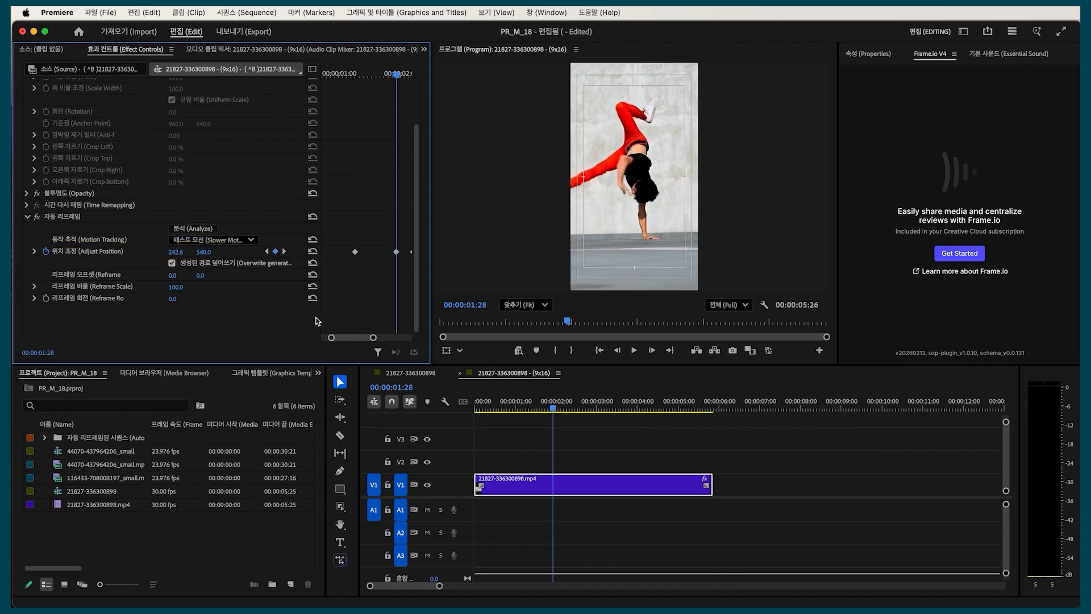
key("minus")
key("minus")
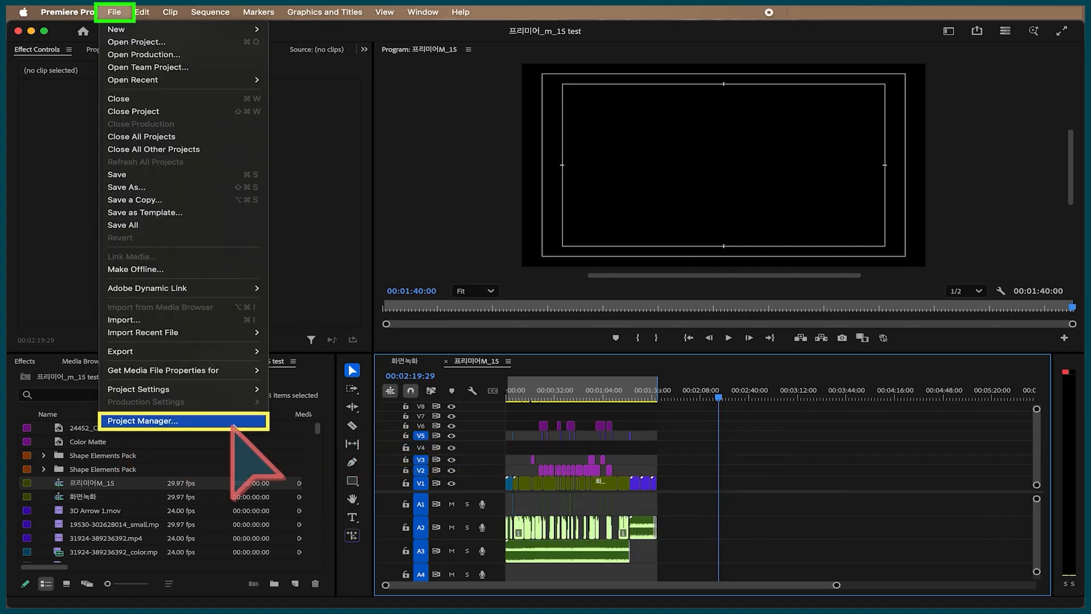
- Collect the 프리미어M_15 sequence's used media, renamed to match clip names, into the 백업 folder with Project Manager and look through the copied files
left_click(221, 421)
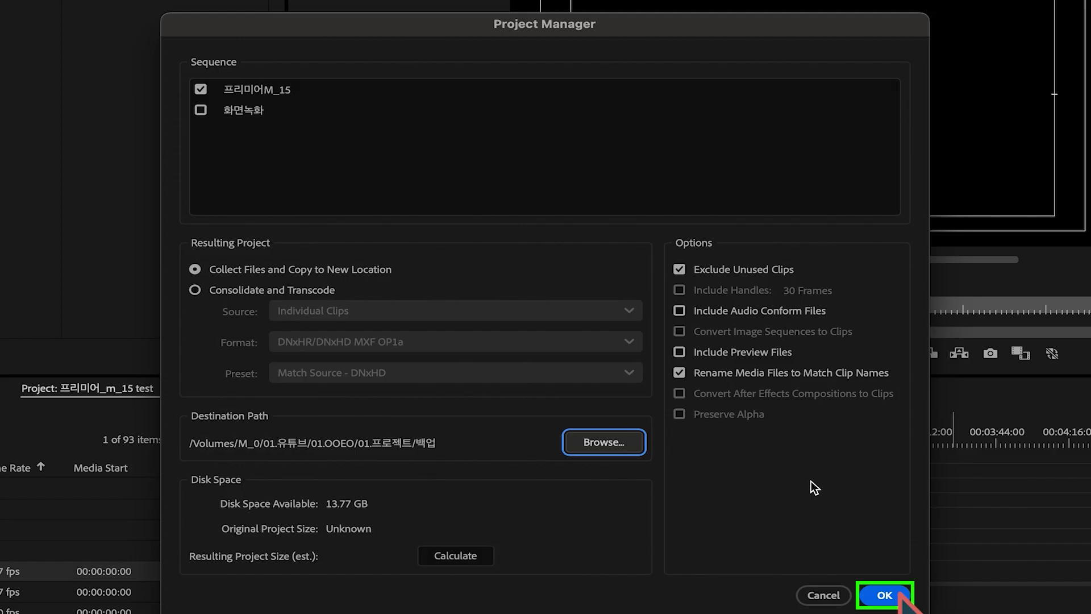
left_click(888, 595)
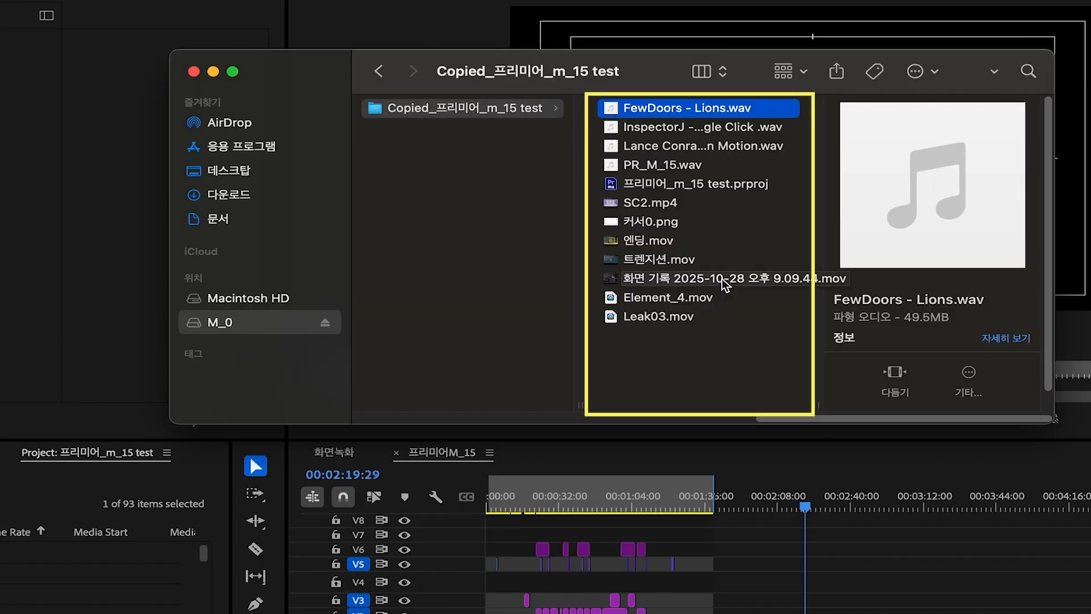
key("Down")
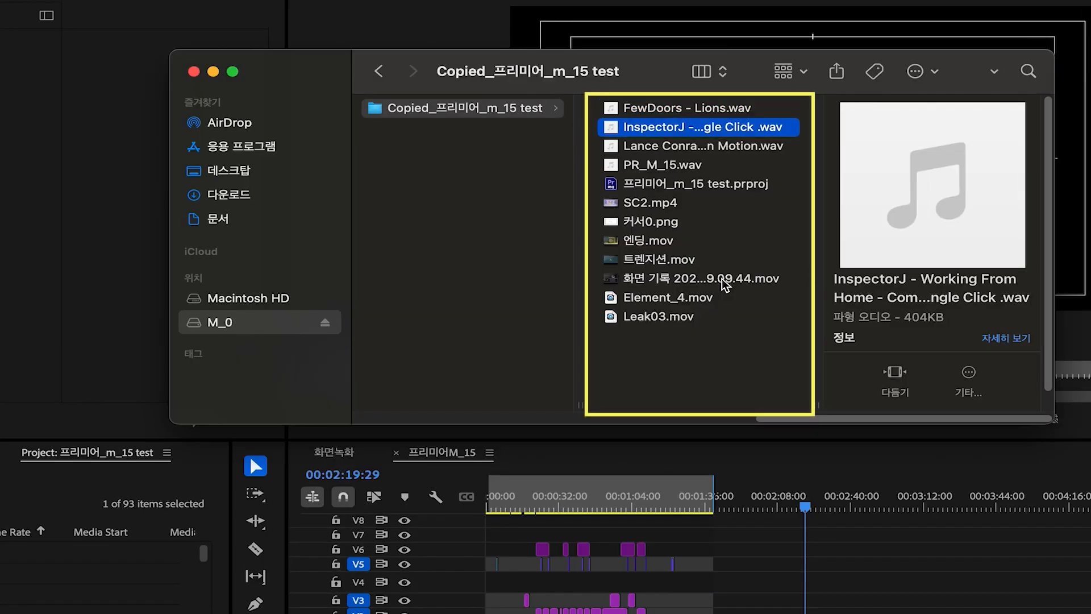
key("Down")
key("Down")
key("Down")
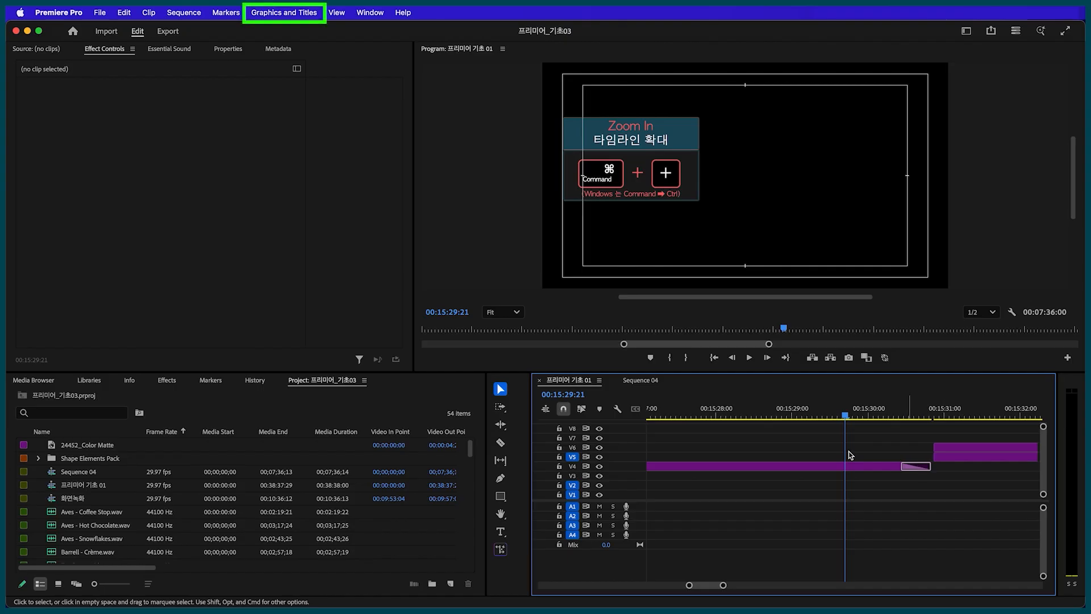
- Start replacing fonts across the project and assign G마켓 산스 Bold as the replacement for the missing [GmarketSansTTFBold]
left_click(284, 12)
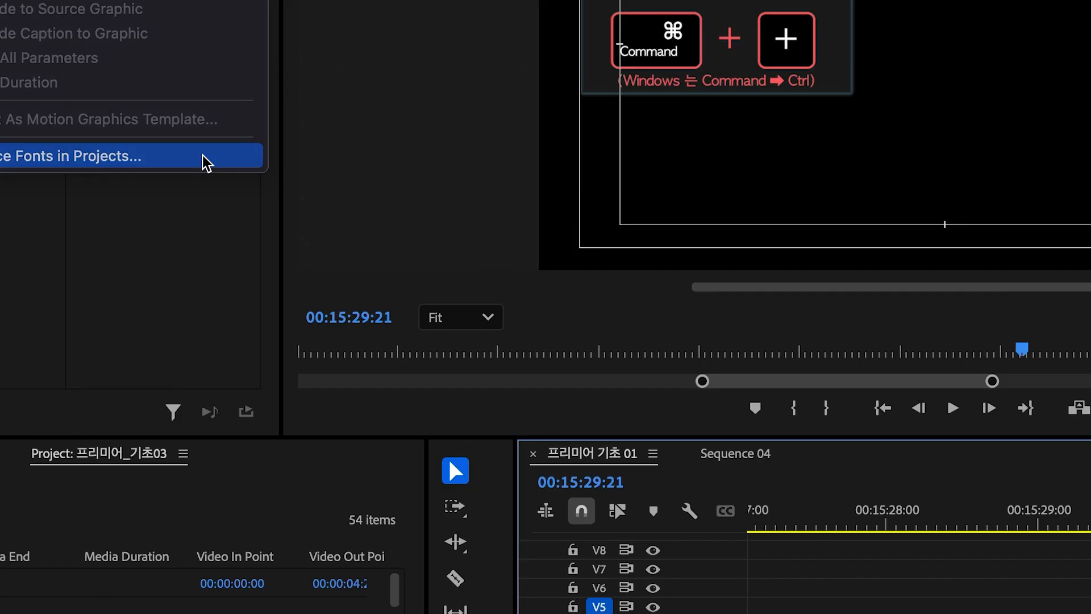
left_click(380, 232)
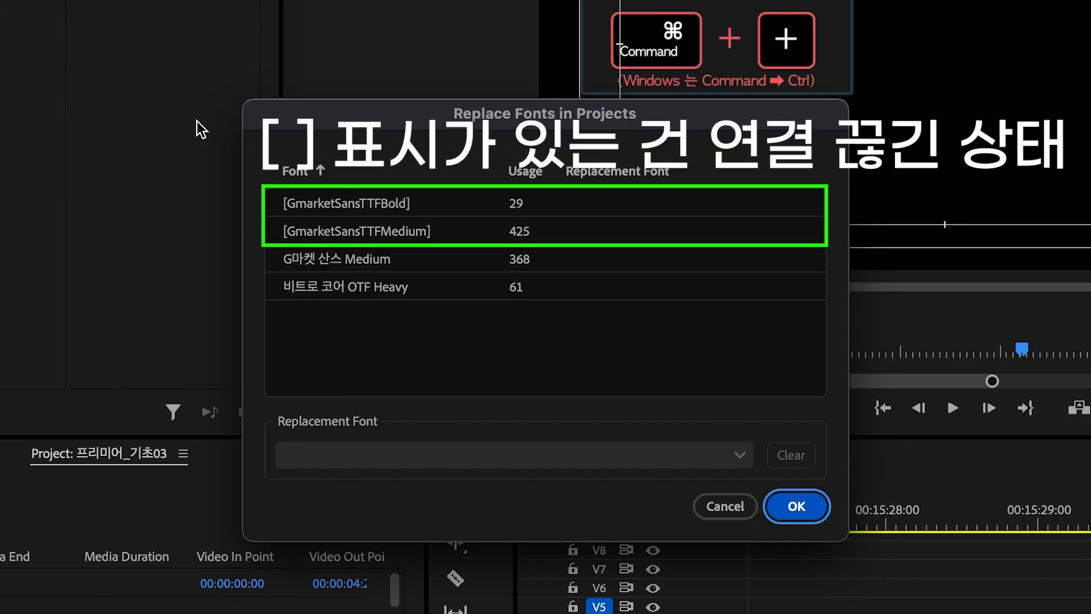
left_click(430, 202)
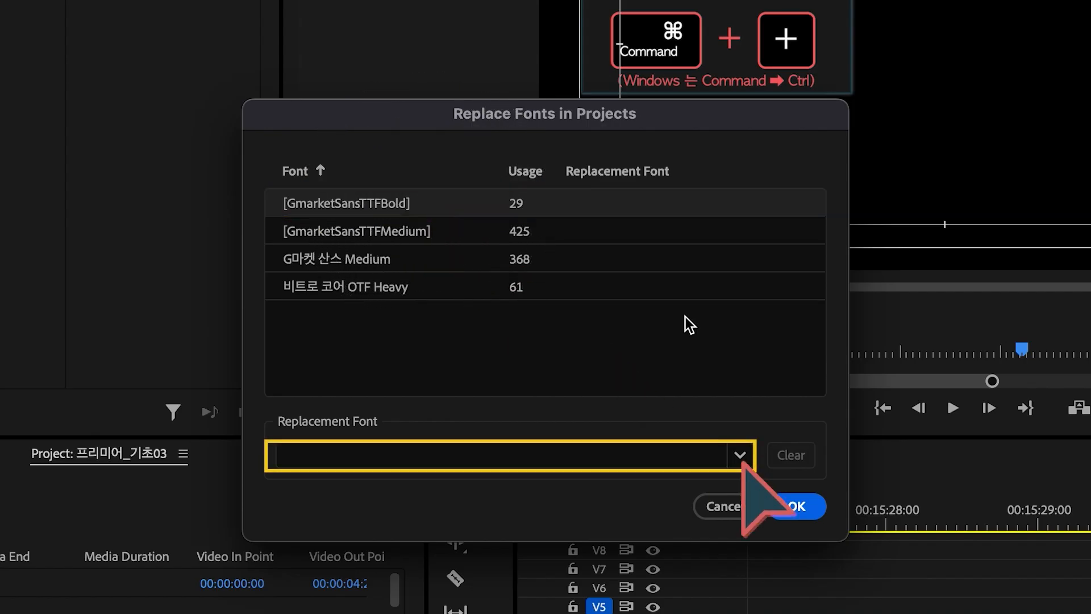
left_click(487, 457)
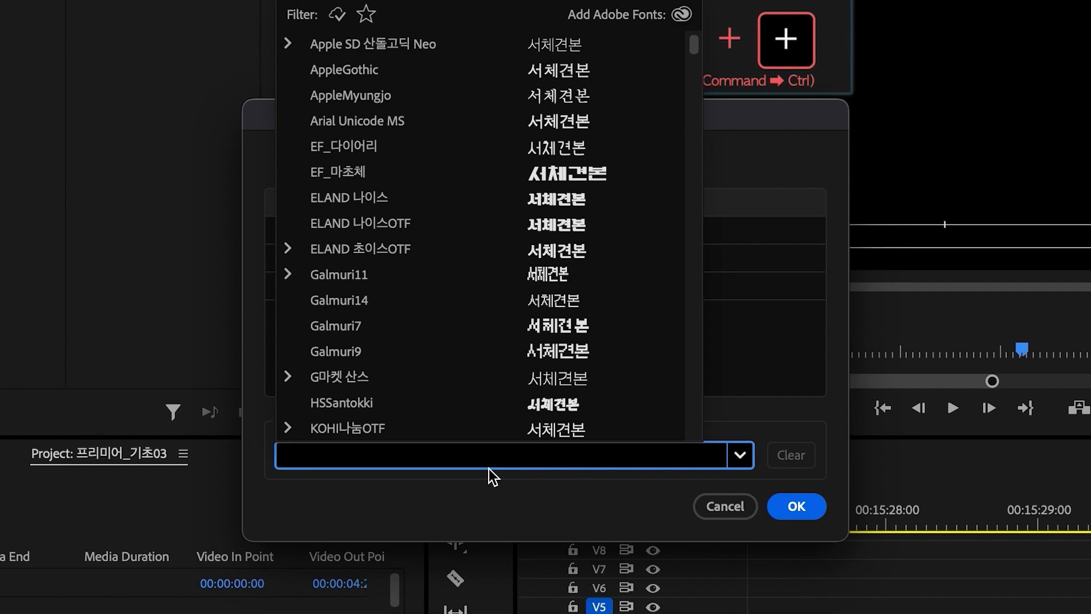
type("g")
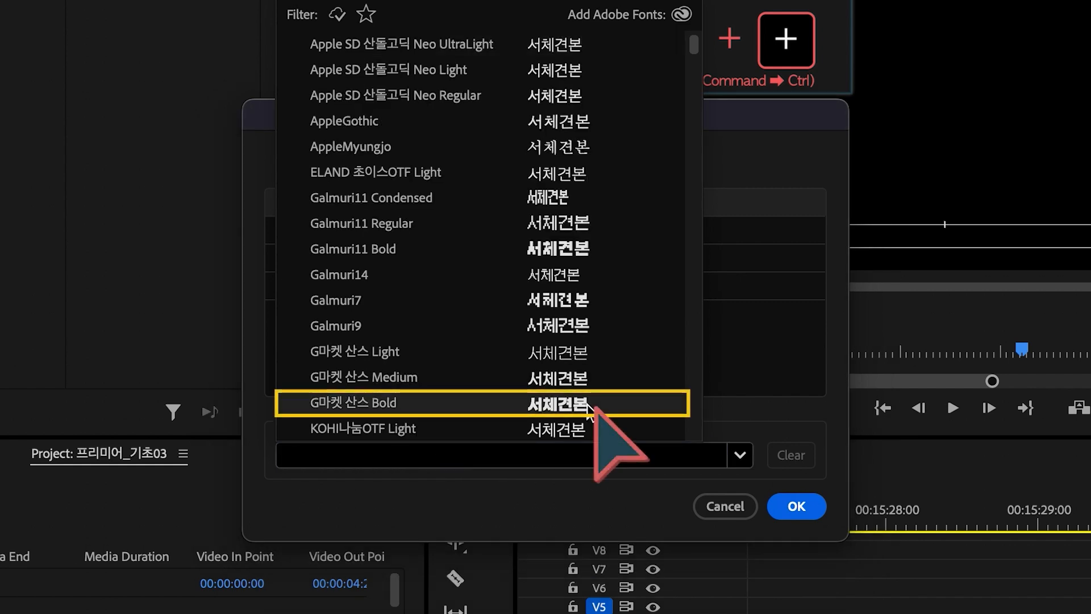
left_click(589, 404)
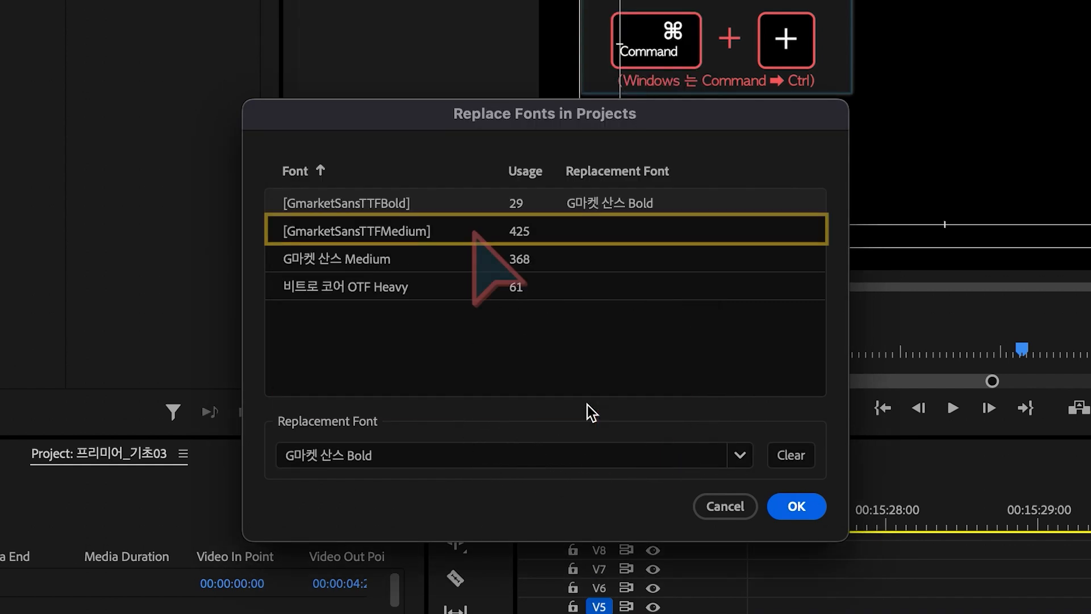
- Assign G마켓 산스 Medium as the replacement for the missing [GmarketSansTTFMedium] and apply the font replacements to the project
left_click(676, 234)
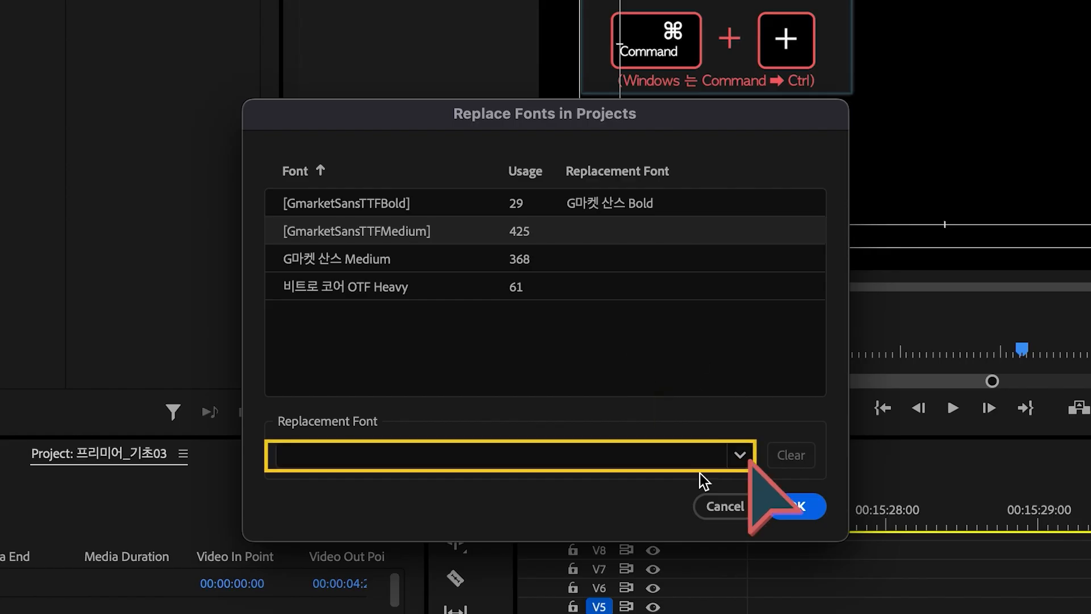
left_click(740, 456)
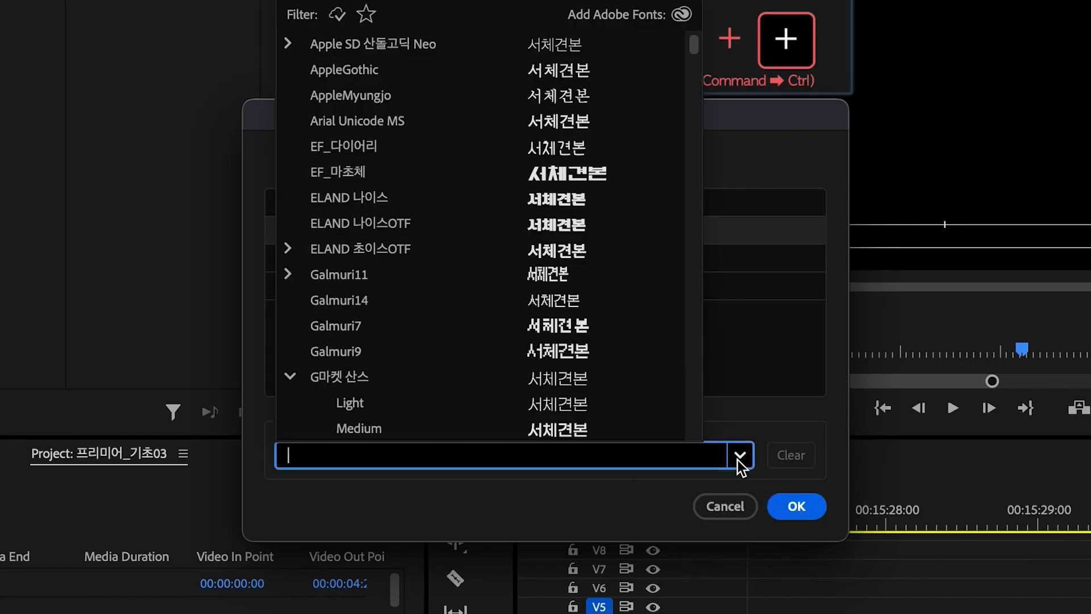
type("g")
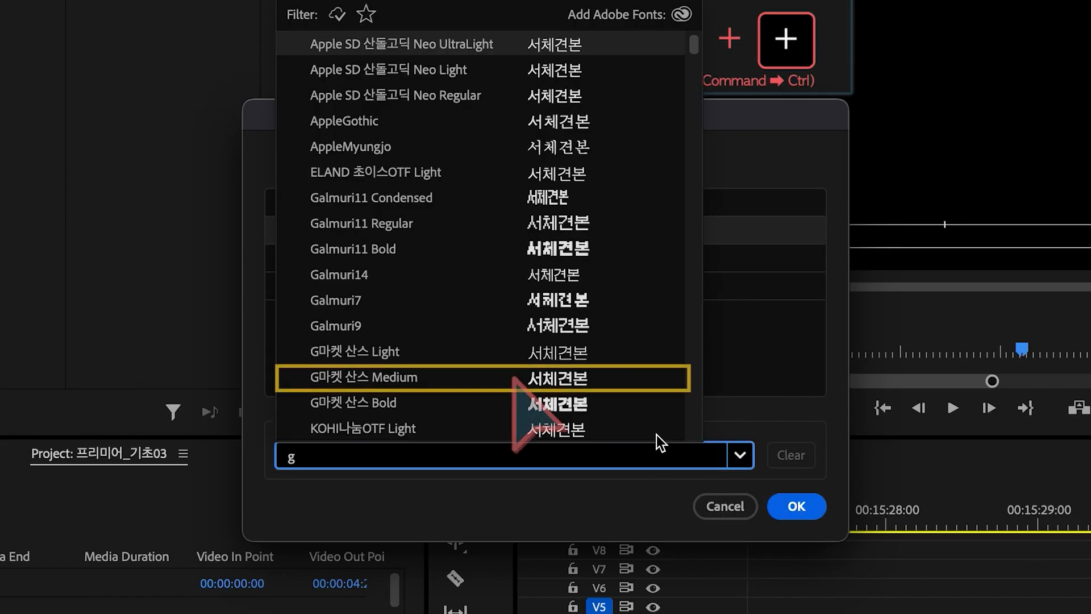
left_click(569, 384)
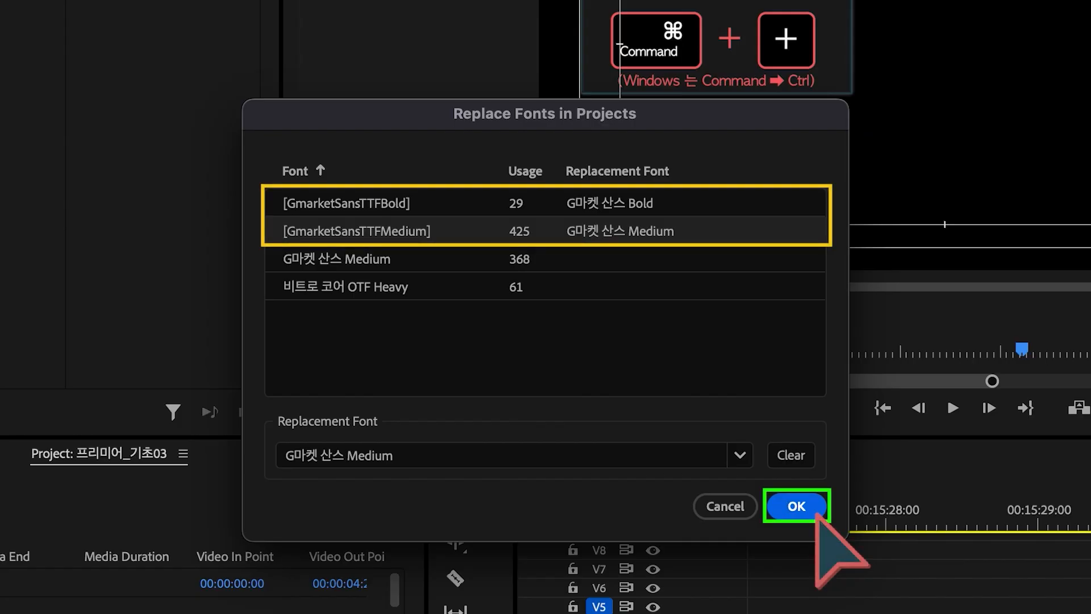
left_click(795, 505)
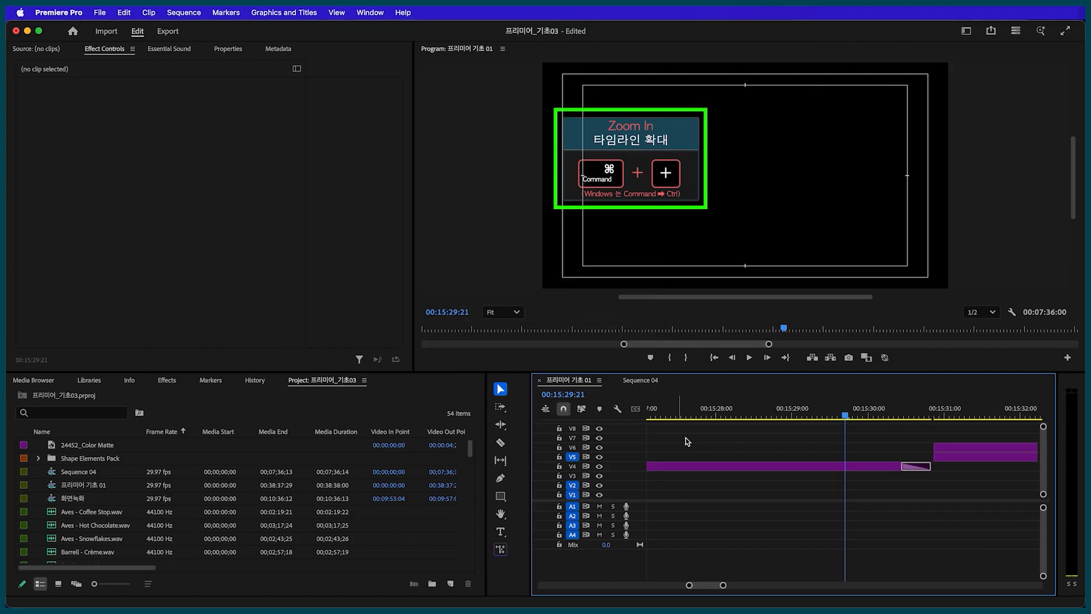
left_click(693, 465)
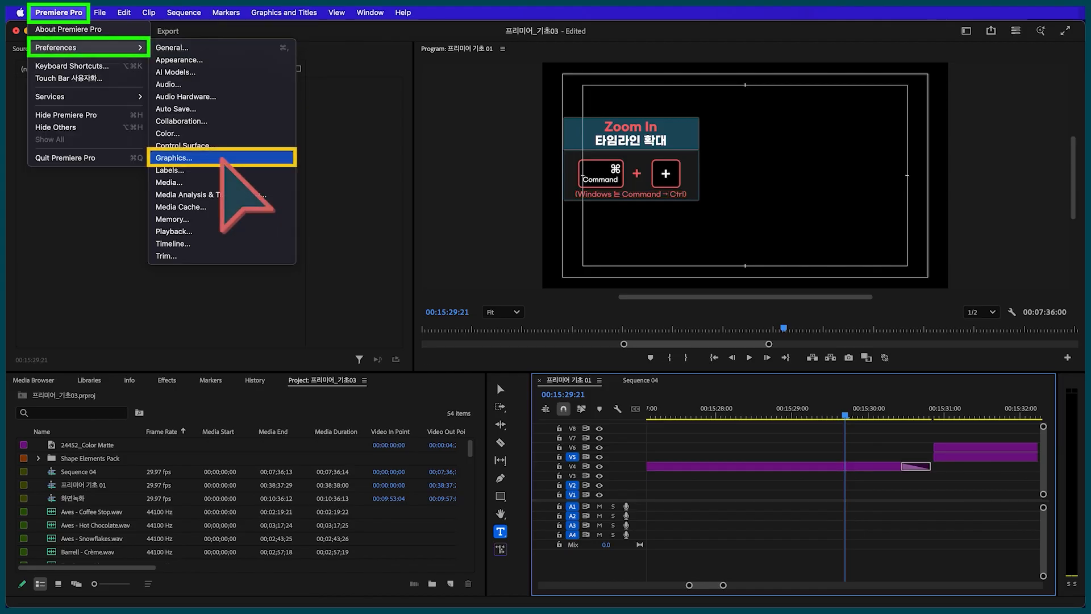
- Set the Missing font replacement to G마켓 산스 Bold in the Graphics preferences
left_click(187, 157)
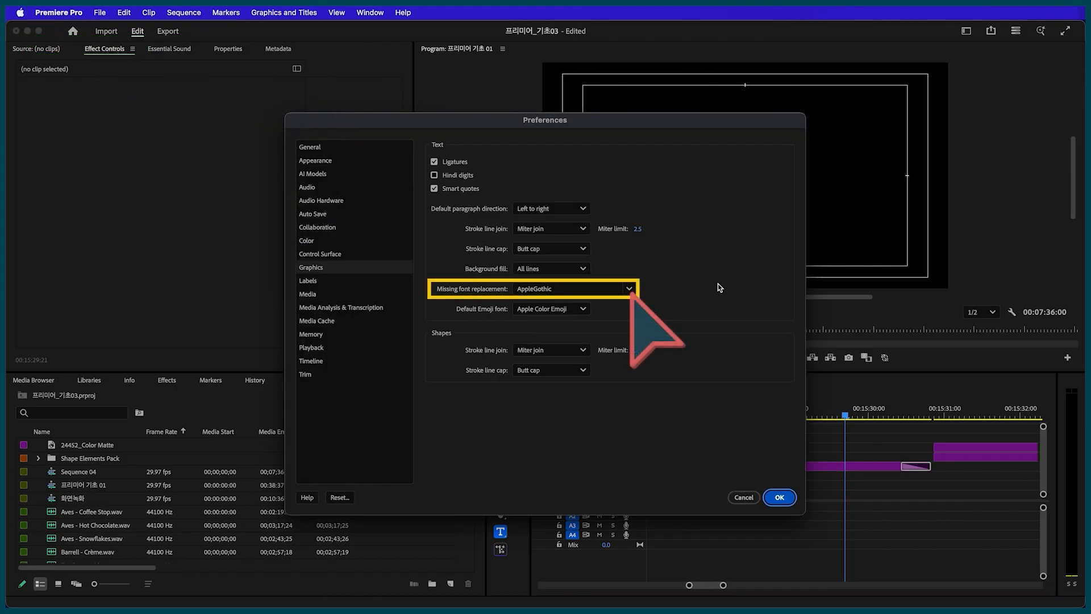
left_click(629, 288)
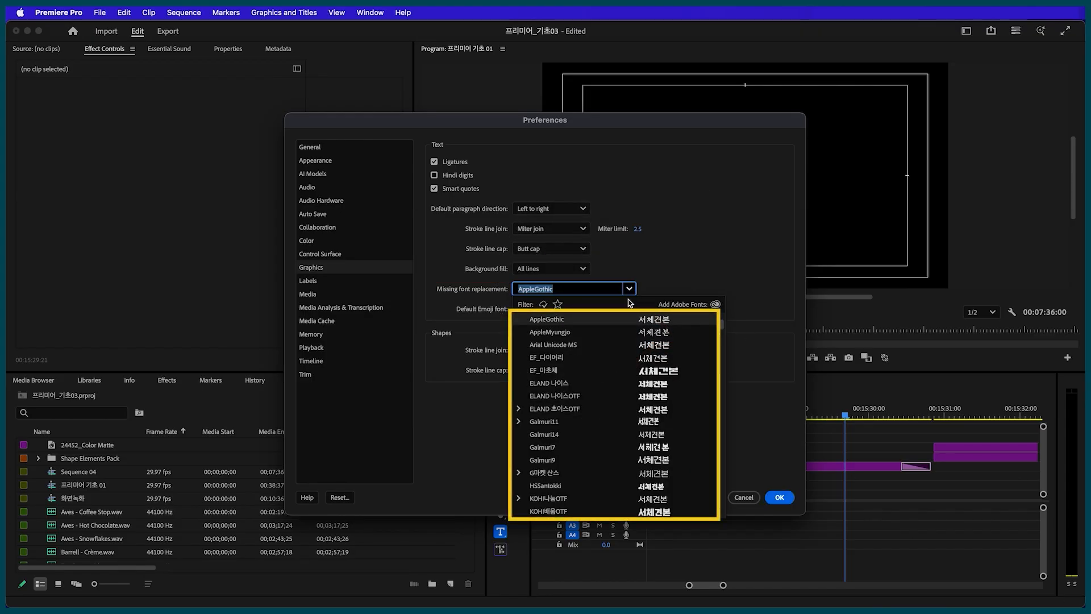
left_click(637, 513)
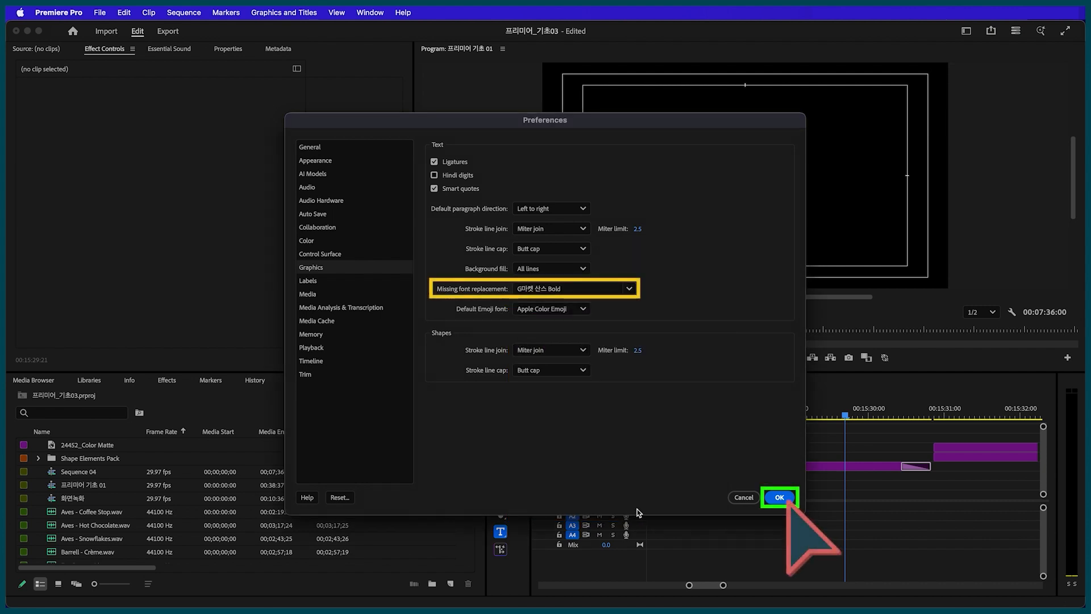
left_click(779, 497)
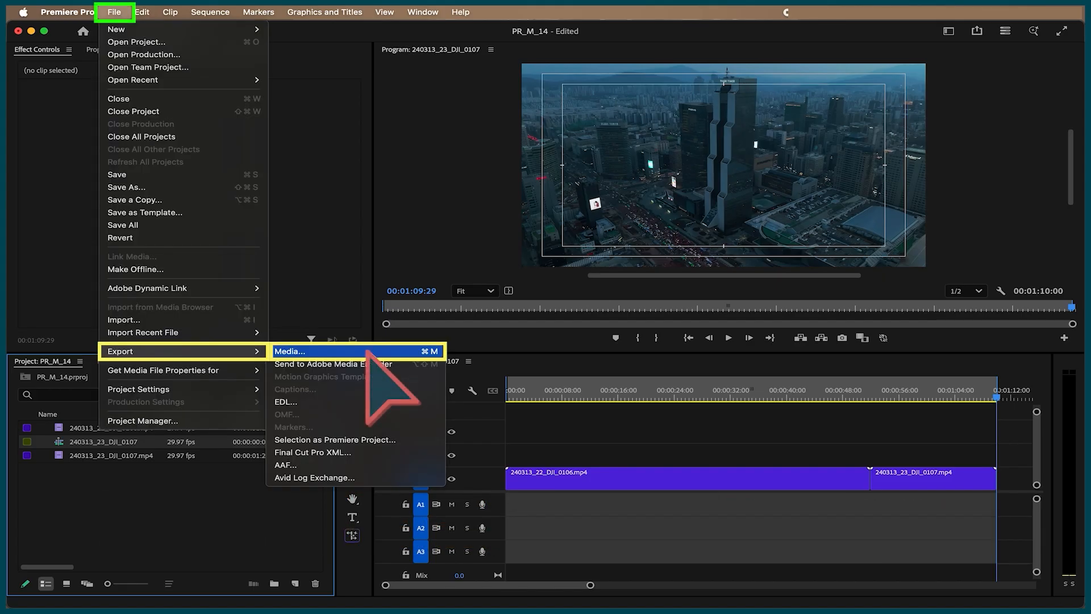
- Prepare a media export of the 240313_23_DJI_0107 sequence with video settings matched to the source and Bitrate Encoding set to VBR, 2 pass
left_click(362, 350)
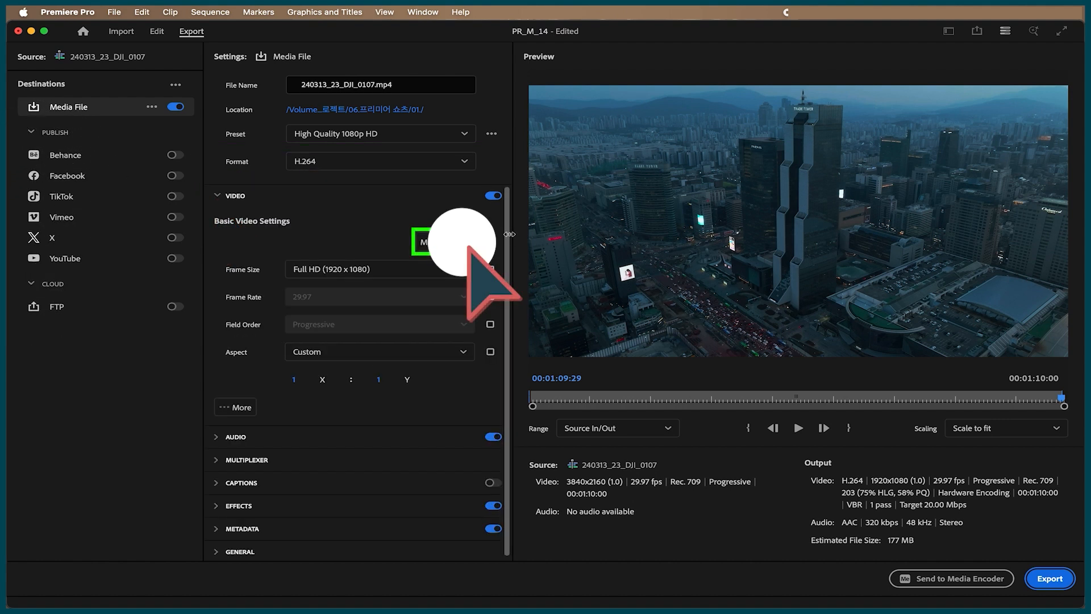
left_click(443, 241)
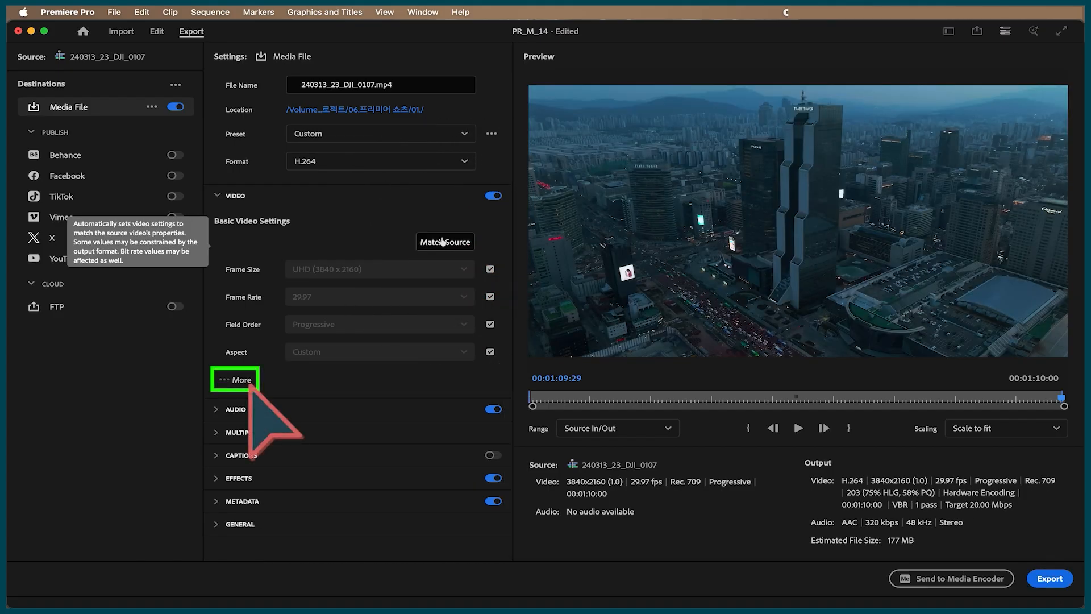
left_click(235, 379)
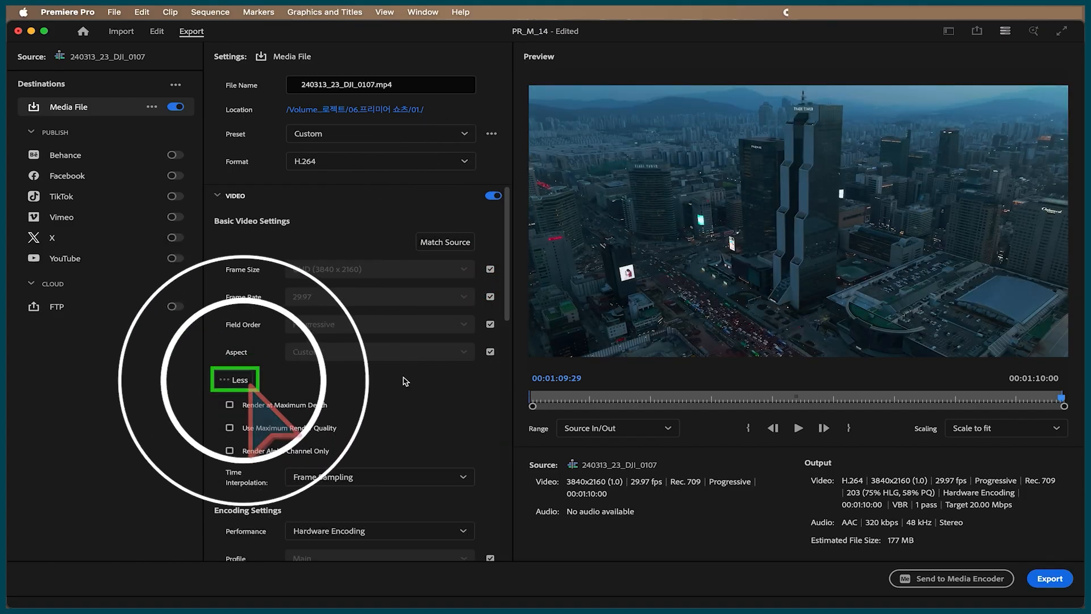
left_click_drag(506, 287, 515, 517)
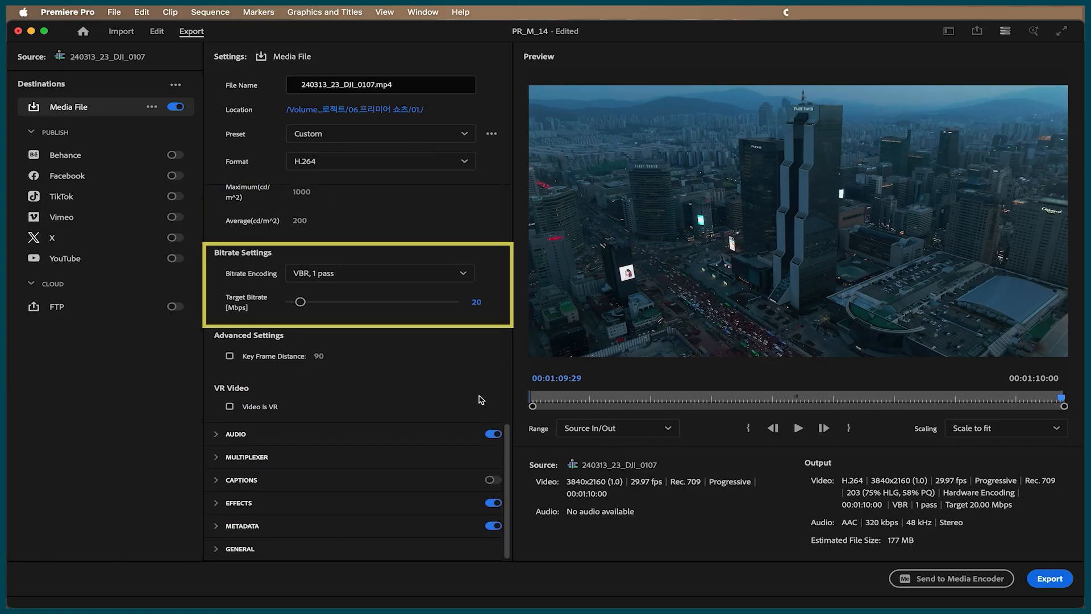
left_click(466, 274)
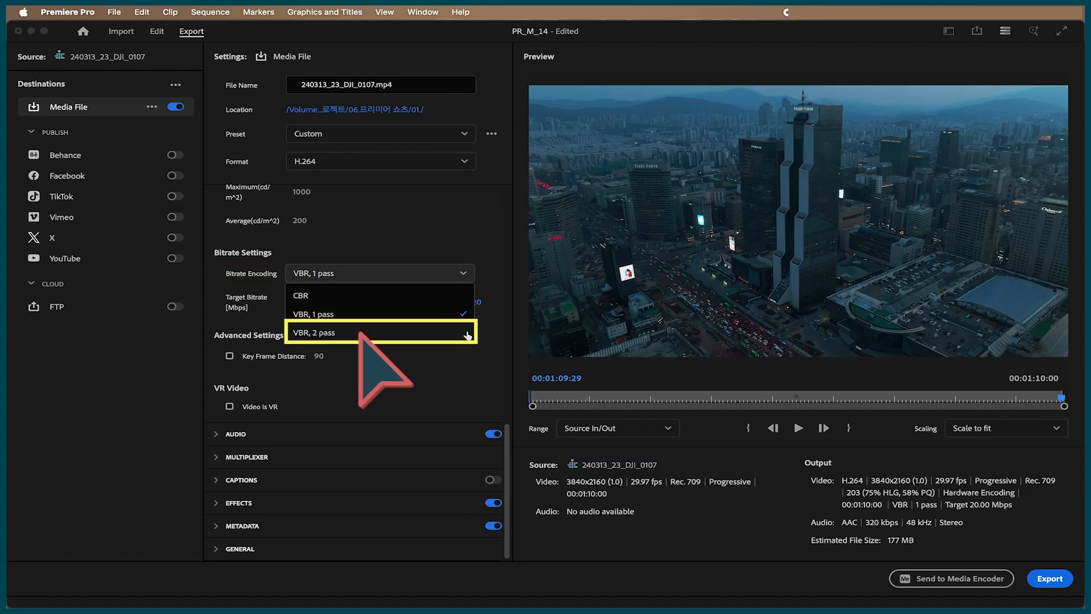
left_click(467, 336)
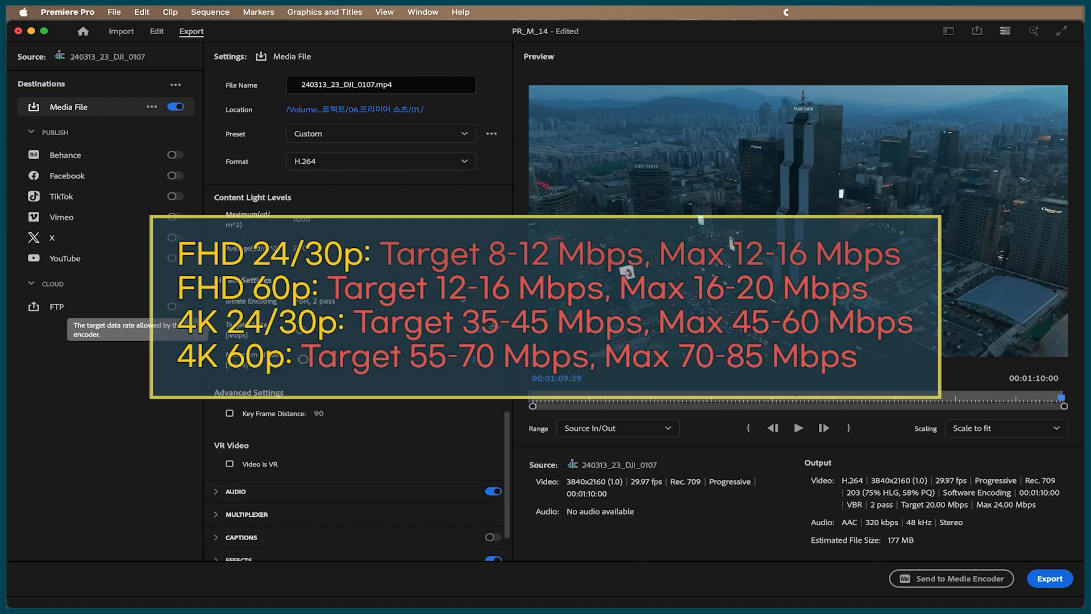
- Set the export's target bitrate to 70 Mbps and its maximum bitrate to 85 Mbps
left_click(476, 328)
type("70")
key("Return")
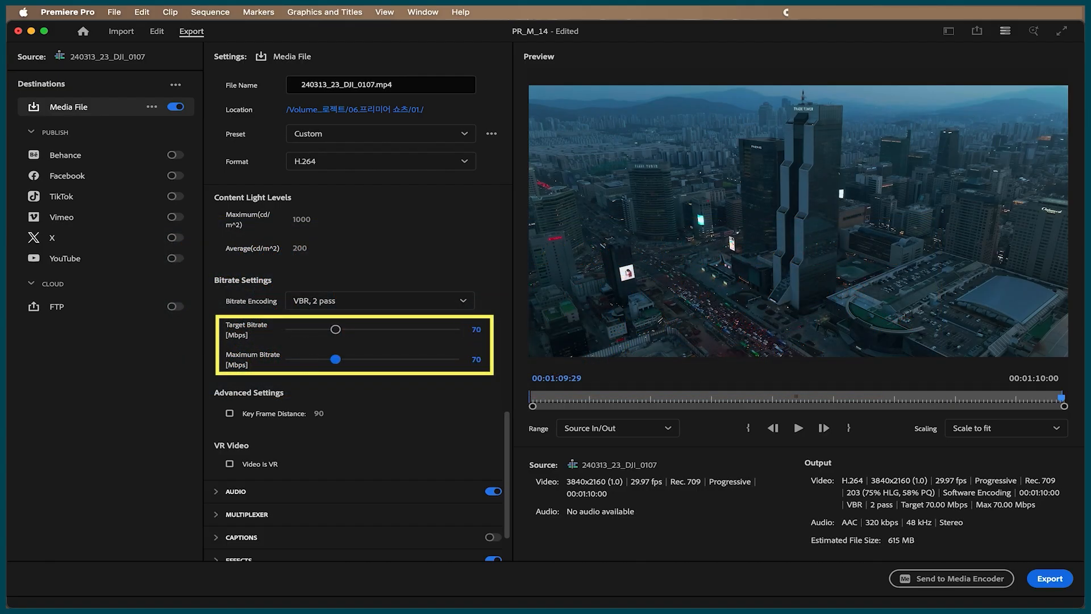
left_click(476, 359)
type("85")
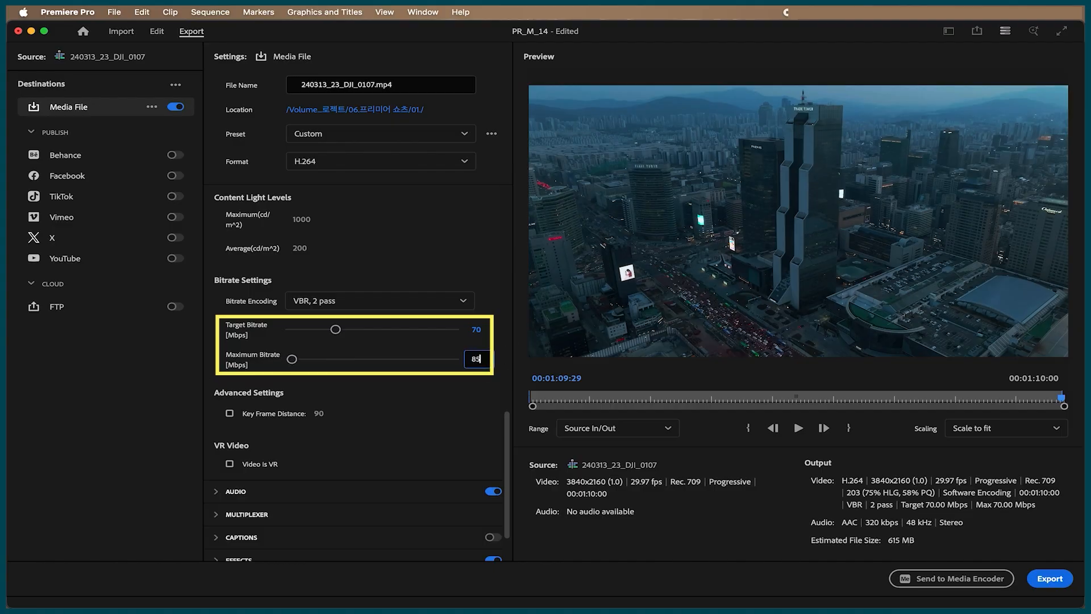
key("Return")
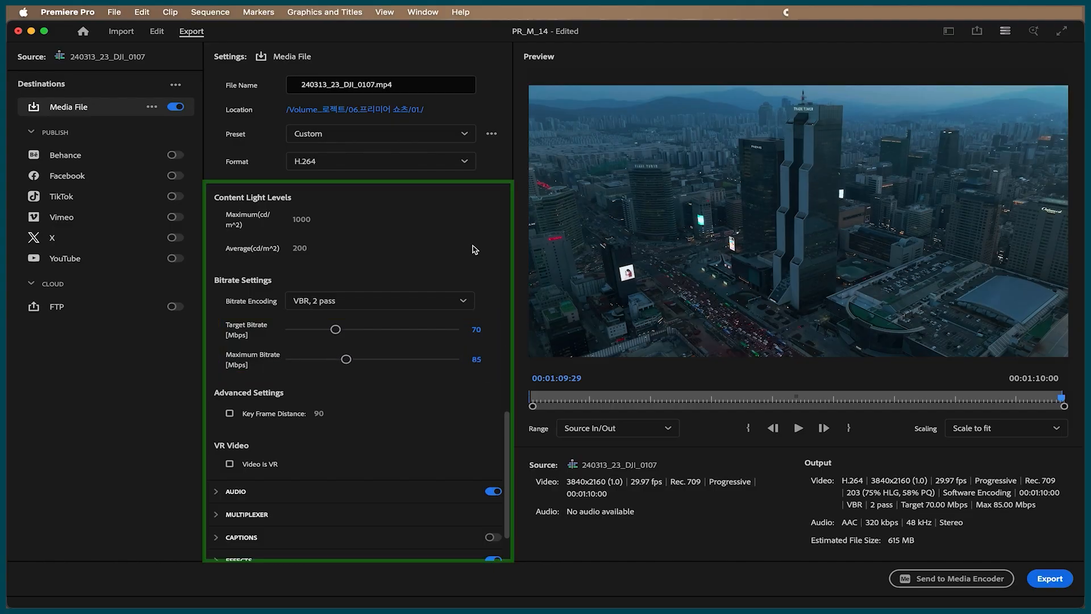
- Start exporting the 240313_23_DJI_0107 sequence and cancel the encoding
left_click_drag(505, 471, 504, 178)
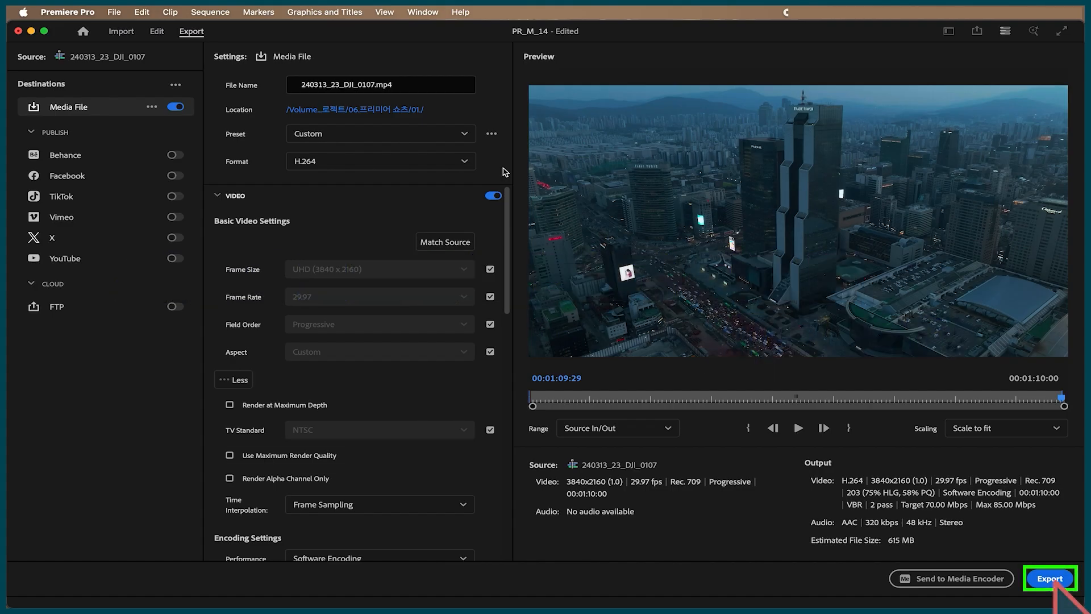
left_click(1049, 578)
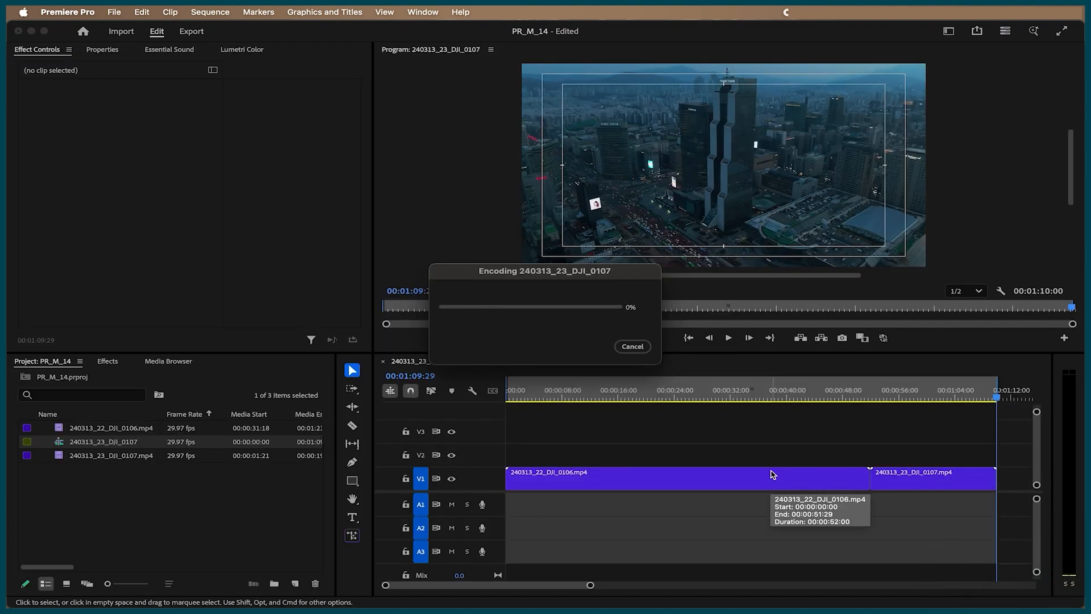
left_click(632, 346)
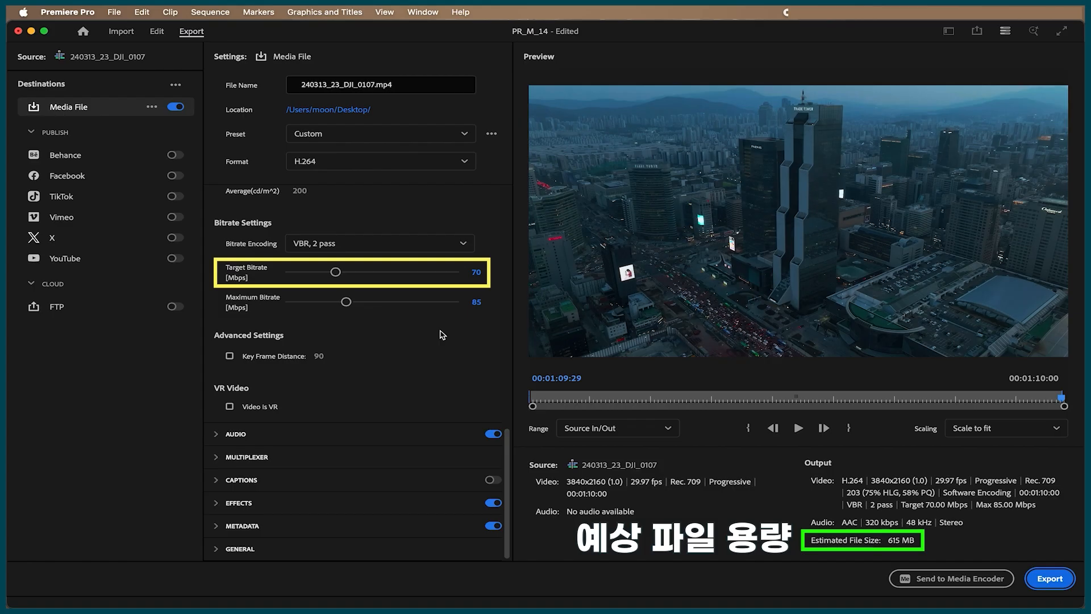
- Compare the estimated export file size at target bitrates of 10 Mbps and 5 Mbps, leaving the target at 5
left_click(476, 272)
type("10")
key("Return")
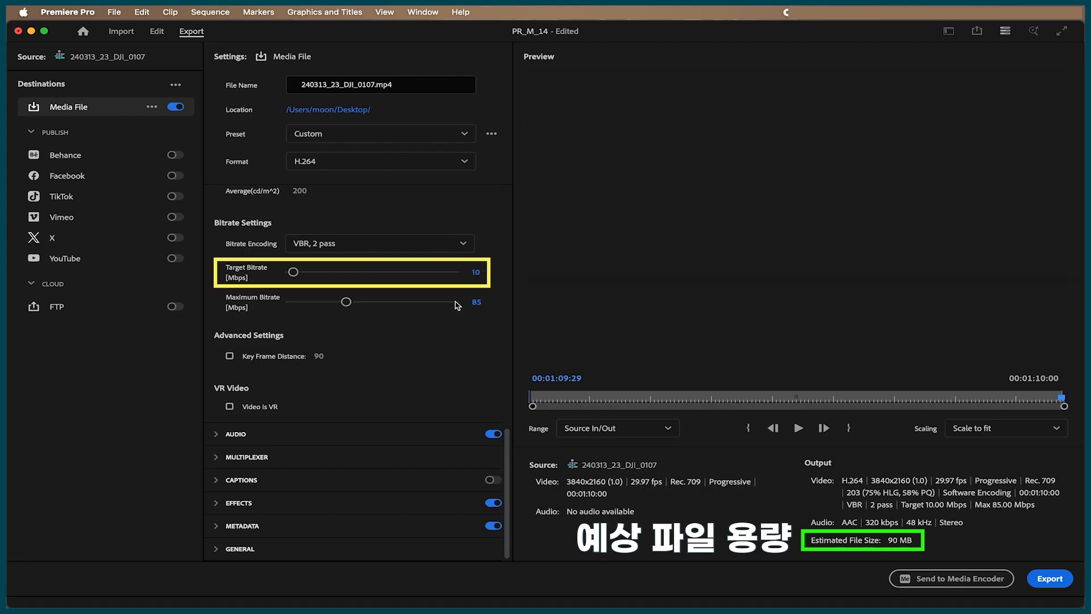
left_click(475, 272)
type("5")
key("Return")
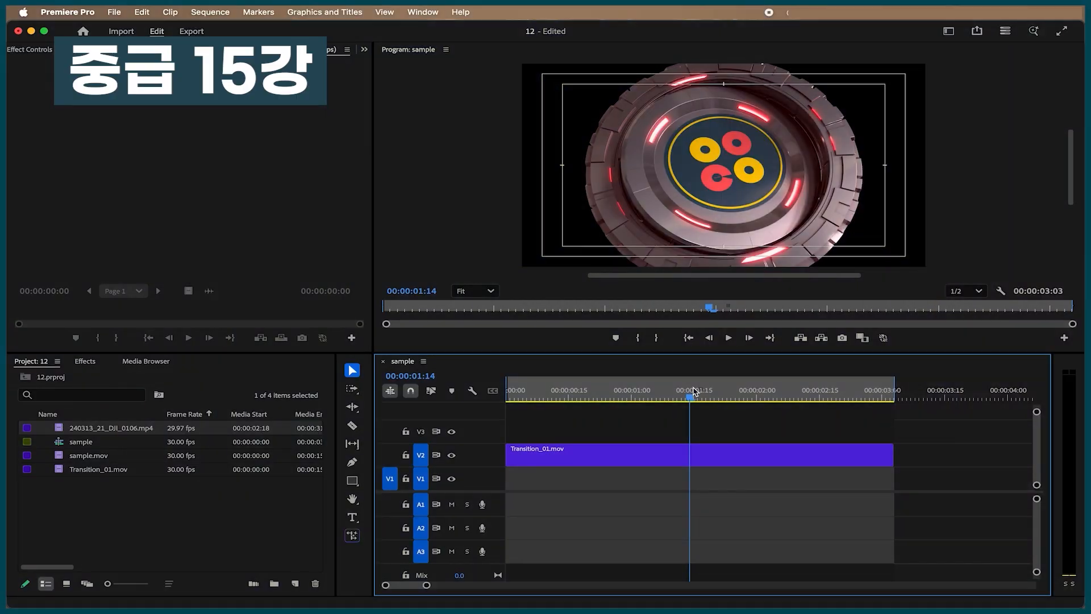
- Place 240313_21_DJI_0106.mp4 on V1 beneath Transition_01.mov to check the transparency, and delete it again
left_click_drag(116, 427, 511, 480)
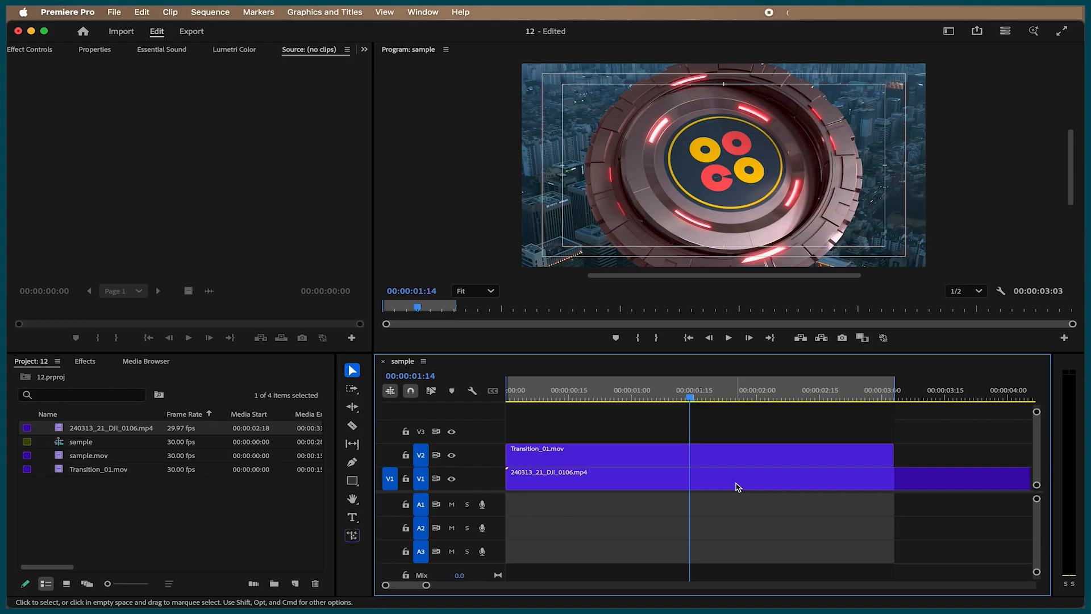
left_click(737, 487)
key("Delete")
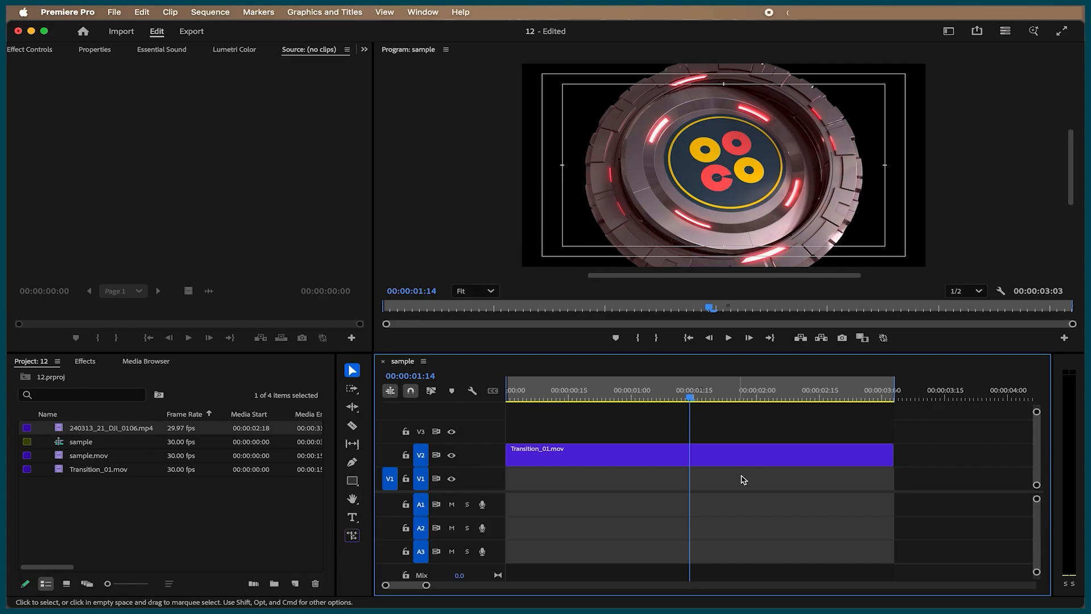
- Turn on the Transparency Grid for the sample sequence in the Program monitor
left_click(1001, 291)
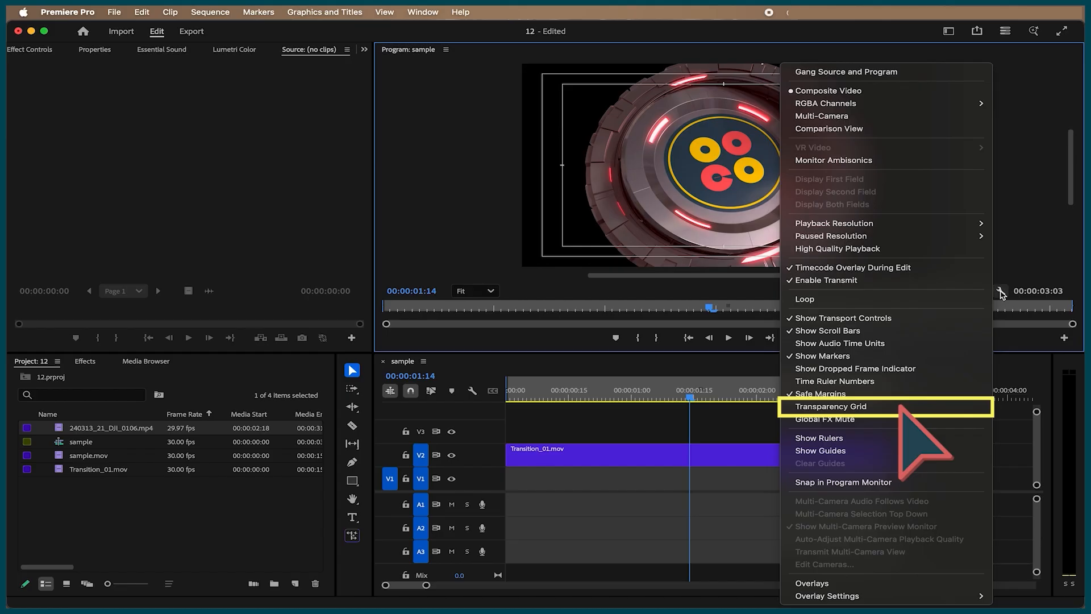
left_click(941, 407)
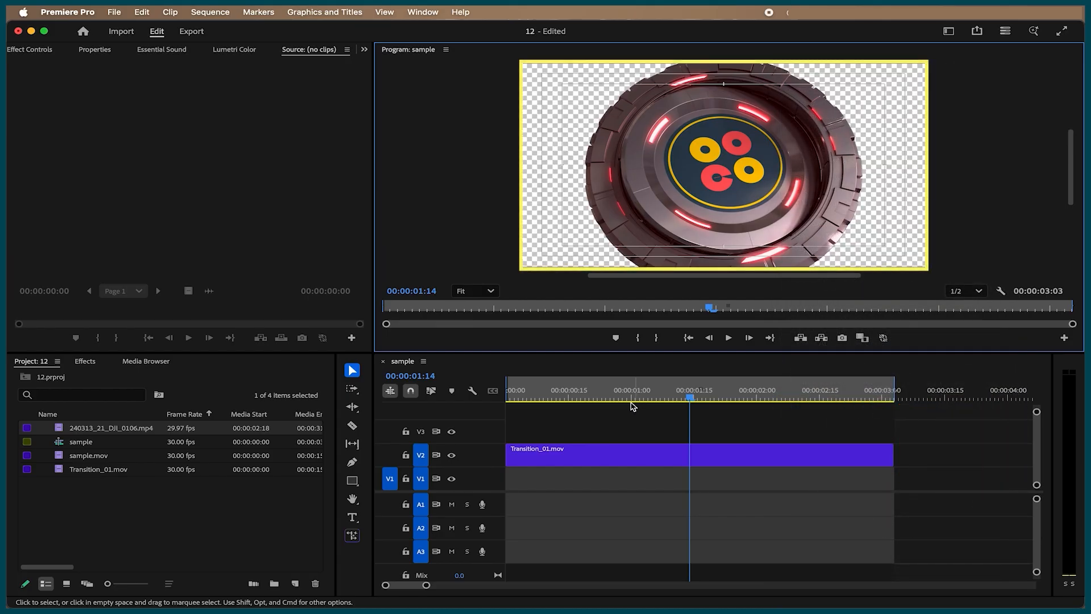
- Export the sample sequence using the QuickTime preset Apple ProRes 4444 with alpha, found by searching the presets for "alpha"
left_click(114, 9)
mouse_move(182, 352)
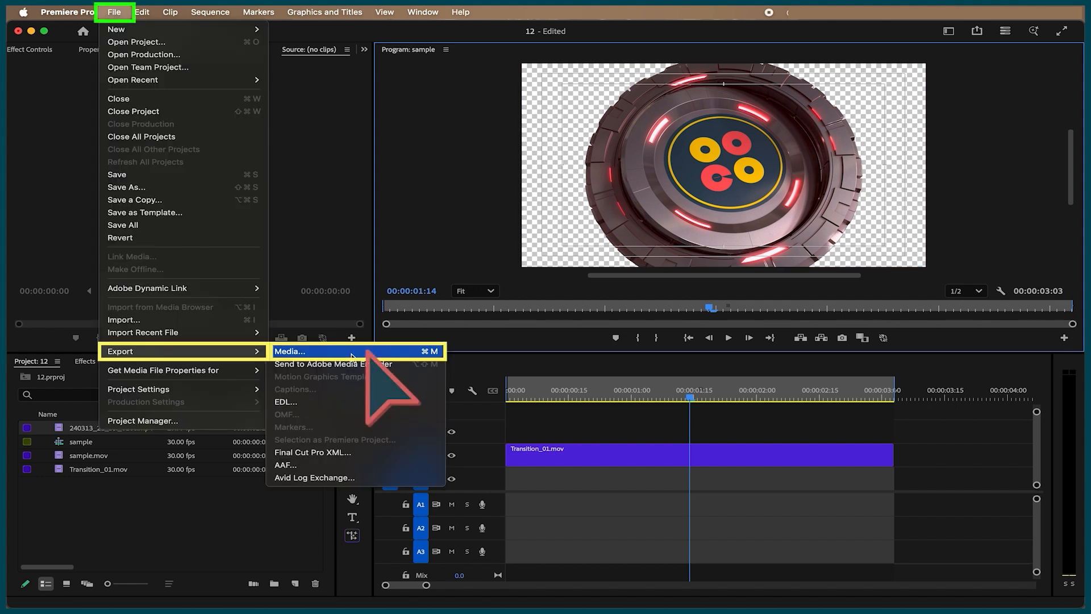
left_click(351, 353)
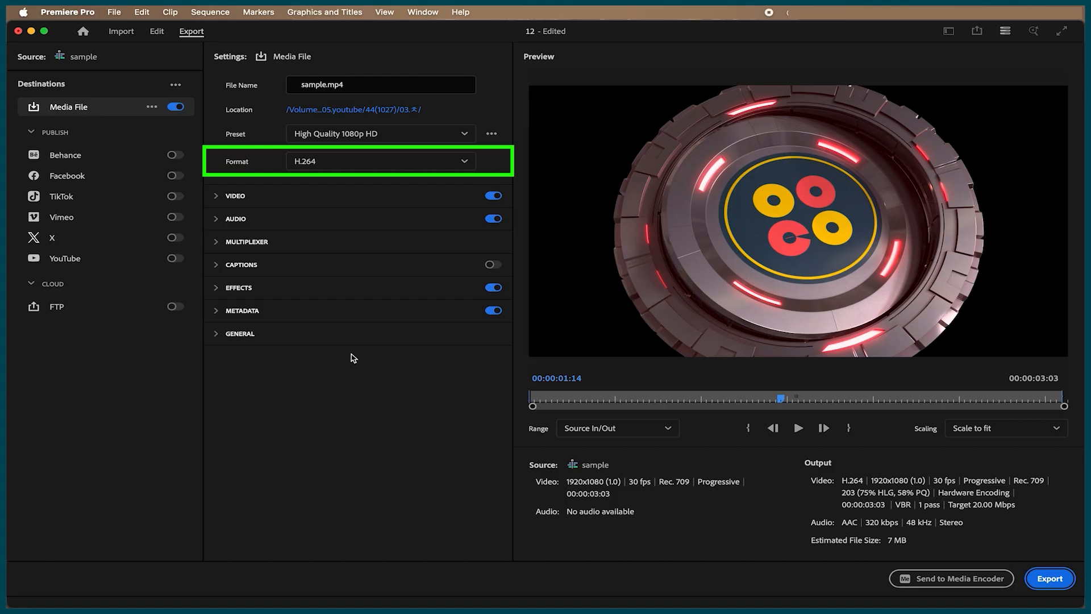
left_click(492, 133)
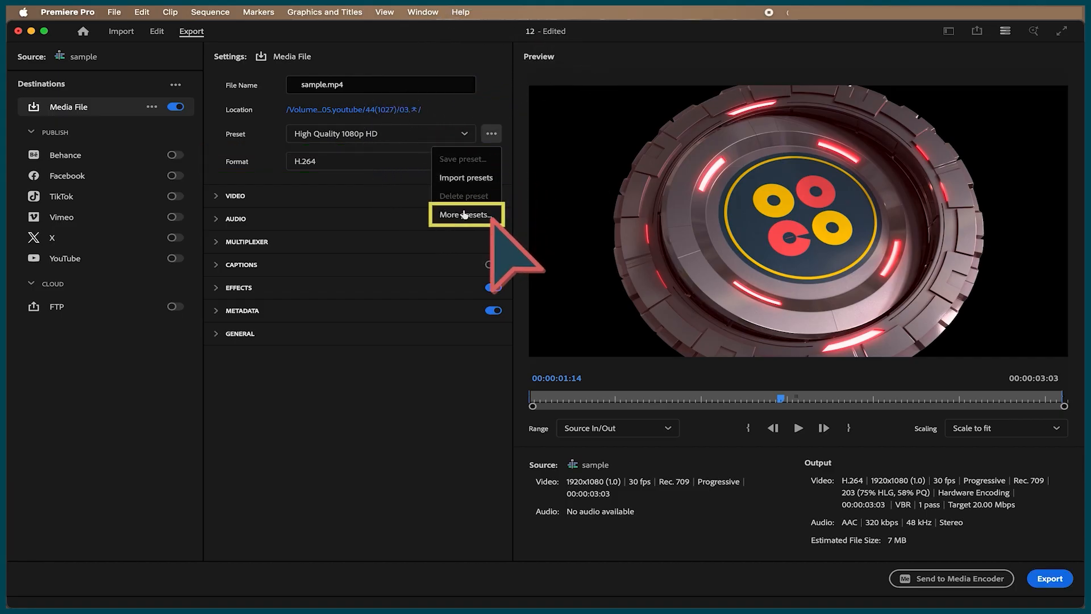
left_click(465, 222)
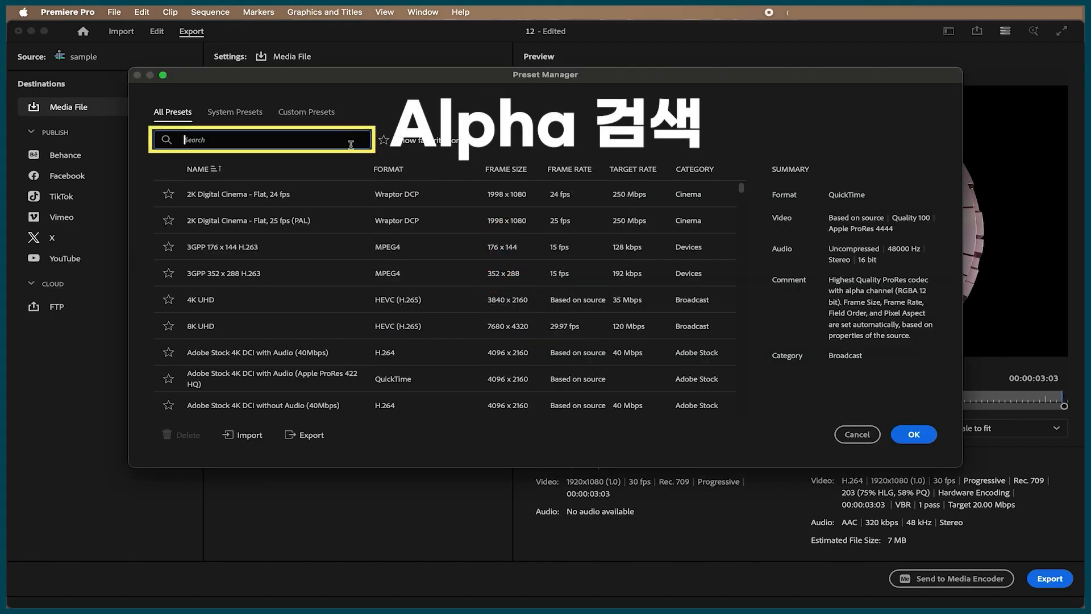
left_click(350, 144)
type("alpha")
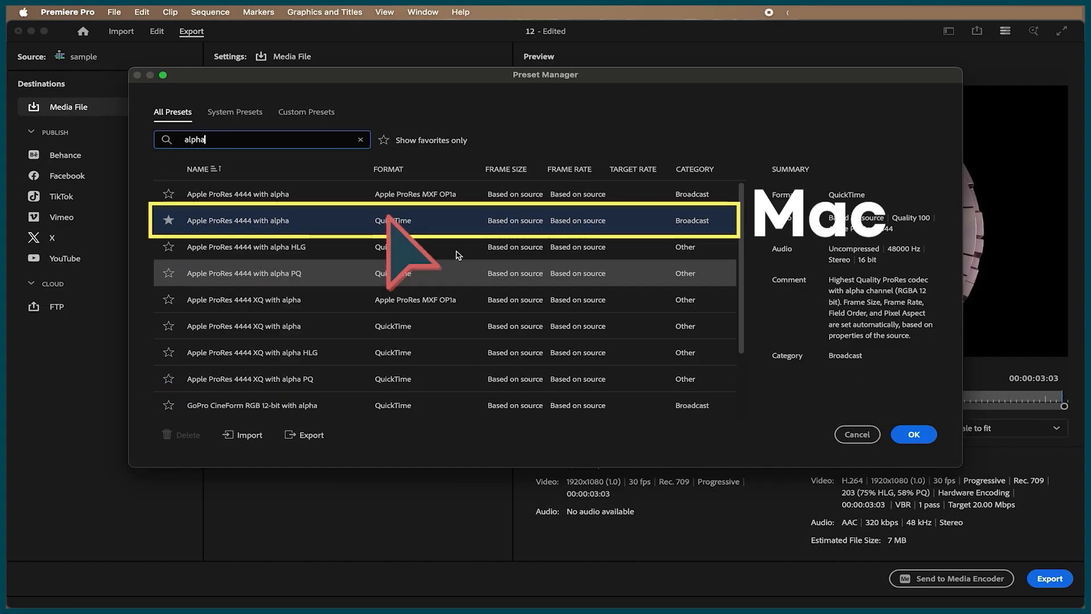
left_click(458, 229)
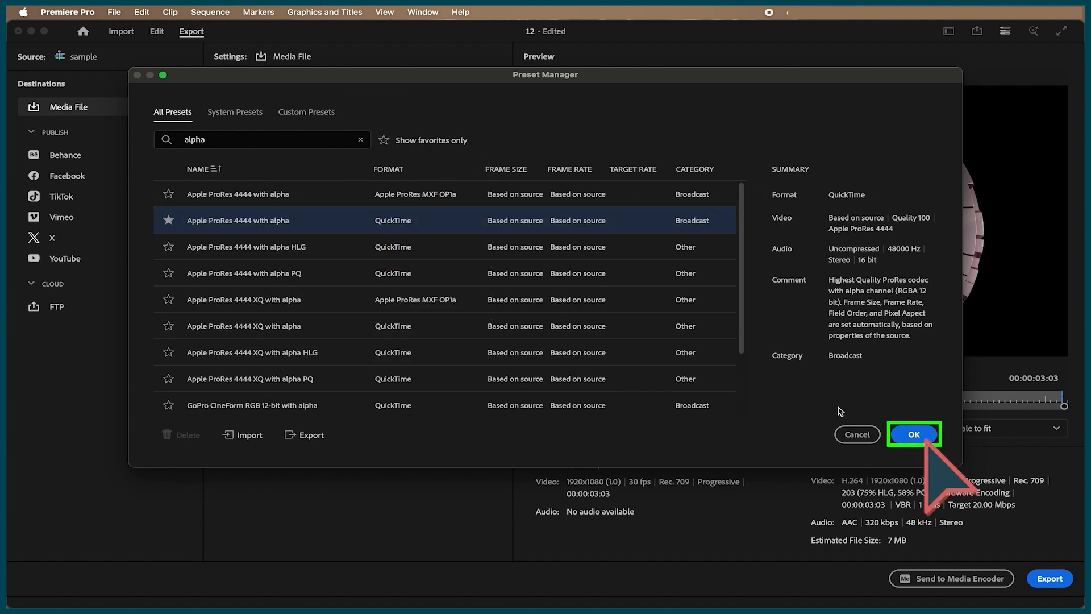
left_click(910, 435)
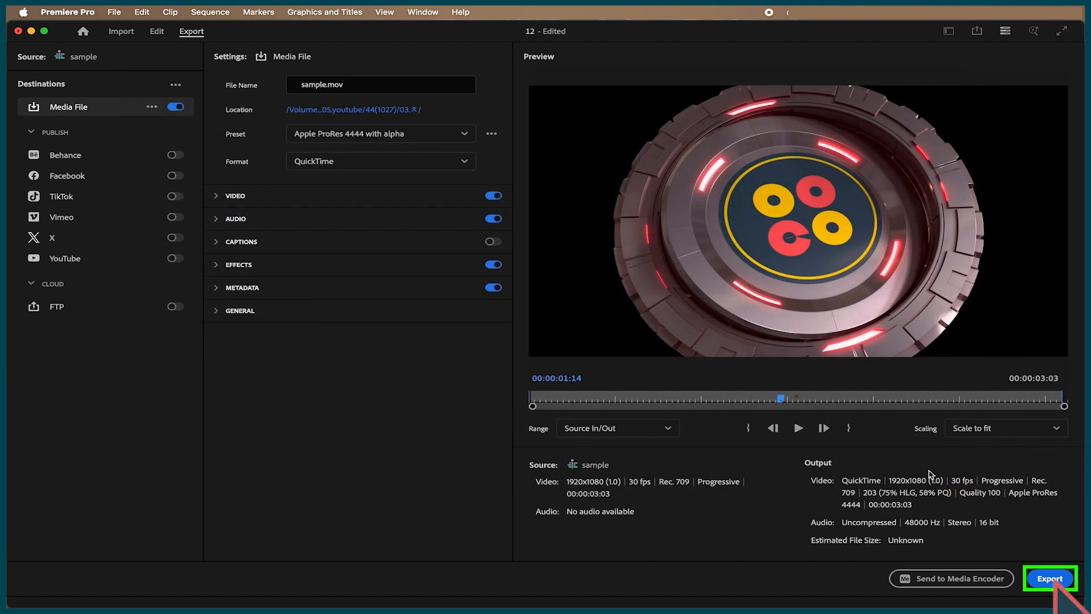
left_click(1049, 578)
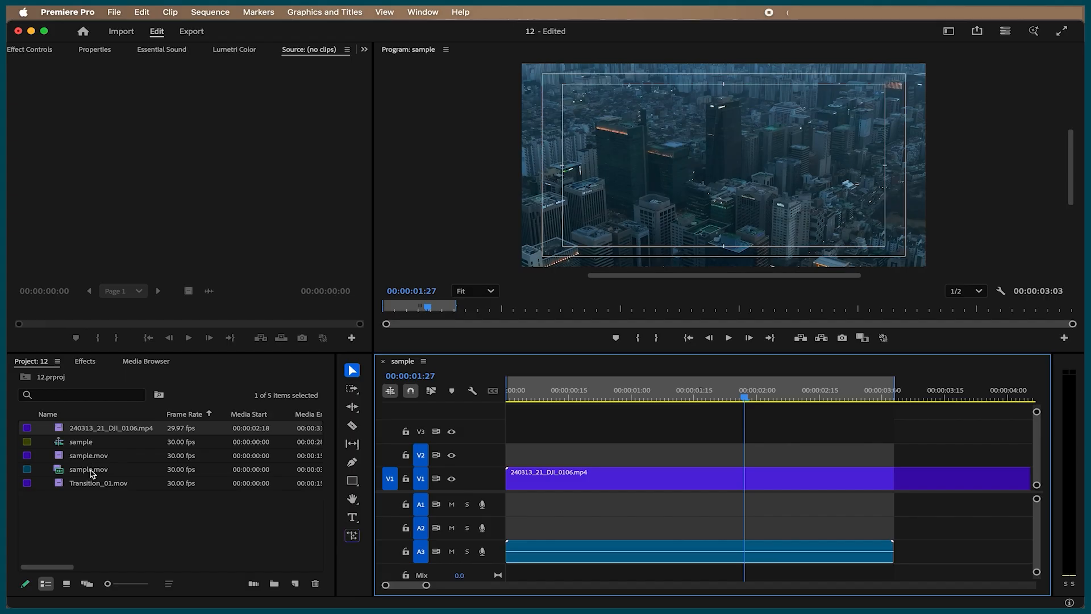
- Place the exported sample.mov on V2 above 240313_21_DJI_0106.mp4 and scrub through the transition to check its transparency
left_click_drag(91, 474, 750, 455)
left_click_drag(612, 396, 930, 396)
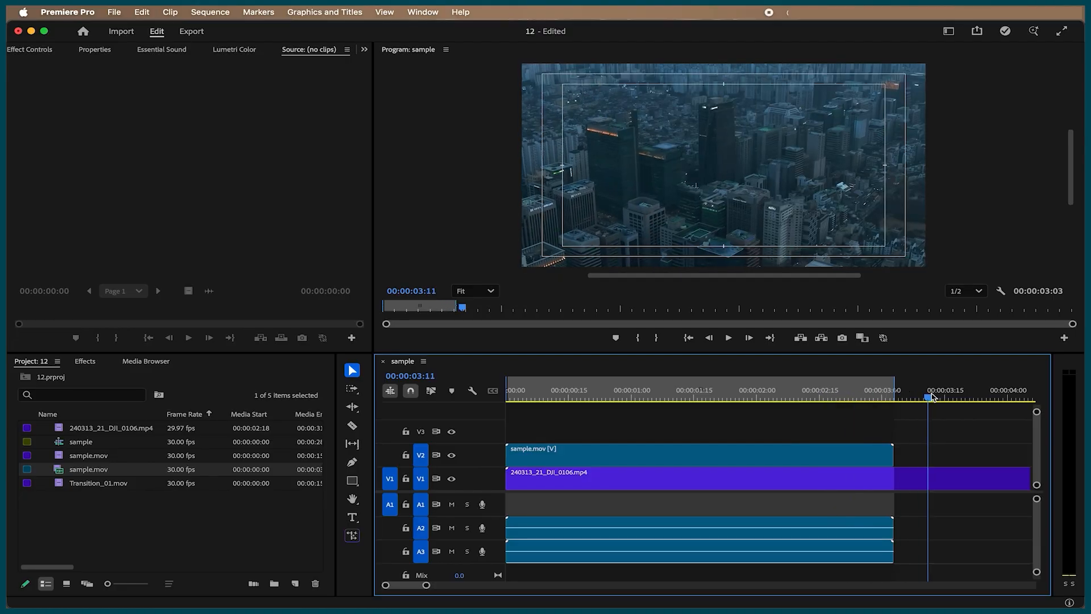